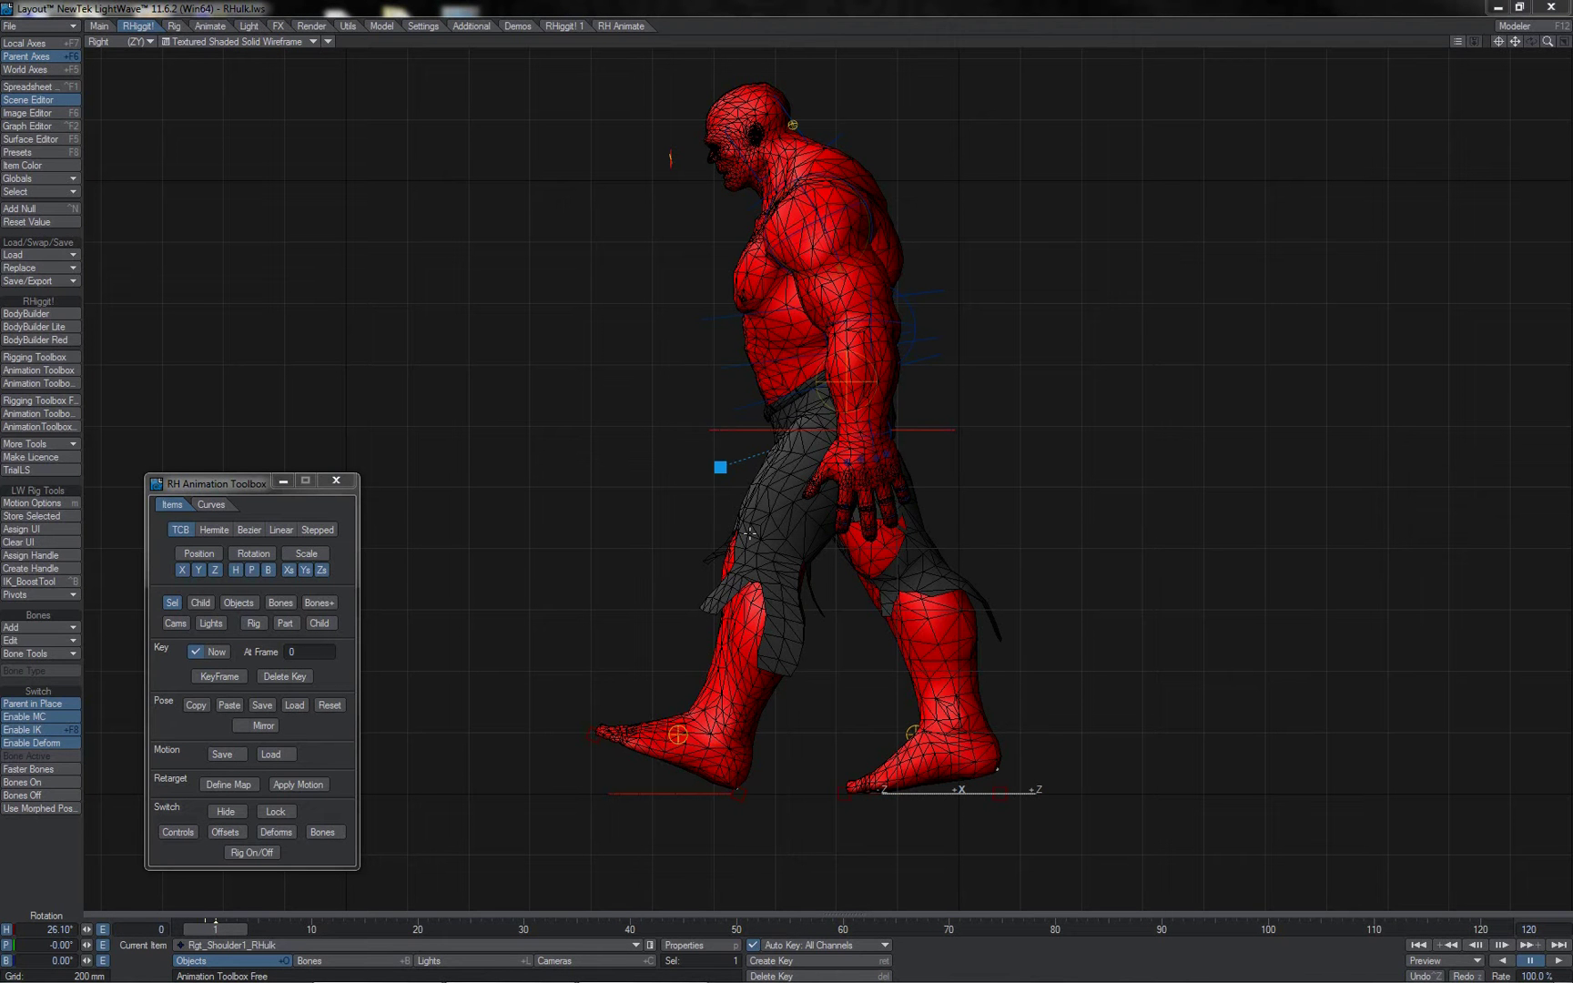
click(612, 792)
key(t)
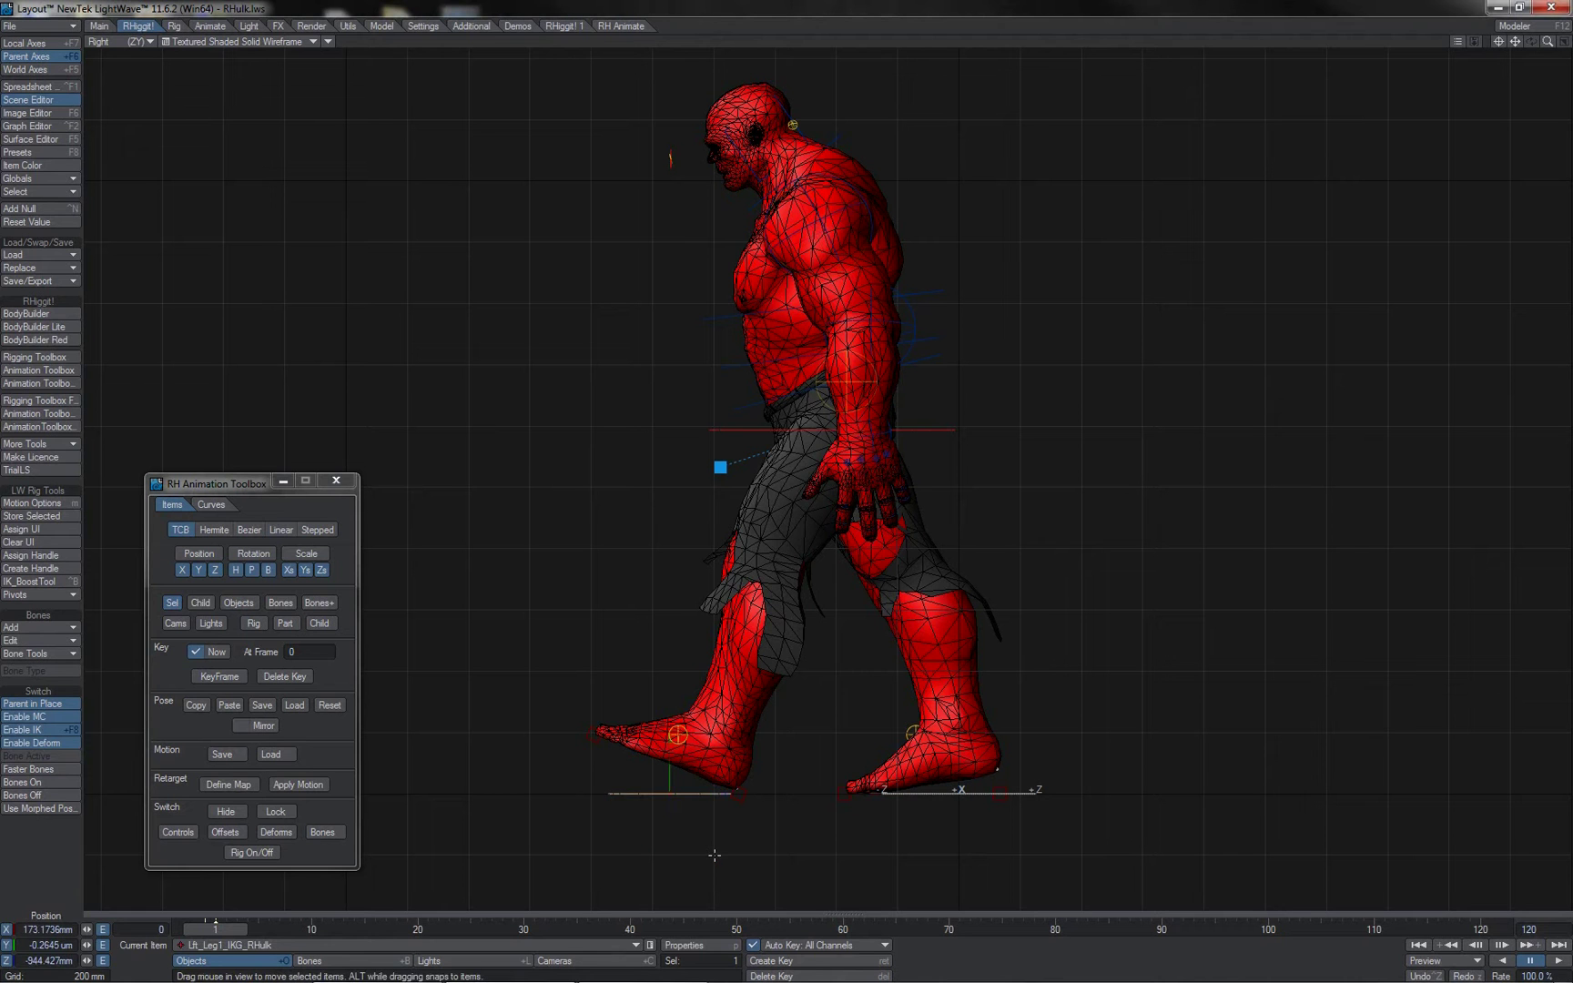
drag(785, 481, 833, 397)
key(ctrl+z)
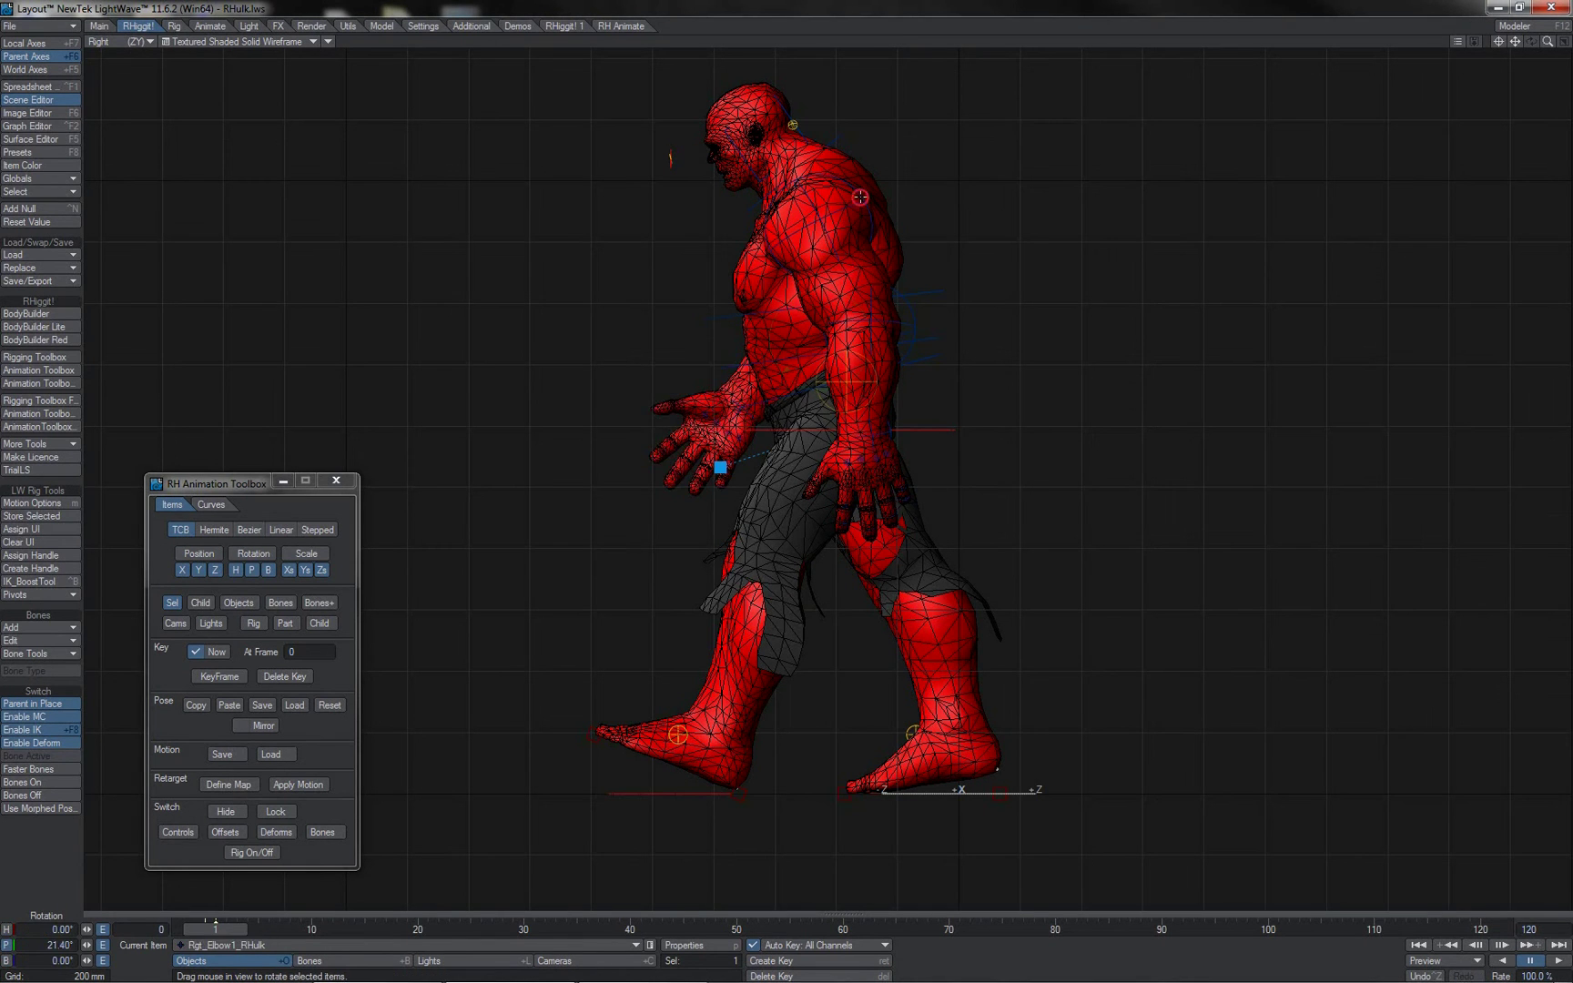
- Rotate the left shoulder control to swing the left arm behind the body, about -25.5° heading and -24.8° pitch
click(861, 197)
drag(861, 199, 782, 227)
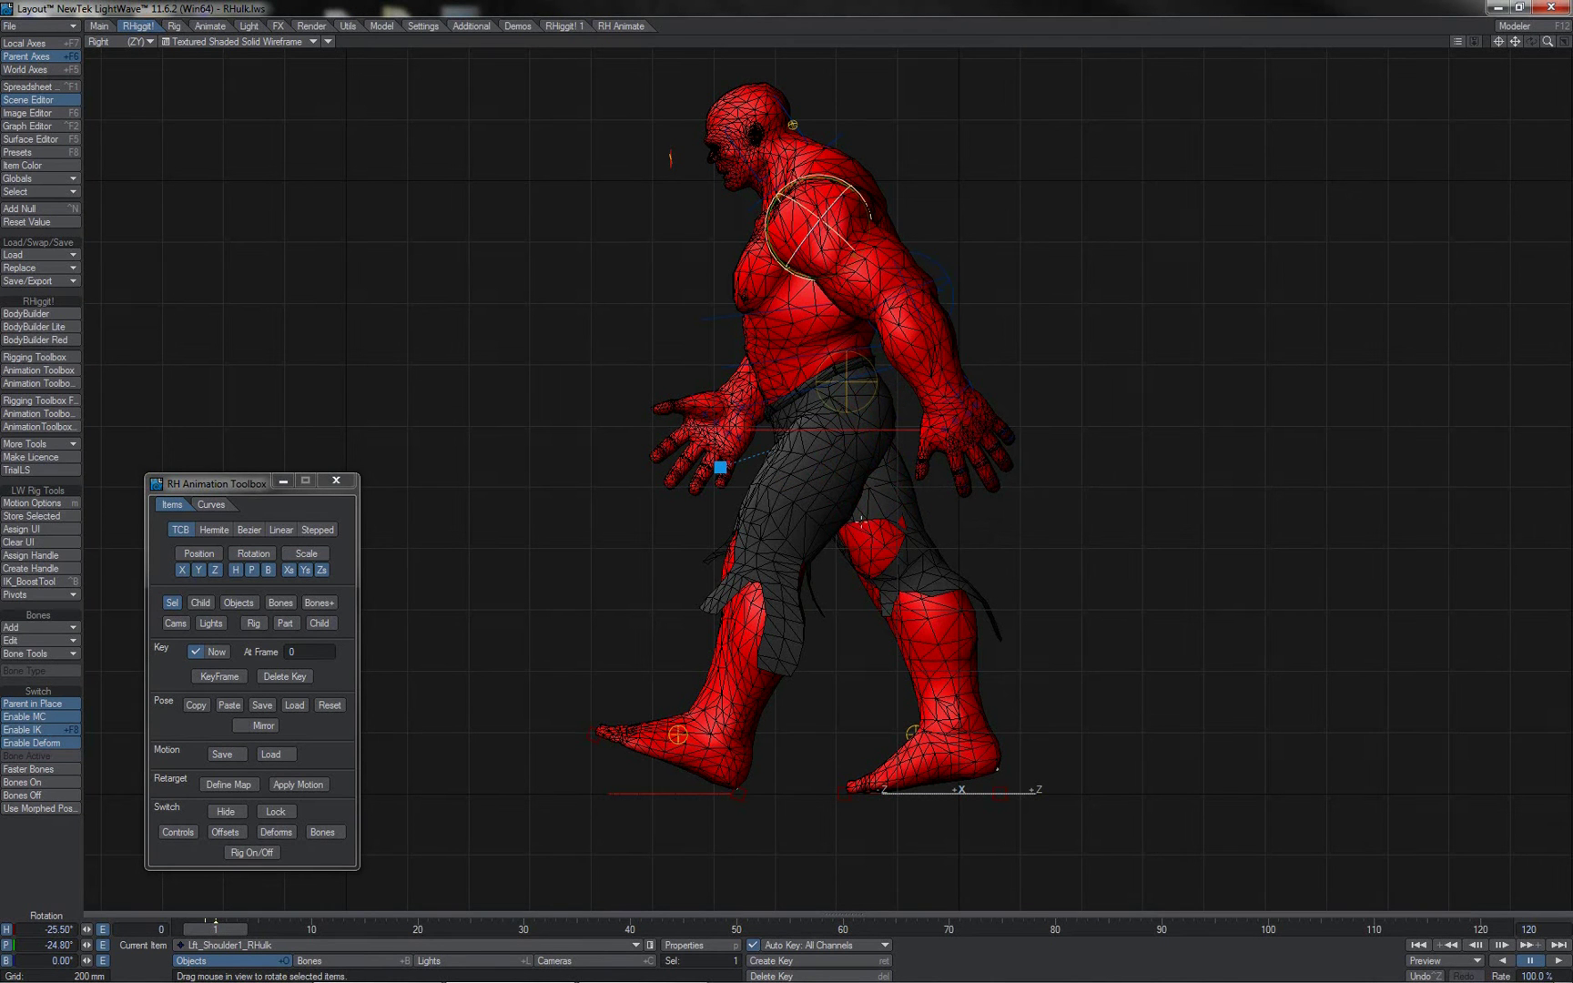
- Set the animation toolbox to act on the whole rig and select the main root and both foot IK goals for moving
click(258, 625)
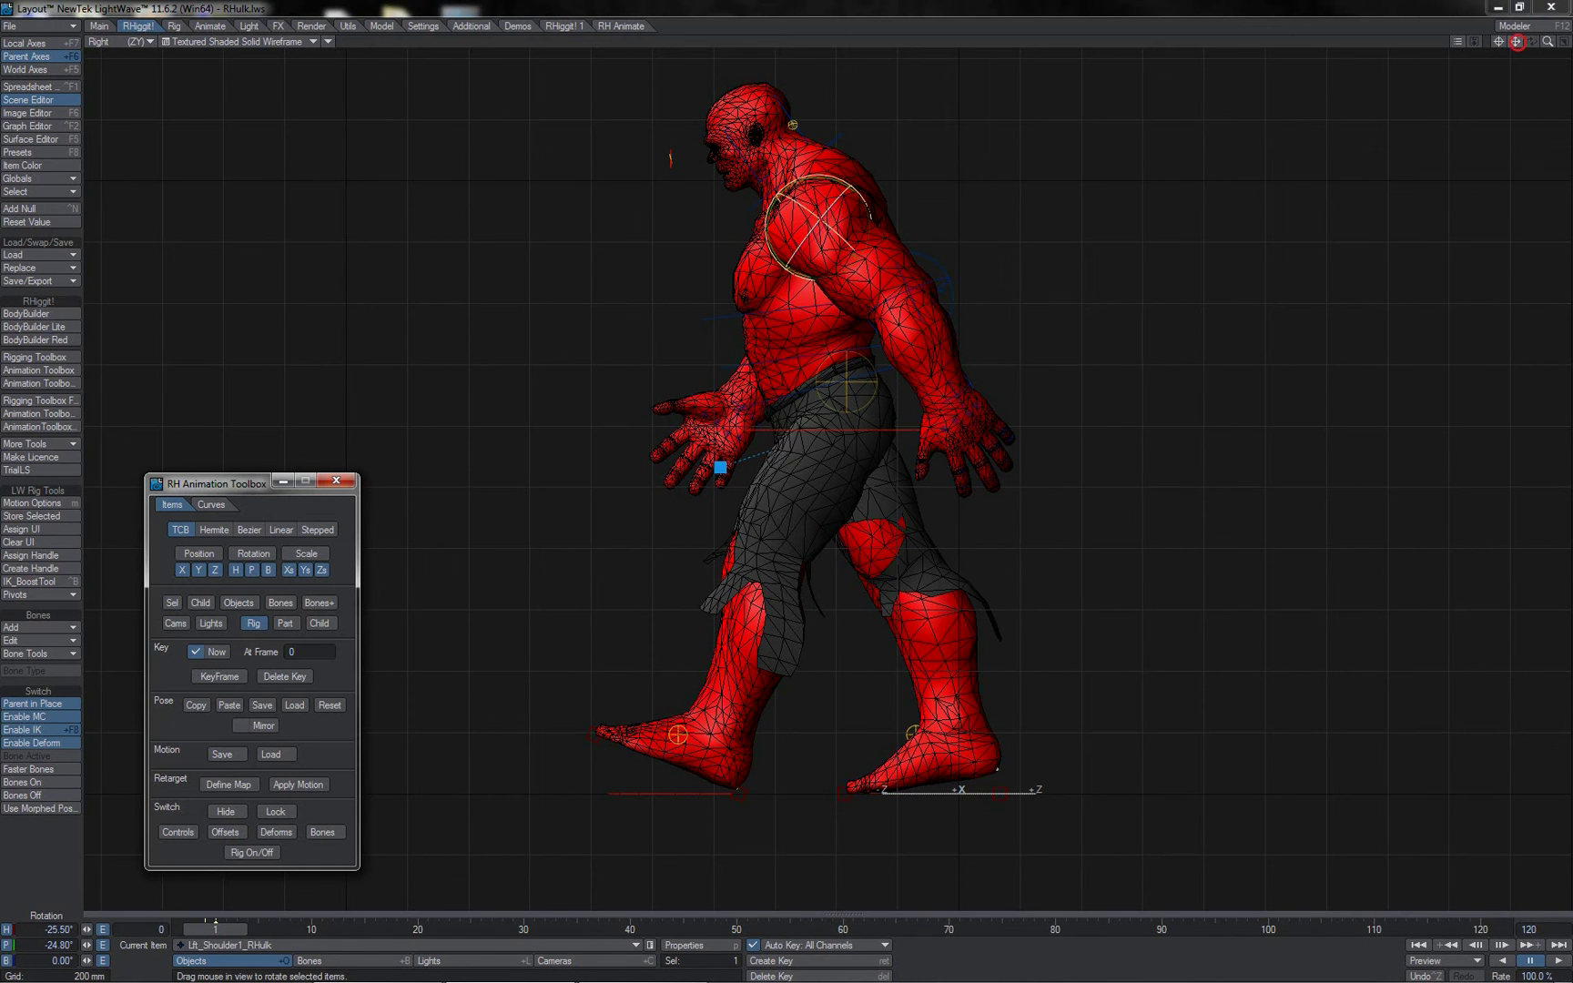
click(1517, 42)
drag(1517, 41, 1572, 50)
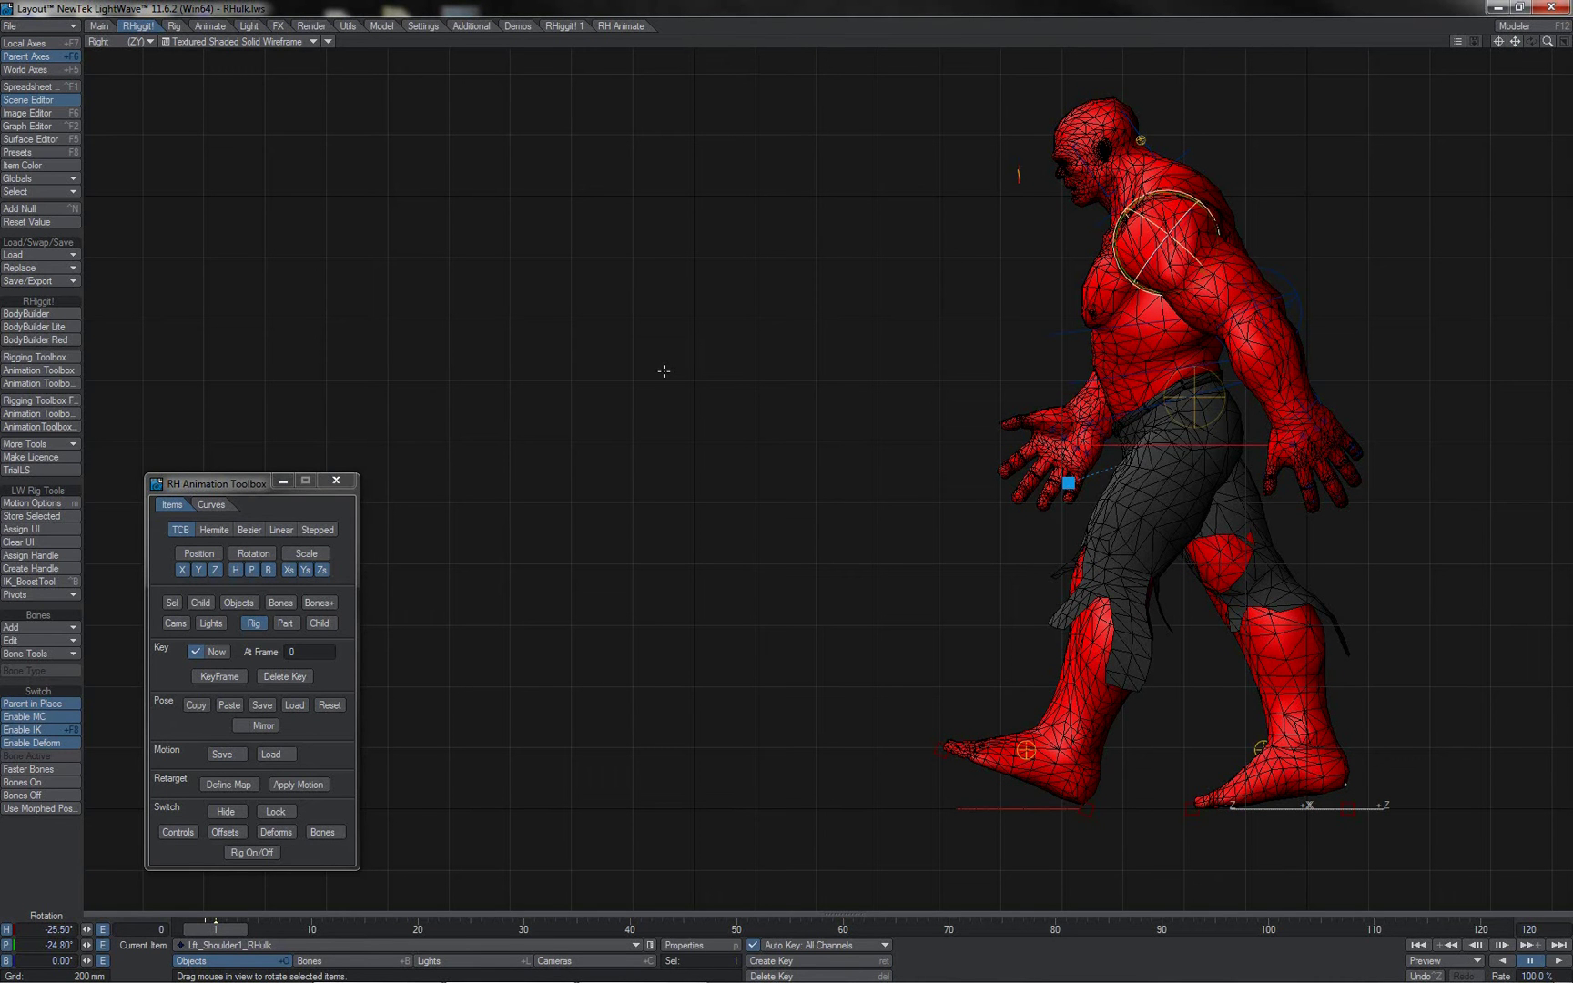
click(1256, 447)
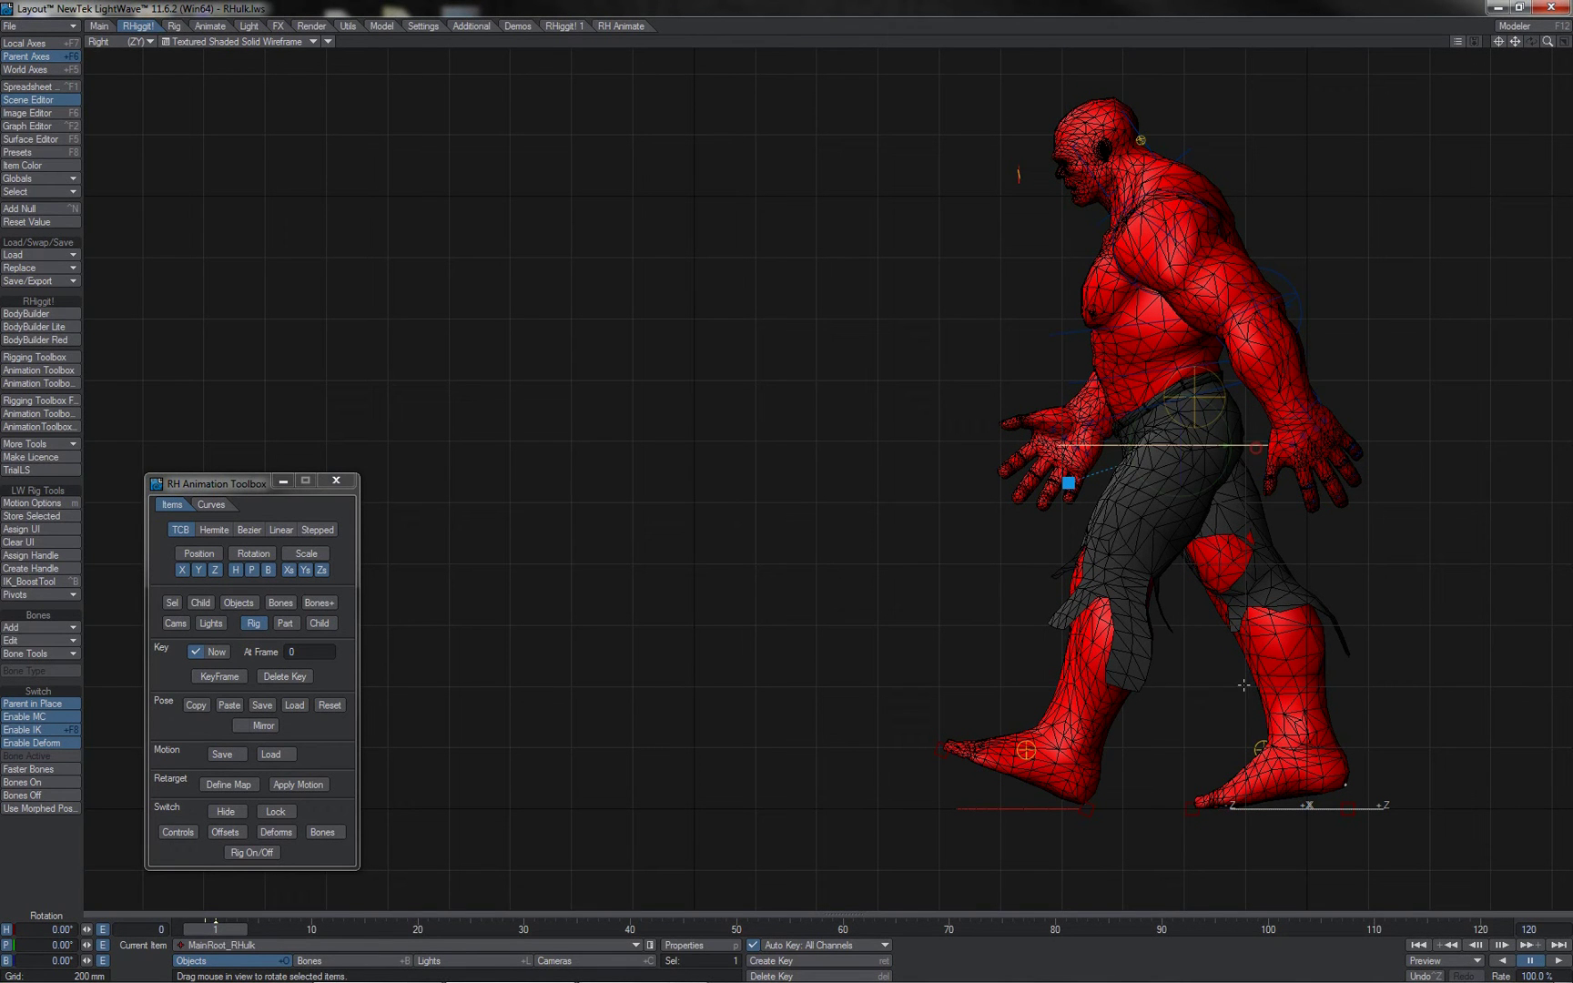
shift+click(1223, 808)
shift+click(1026, 803)
key(t)
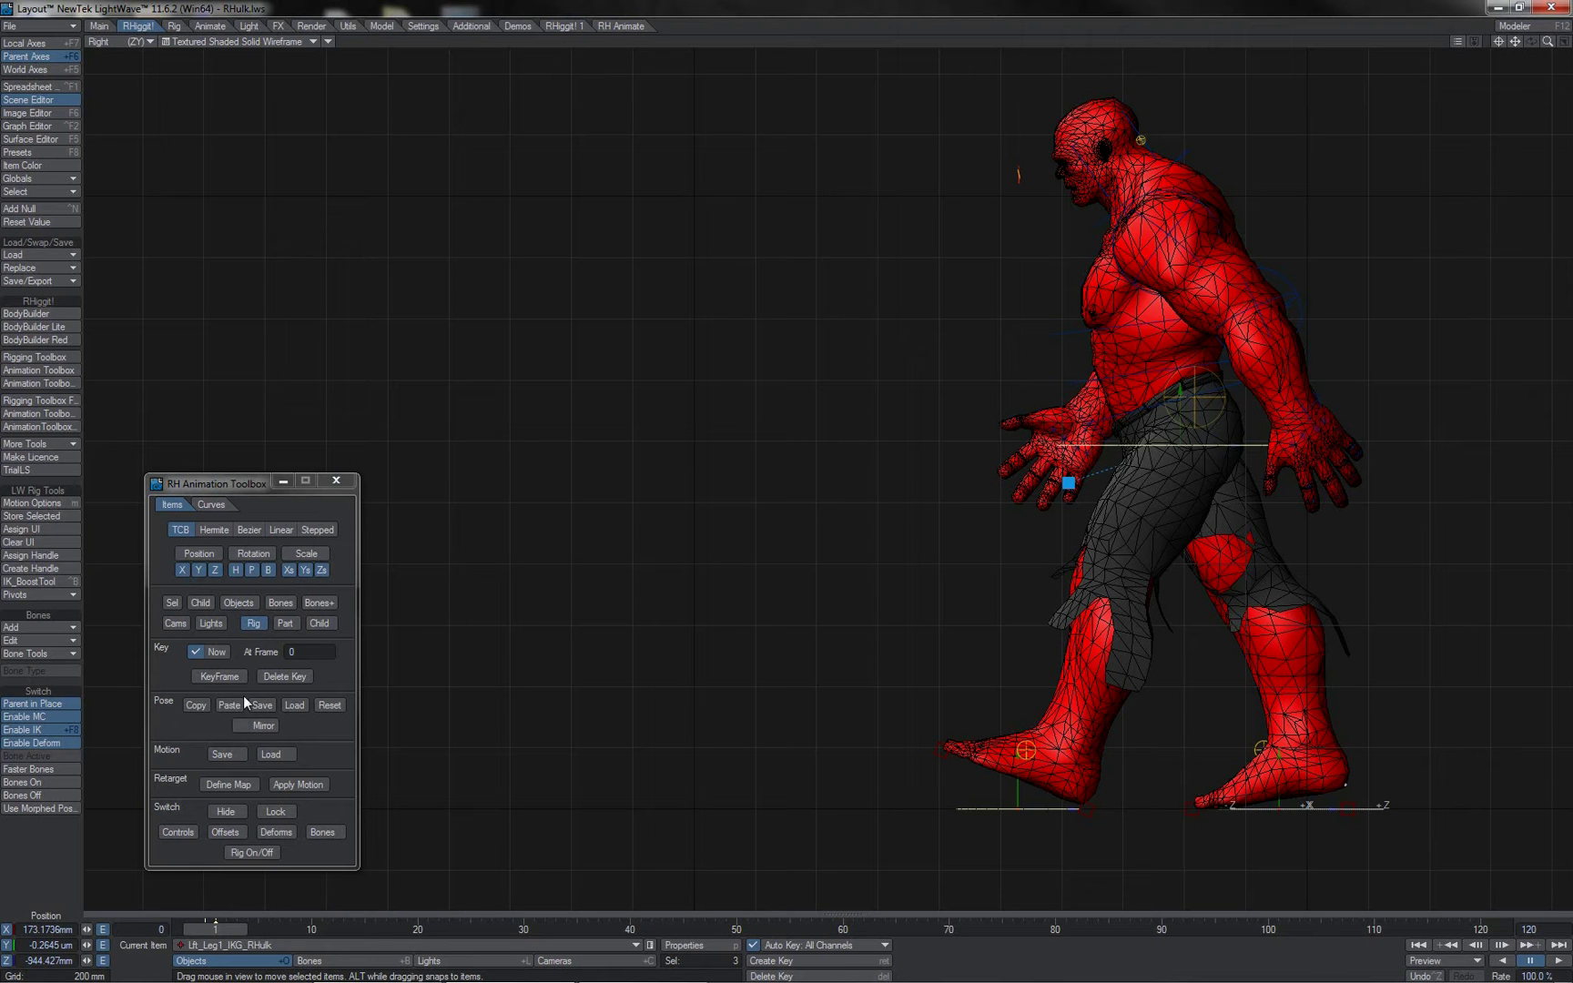
- Paste the frame 1 pose mirrored at frame 13 and move the root and feet forward to a root Z of about -1.26 m
click(192, 709)
click(244, 724)
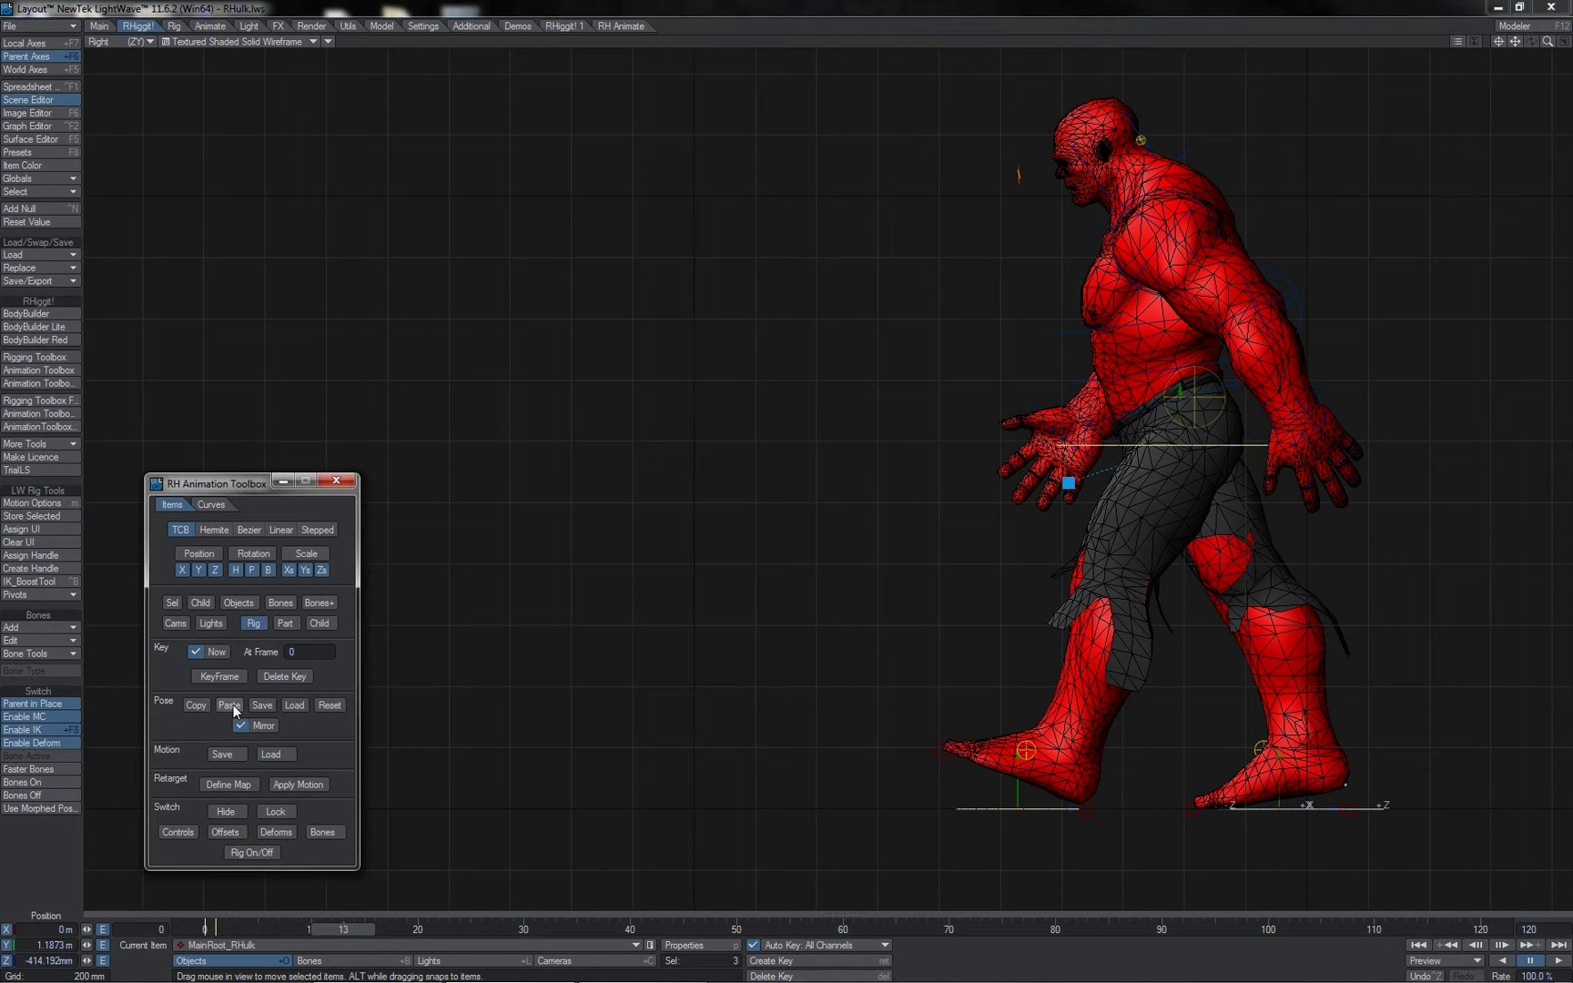
click(233, 705)
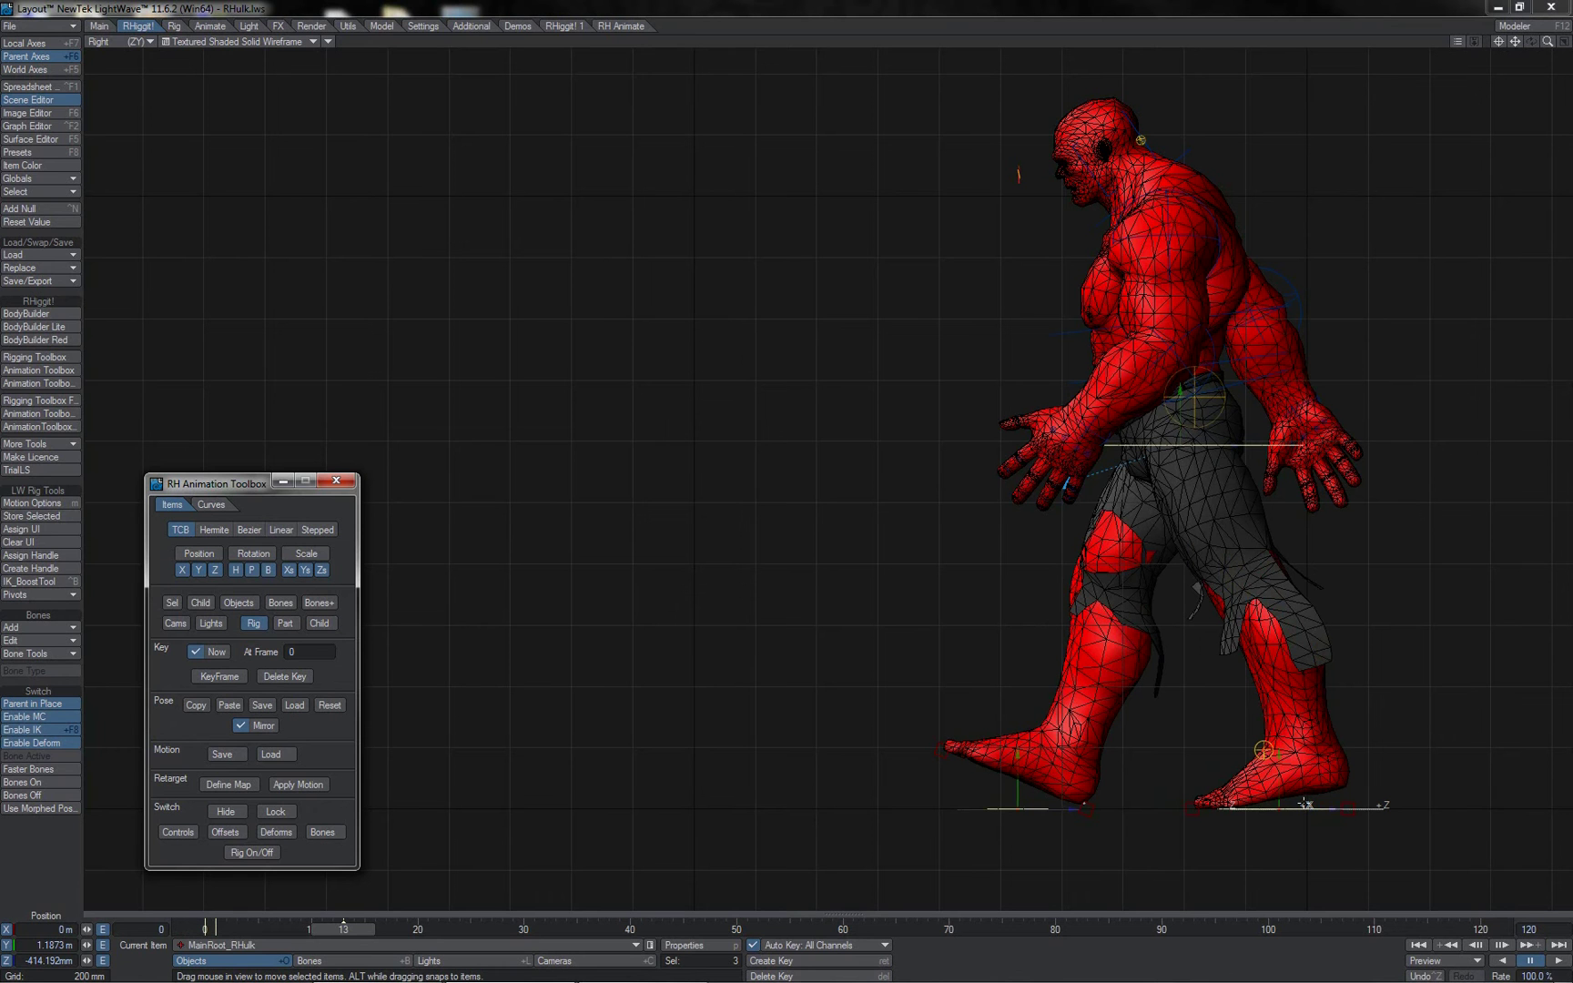
drag(1333, 808, 1071, 808)
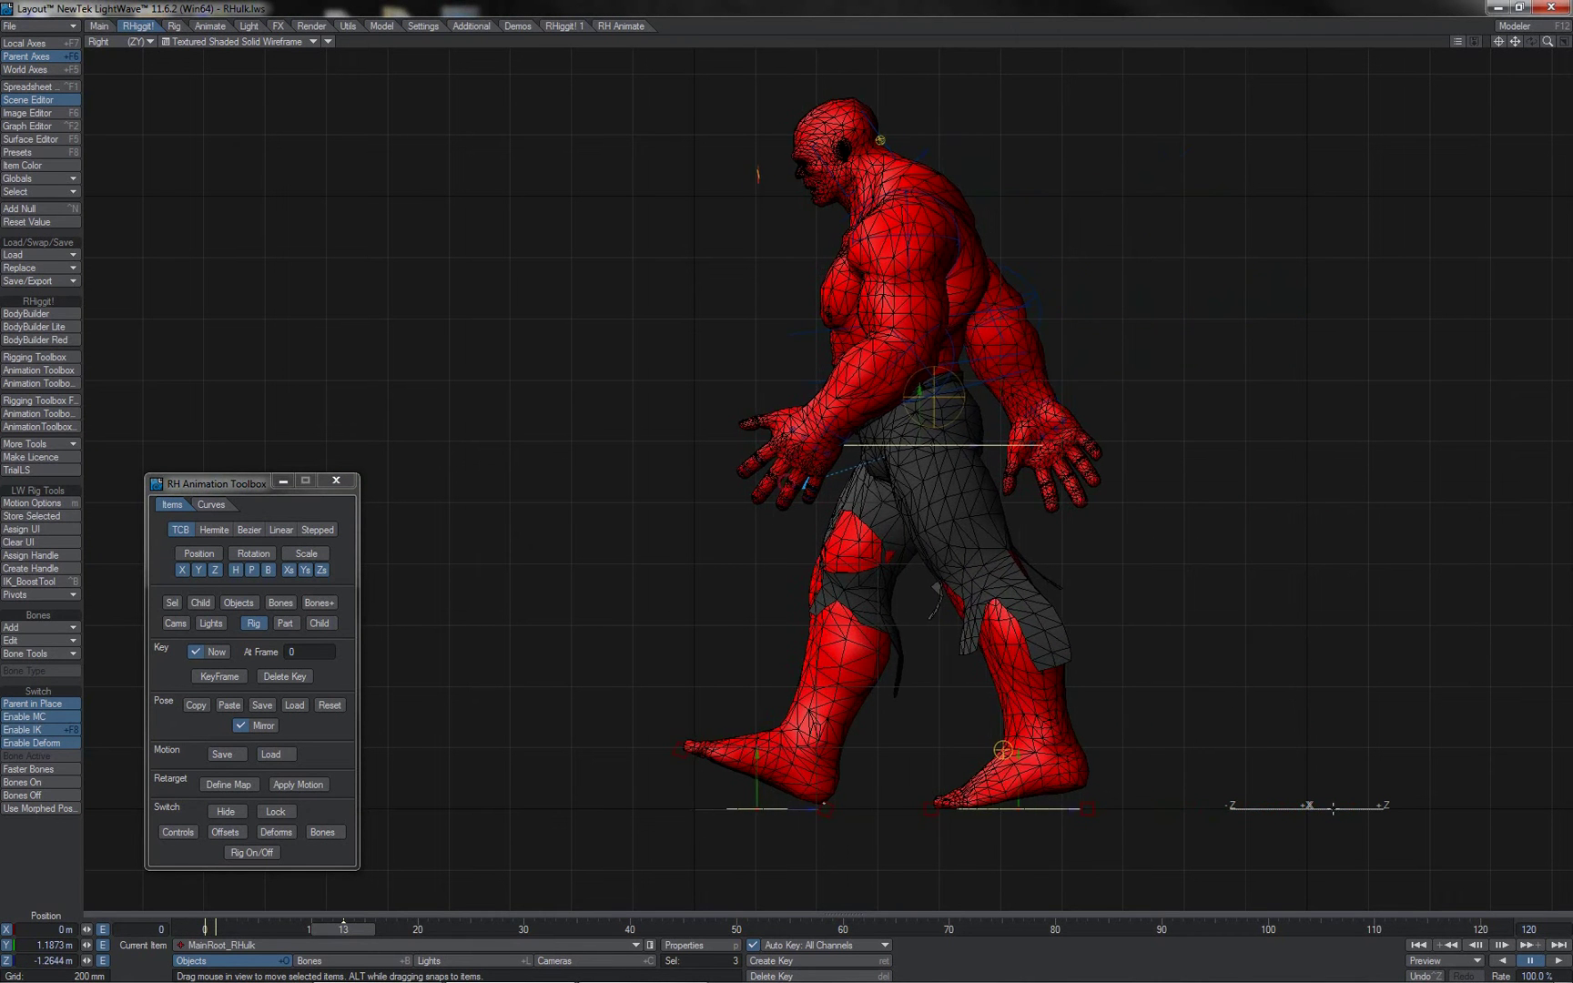
- Paste the original unmirrored pose as the following stride and move the root and feet forward to a root Z of about -2.11 m
click(243, 726)
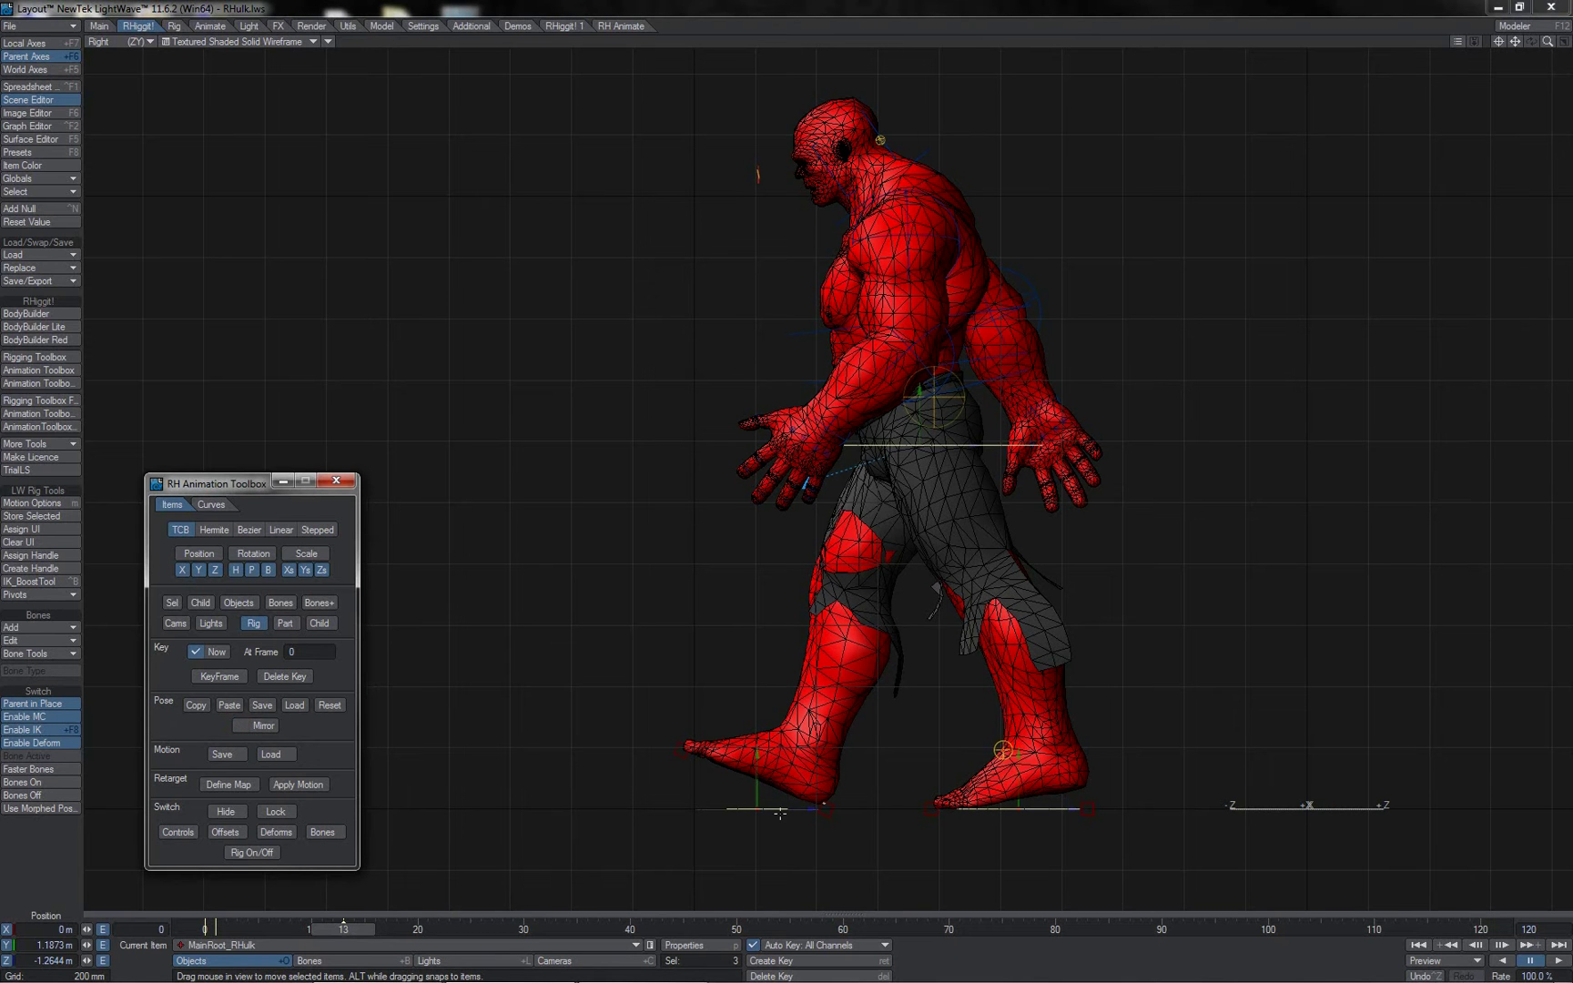
click(222, 705)
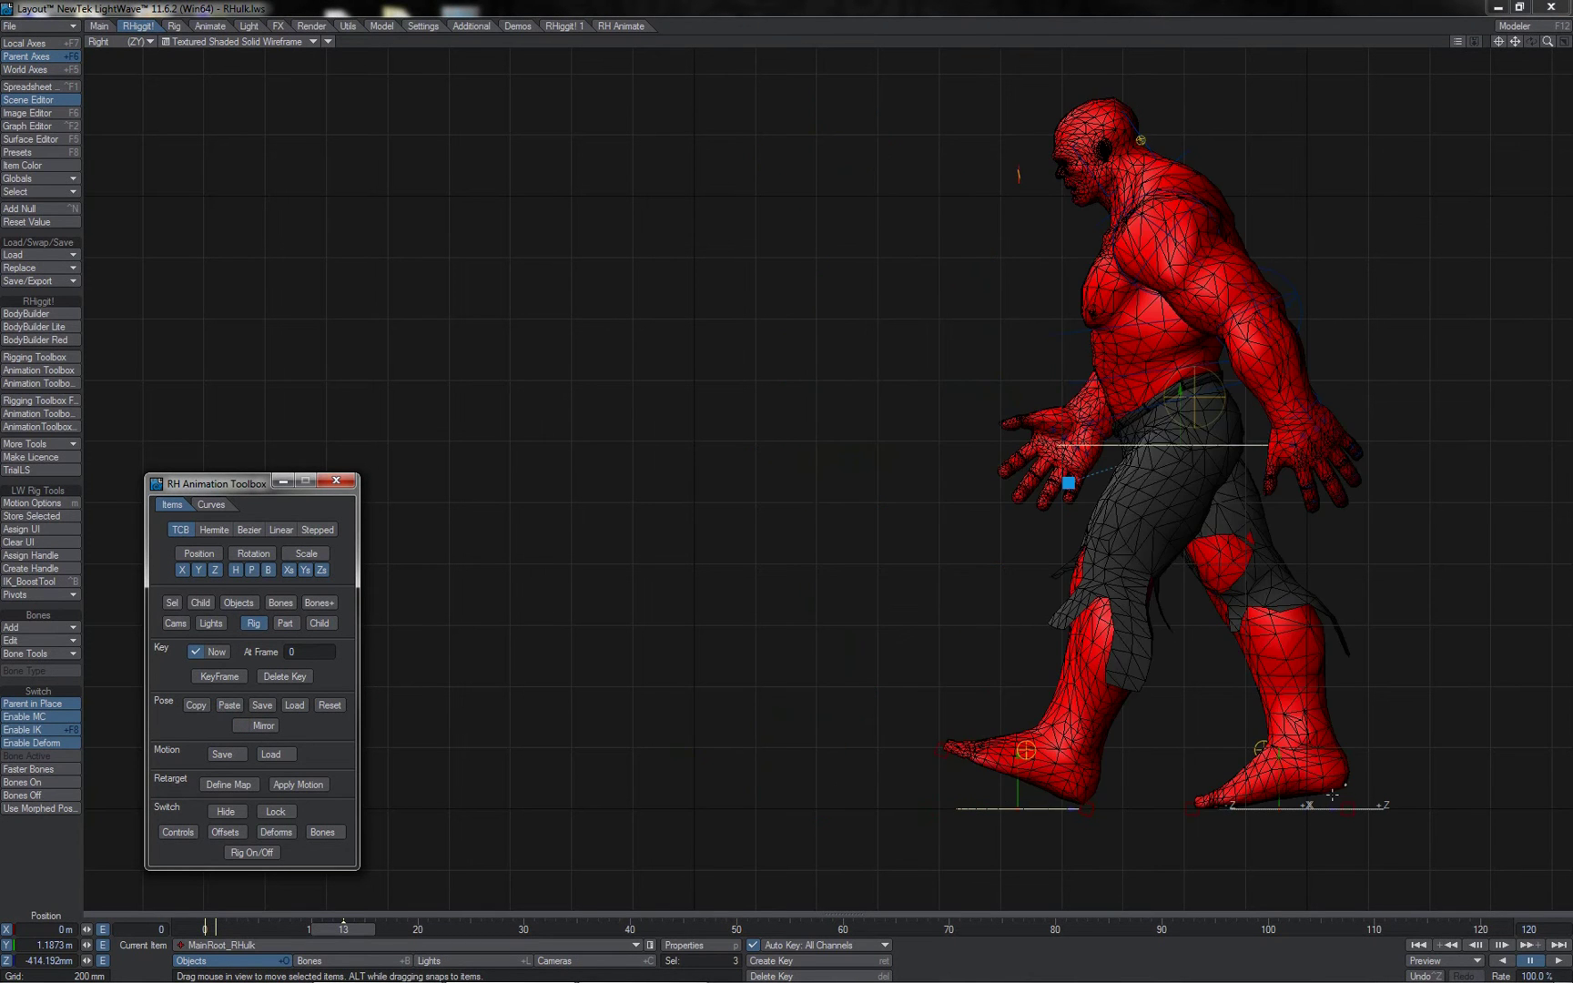
drag(1330, 809, 810, 808)
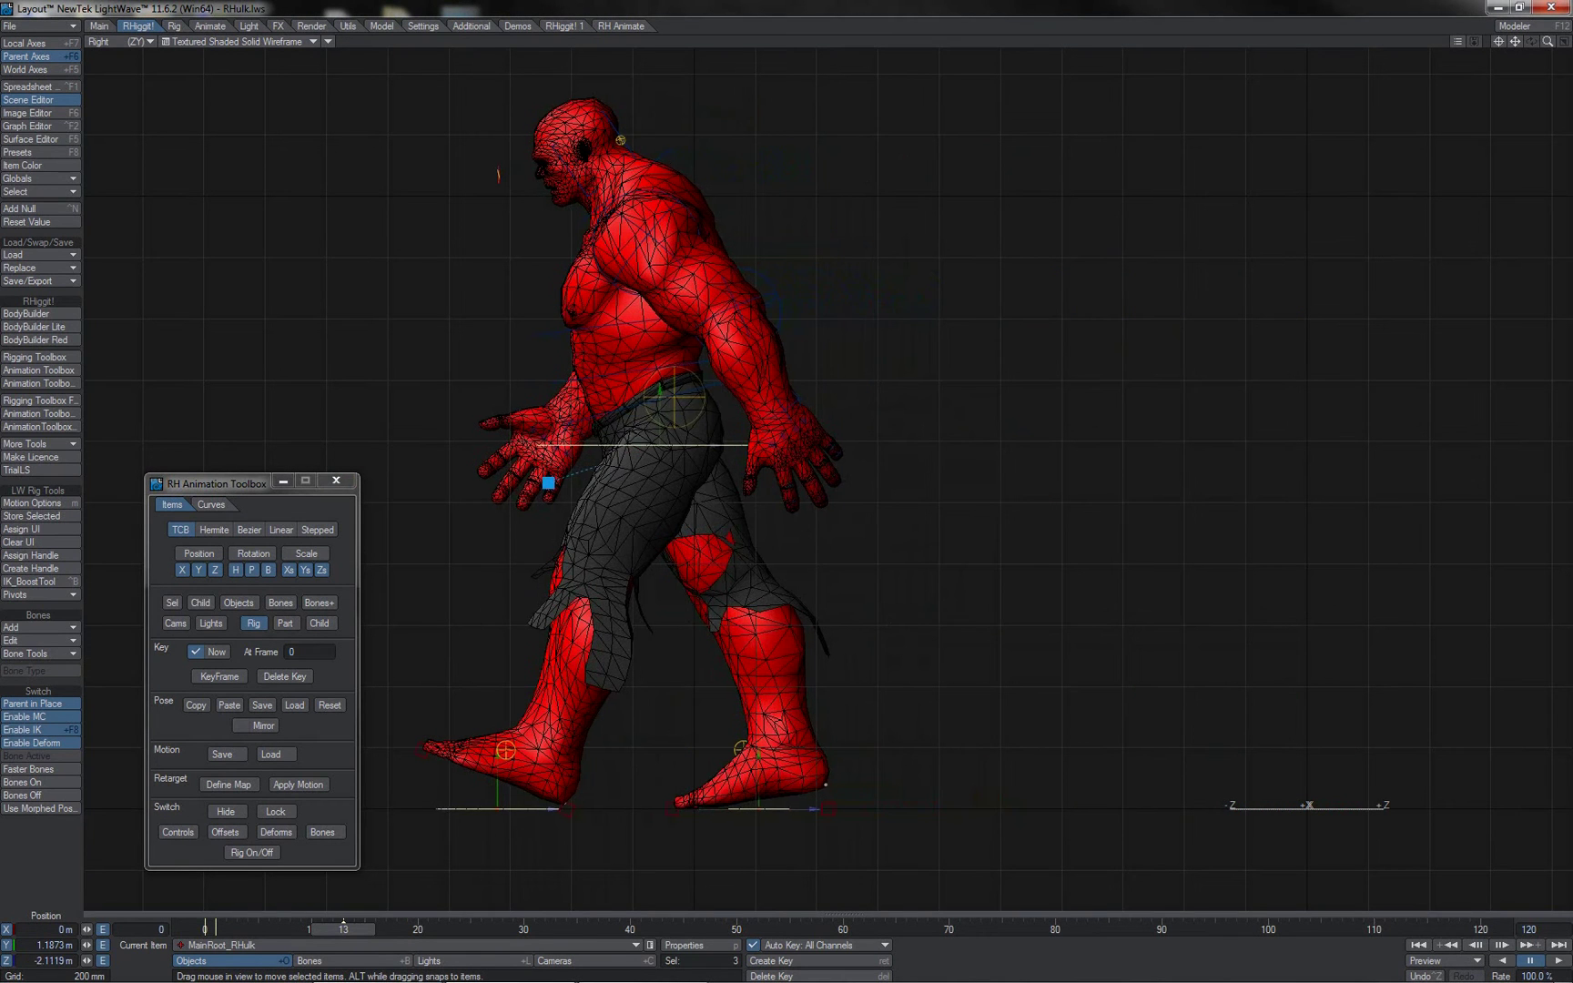
- Paste the pose mirrored again as the following stride and move the root and feet forward to a root Z of about -2.96 m
click(262, 727)
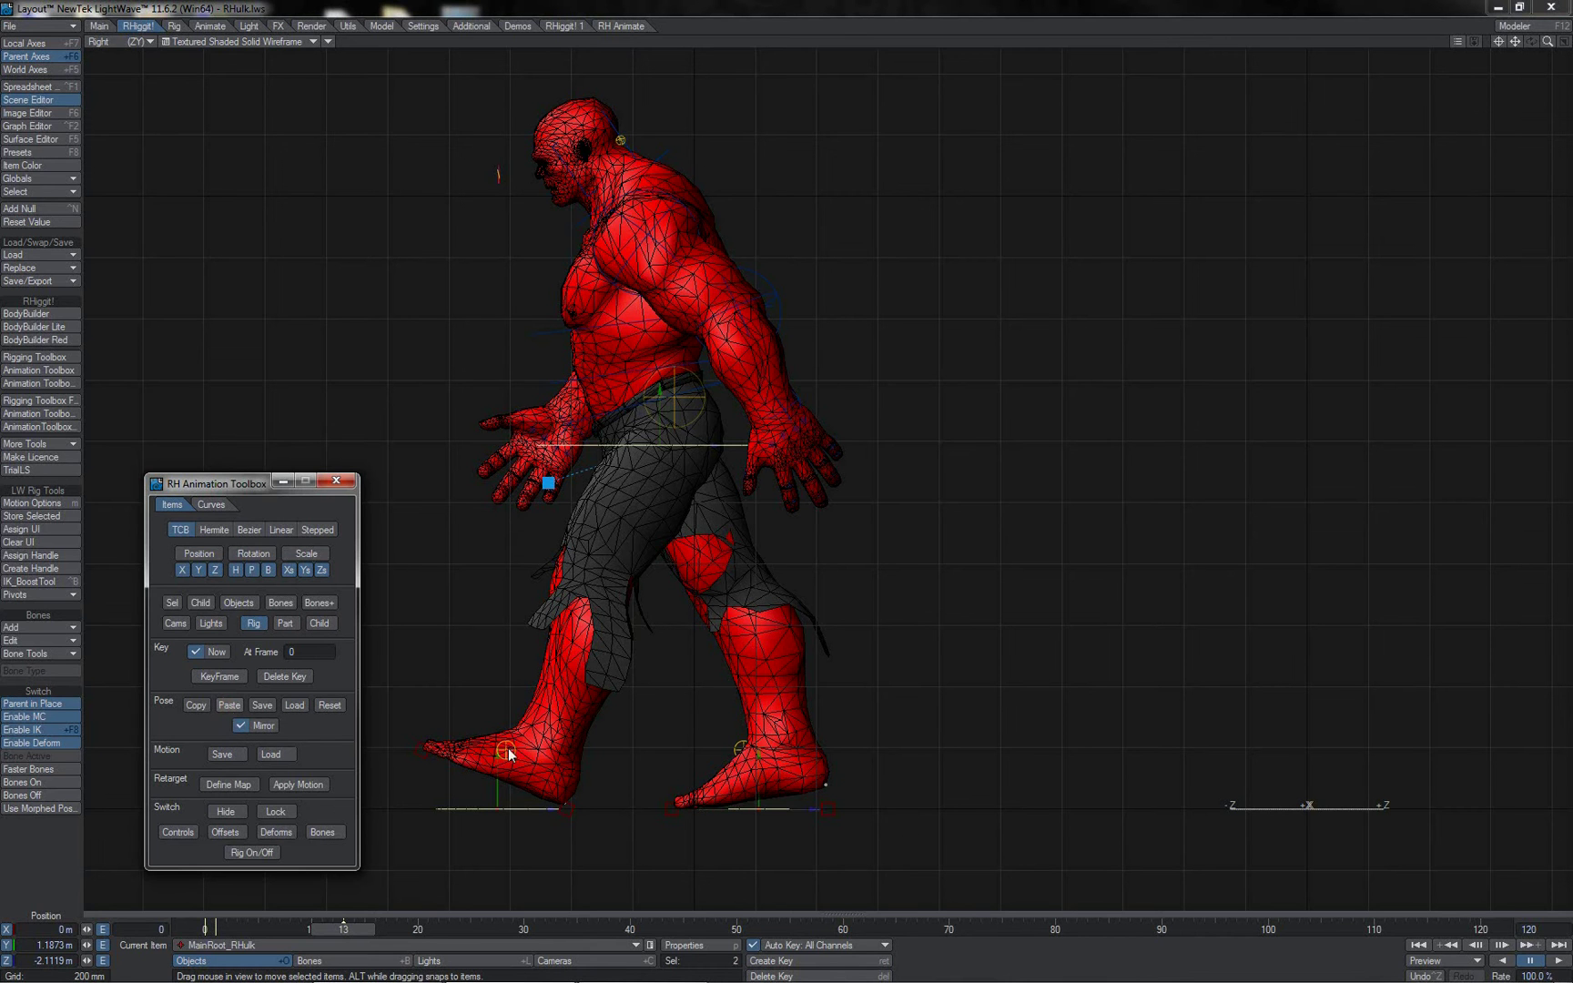
key(ctrl+z)
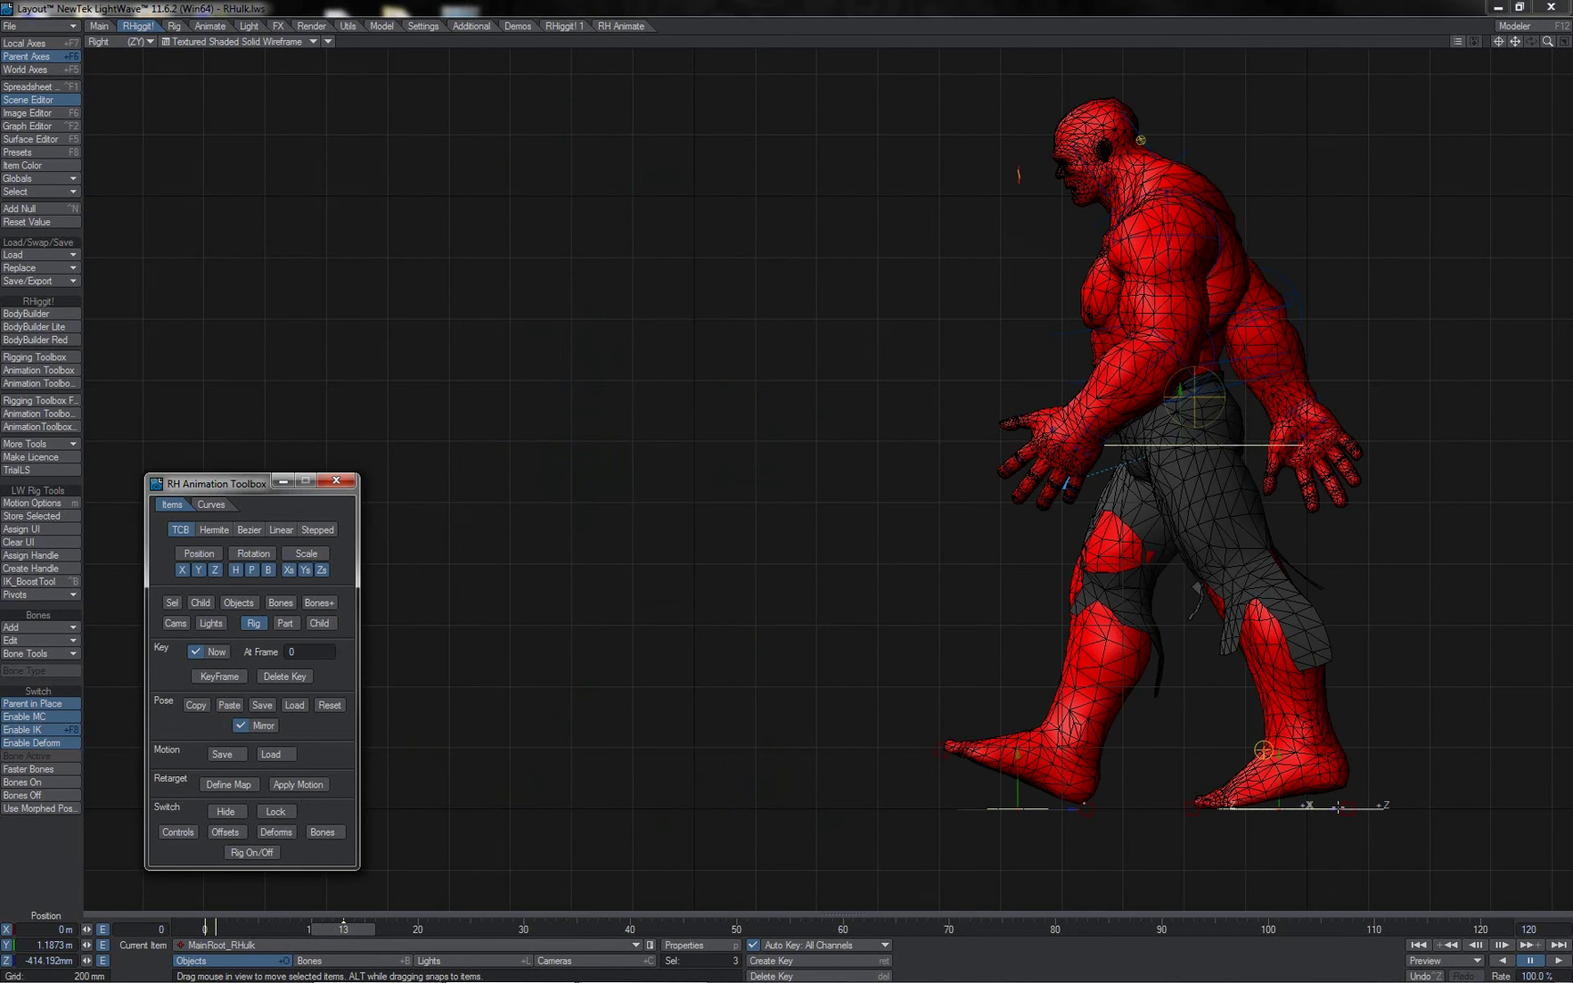
drag(1330, 810, 601, 810)
drag(1386, 807, 1338, 807)
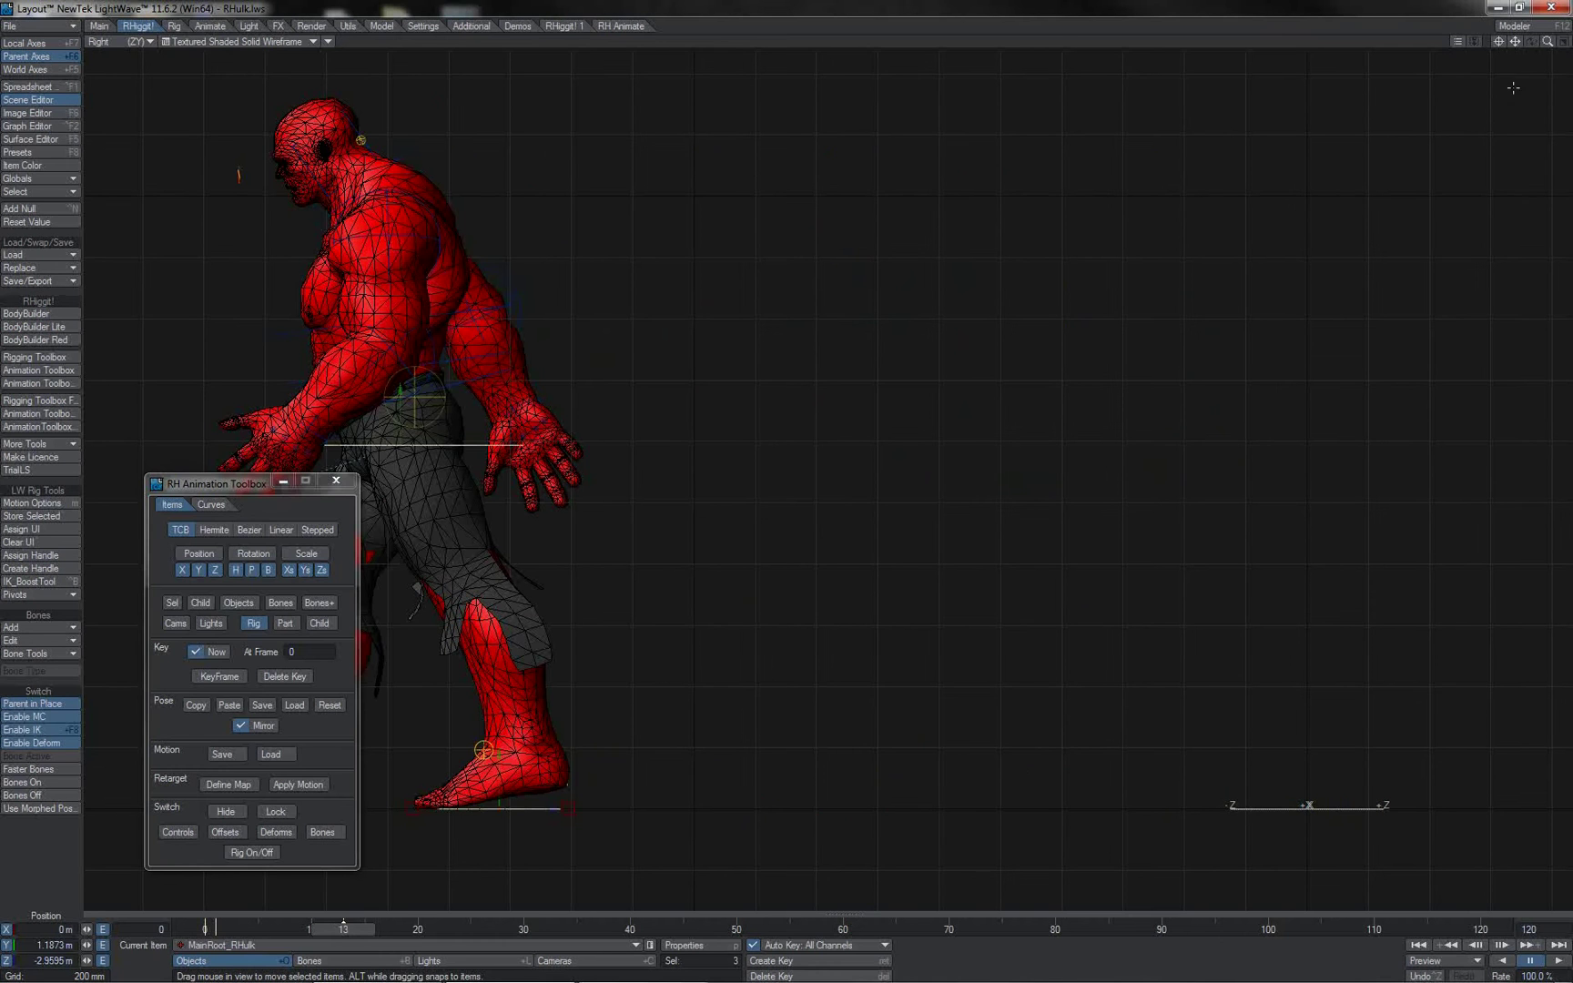
- Apply the Flatten Holds filter with a 0.0001 threshold to only the two selected foot IK goals
drag(1515, 42, 1544, 42)
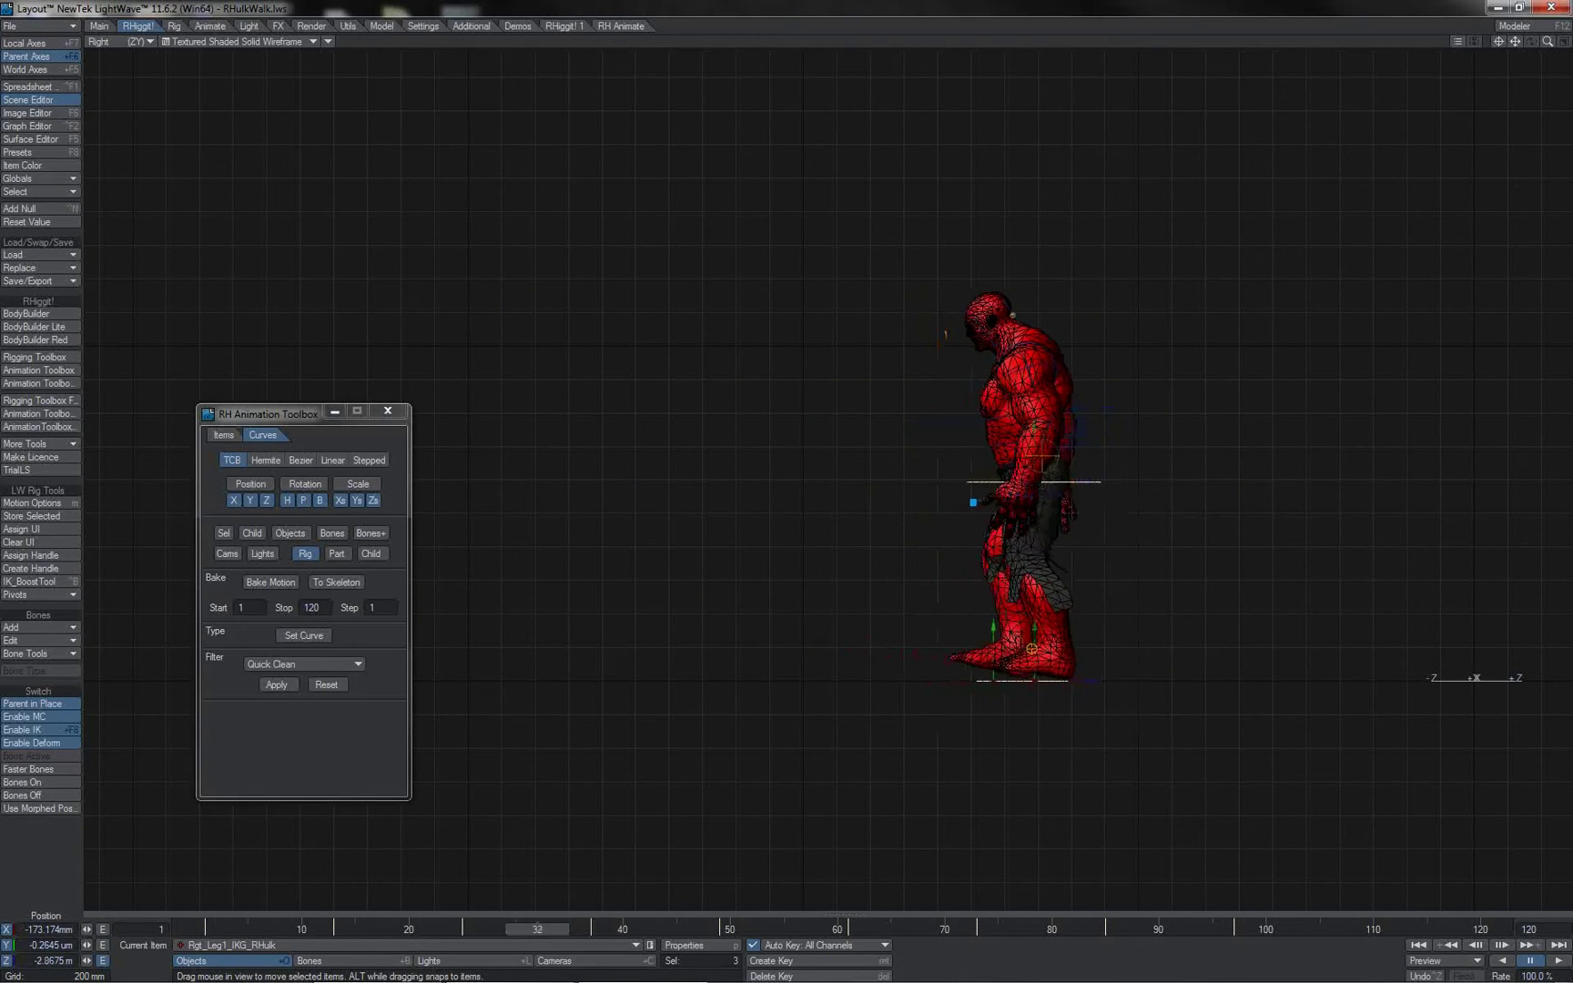
click(977, 679)
shift+click(906, 680)
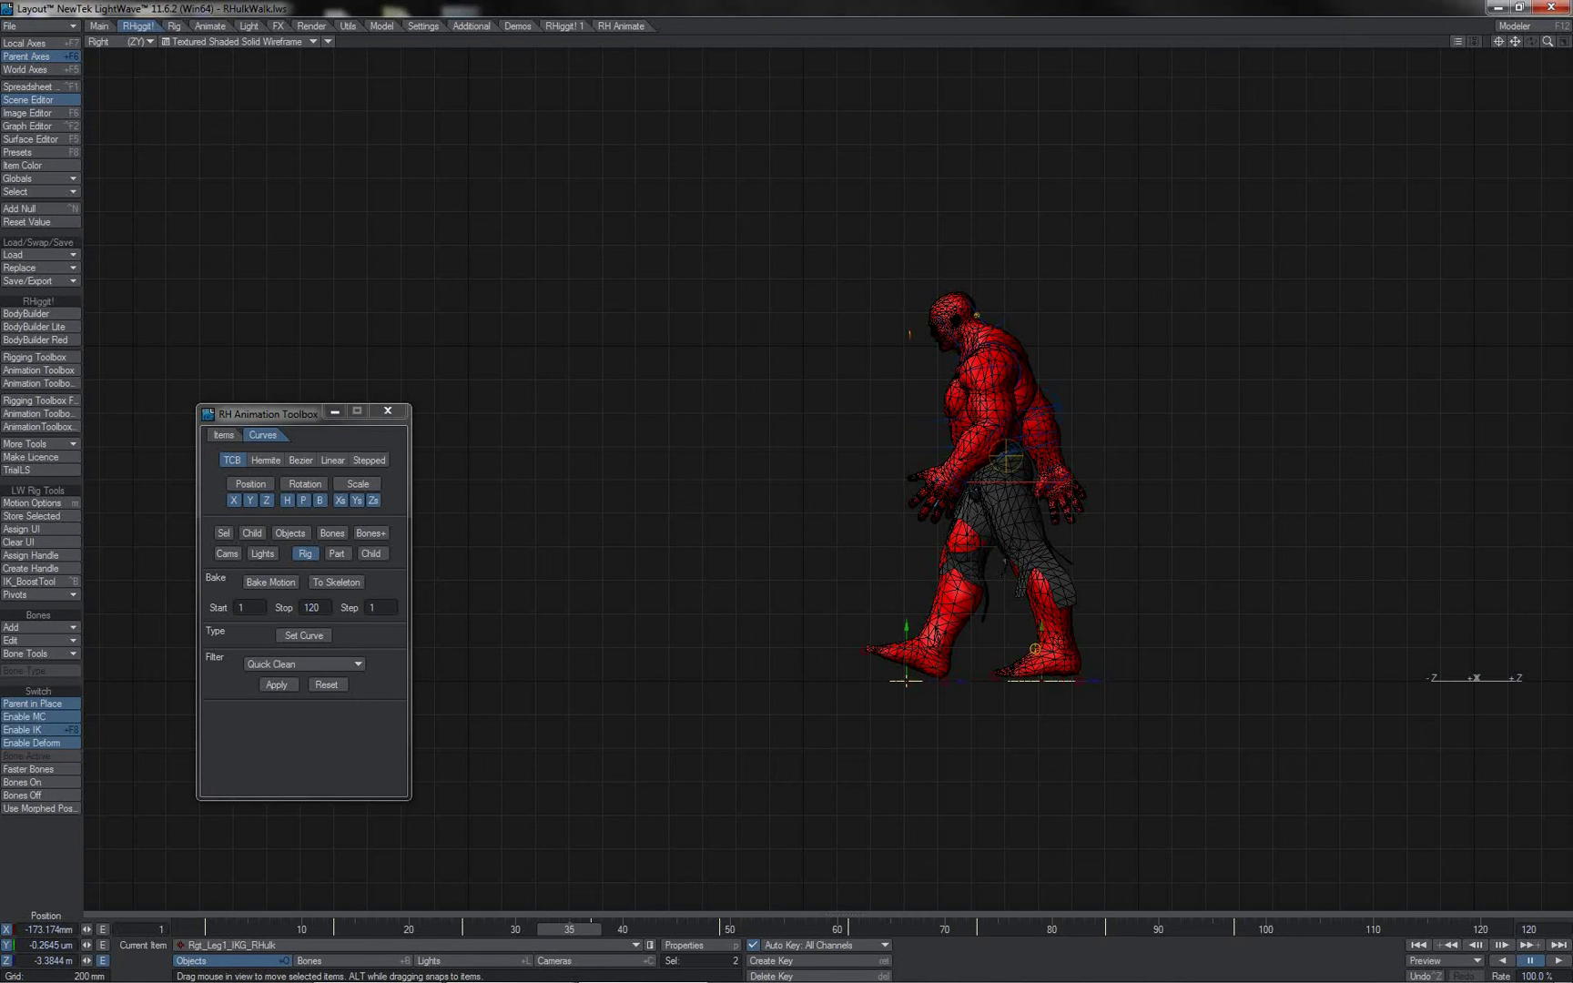
click(223, 533)
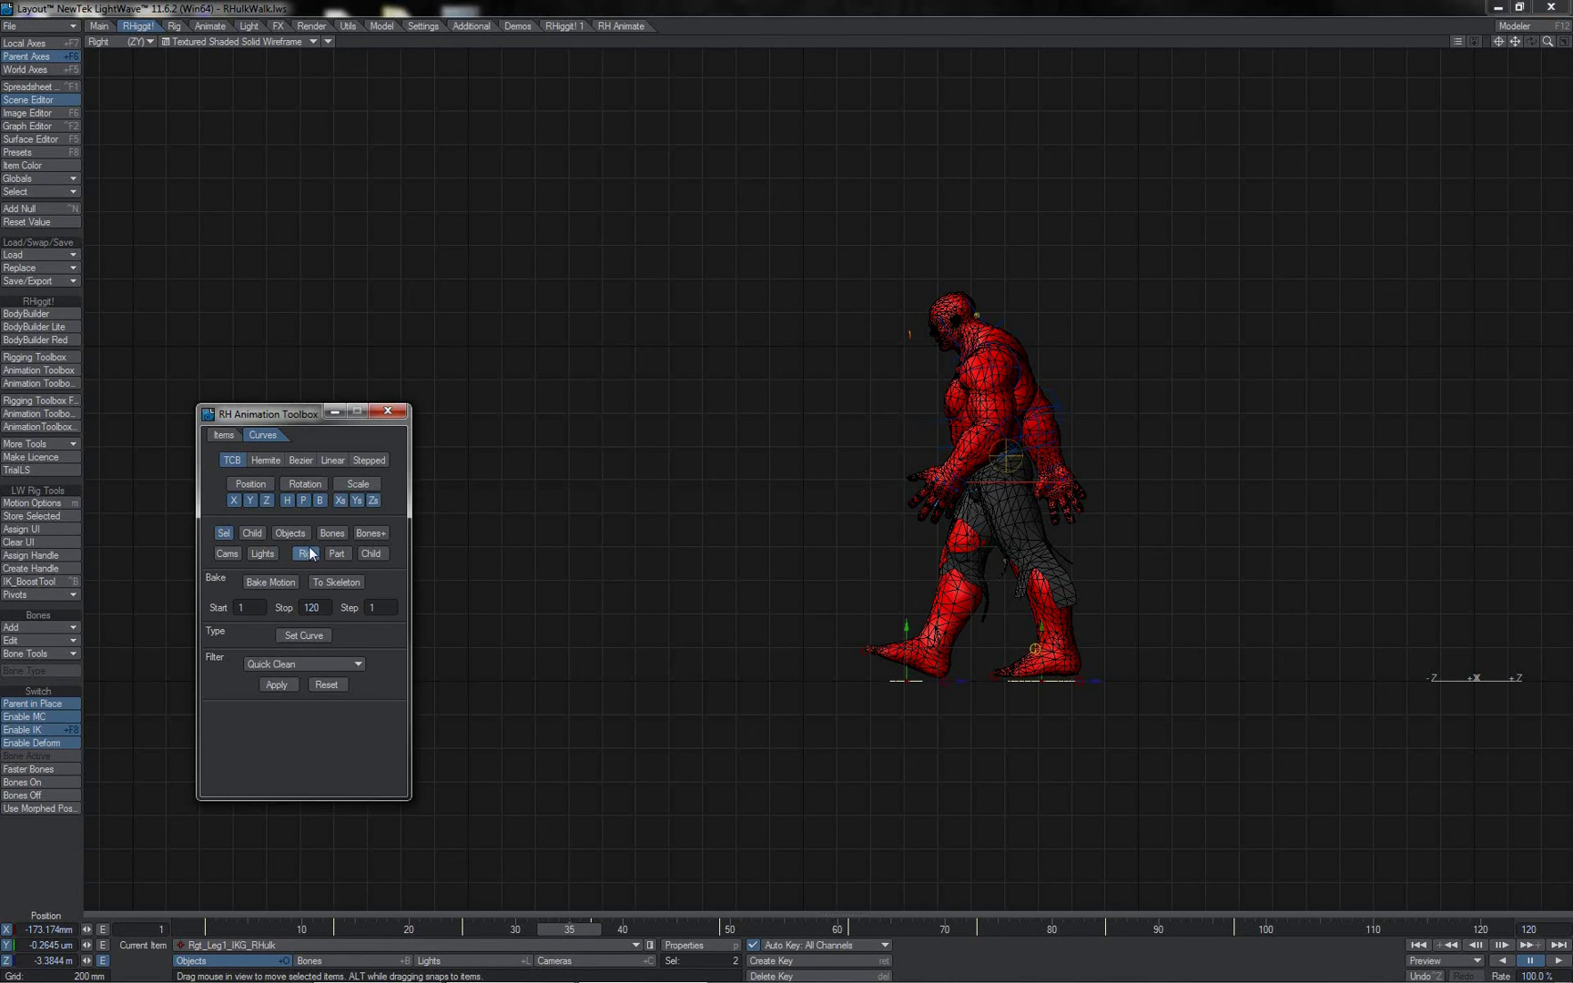
click(319, 662)
click(340, 675)
drag(479, 441, 266, 324)
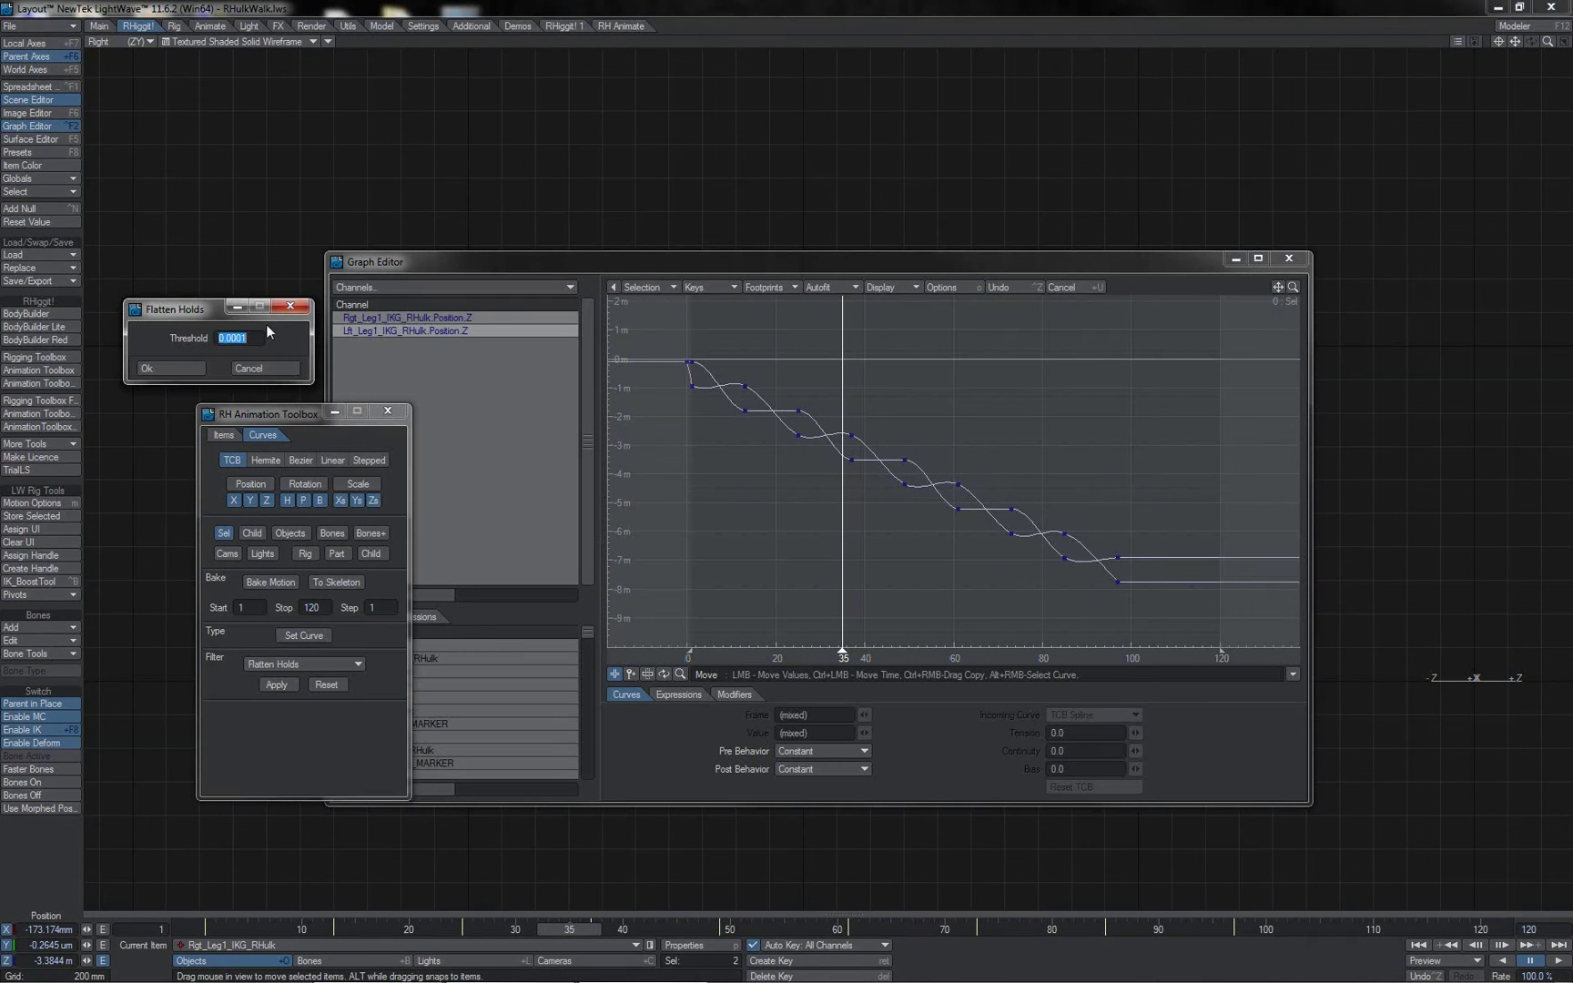
click(194, 369)
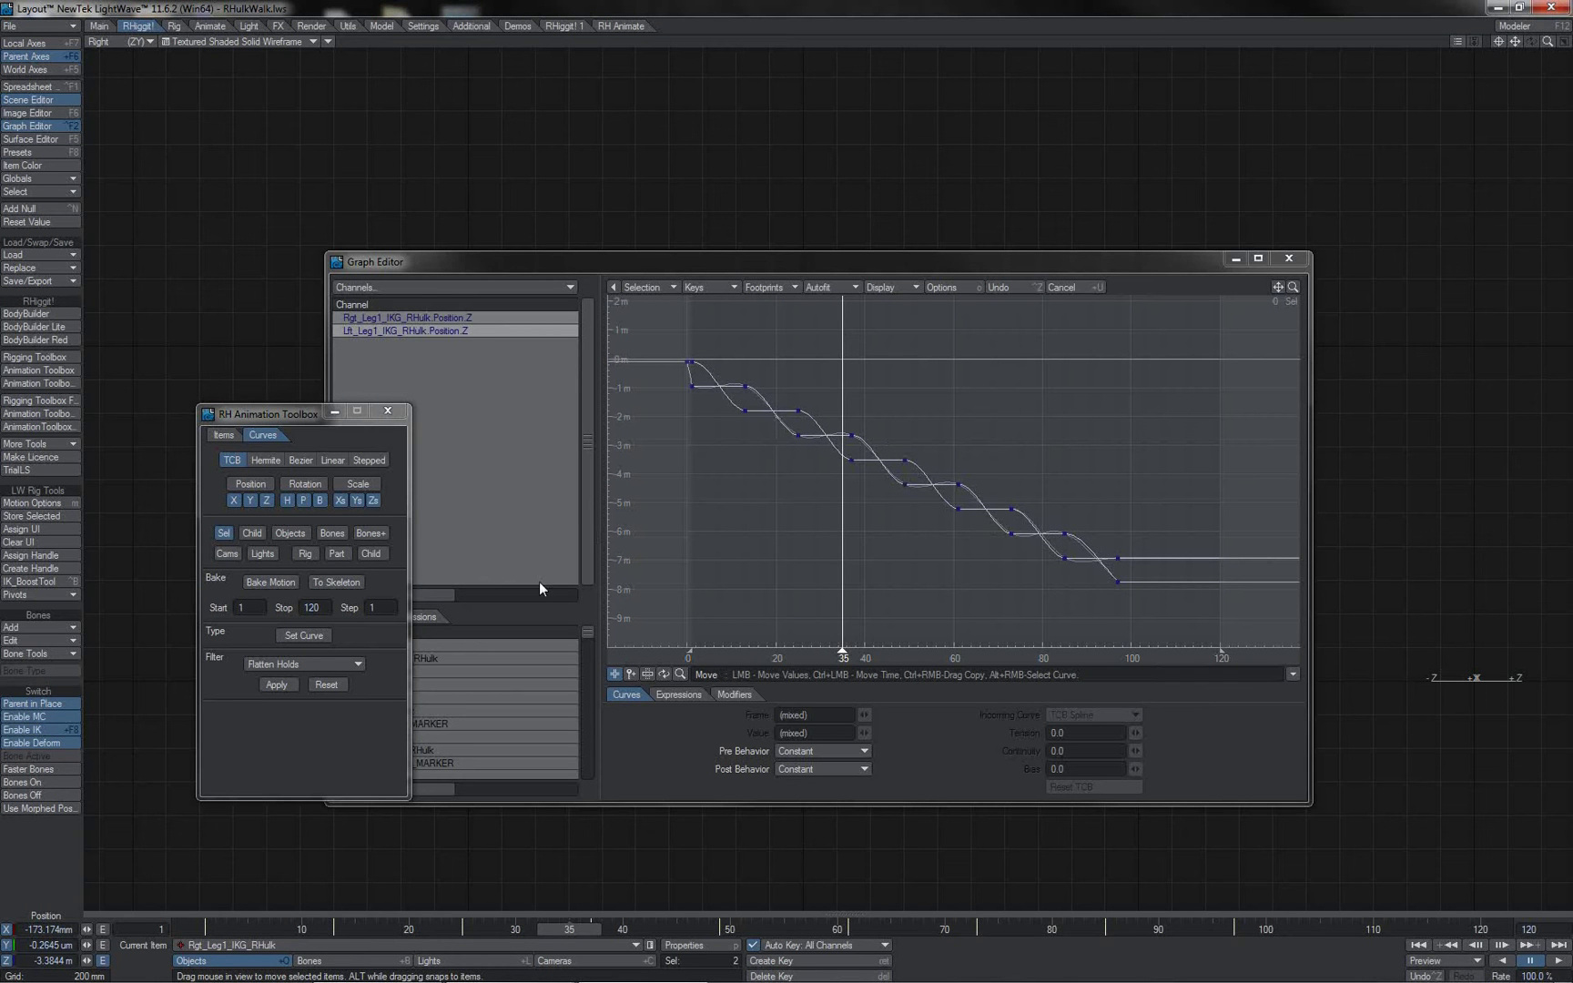
click(294, 686)
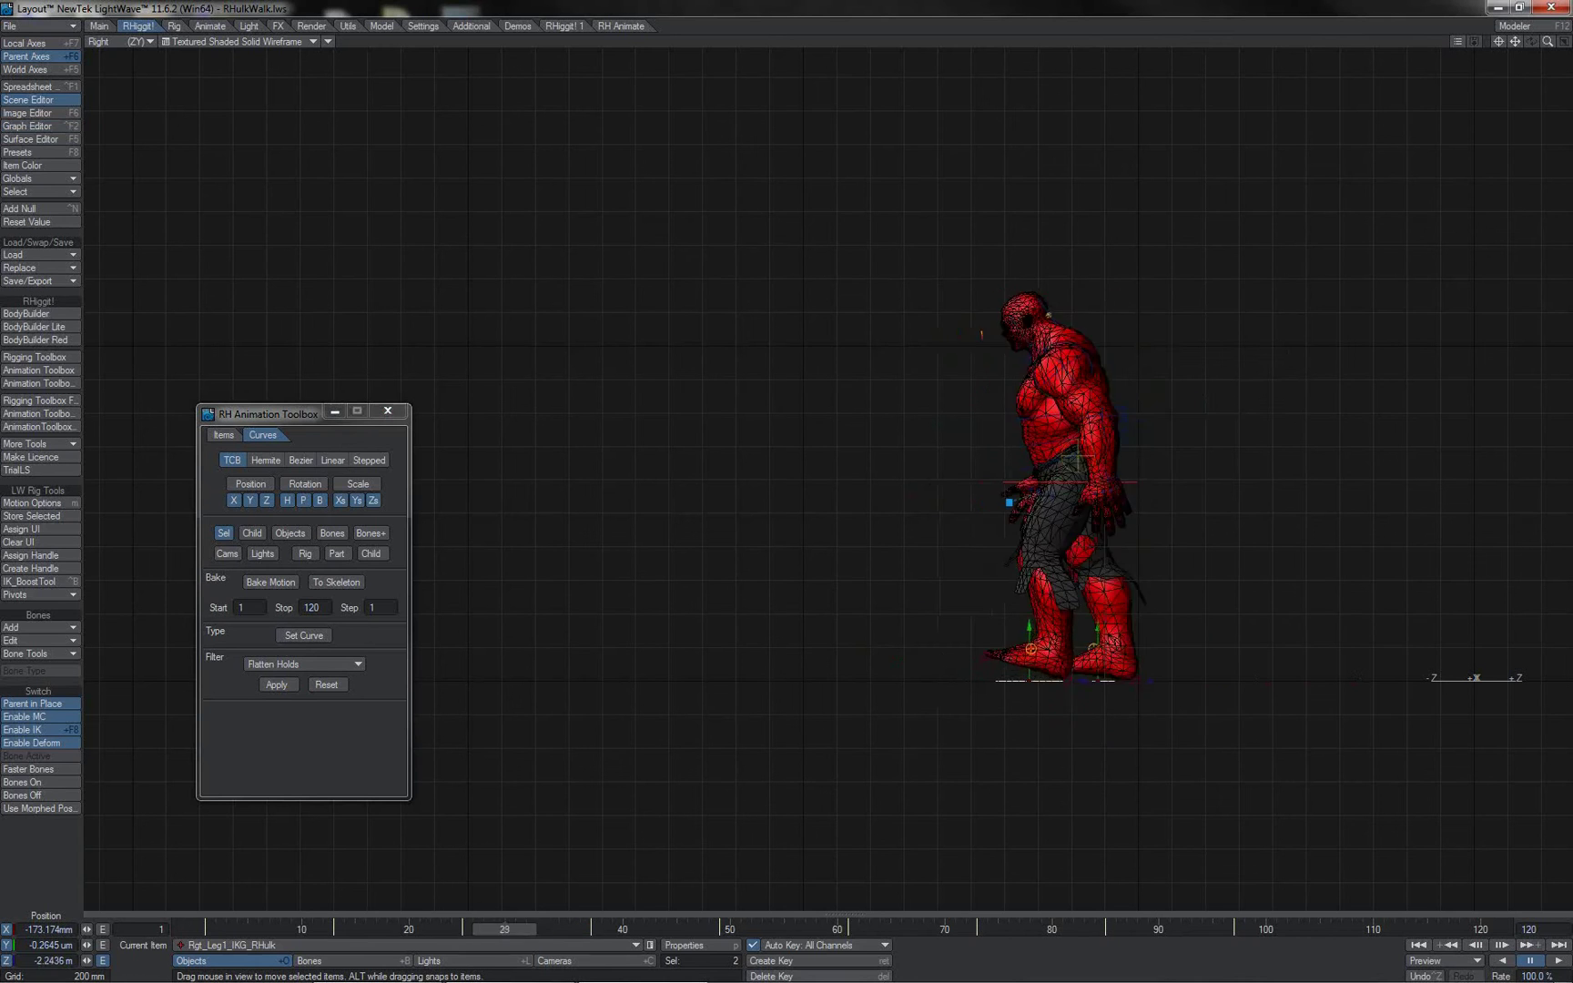
- Set the timeline's end to frame 25 and play back the walk cycle
drag(505, 930, 387, 930)
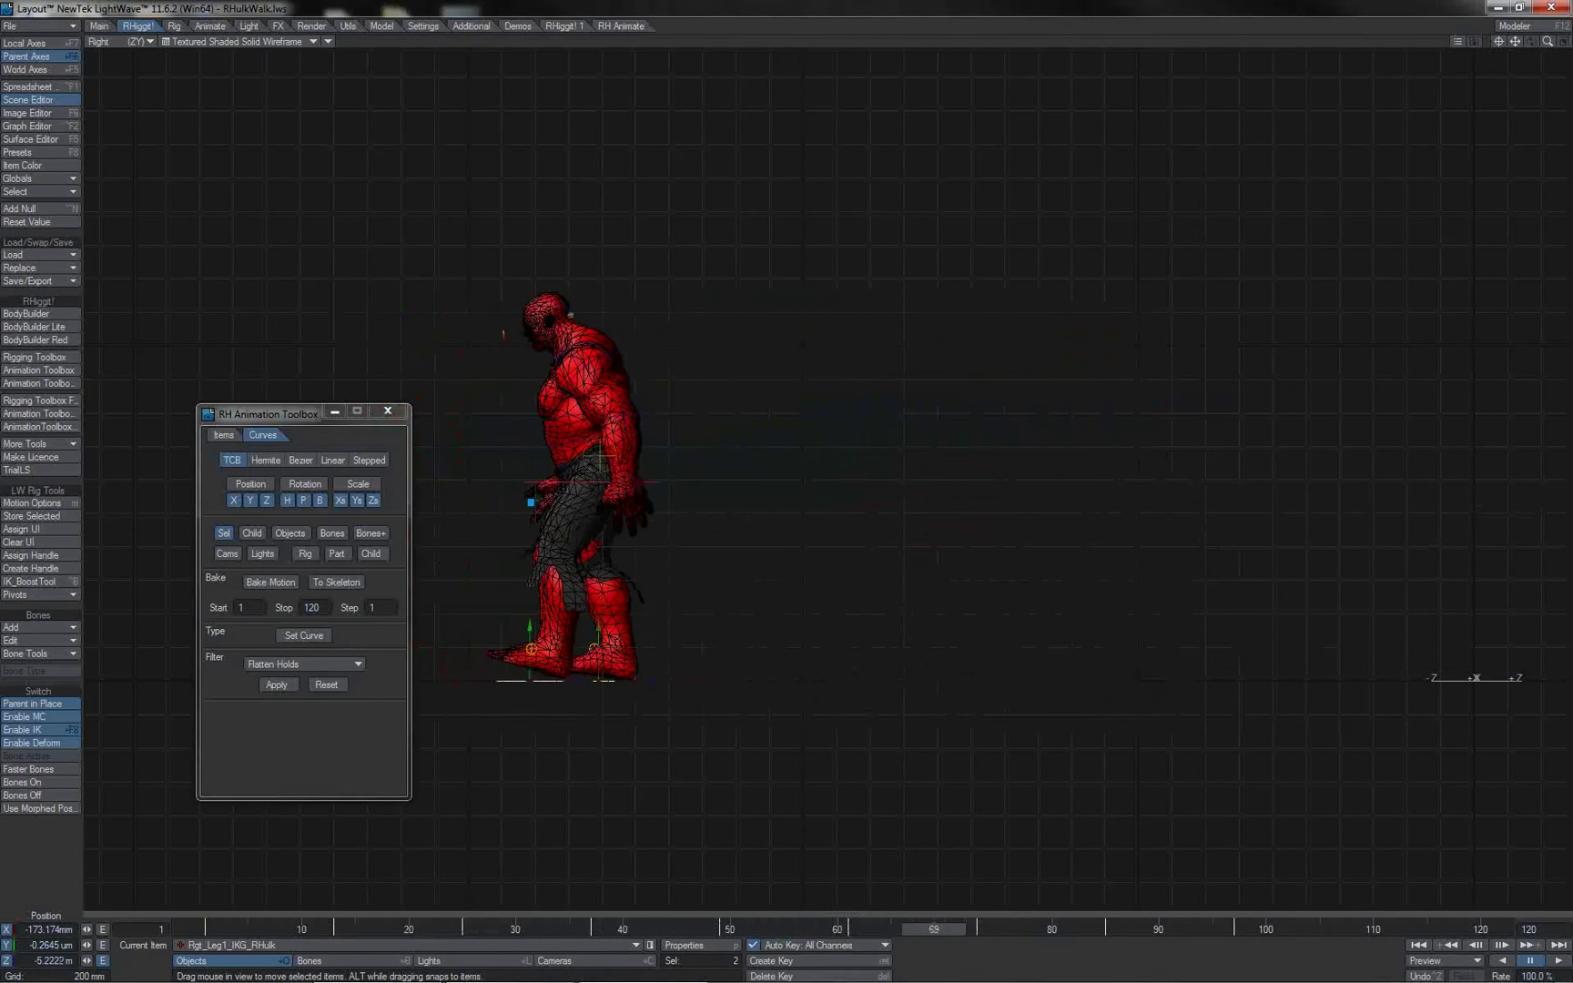
click(223, 436)
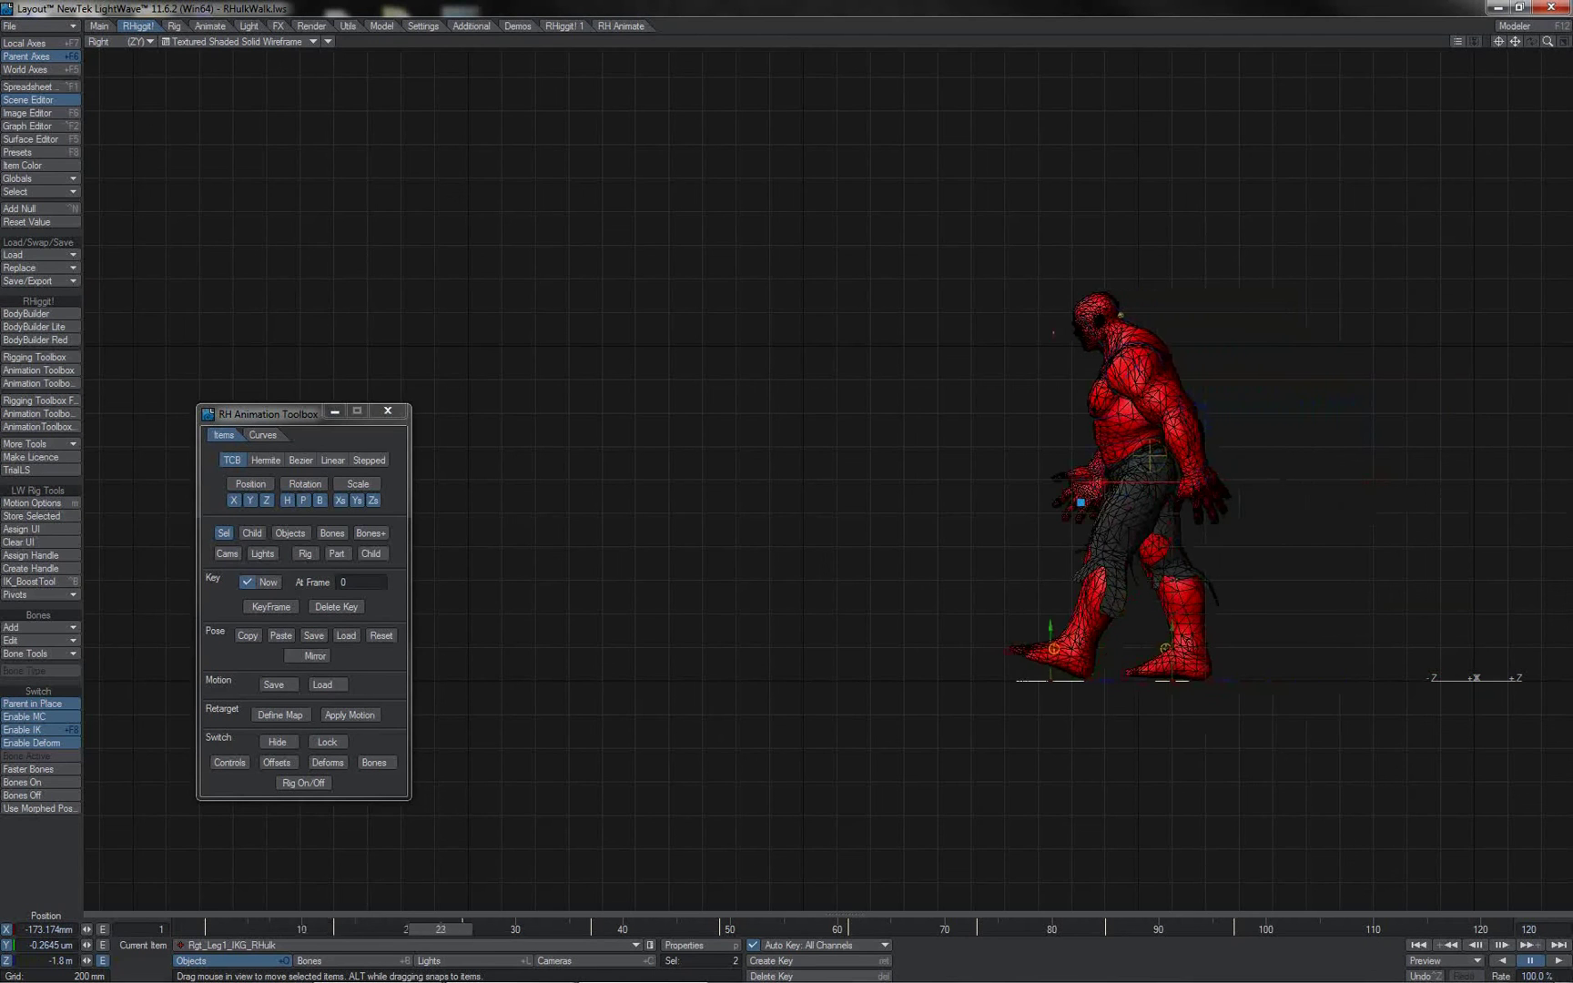
click(1545, 930)
key(Return)
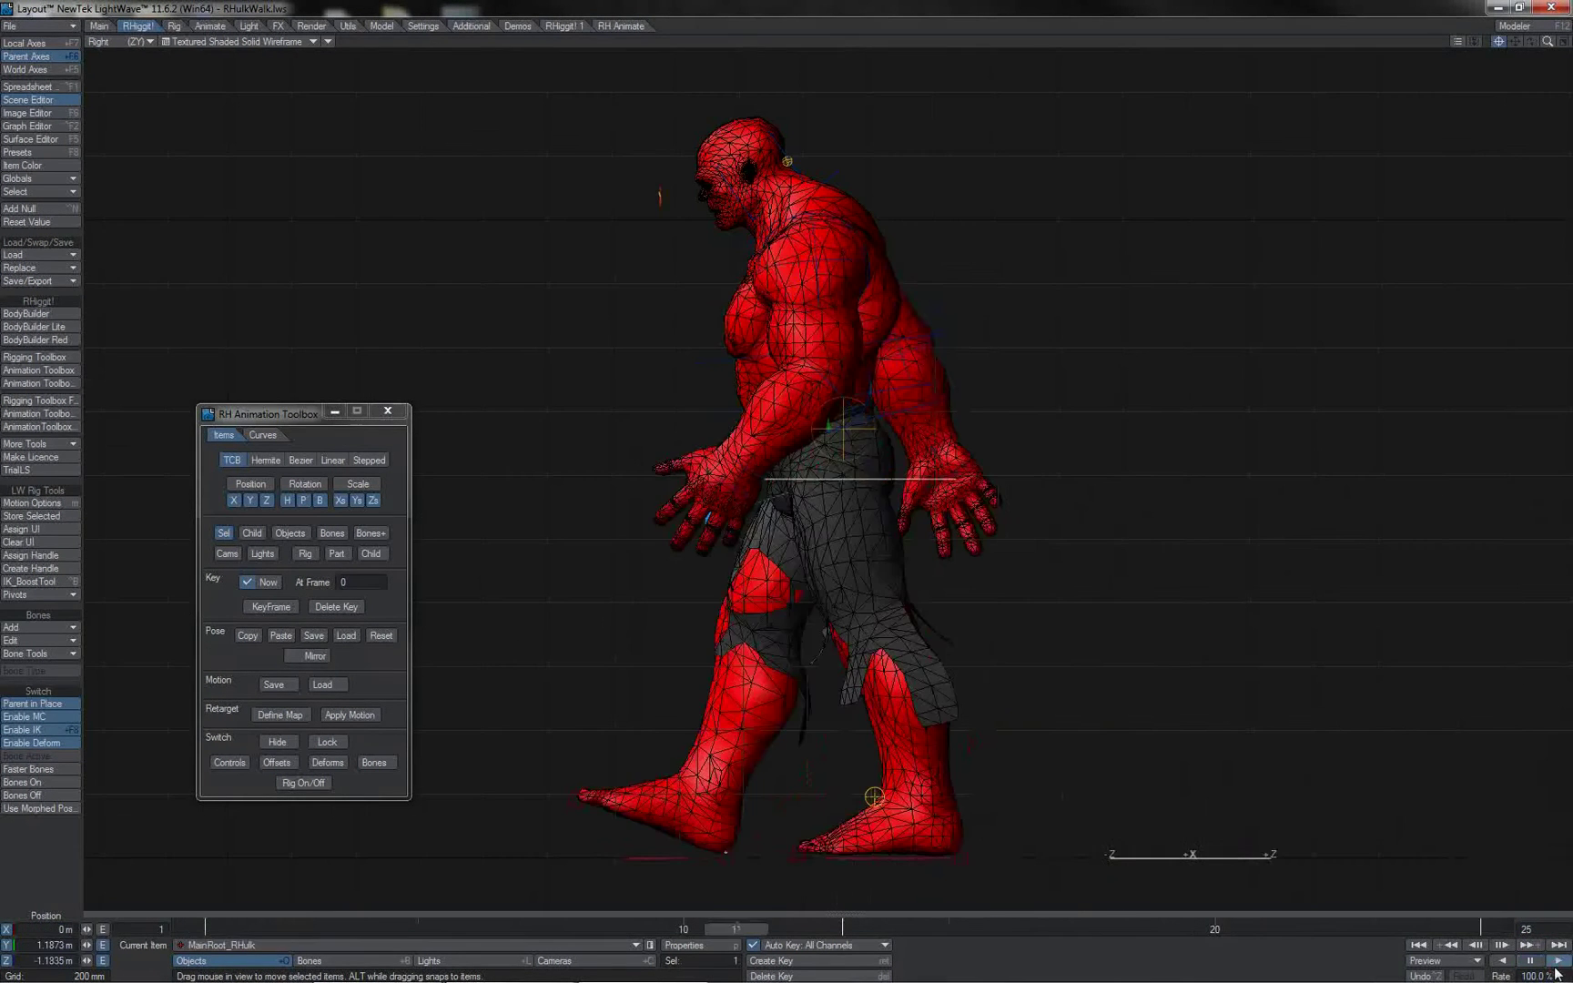
click(1558, 961)
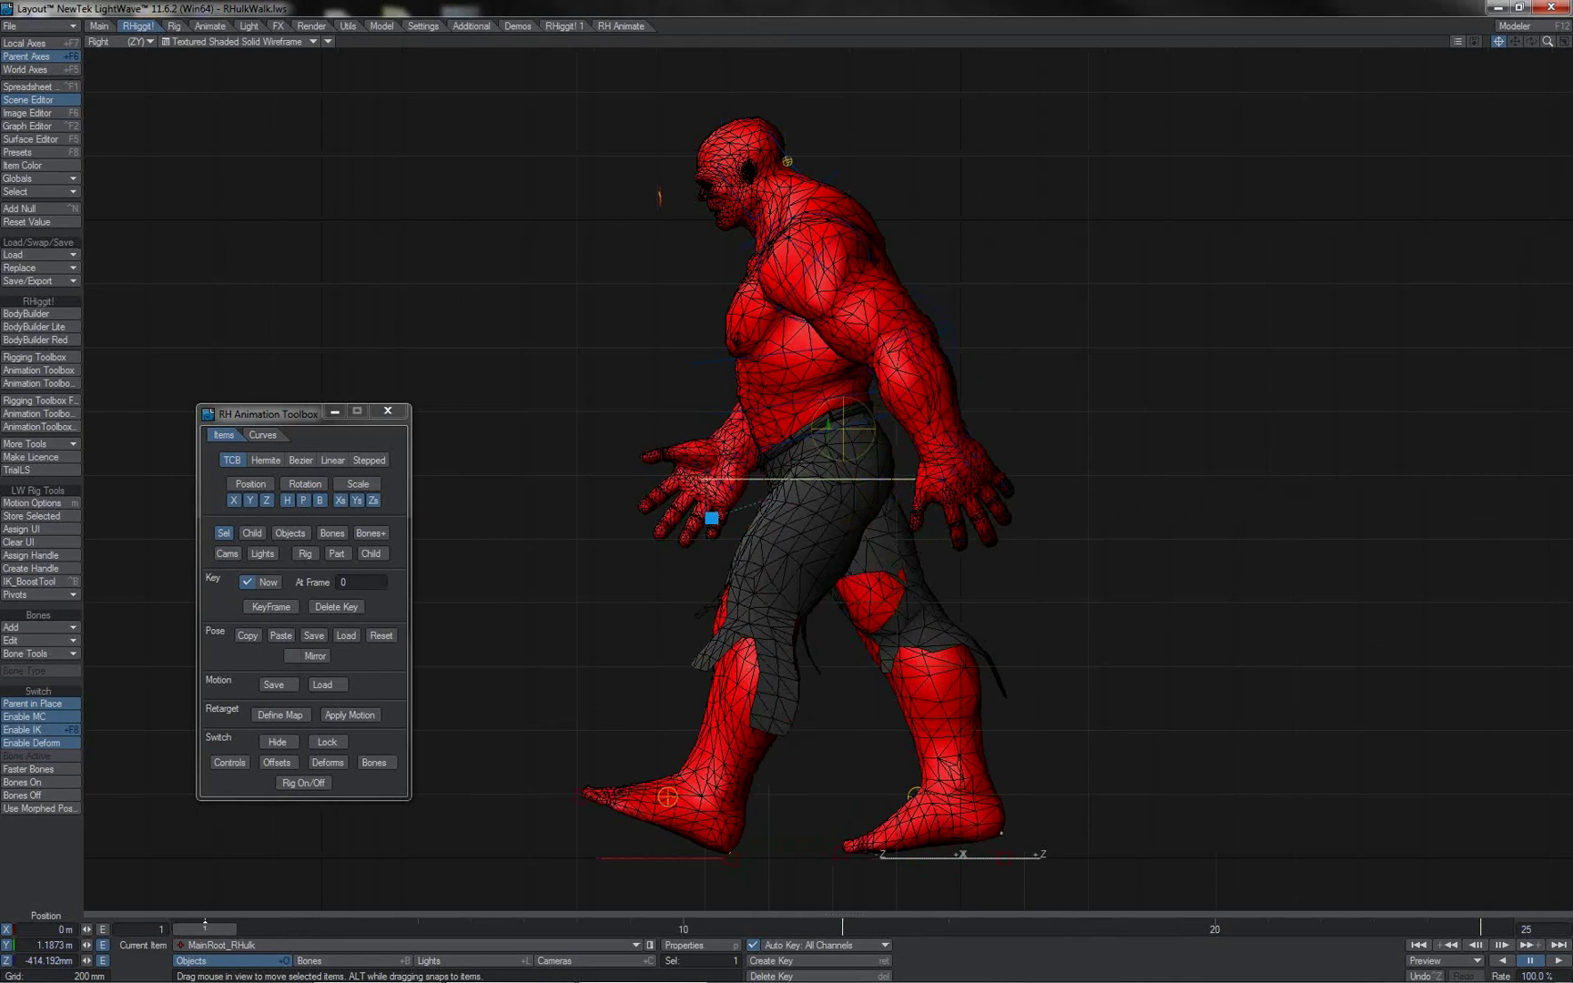
- Copy the right leg IK goal's pose at frame 1 and paste it at frame 5 to keep the foot planted
click(872, 856)
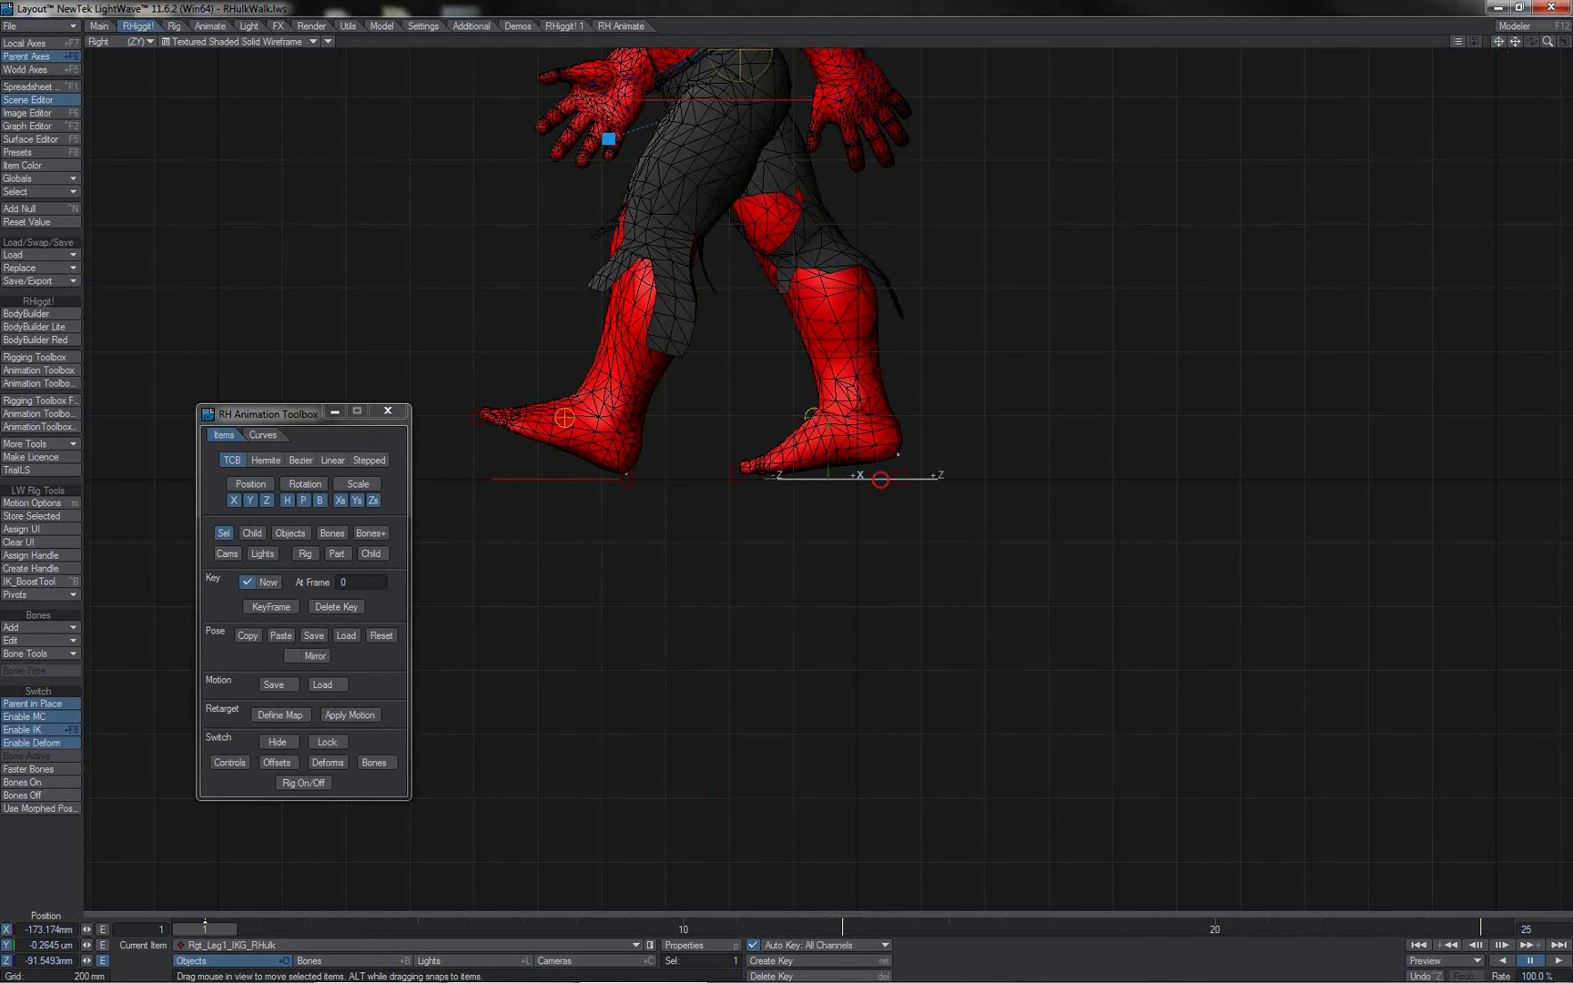
drag(899, 453, 1037, 317)
key(ctrl+z)
key(Right)
key(Right)
key(Right)
key(Right)
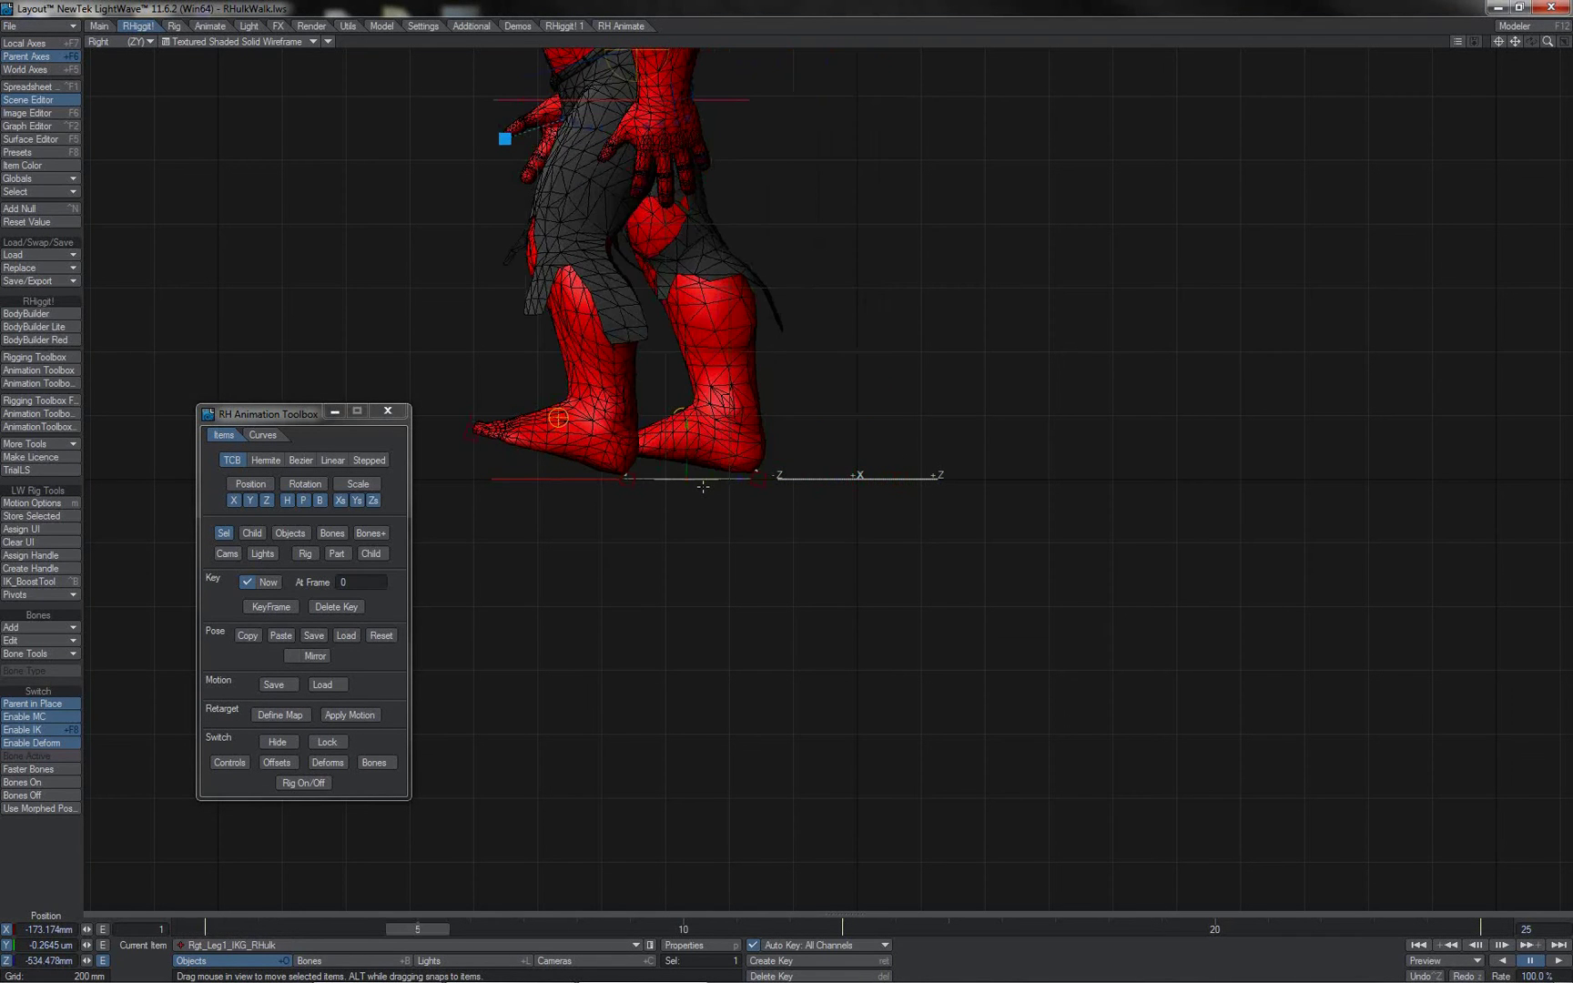
key(shift+Left)
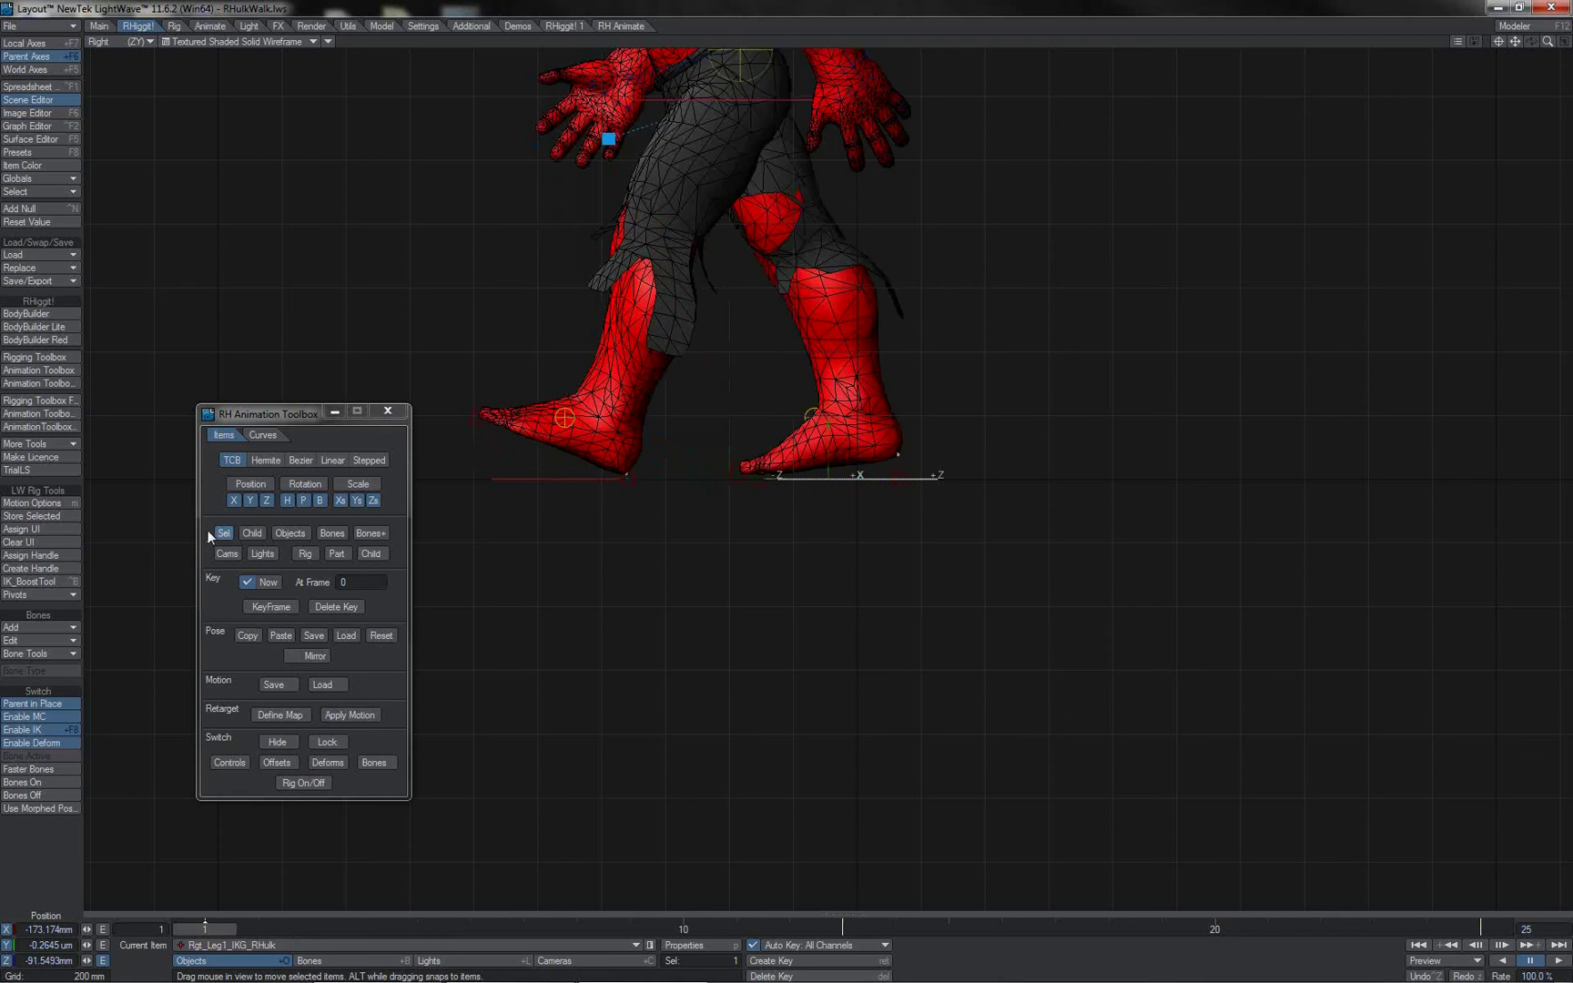
click(247, 638)
key(shift+Right)
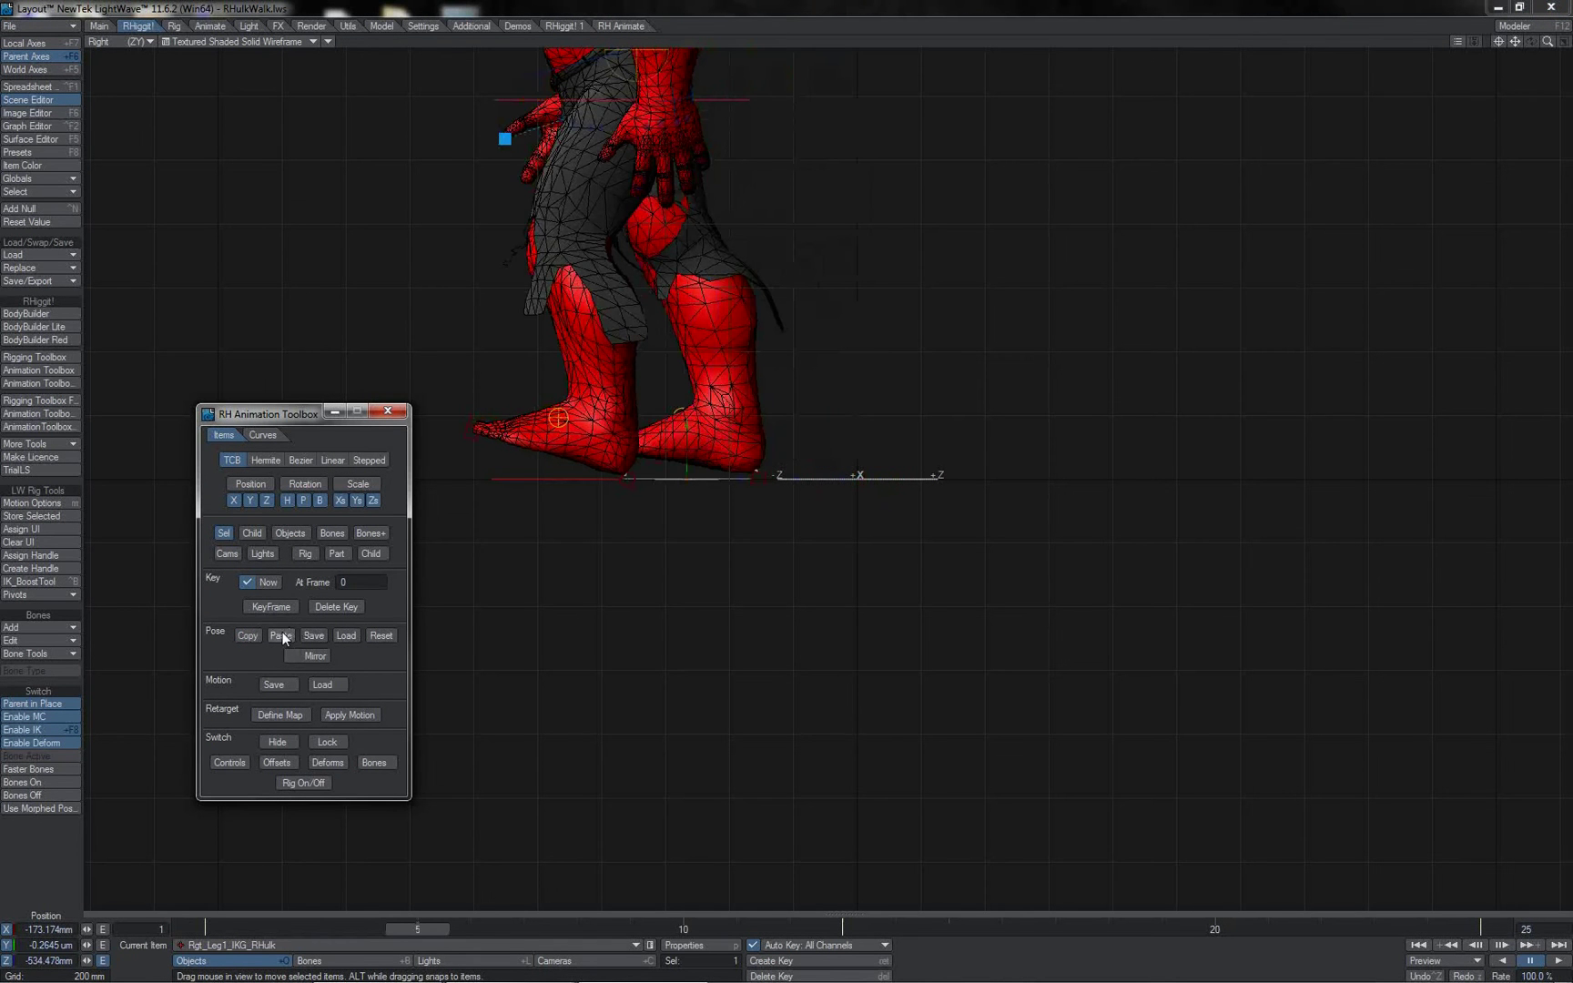
click(283, 634)
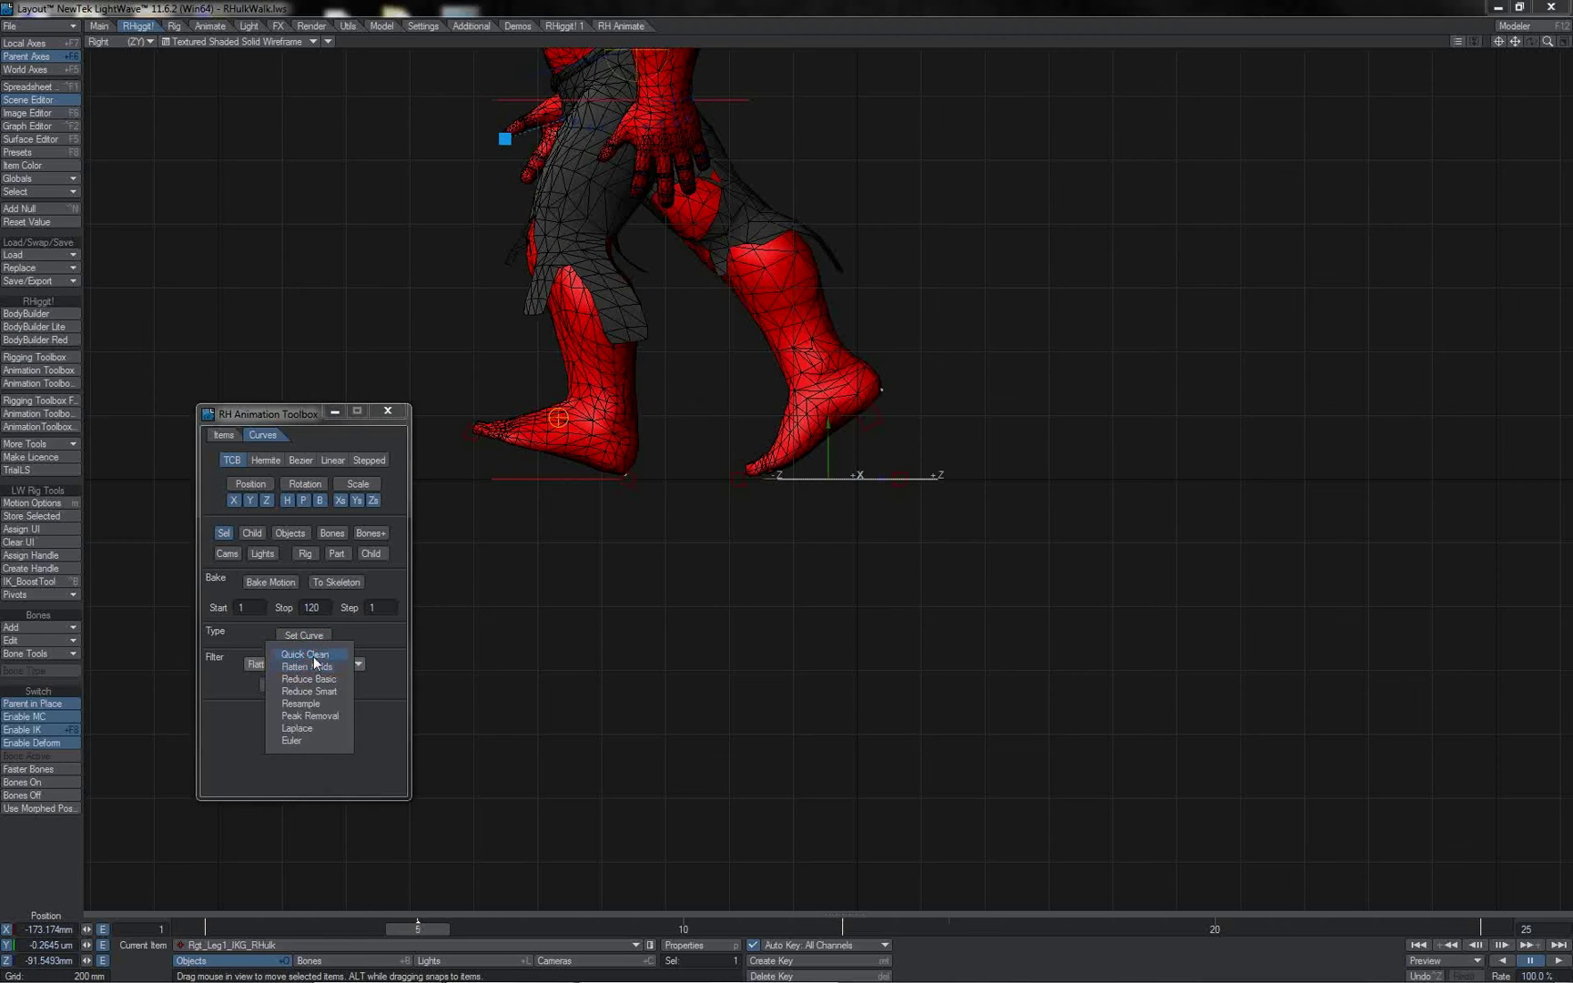
- Apply the Quick Clean filter to the right leg IK goal's curves and scrub forward through the motion
click(315, 662)
click(288, 683)
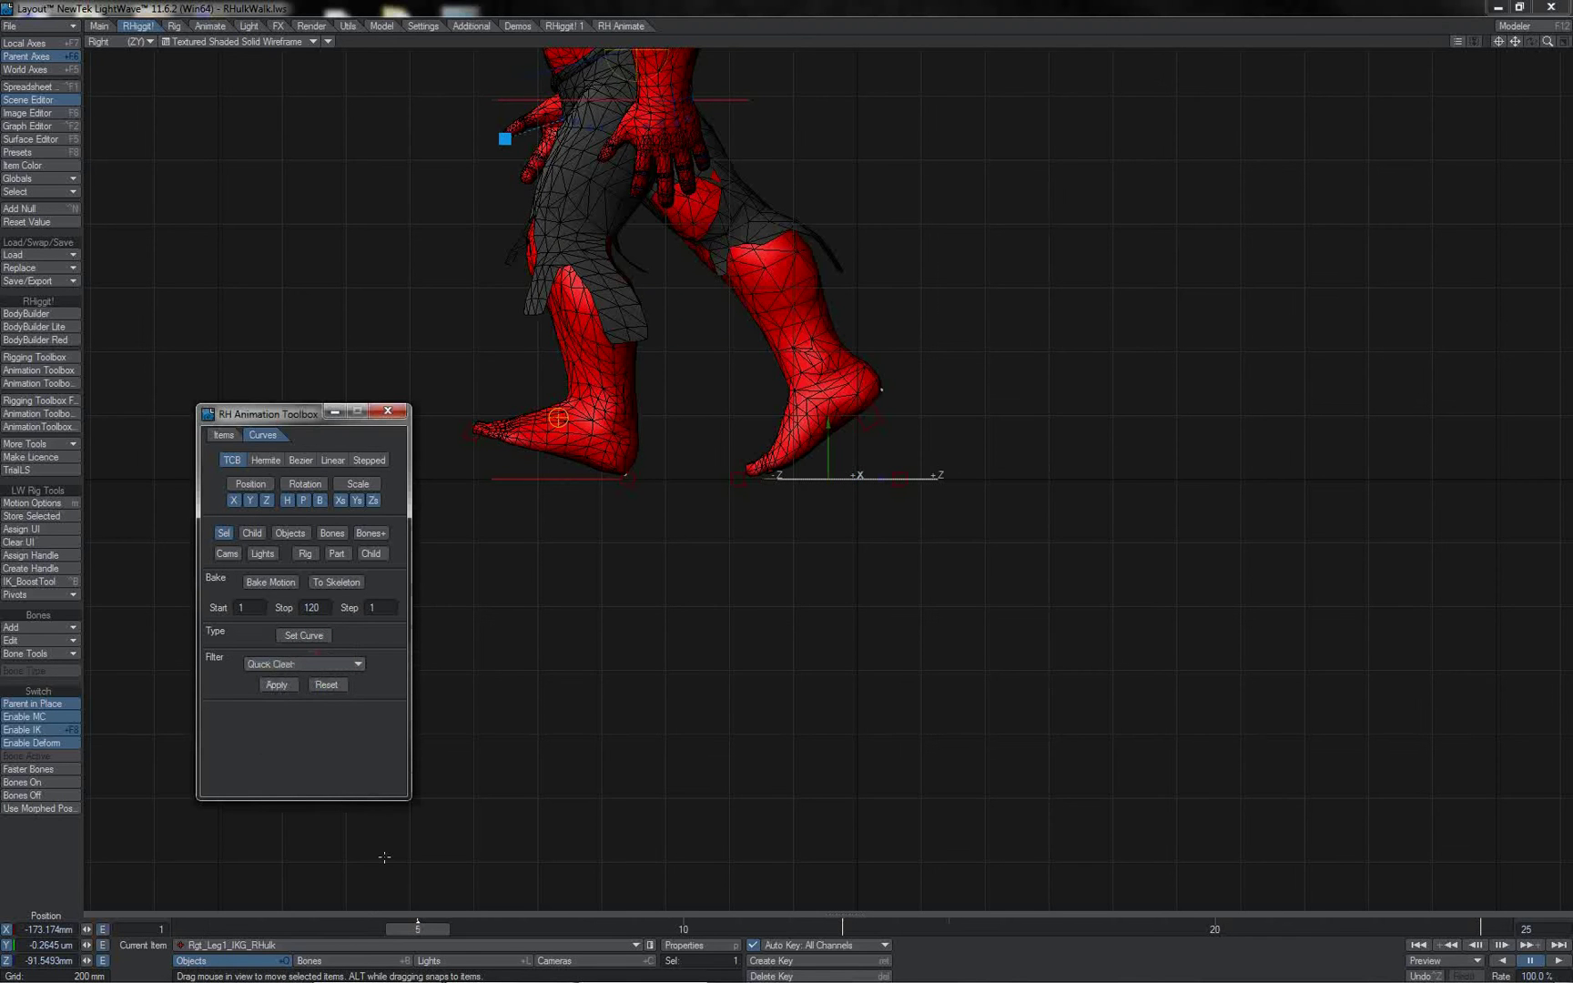
drag(410, 930, 470, 928)
- Copy the left leg IK goal's pose at frame 13 and paste it at frame 17 to keep the foot planted
drag(277, 421, 405, 558)
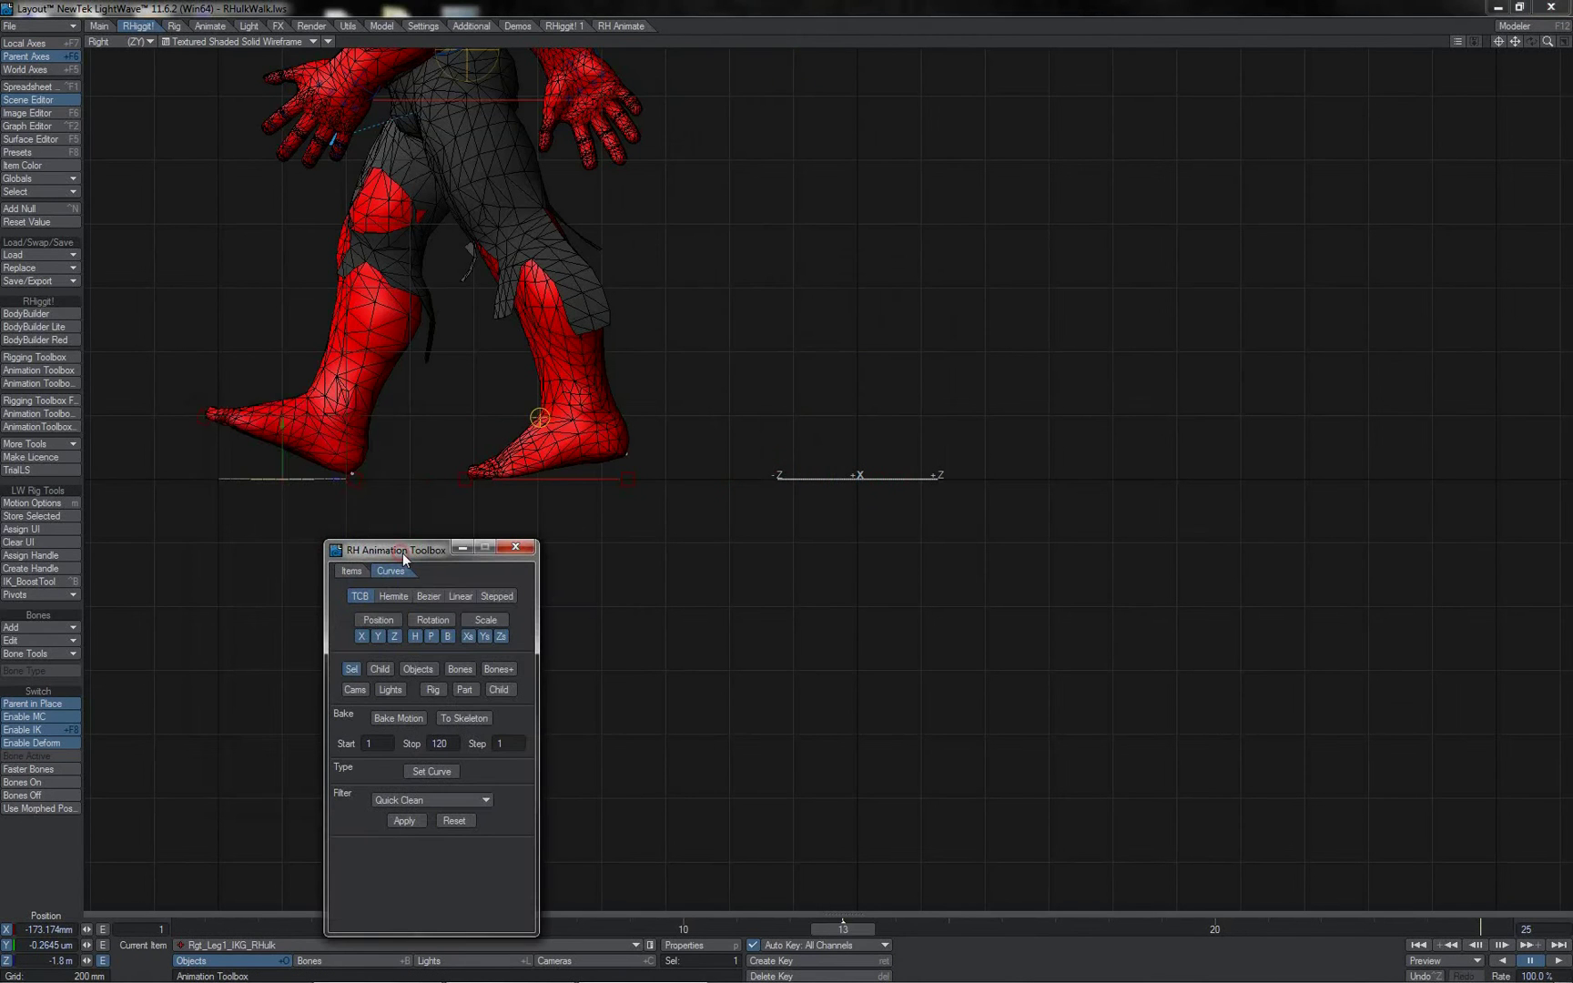
click(563, 477)
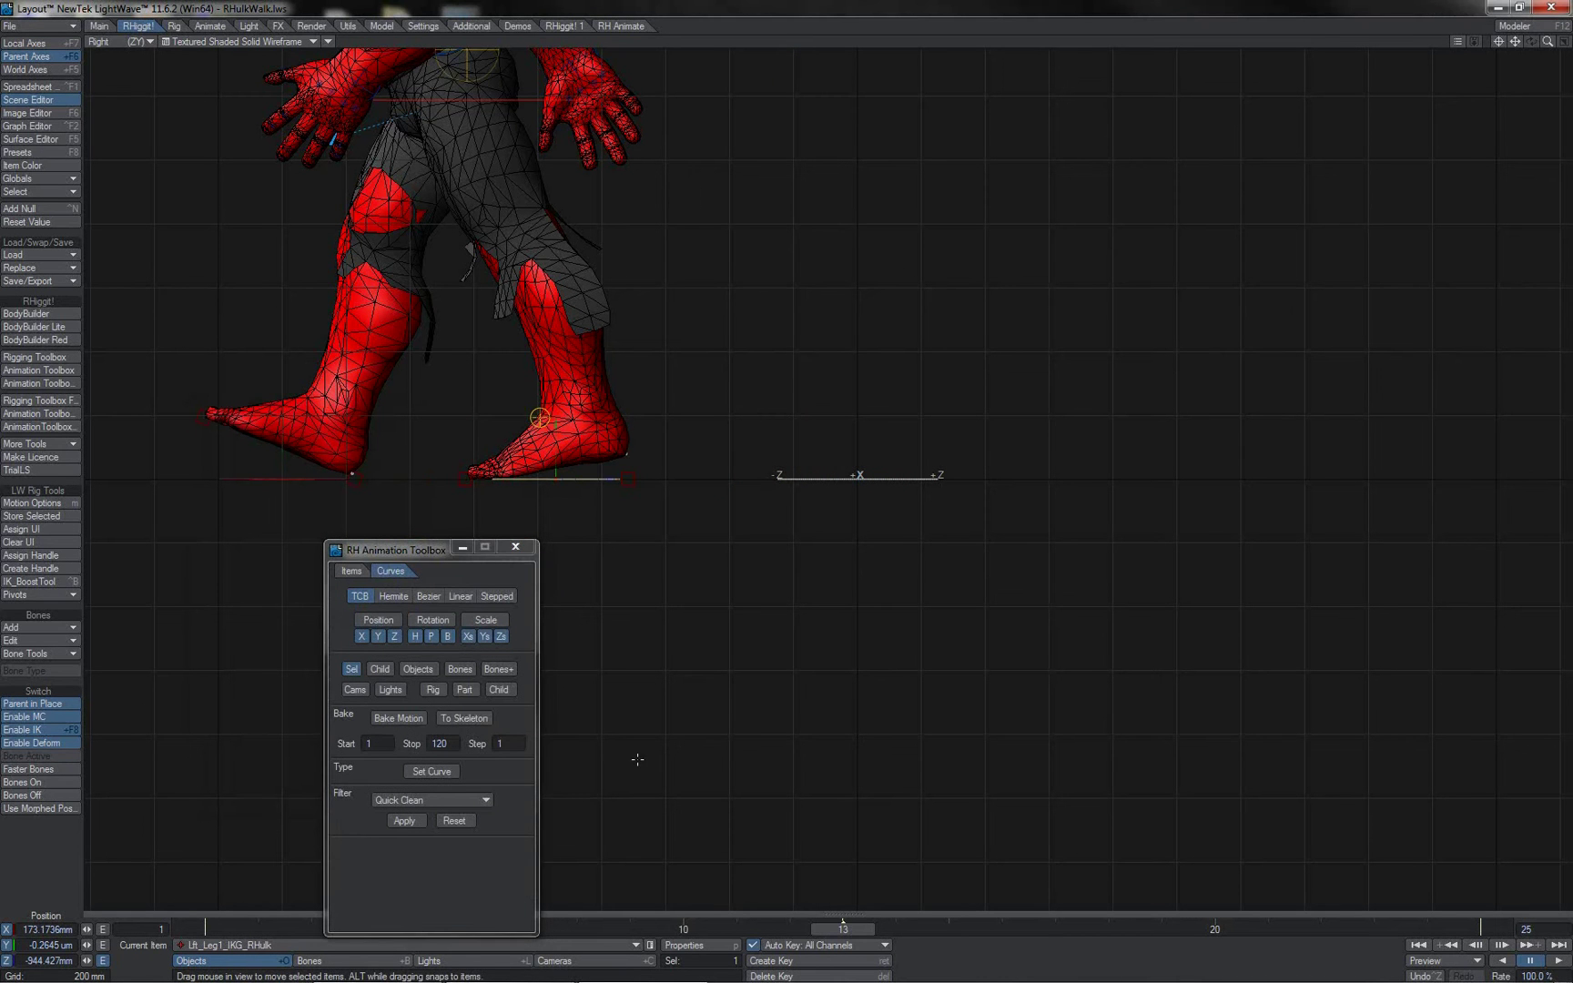
click(352, 571)
click(374, 771)
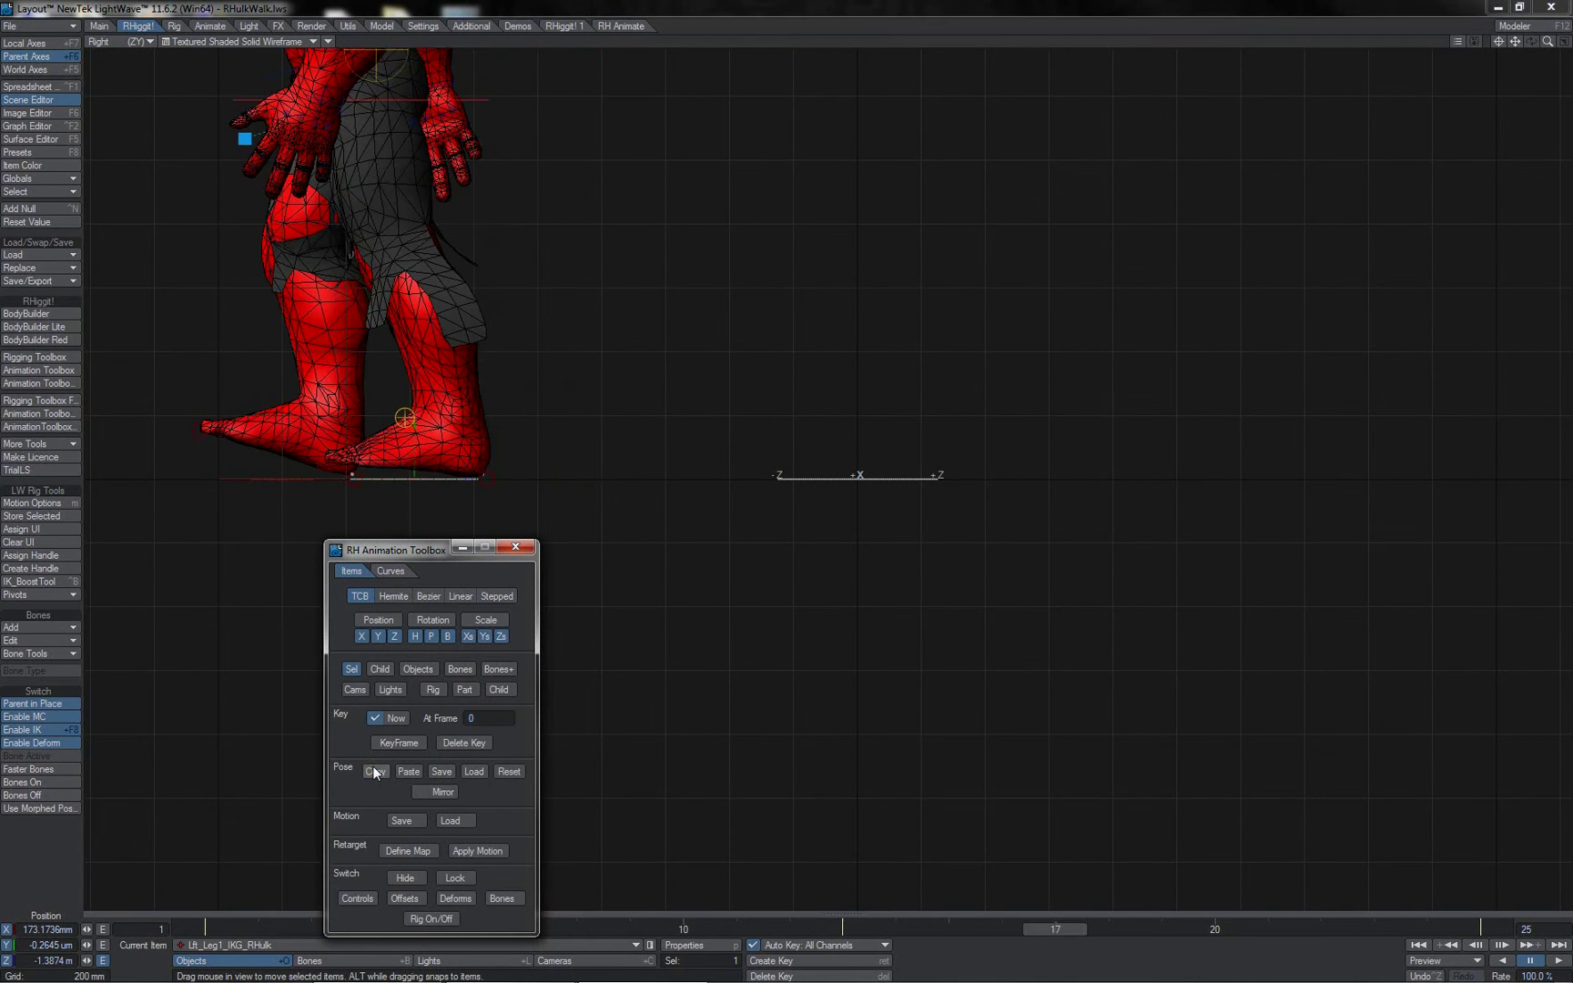
click(409, 773)
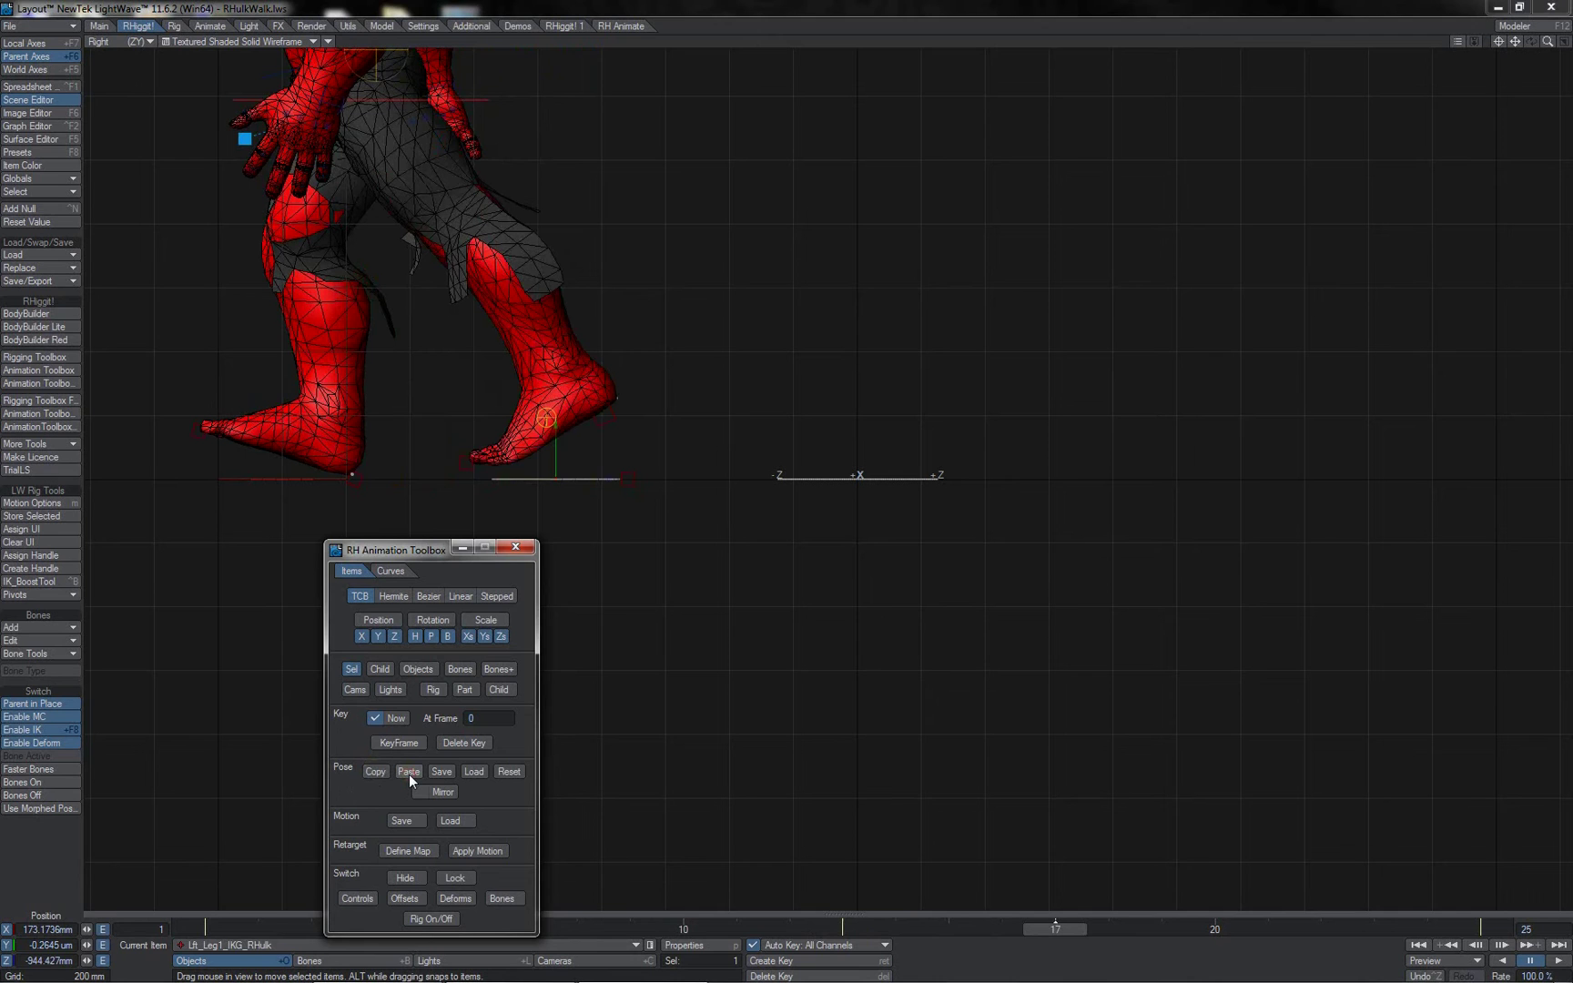
- Apply the Quick Clean filter to the left leg IK goal's curves and check the foot plant at frame 17
click(20, 958)
text(0)
key(Return)
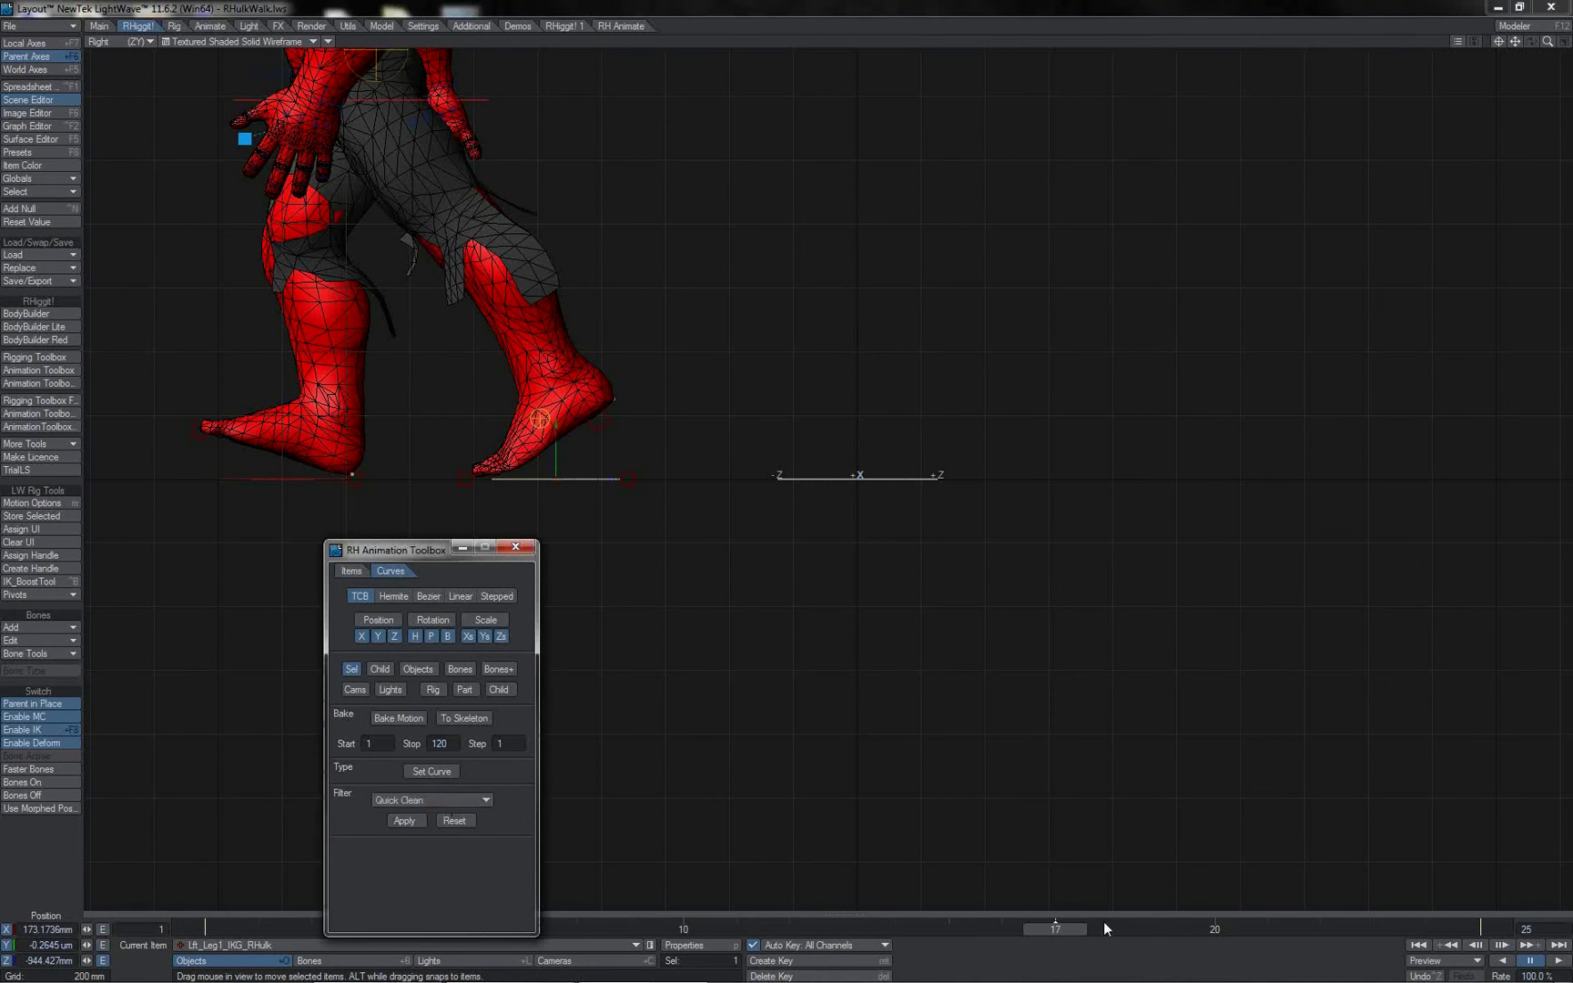
mouse_move(1069, 928)
mouse_down()
mouse_move(310, 928)
mouse_move(1162, 925)
mouse_move(205, 922)
mouse_move(1055, 922)
mouse_up()
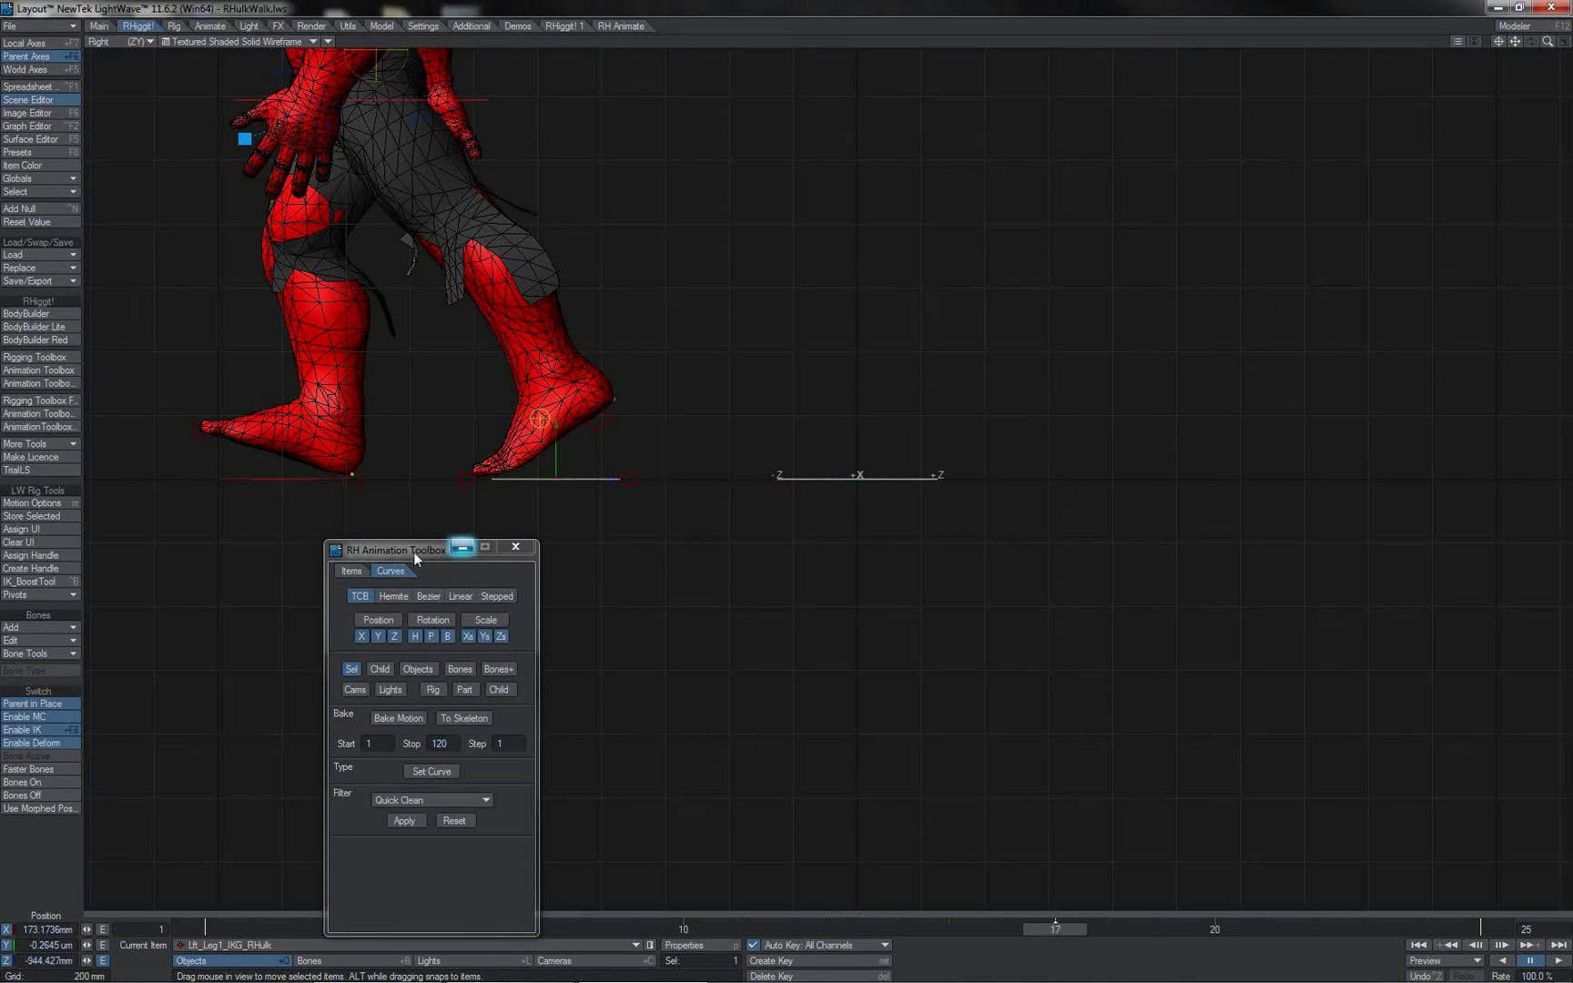
- Reset the left reverse-foot control at frame 3 so the foot lands flat, and apply the Quick Clean filter to its curves
drag(411, 554, 319, 478)
drag(635, 419, 574, 418)
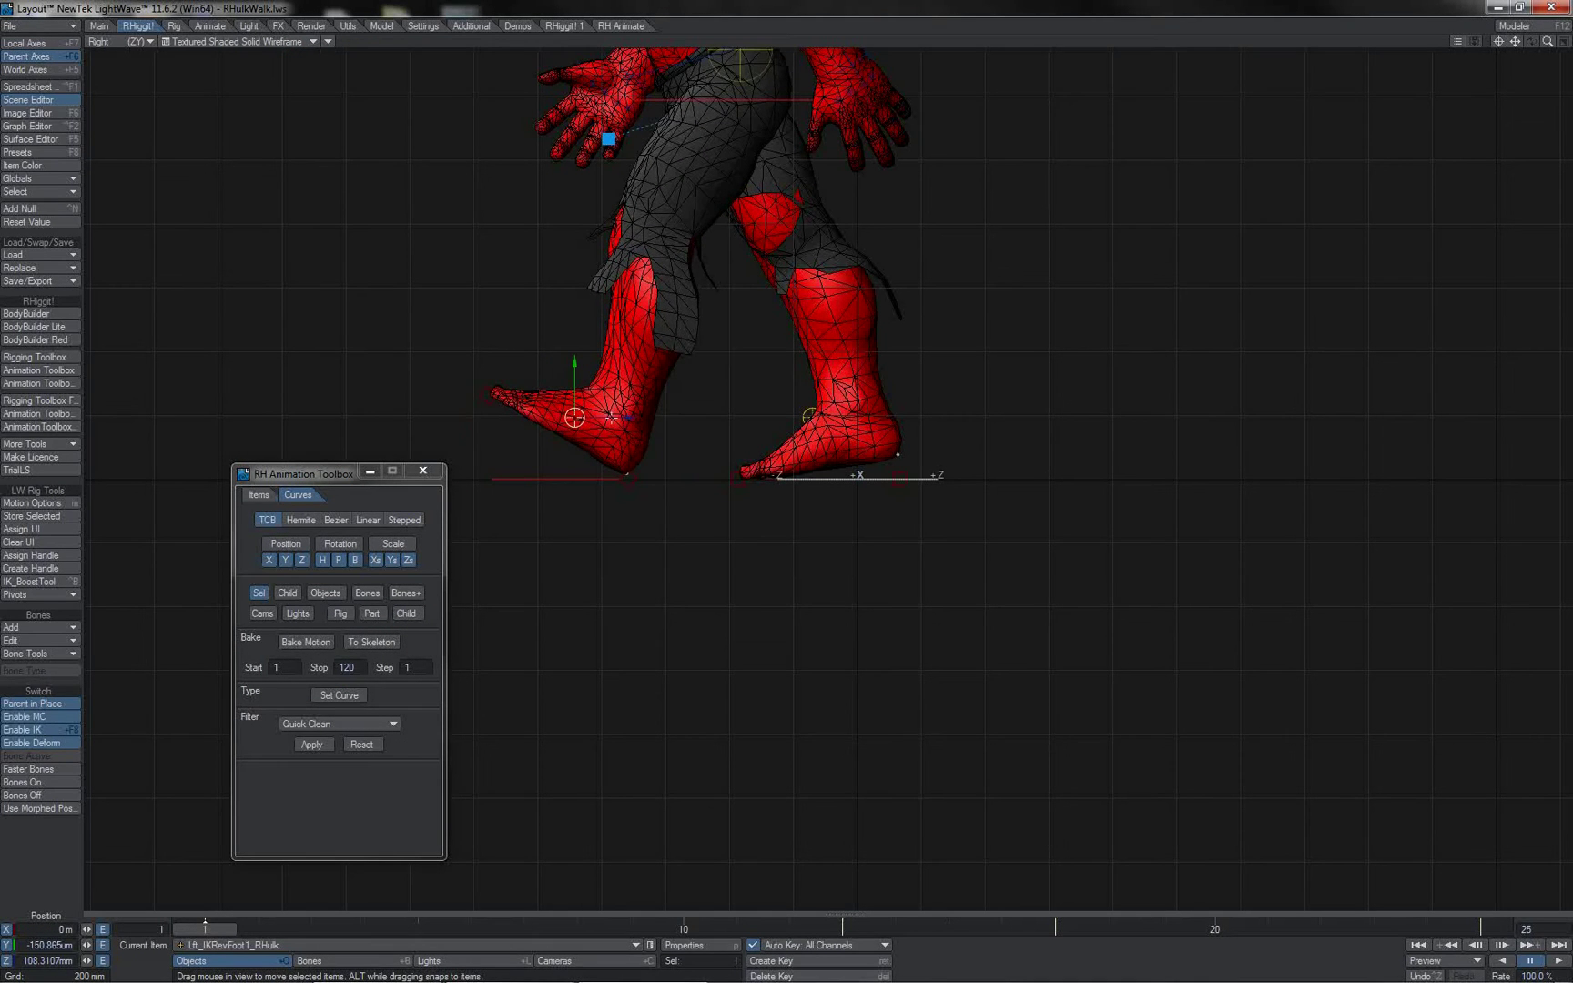
key(ctrl+z)
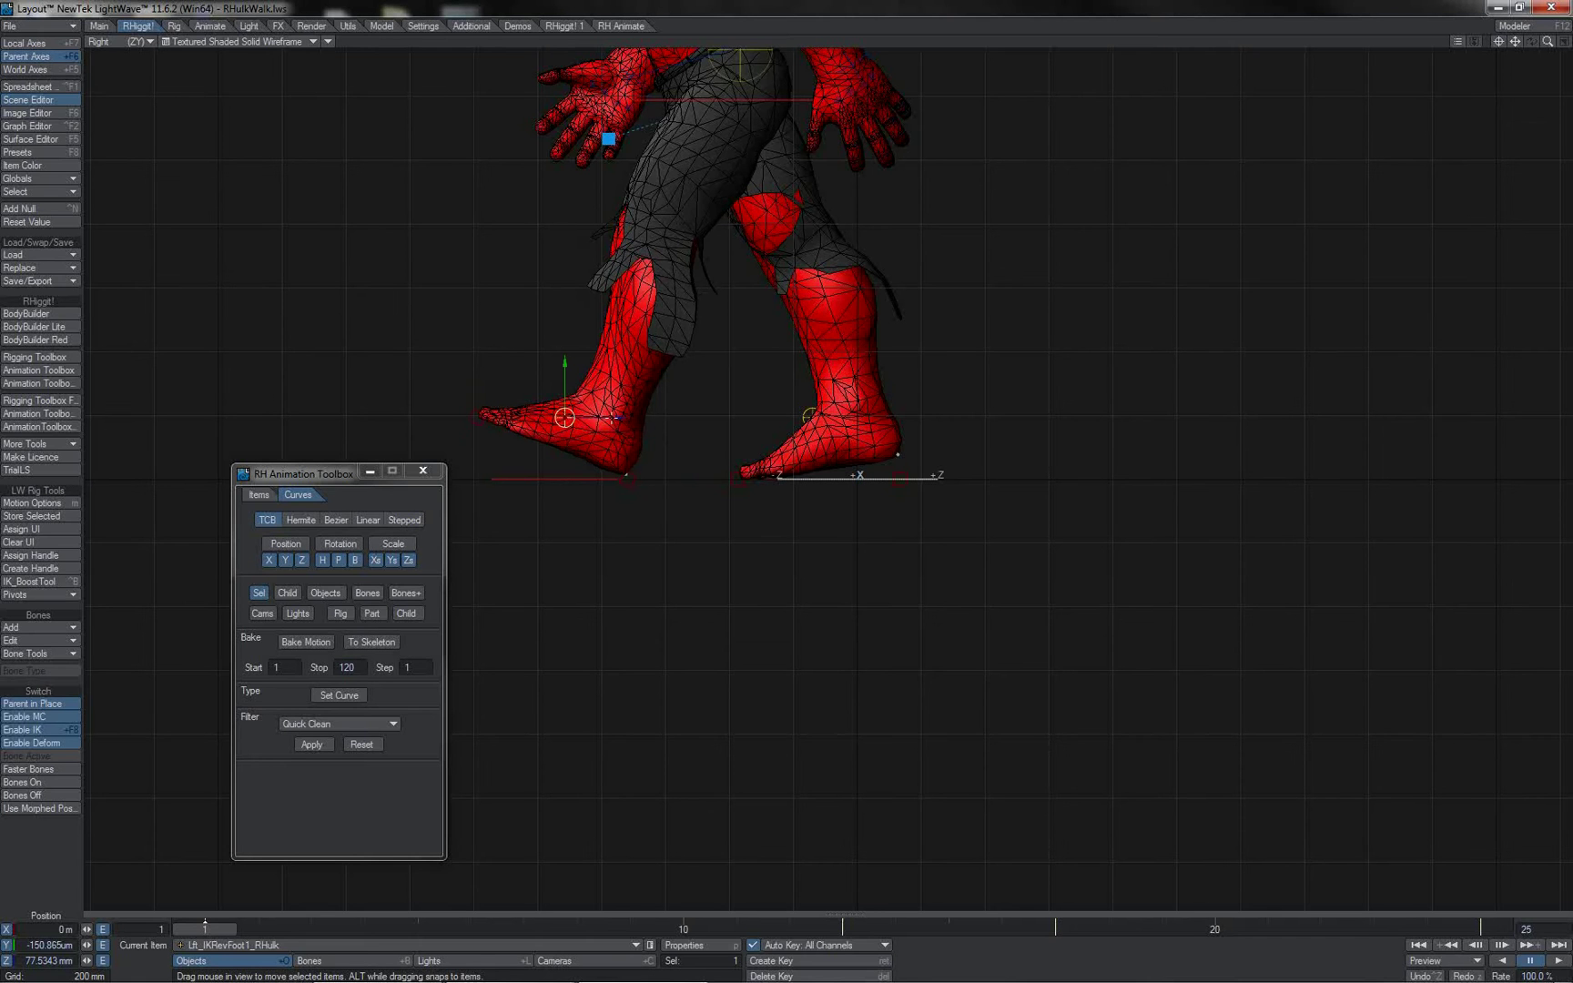
key(Right)
key(Right)
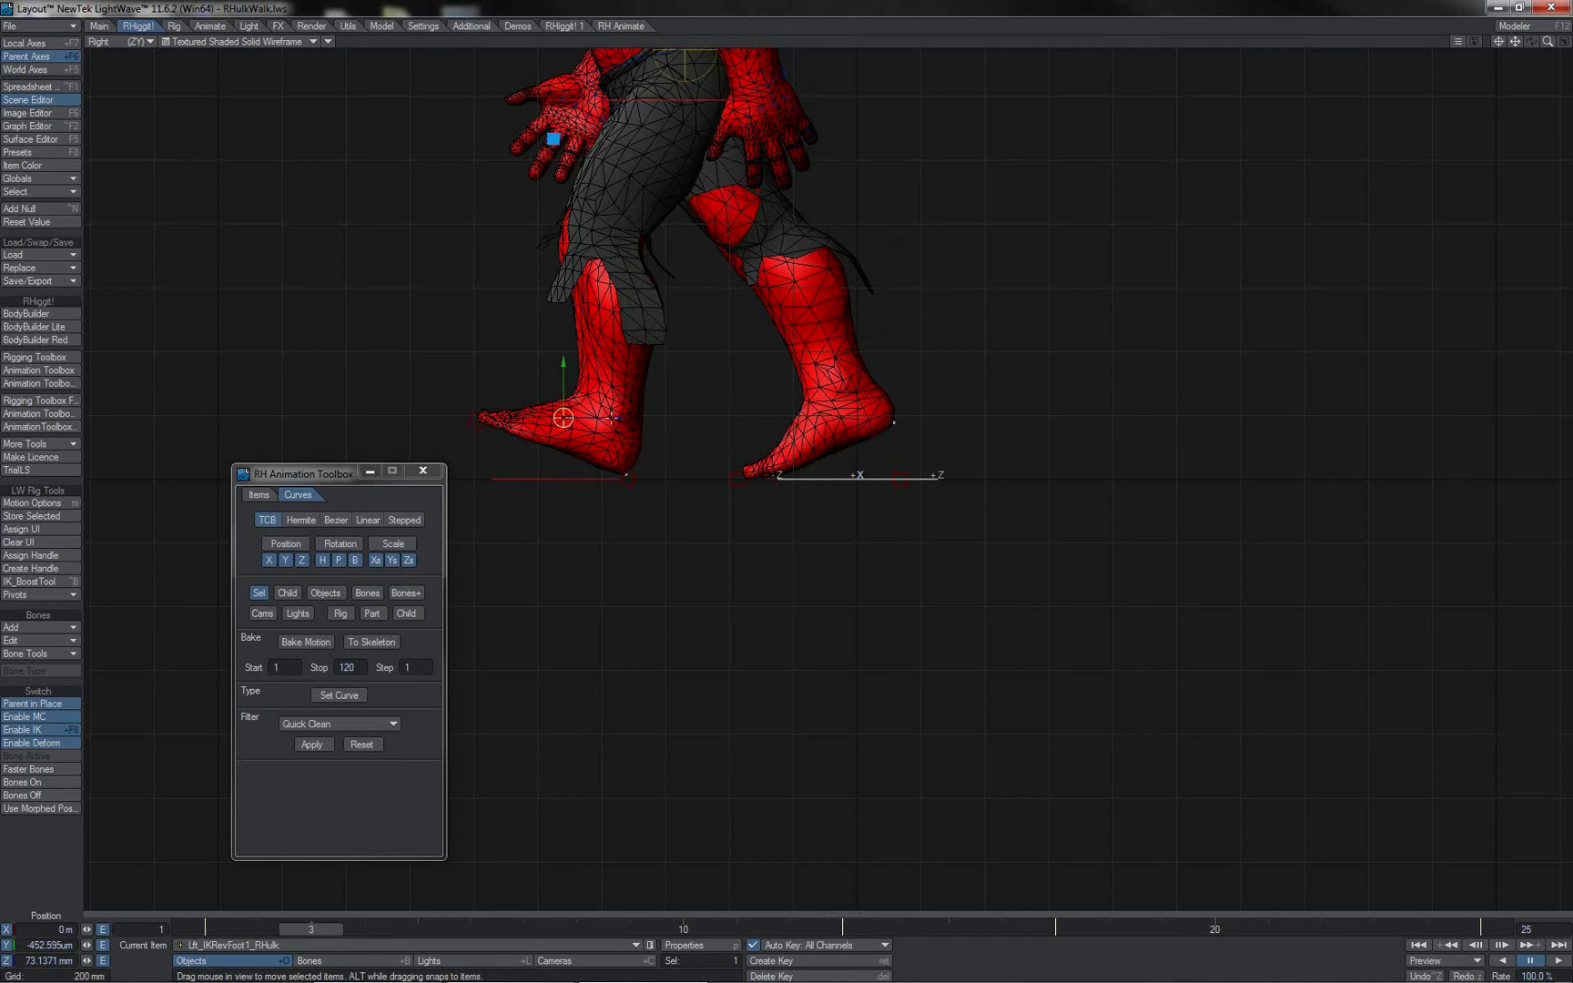
click(258, 494)
click(64, 222)
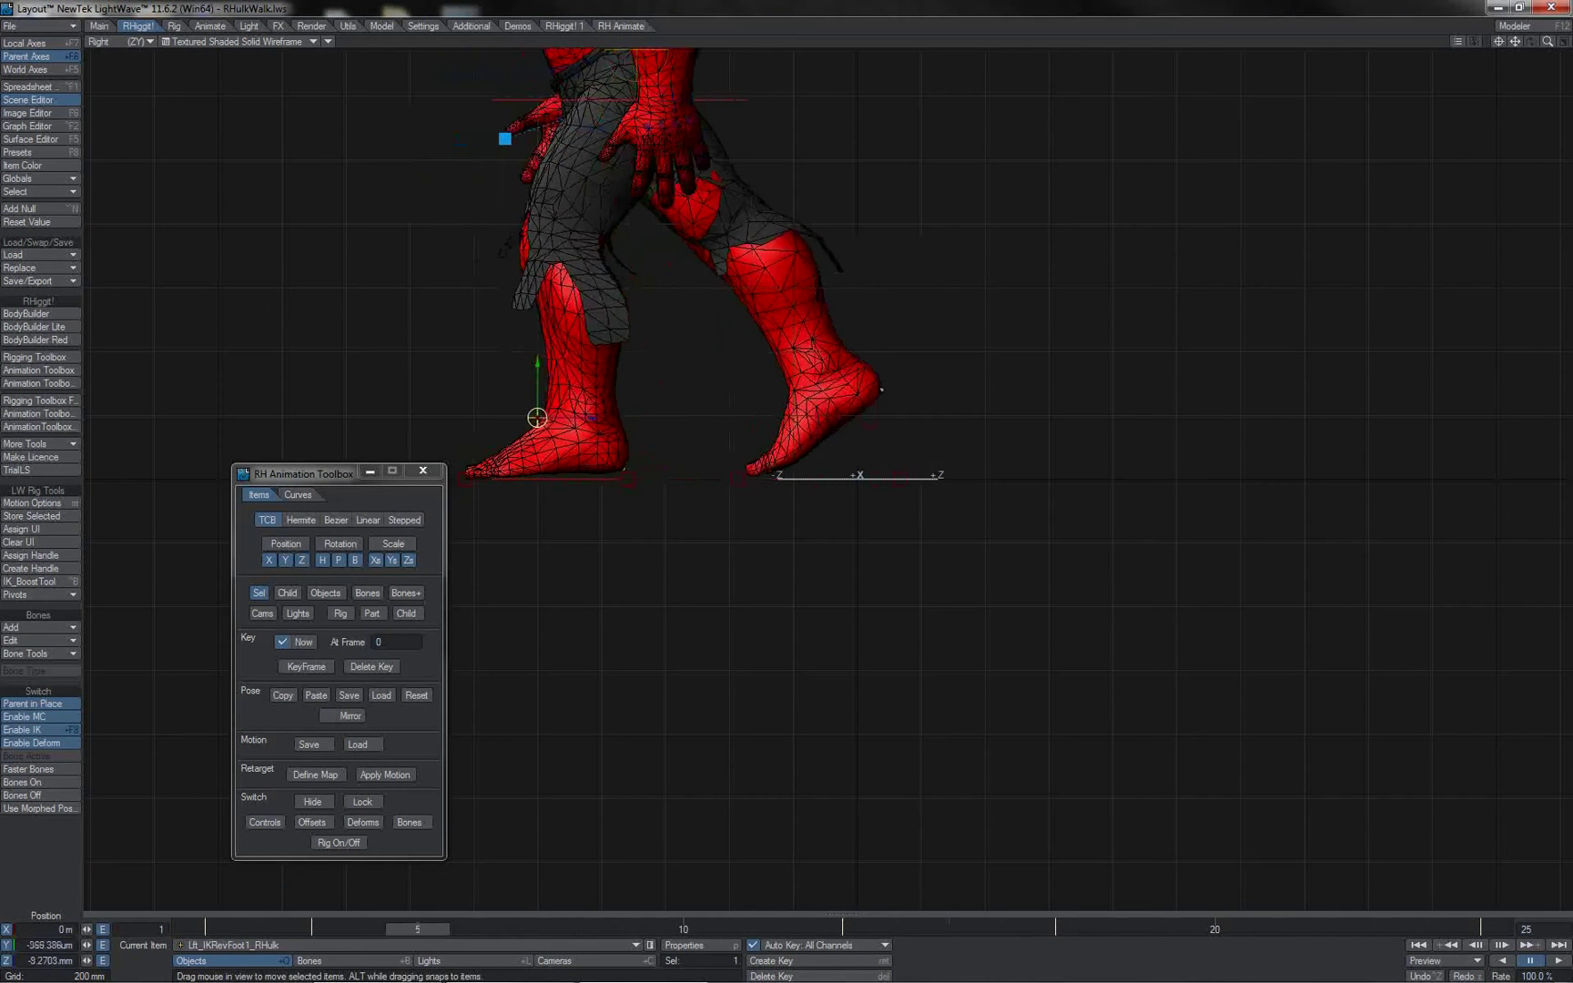
click(298, 495)
click(319, 724)
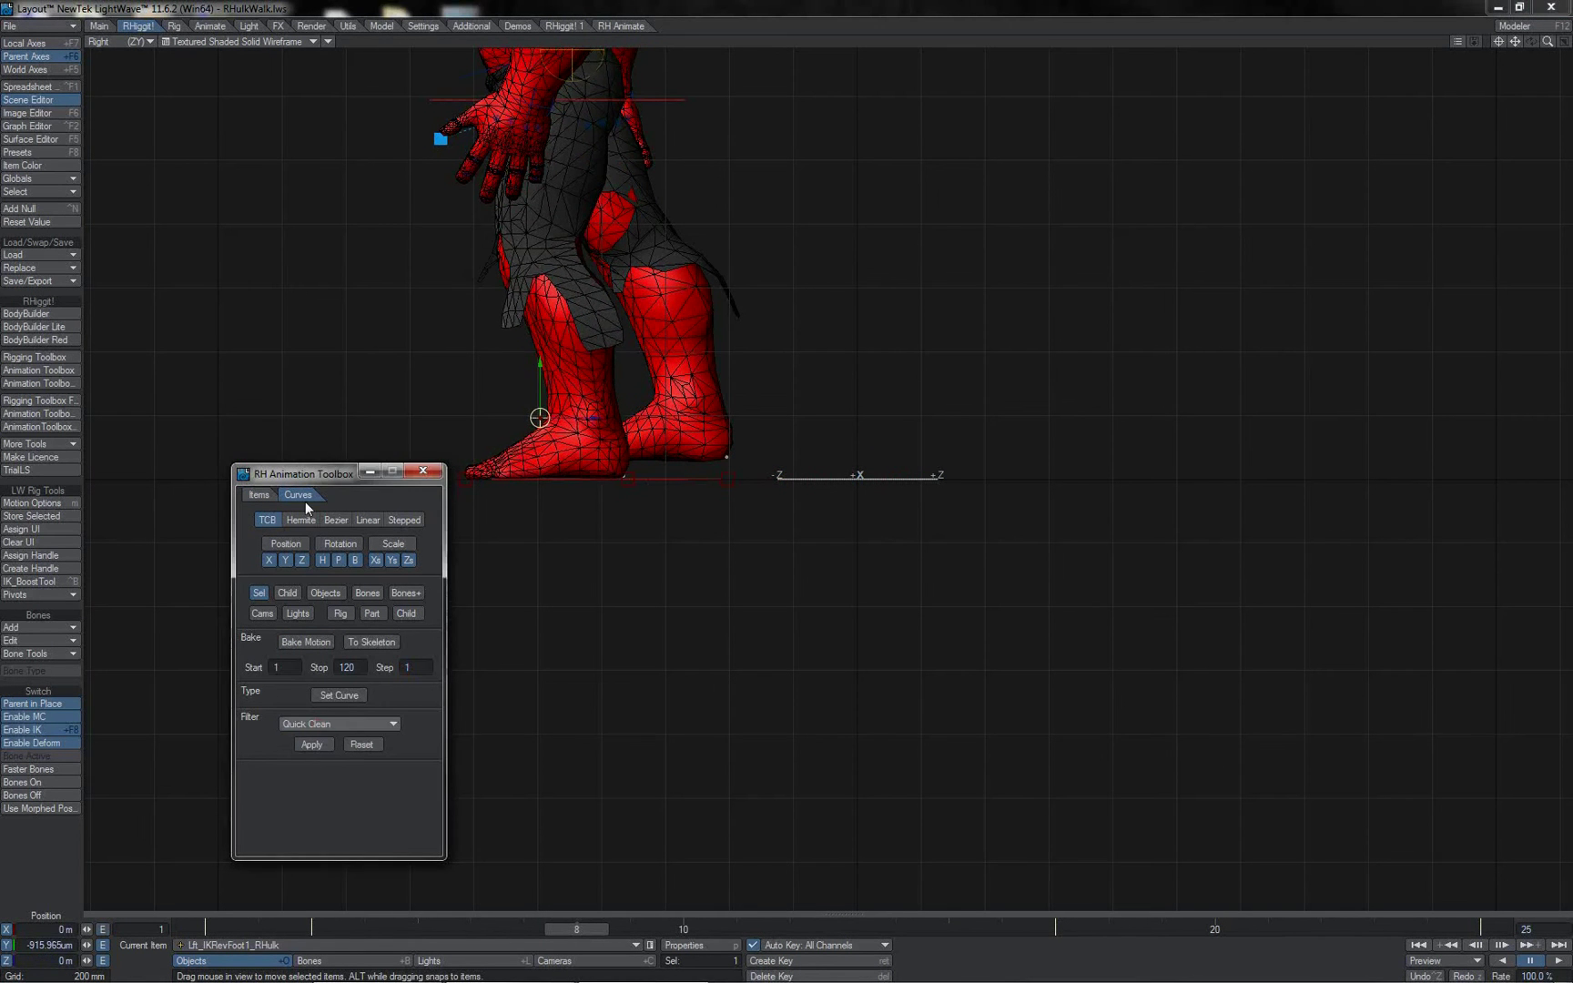
- Reset the right reverse-foot control at frame 15 so the foot lands flat, and apply the Quick Clean filter to its curves
drag(566, 944, 565, 929)
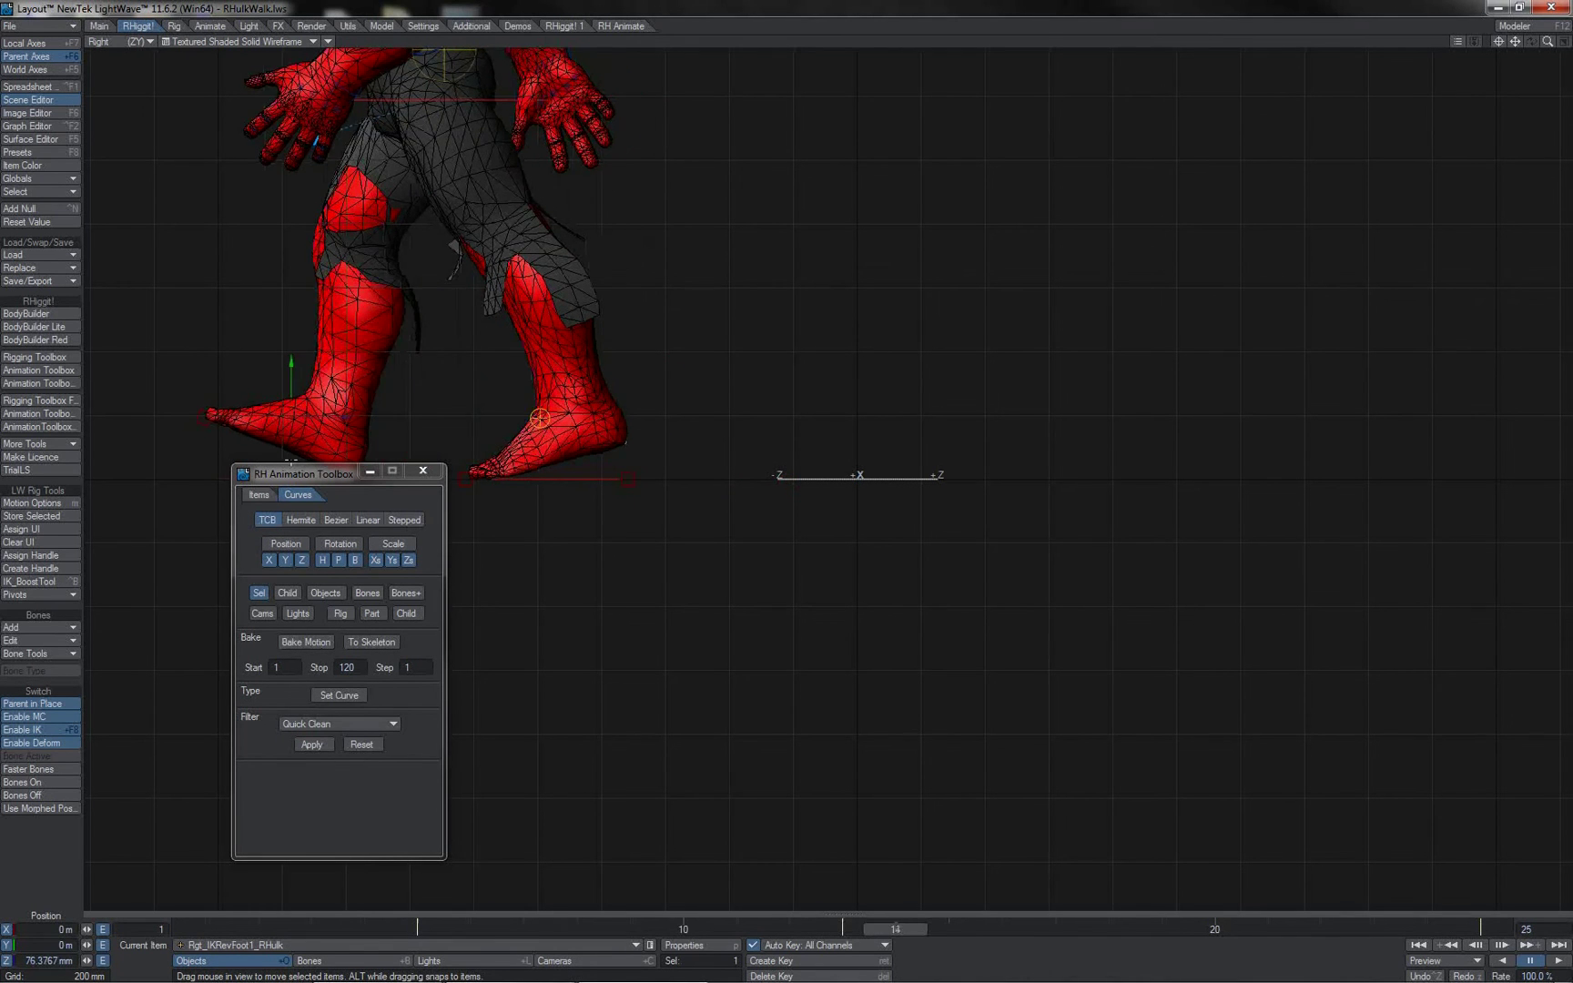
click(359, 726)
click(357, 726)
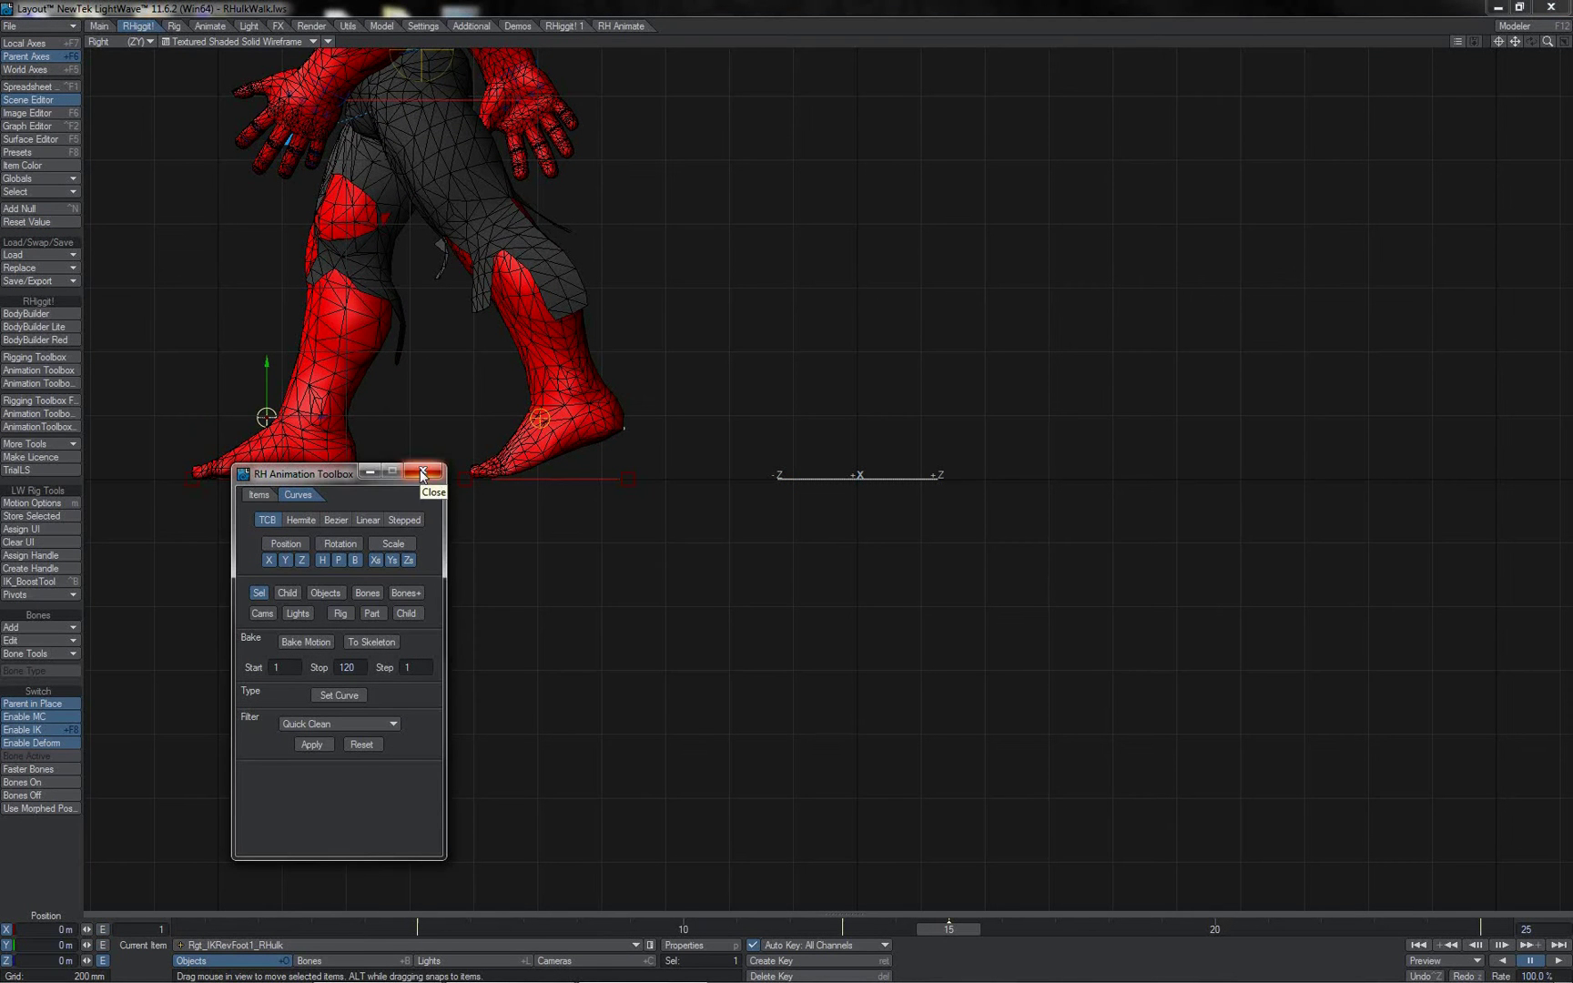
mouse_move(949, 927)
mouse_down()
mouse_move(204, 929)
mouse_move(1430, 929)
mouse_move(205, 929)
mouse_move(1220, 929)
mouse_move(355, 928)
mouse_move(949, 929)
mouse_up()
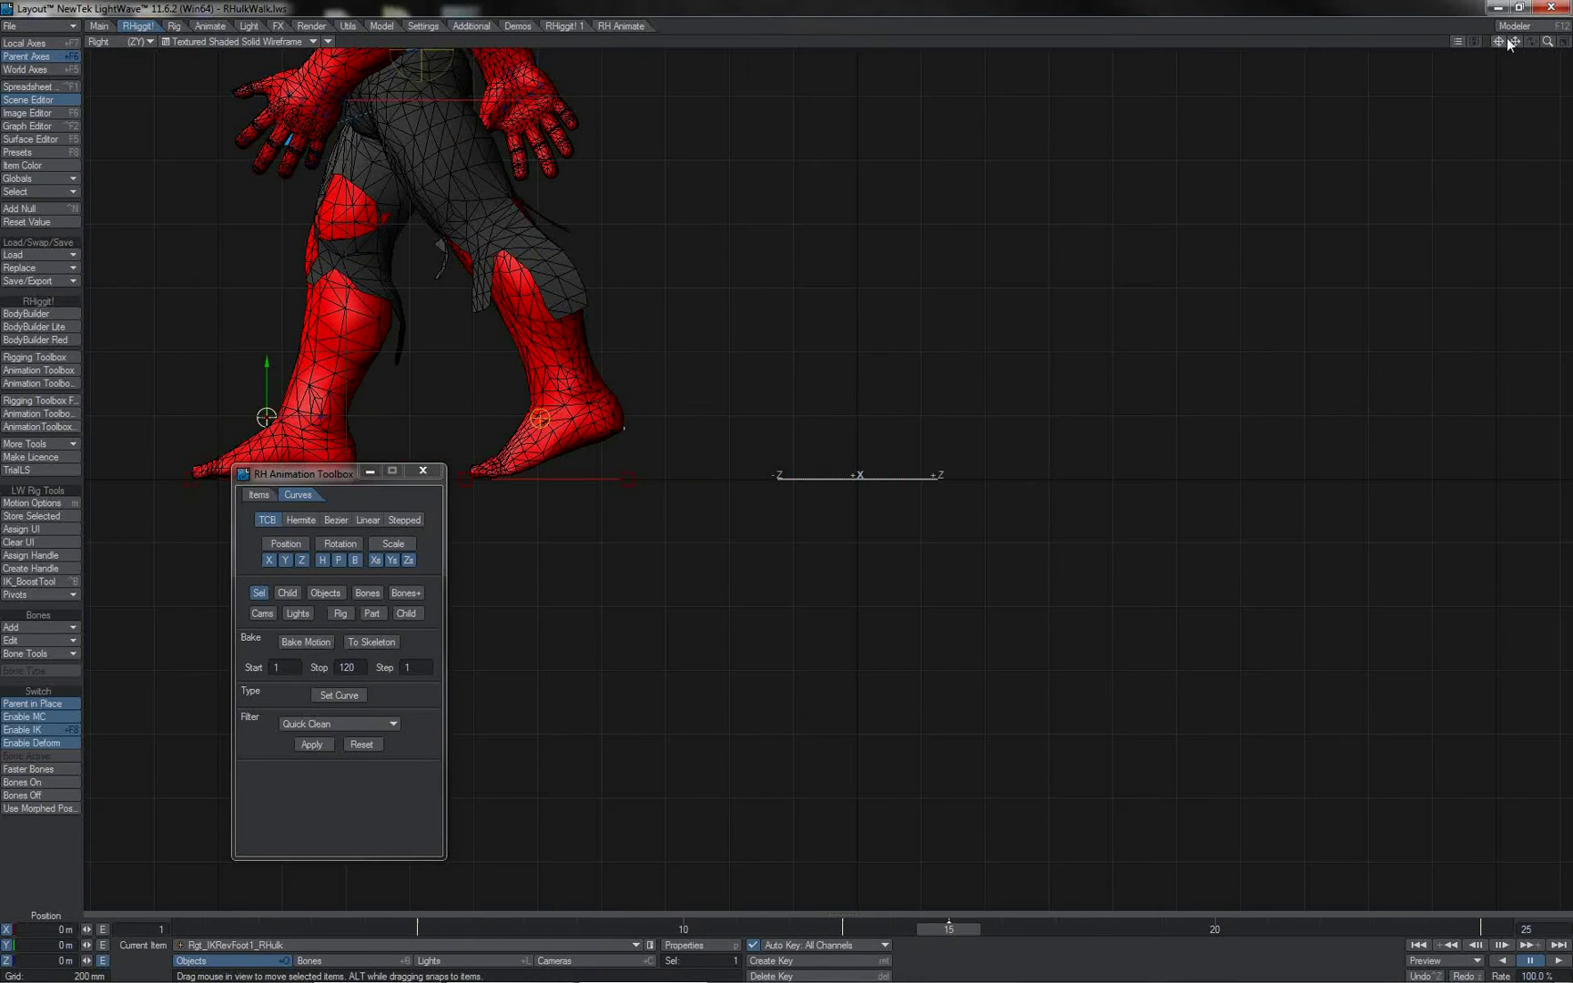
- Key the main root's vertical bob, lowering it at frames 4 and 16 and raising it at frames 7 and 19, with the whole character framed
drag(1515, 41, 1572, 44)
click(1557, 963)
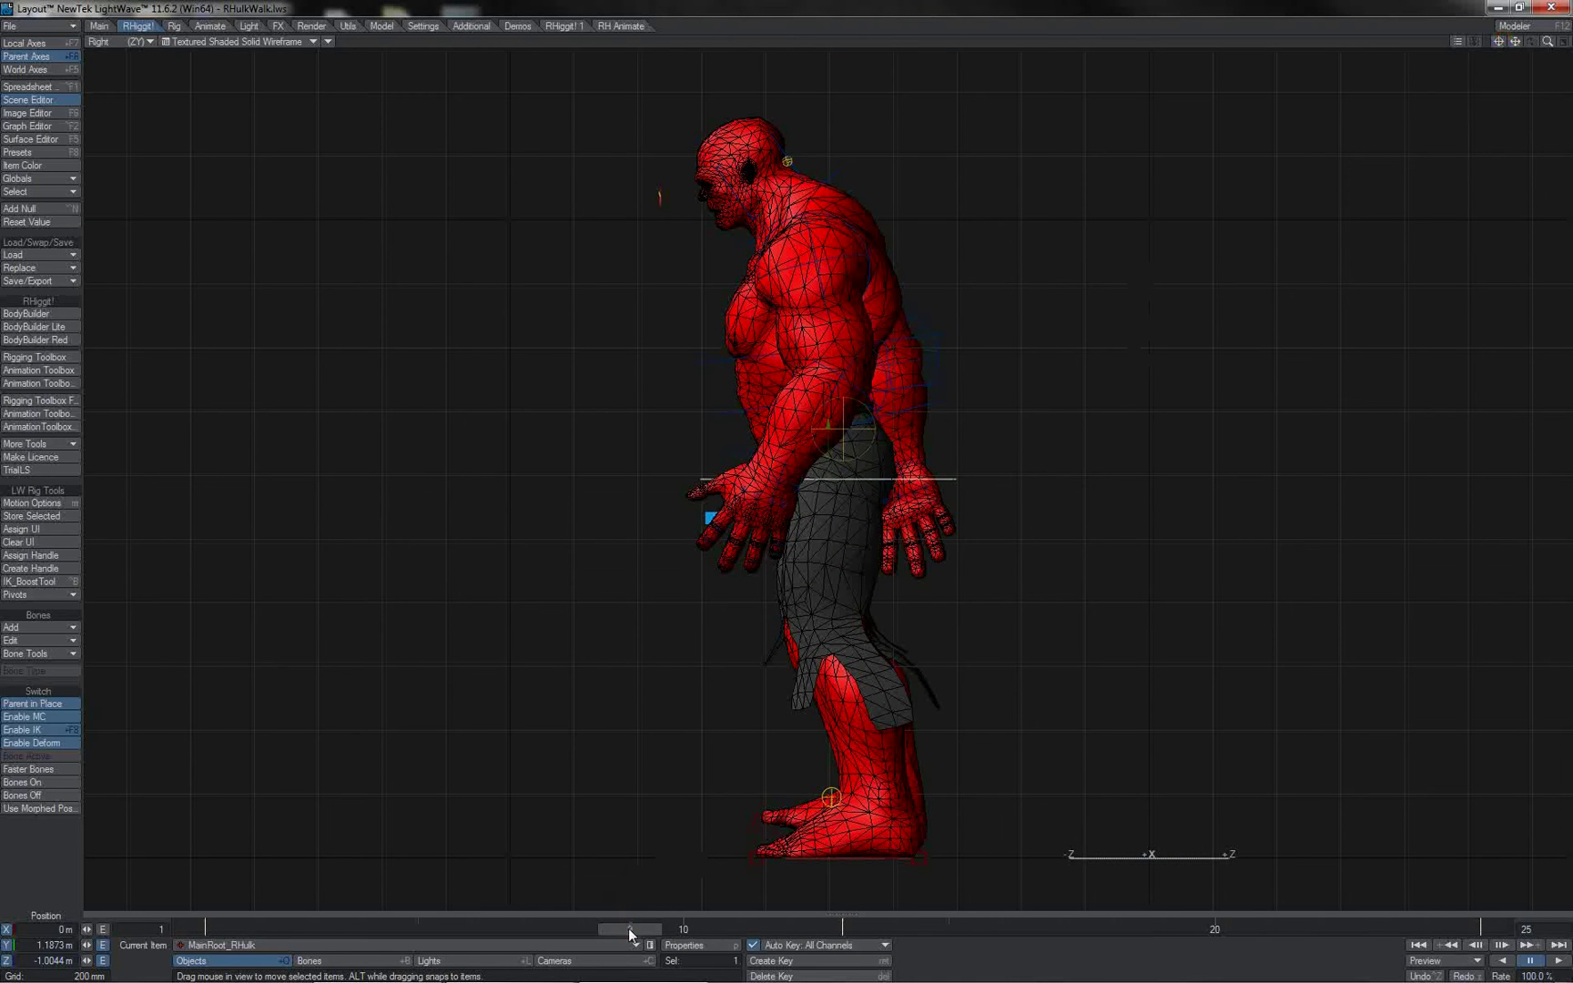
drag(629, 928, 205, 925)
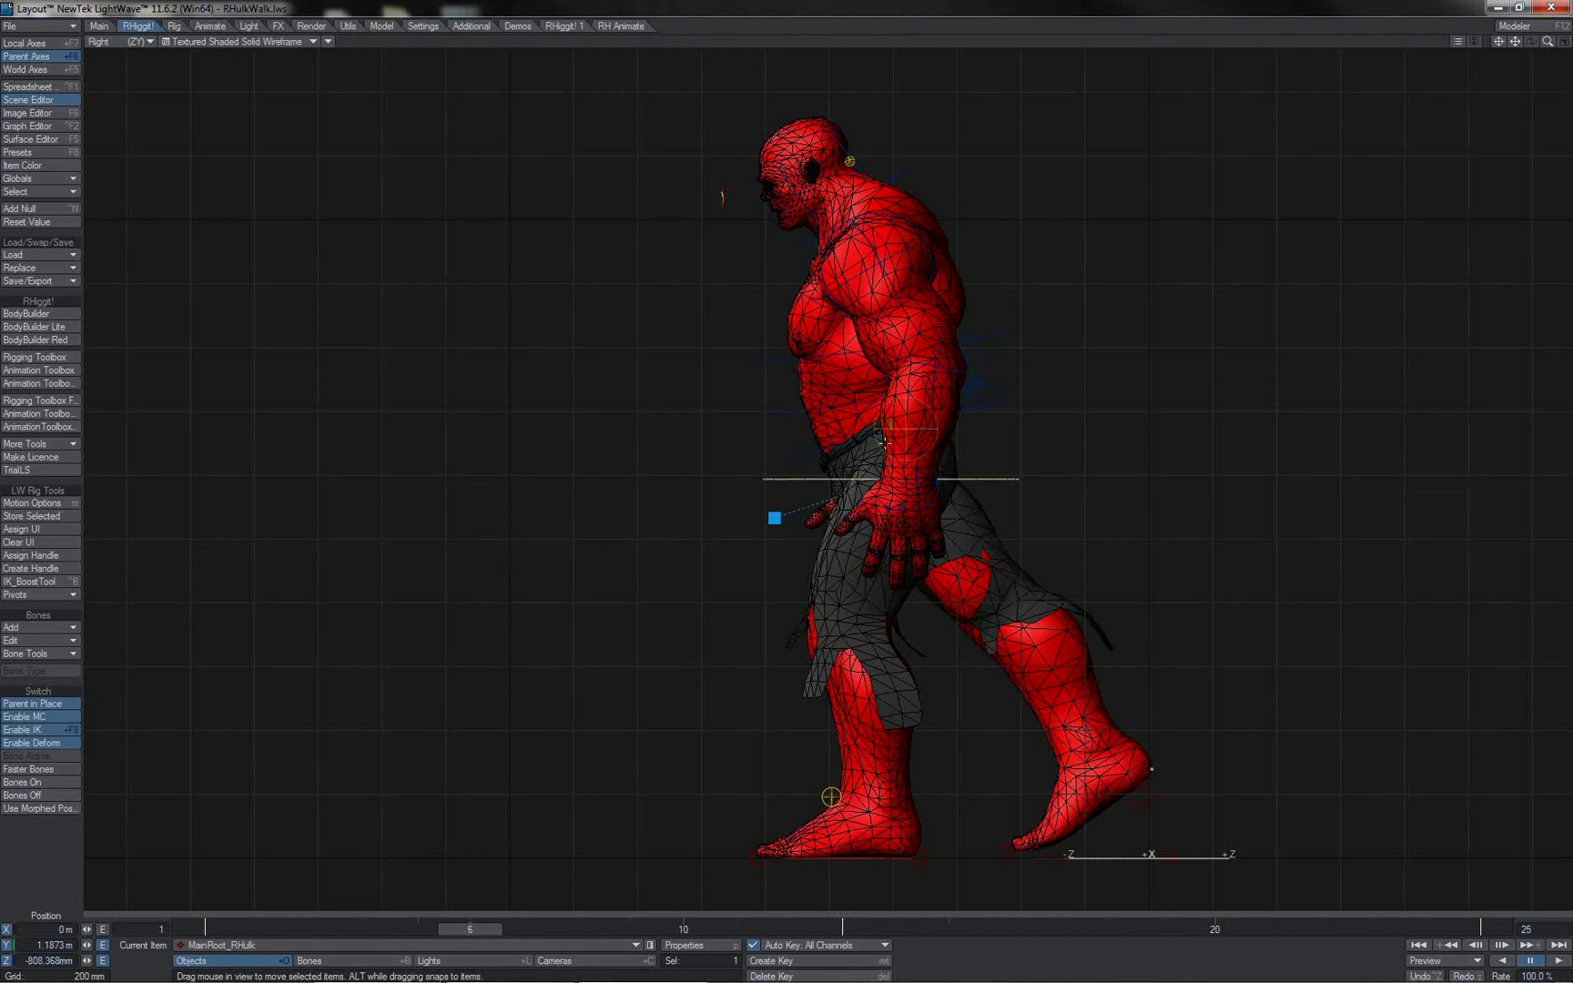
drag(786, 493, 787, 483)
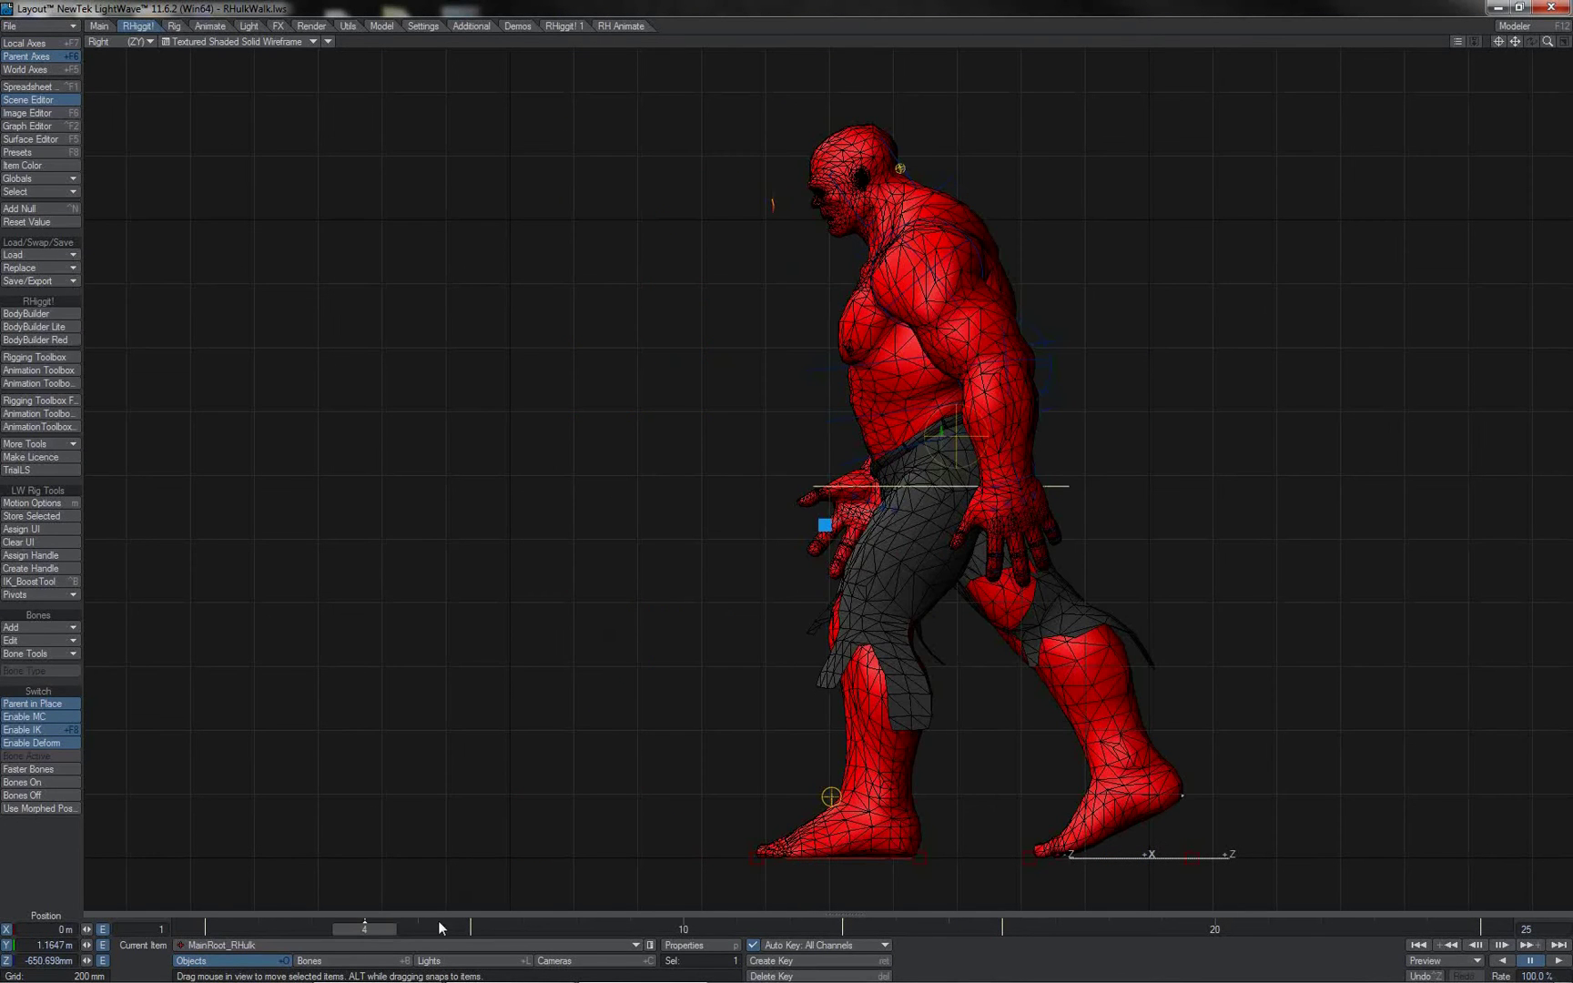
drag(380, 926, 545, 922)
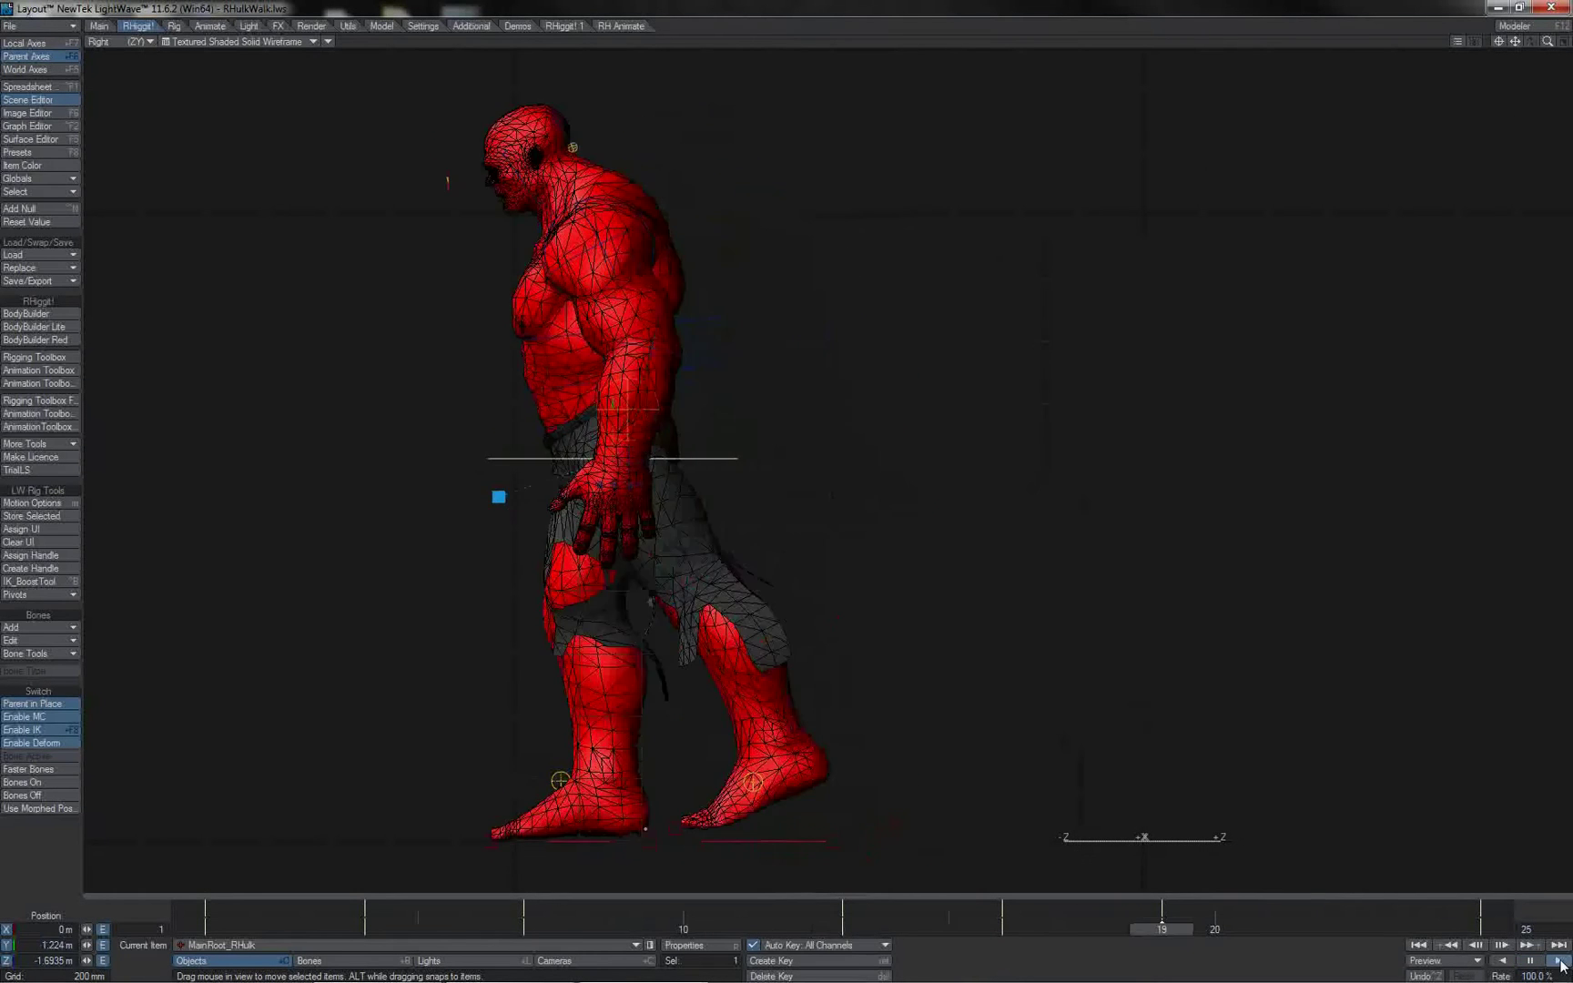
- Switch to the back view and try shifting the main root sideways at frame 16
key(1)
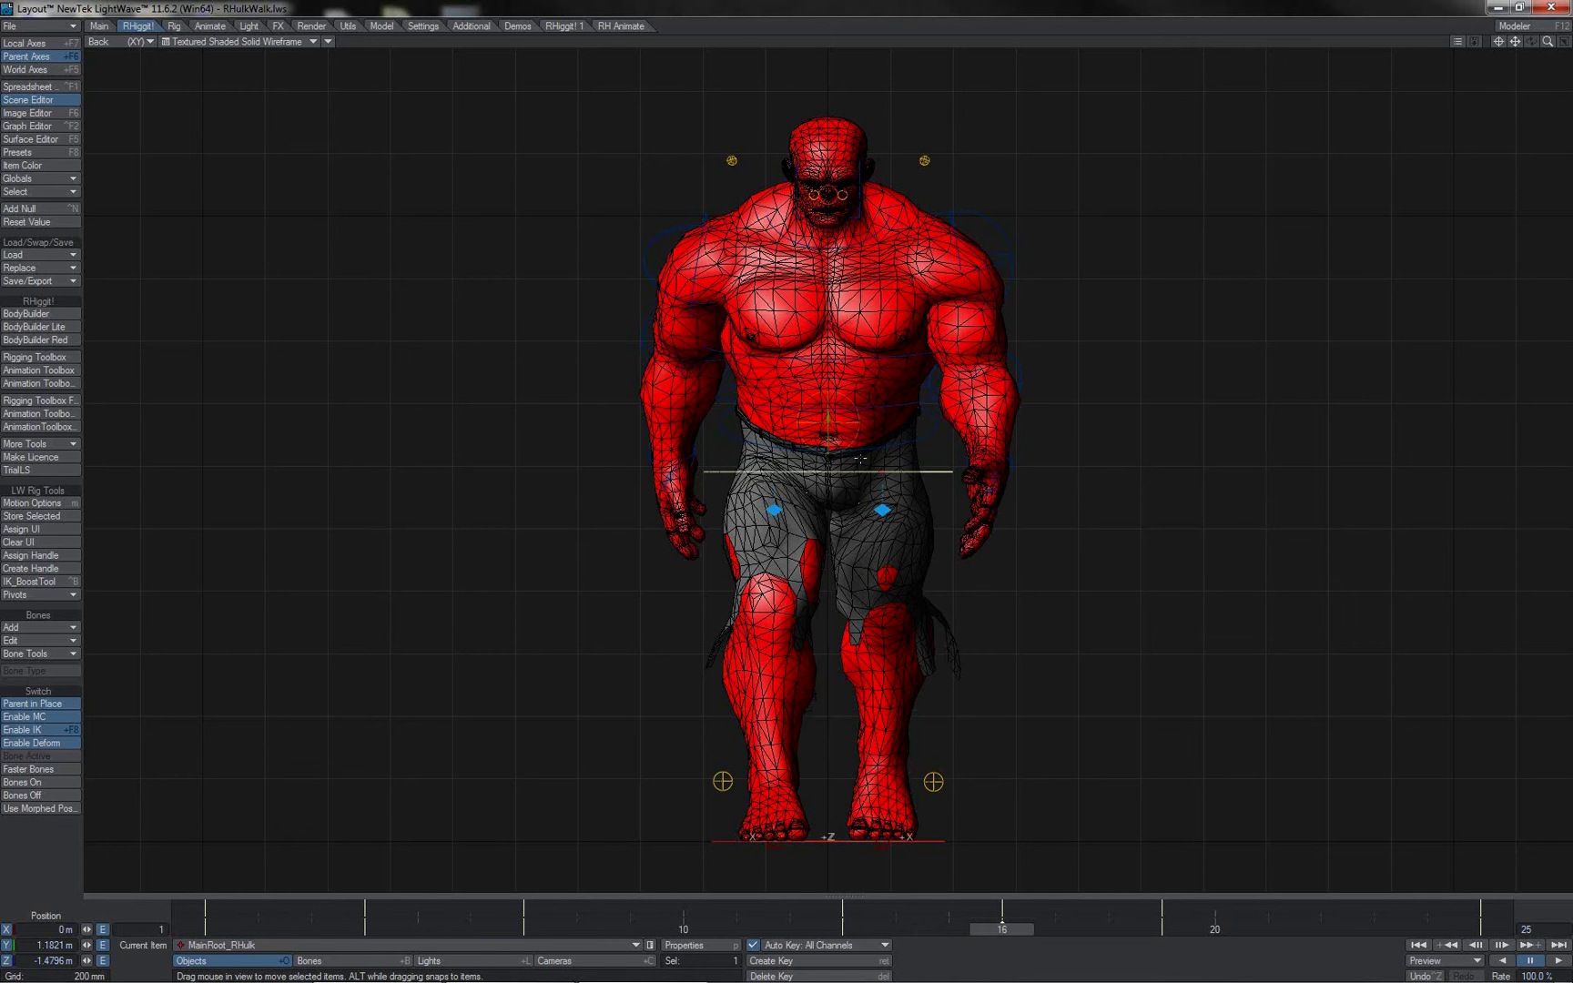
mouse_move(866, 458)
mouse_down()
mouse_move(847, 459)
mouse_move(889, 460)
mouse_move(828, 460)
mouse_move(884, 460)
mouse_up()
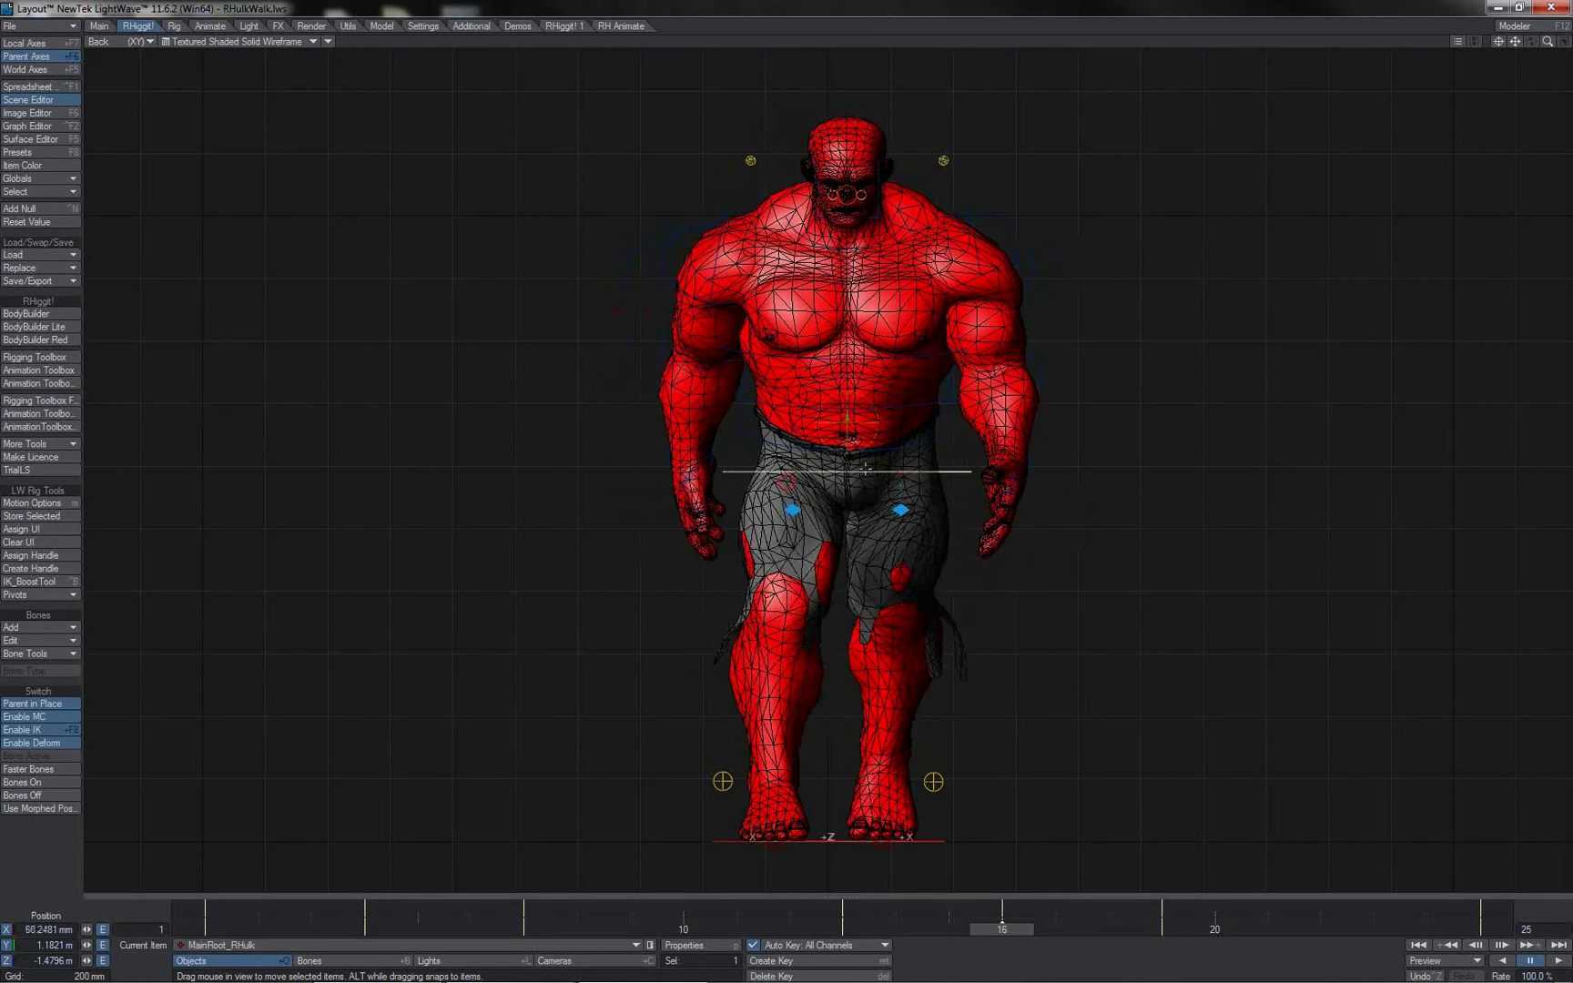
key(ctrl+z)
- Select the main root's Position X keys after frame 1 in the Graph Editor and apply the Quick Clean filter to its curves
key(ctrl+F2)
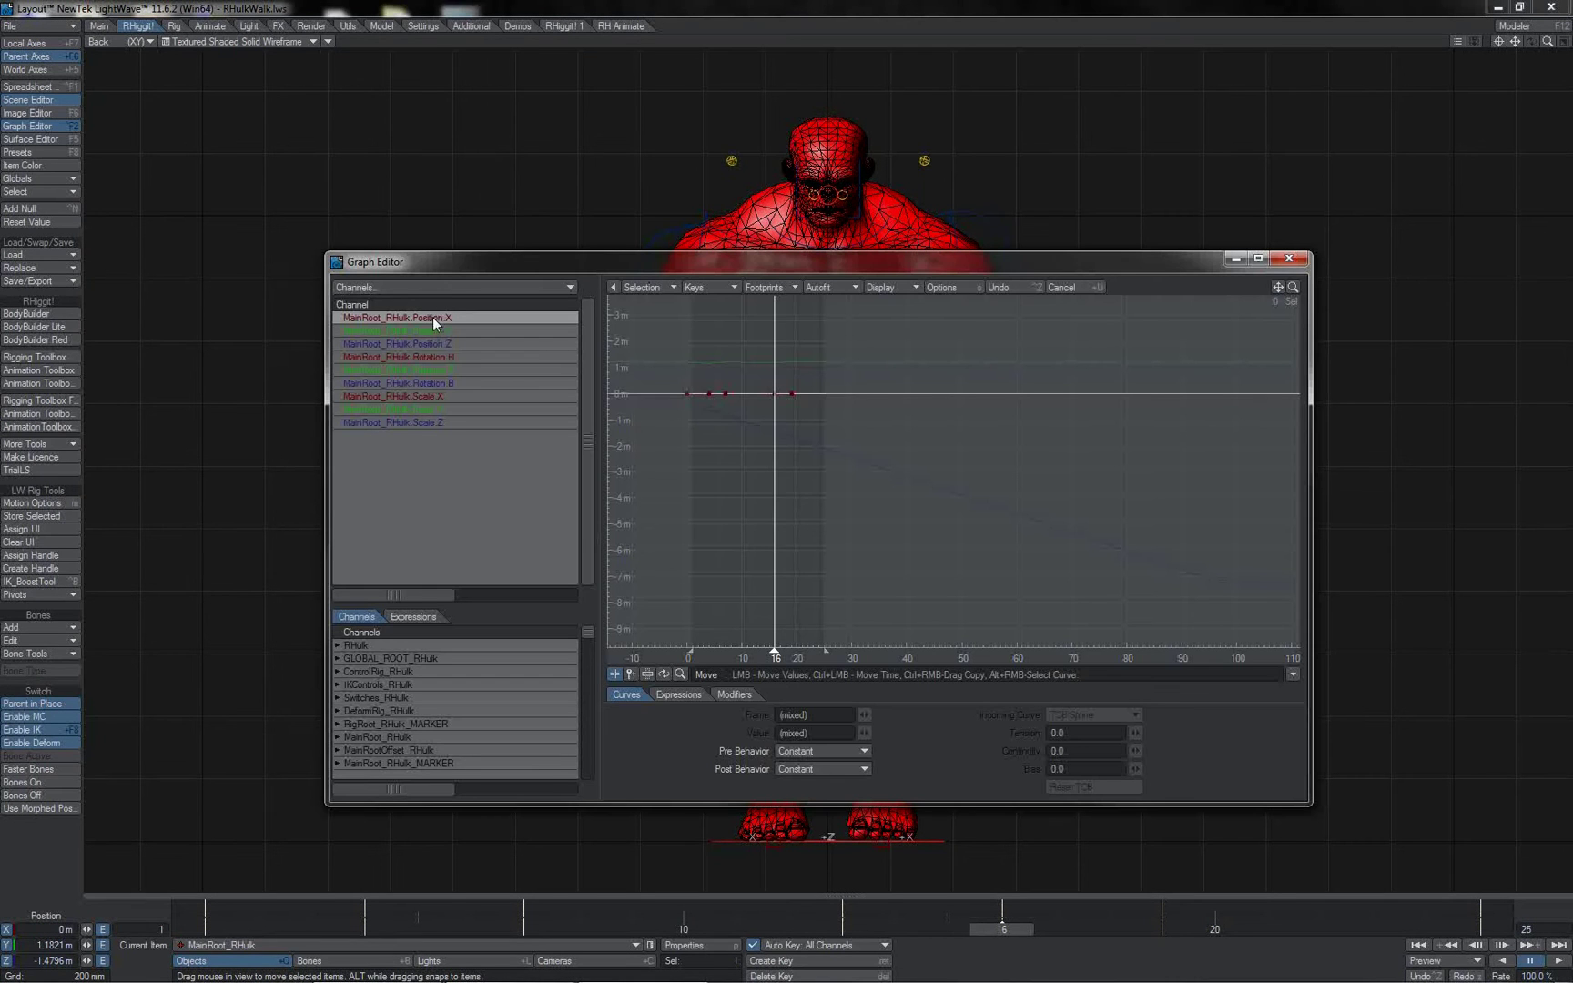
drag(845, 362, 705, 446)
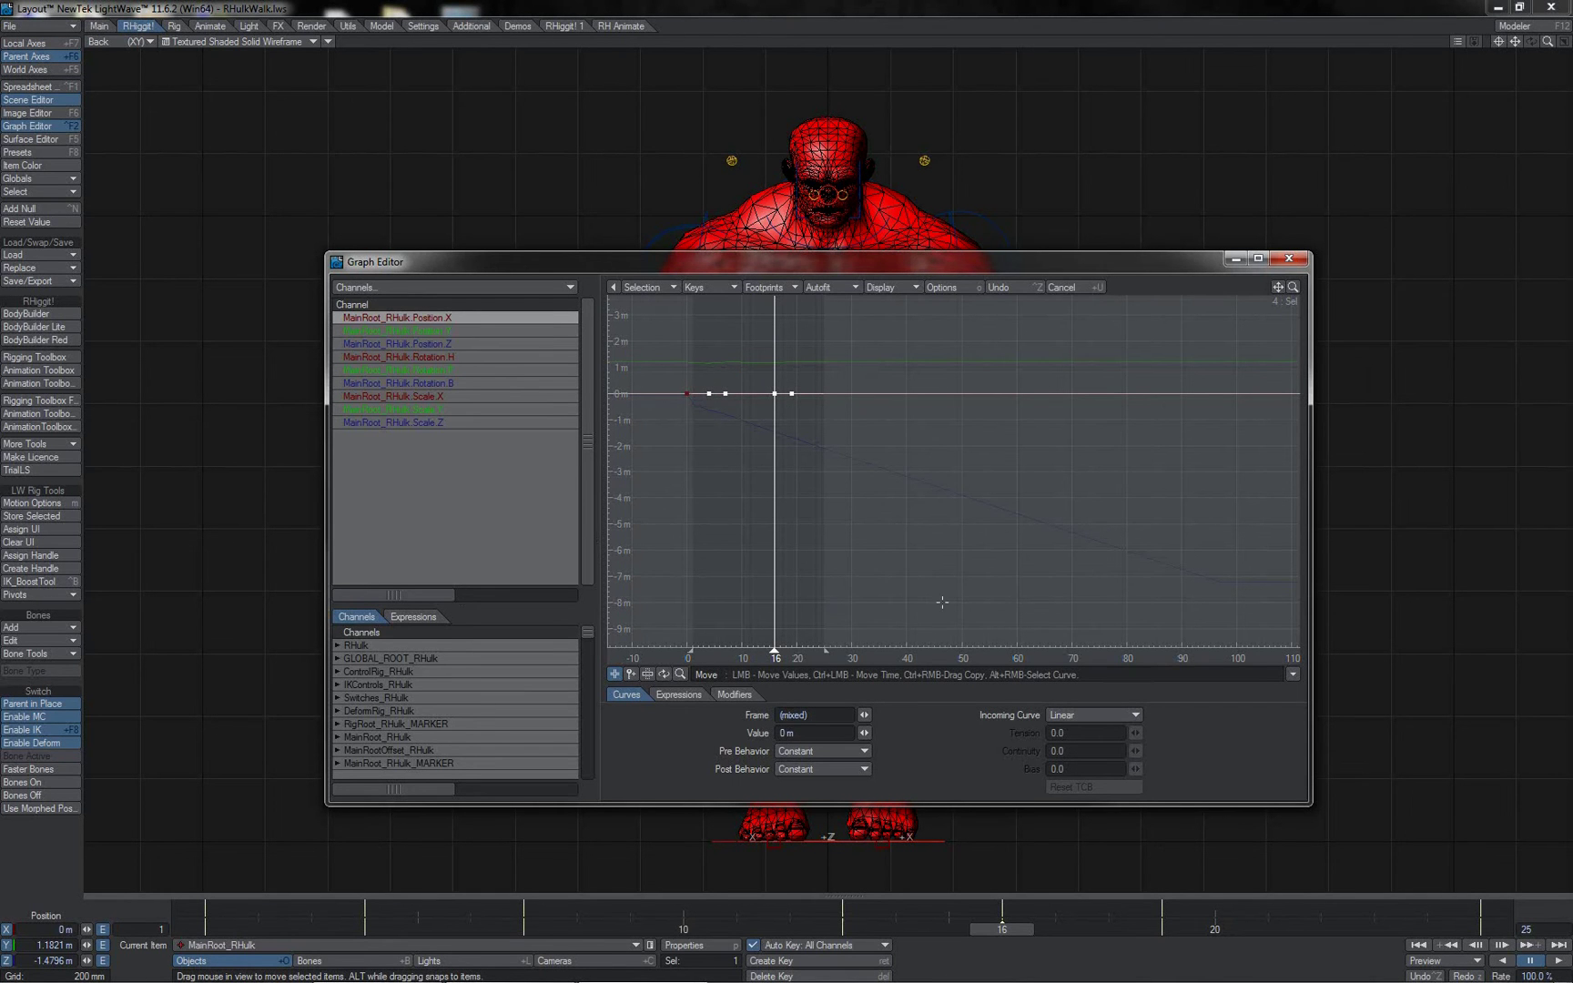
click(1289, 258)
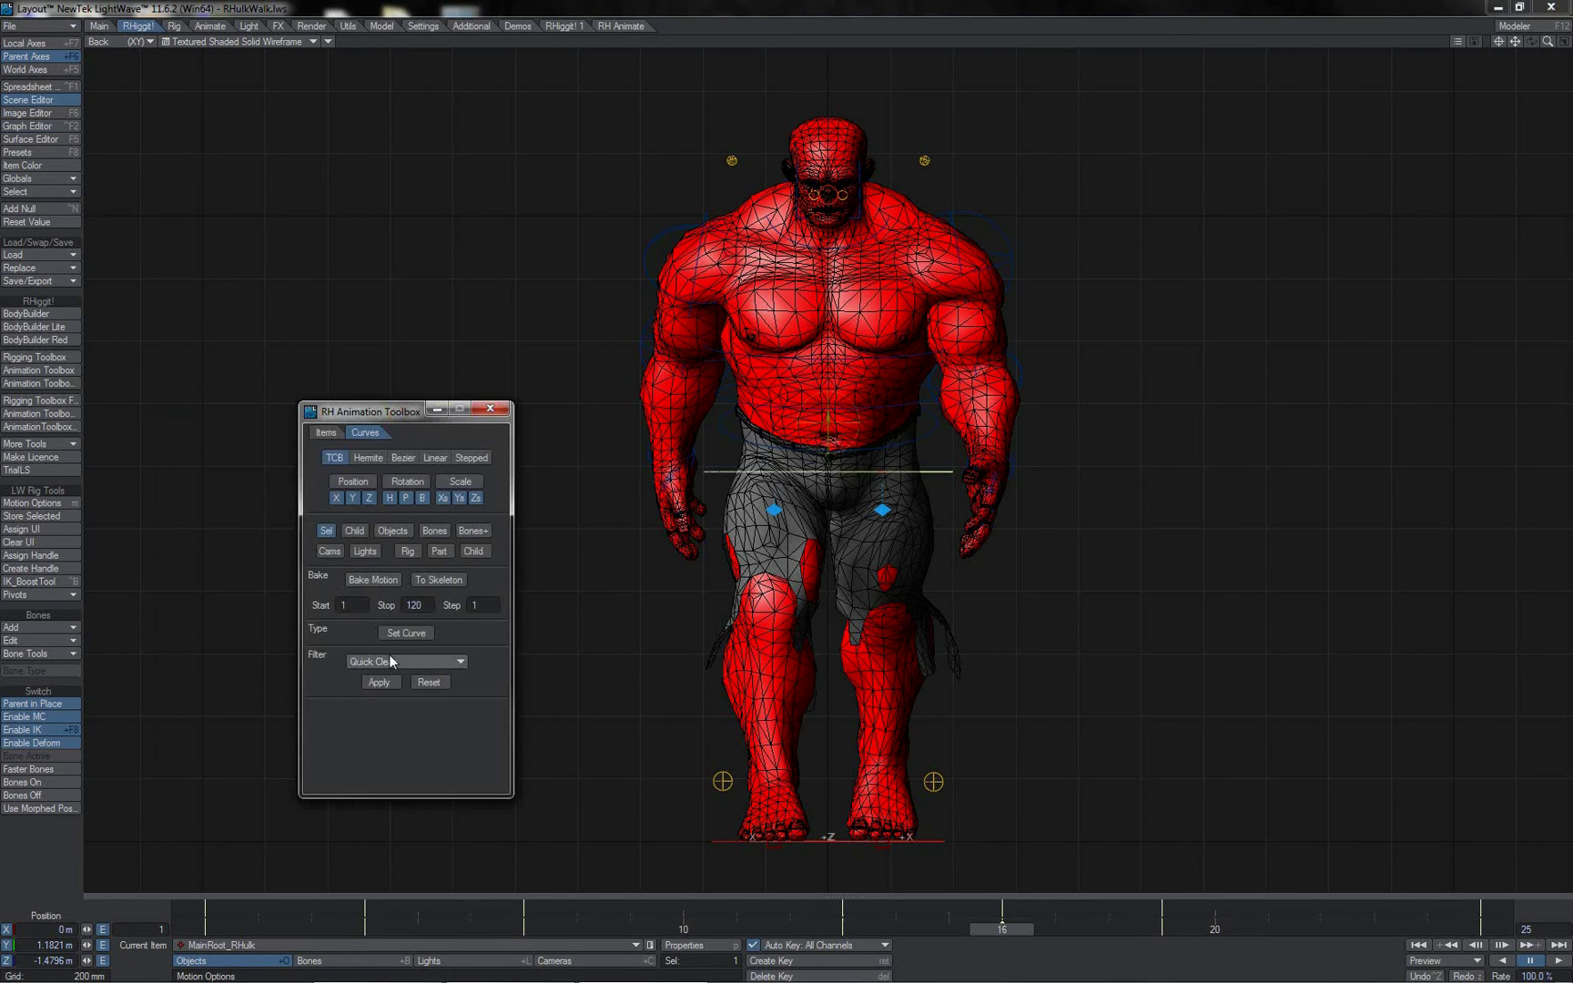
click(392, 662)
click(390, 660)
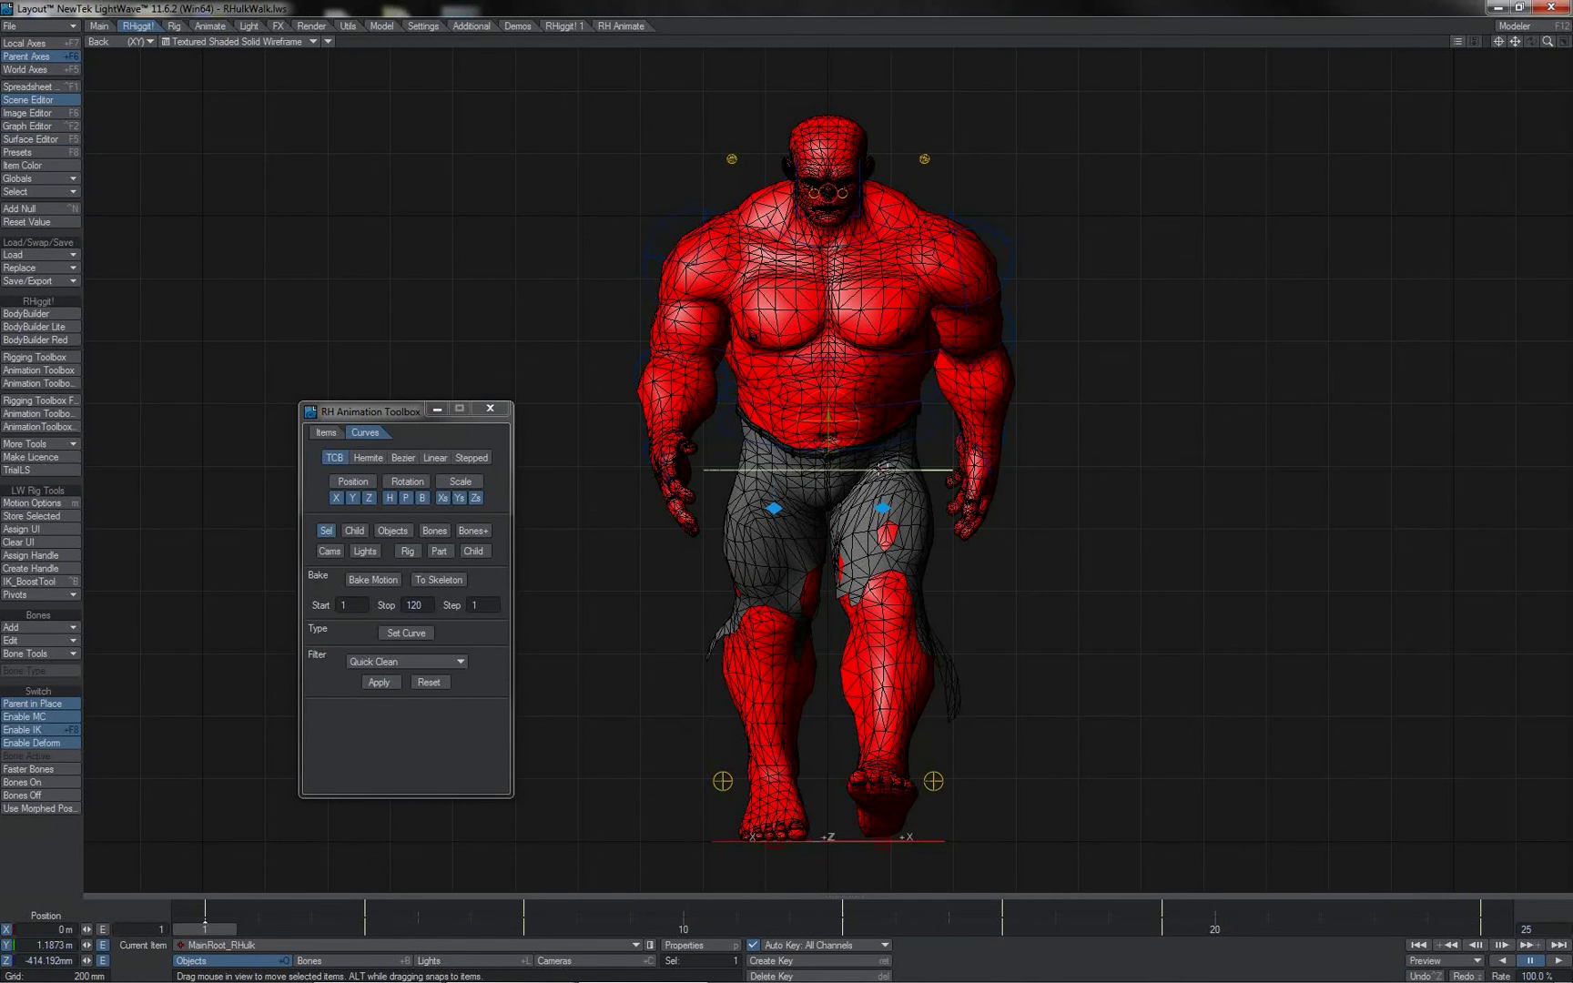
- Key the main root's side-to-side weight shift, with X at about -31 mm at frame 1, and play back the walk
drag(829, 445, 814, 437)
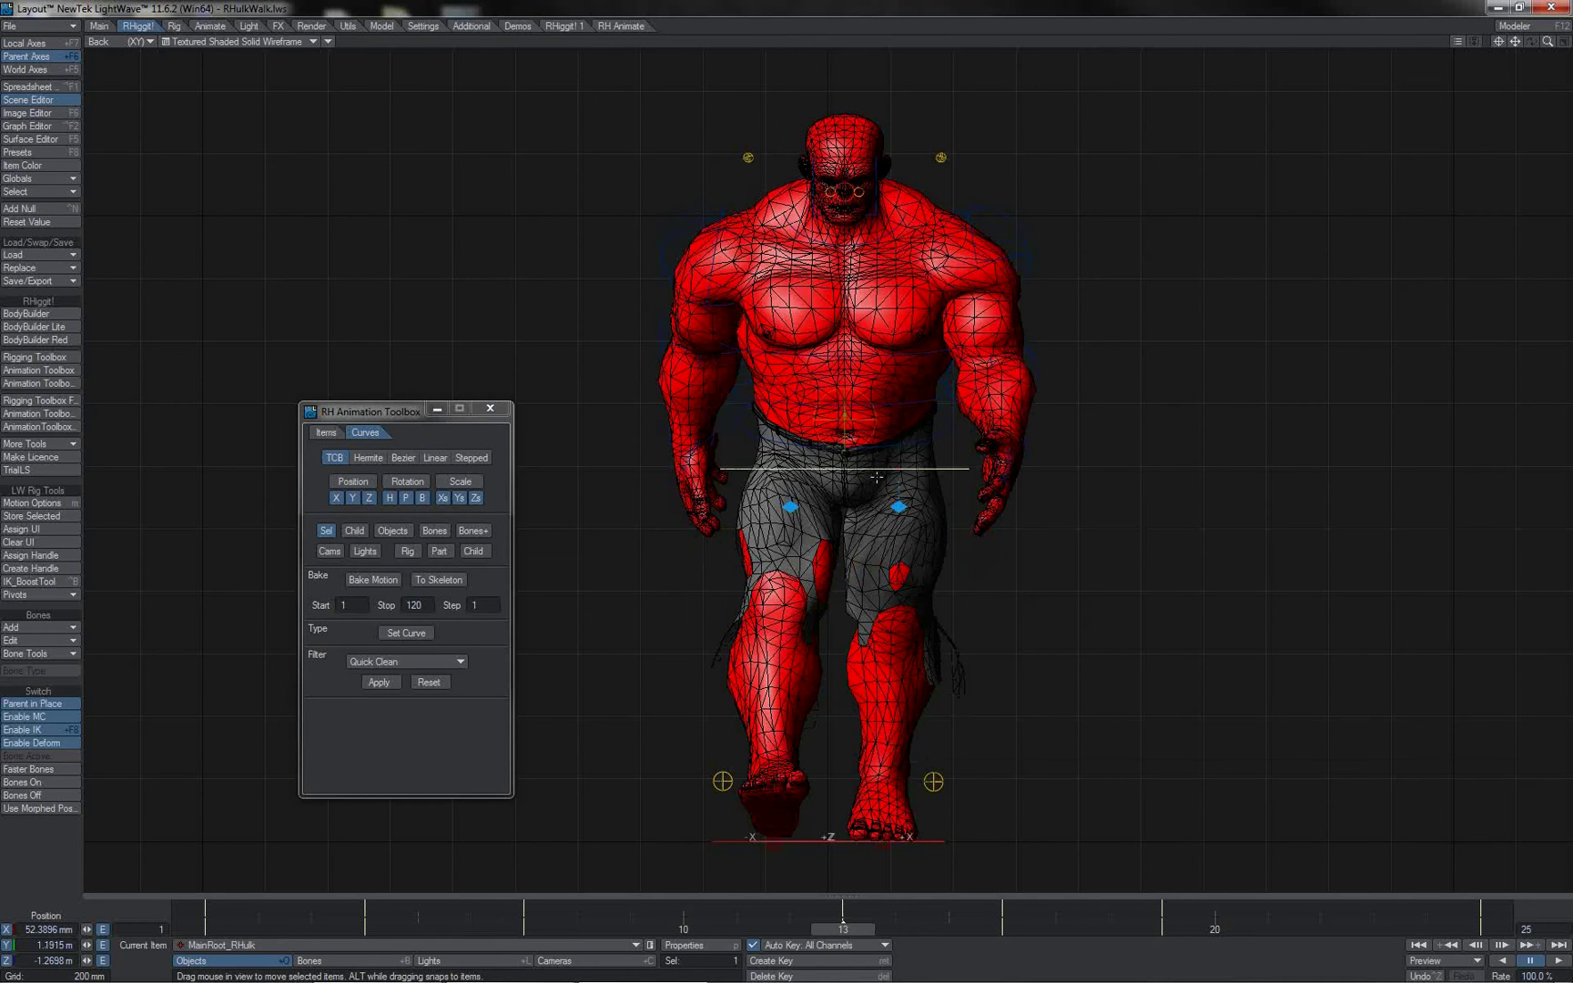
drag(895, 471, 902, 469)
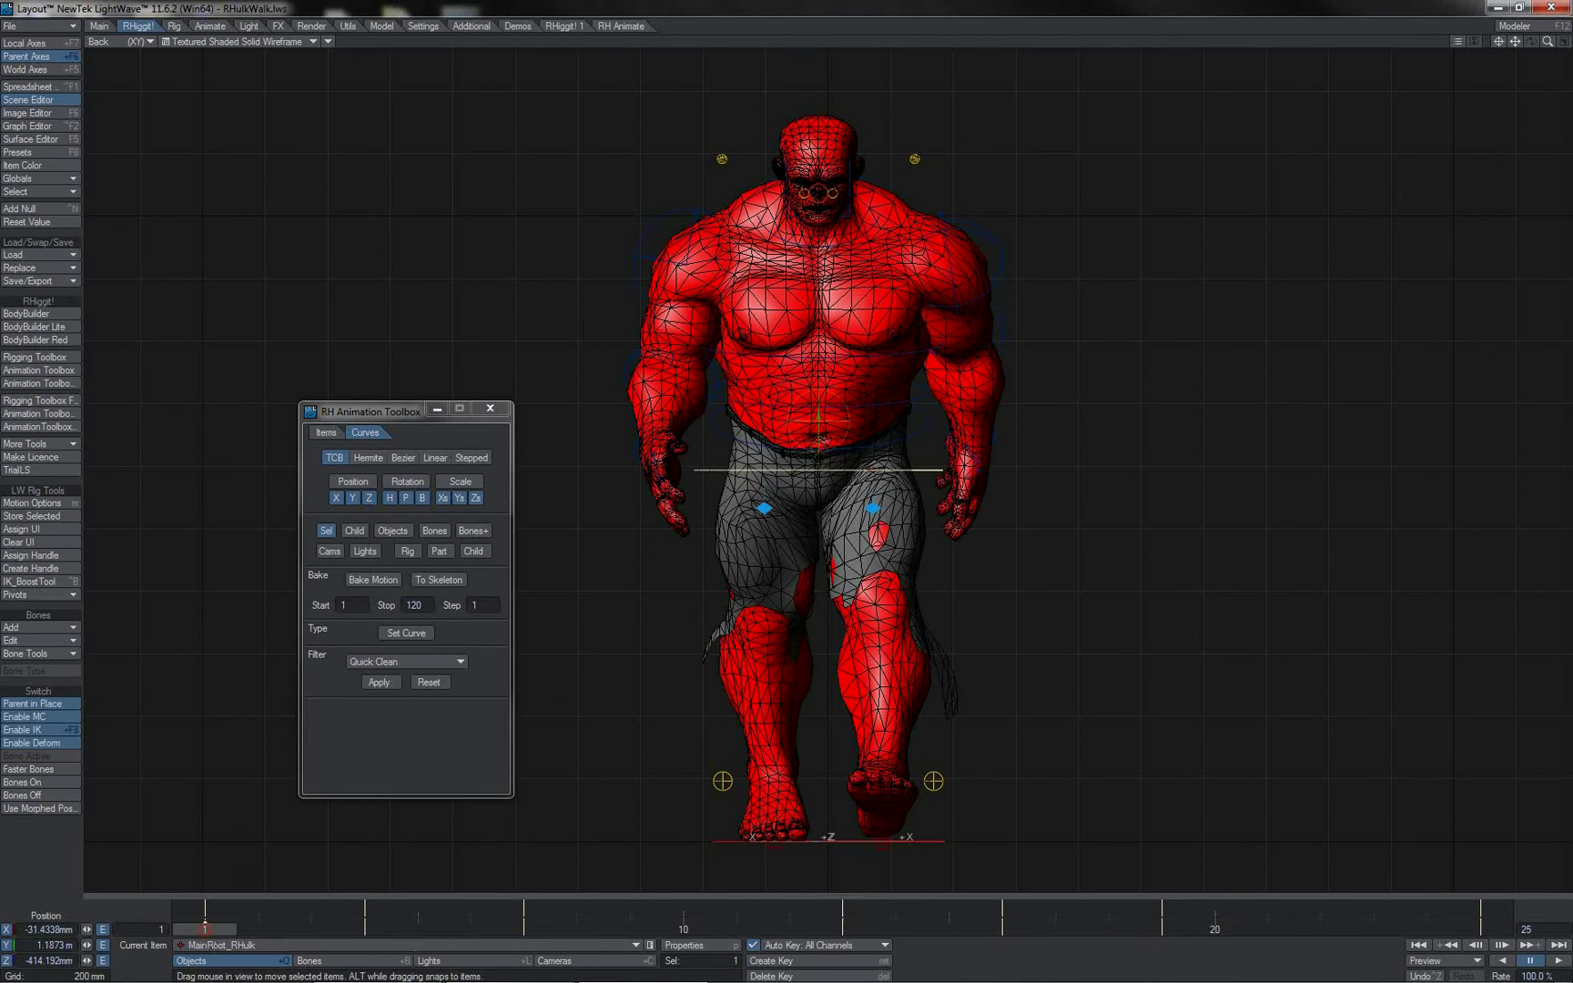
click(998, 929)
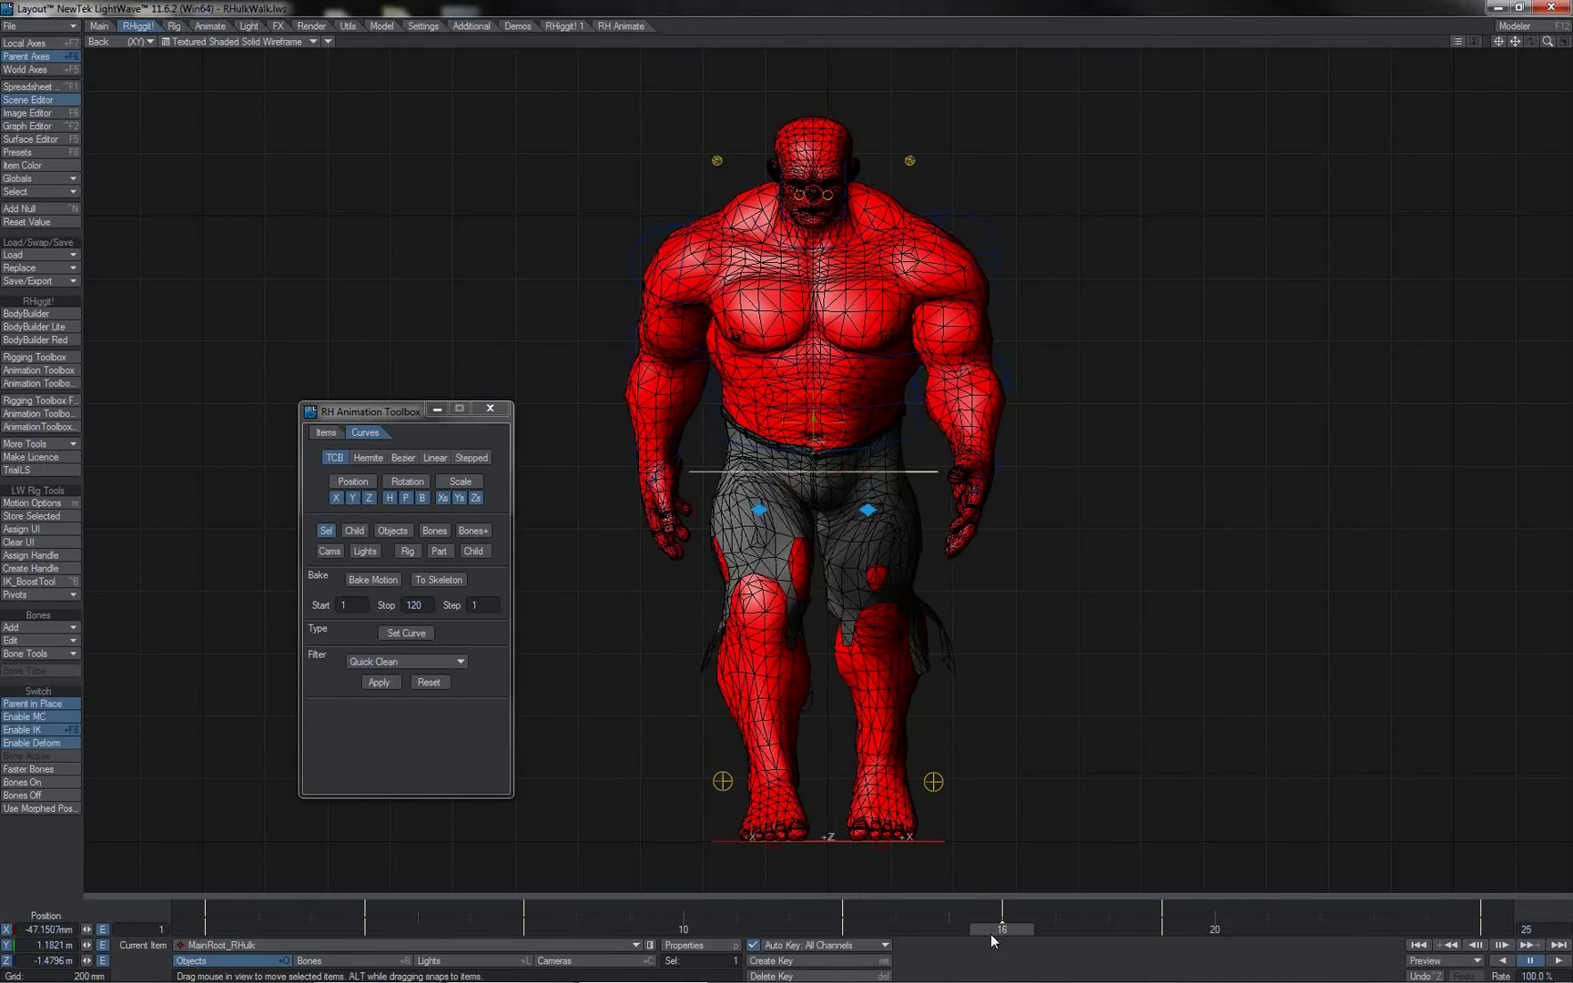
drag(991, 935, 1482, 931)
click(1559, 962)
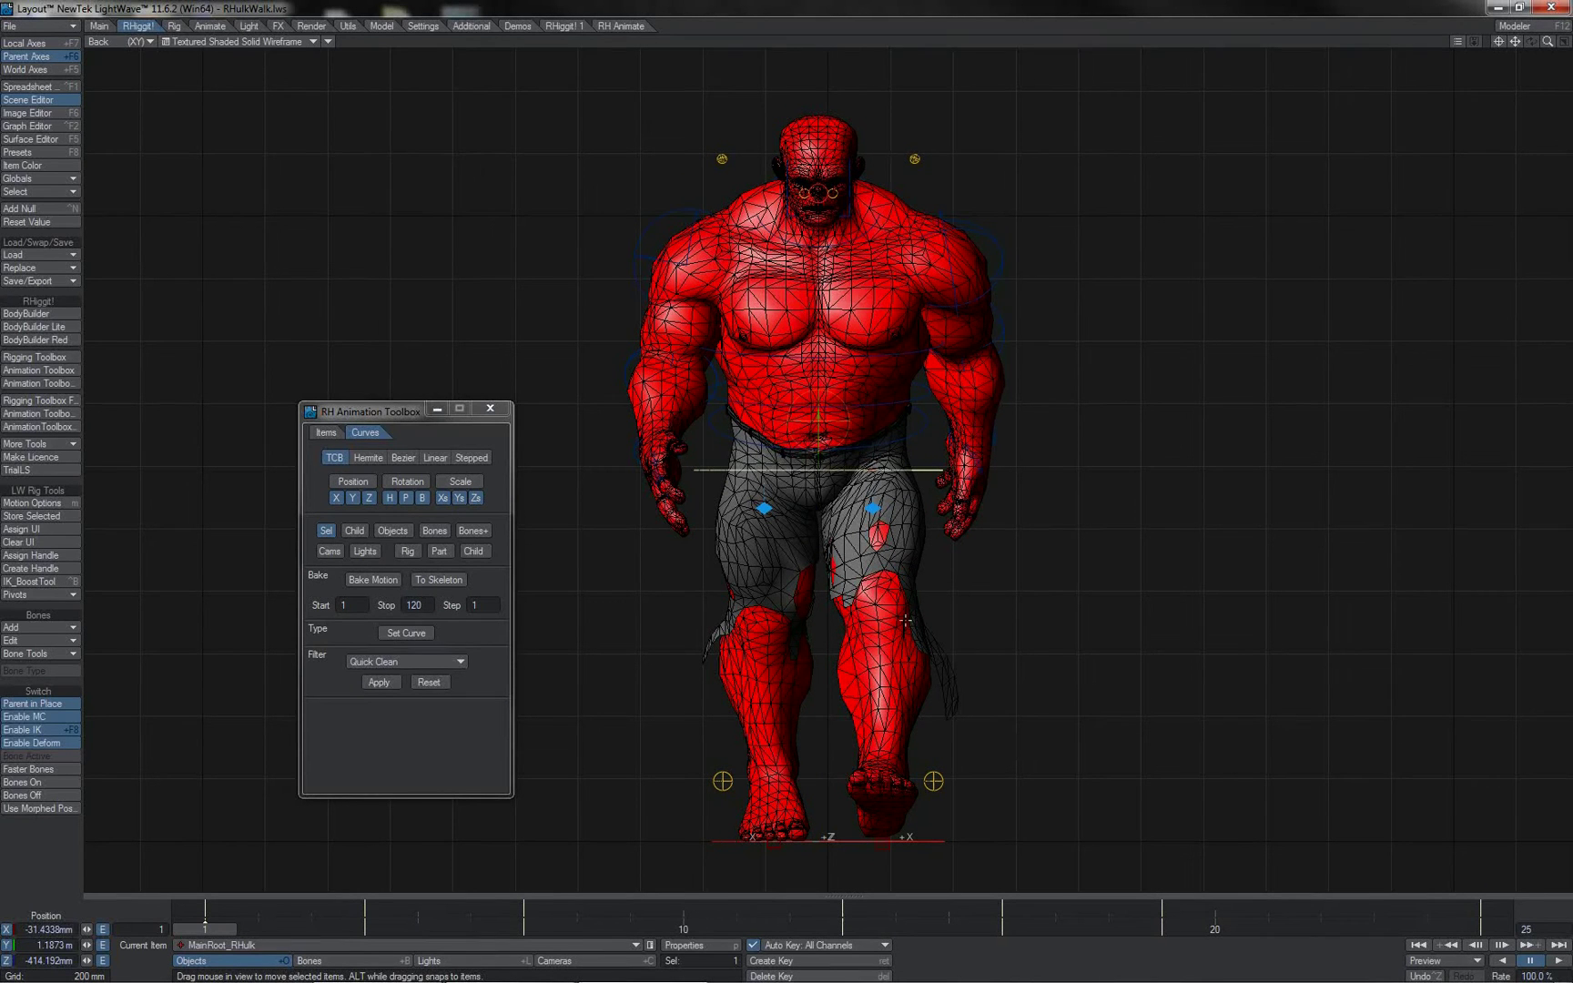
- Quick Clean the main root's curves, rotate its bank to -4.80° at frame 1 and vary the hip tilt across the cycle's keyframes
key(y)
click(444, 662)
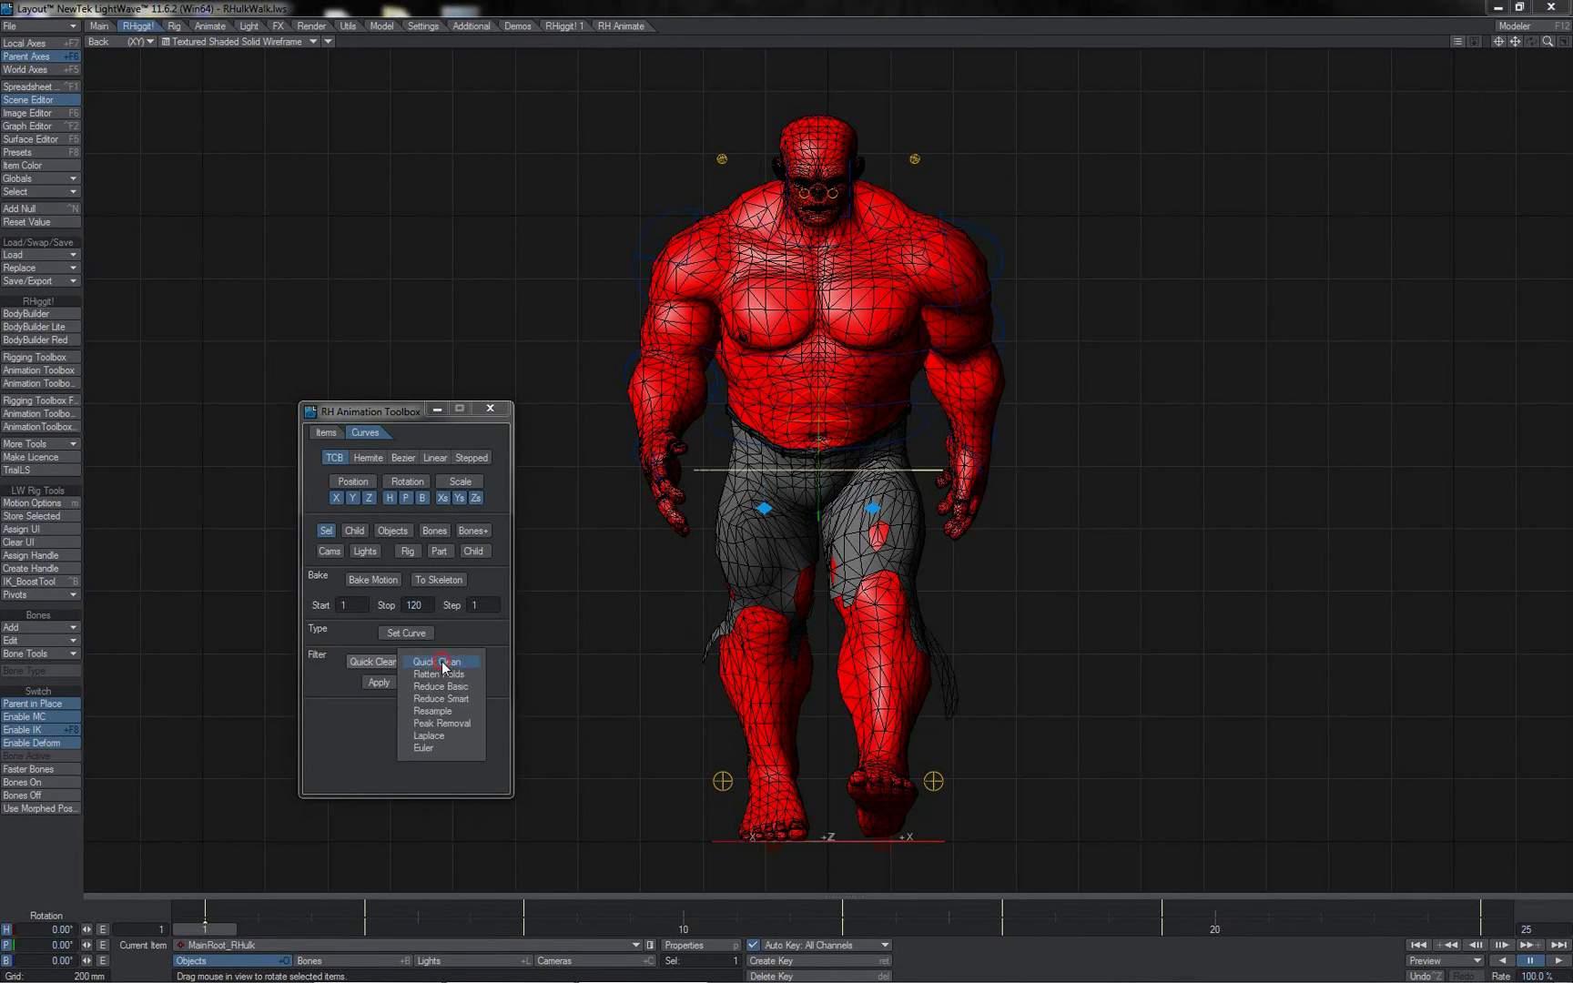
click(444, 667)
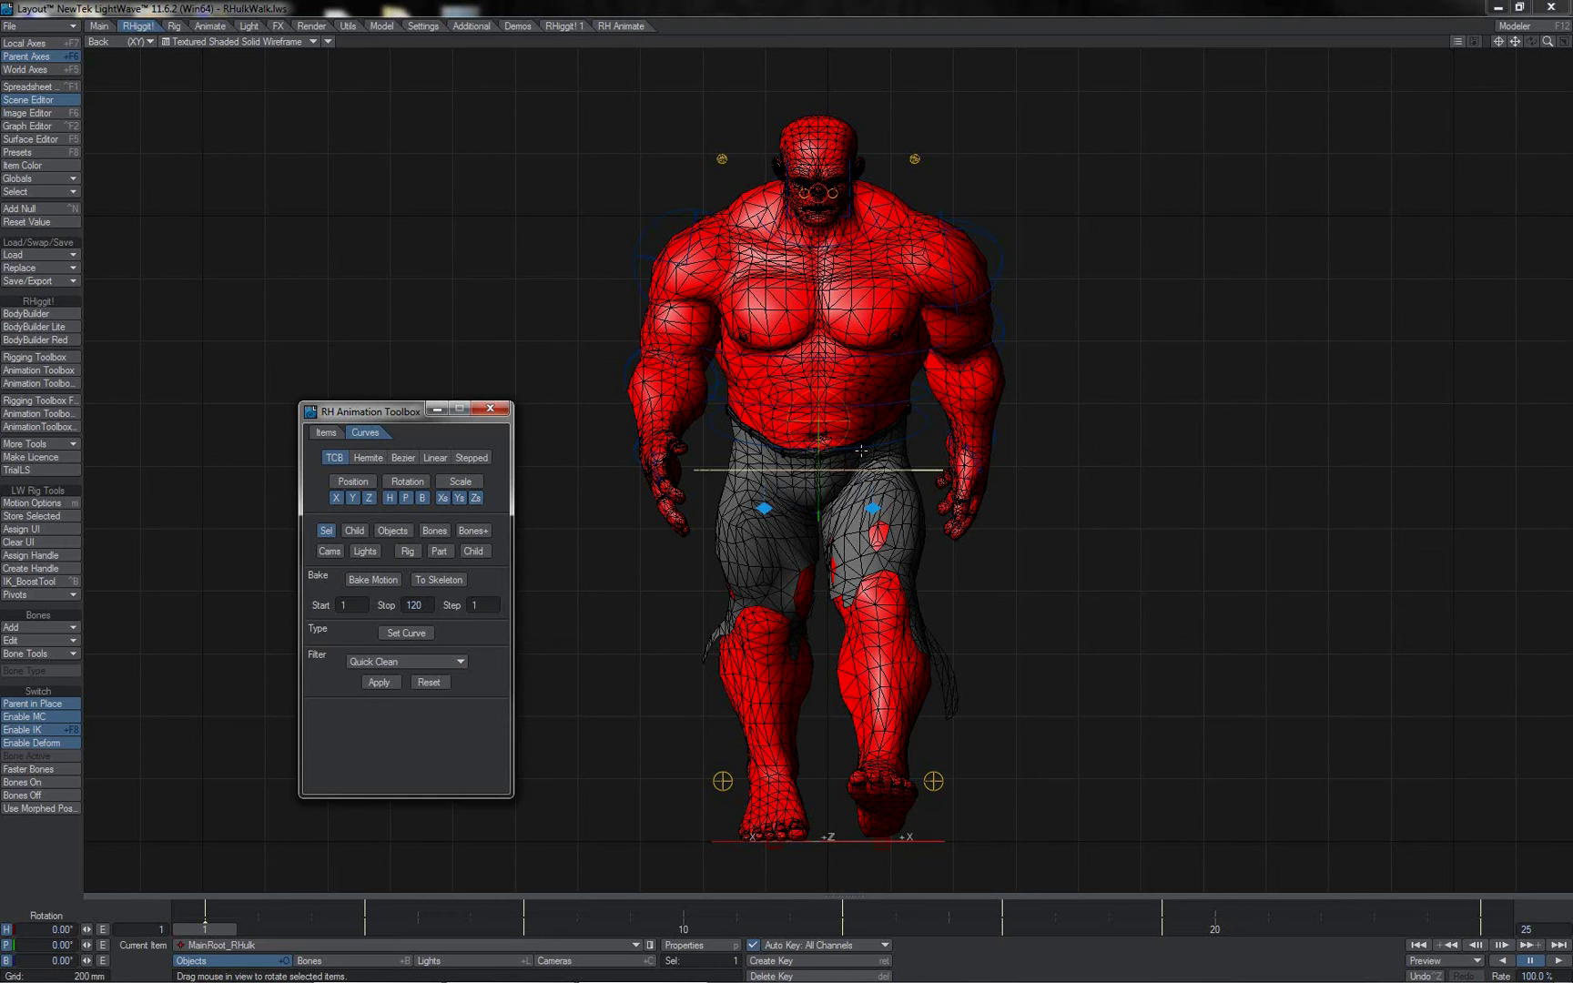
right_drag(862, 450, 894, 453)
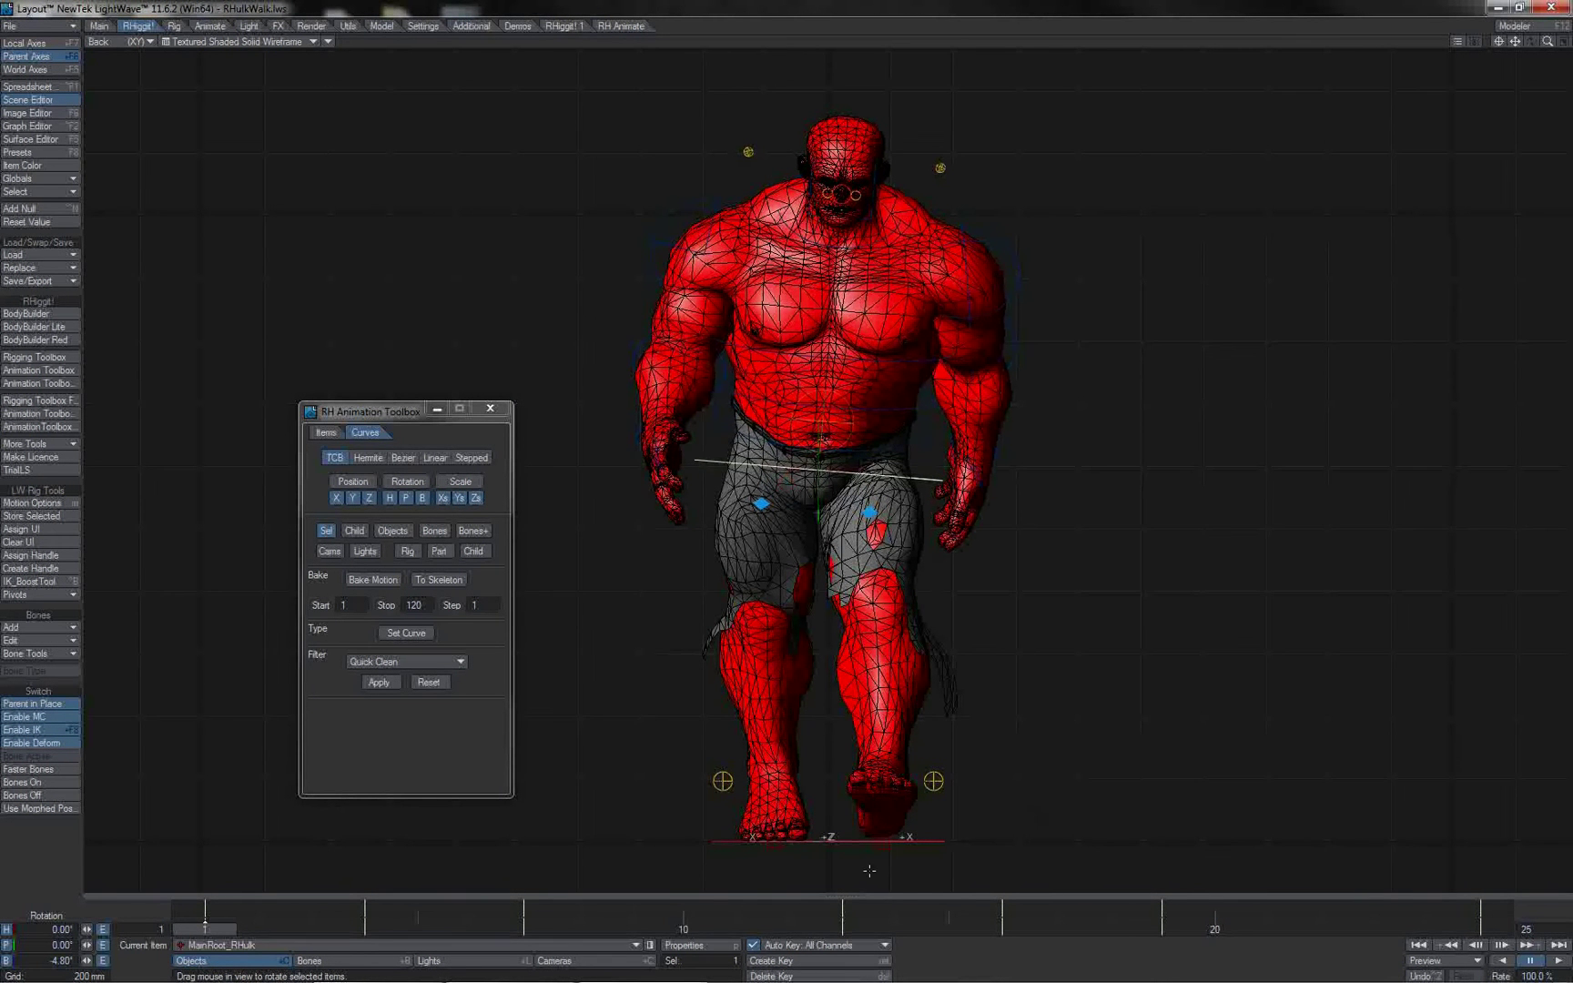
key(shift+Right)
key(shift+Right)
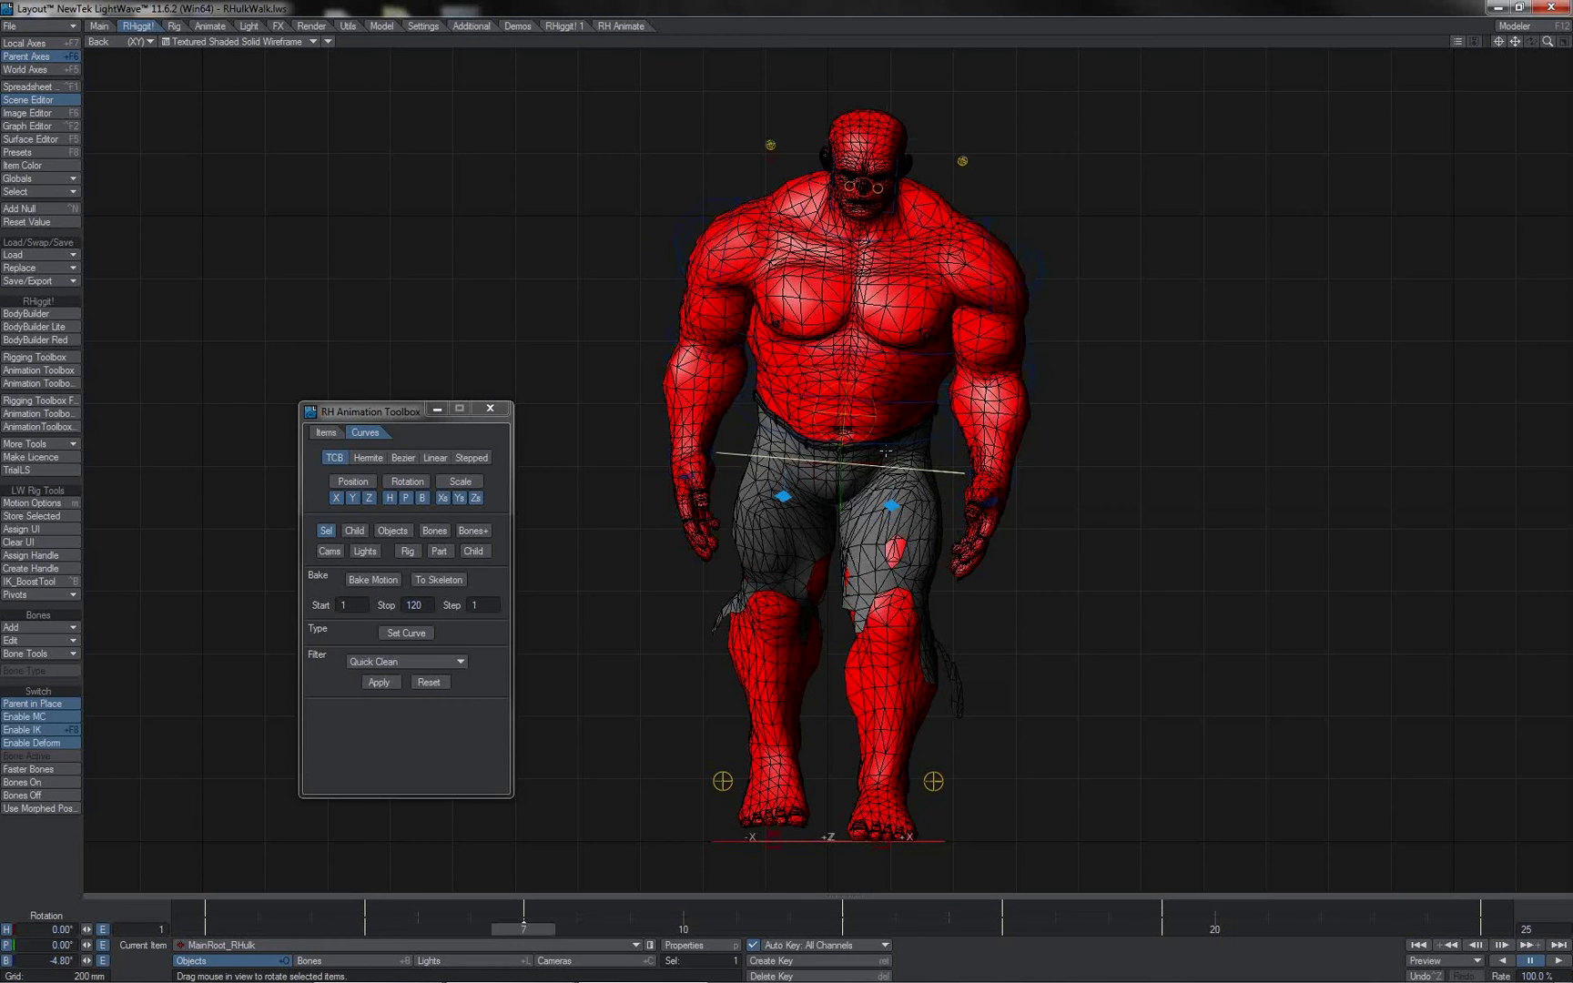
key(shift+Left)
key(shift+Left)
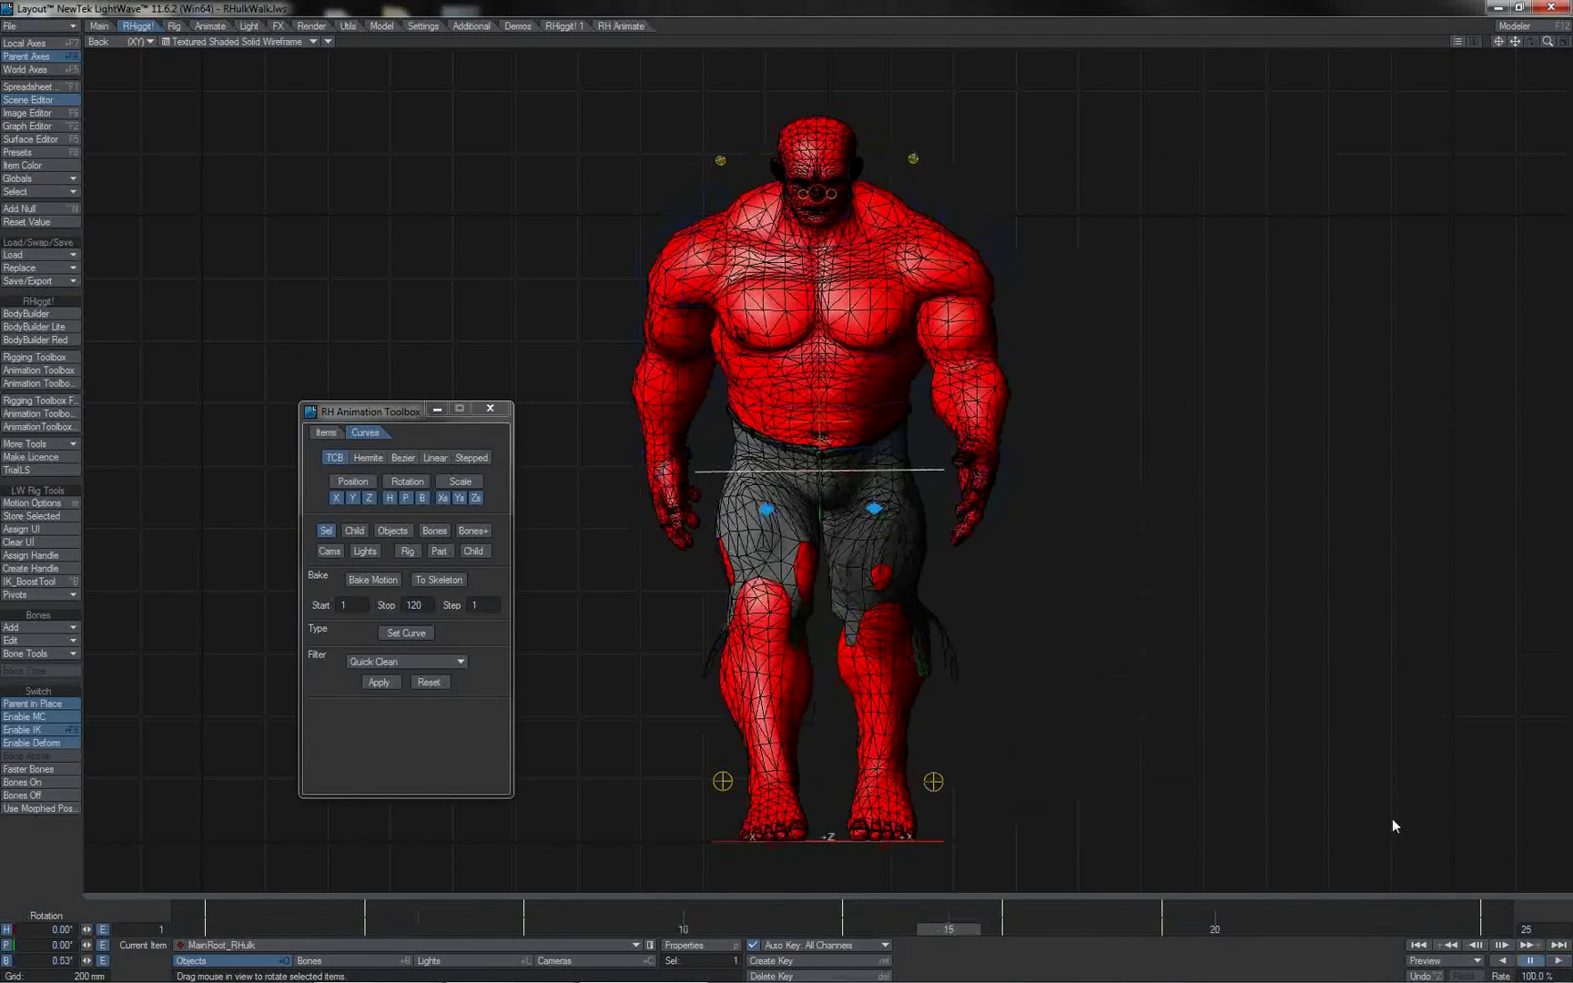
- Select the three spine controls and rotate their heading to -3.00° at frame 1 to counter the hip tilt
click(910, 351)
shift+click(902, 401)
shift+click(897, 435)
key(ctrl+z)
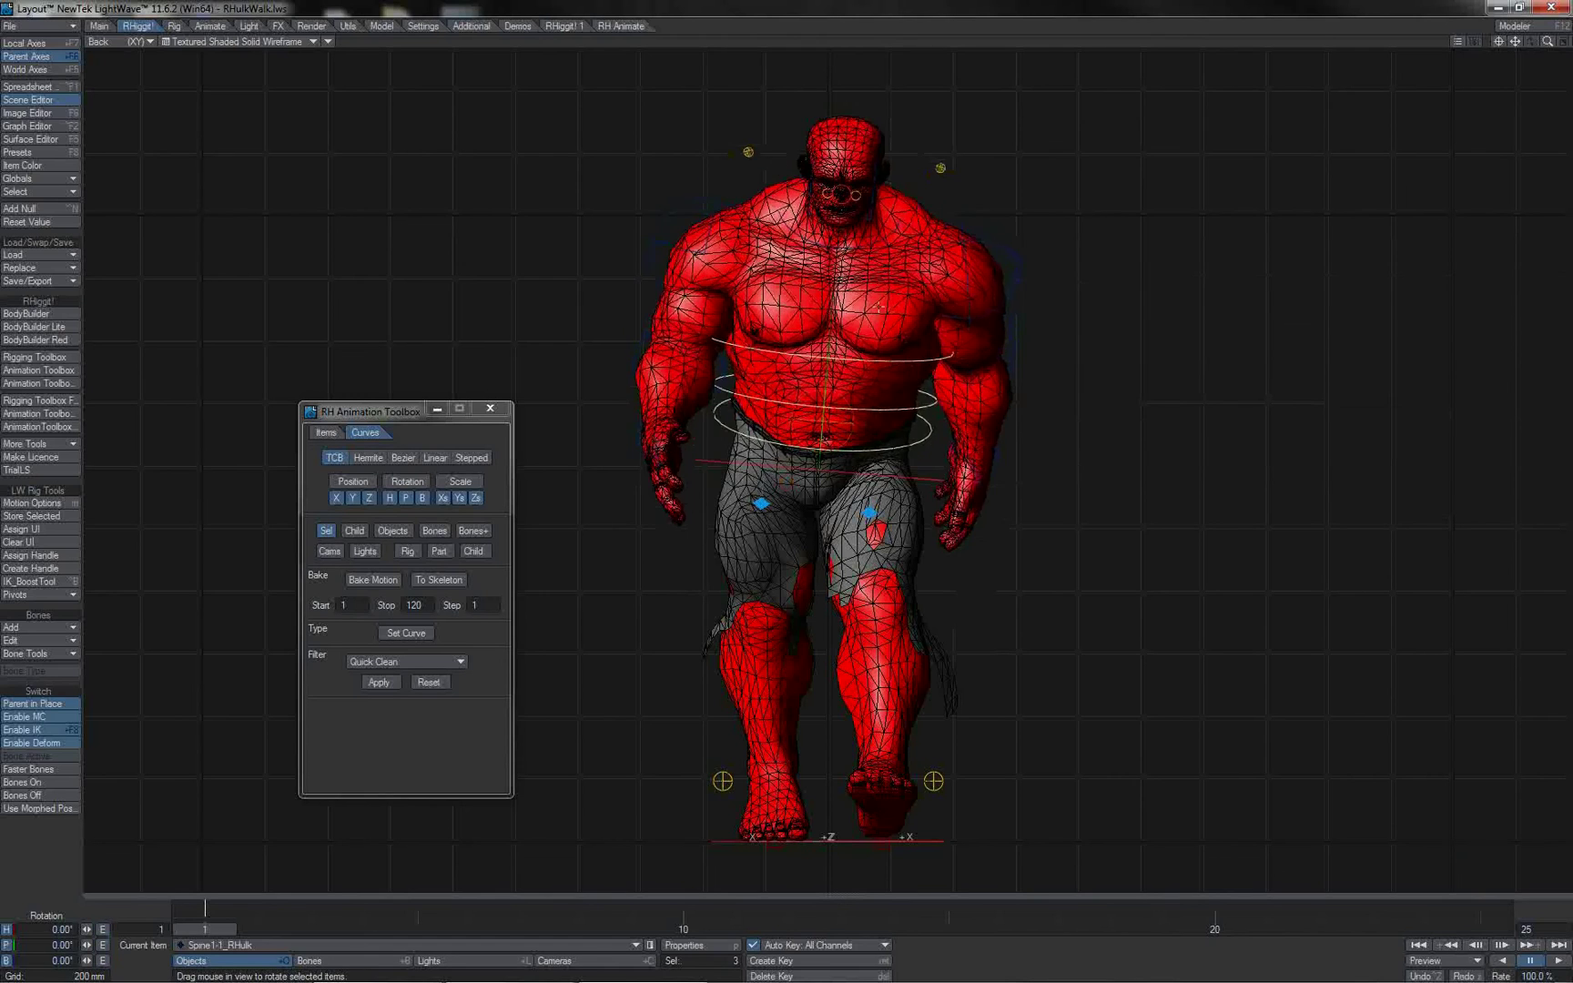
drag(871, 324, 866, 324)
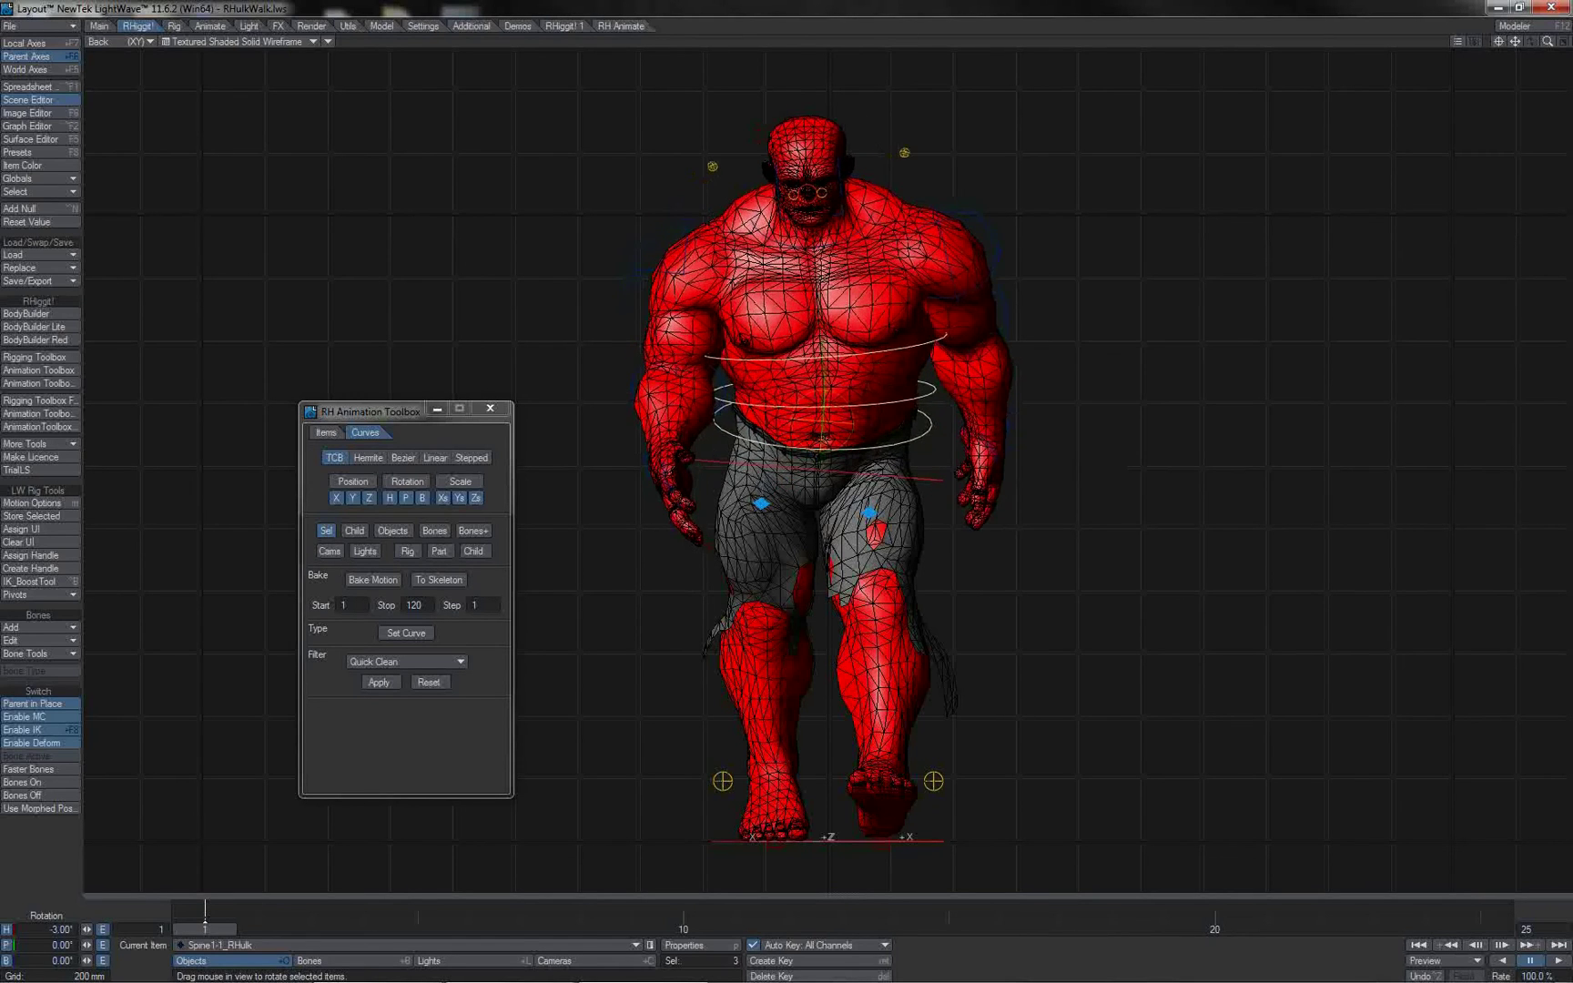
- Key the three spine controls' counter-rotation at frames 7 and 19 of the walk and check the result
drag(205, 929, 418, 928)
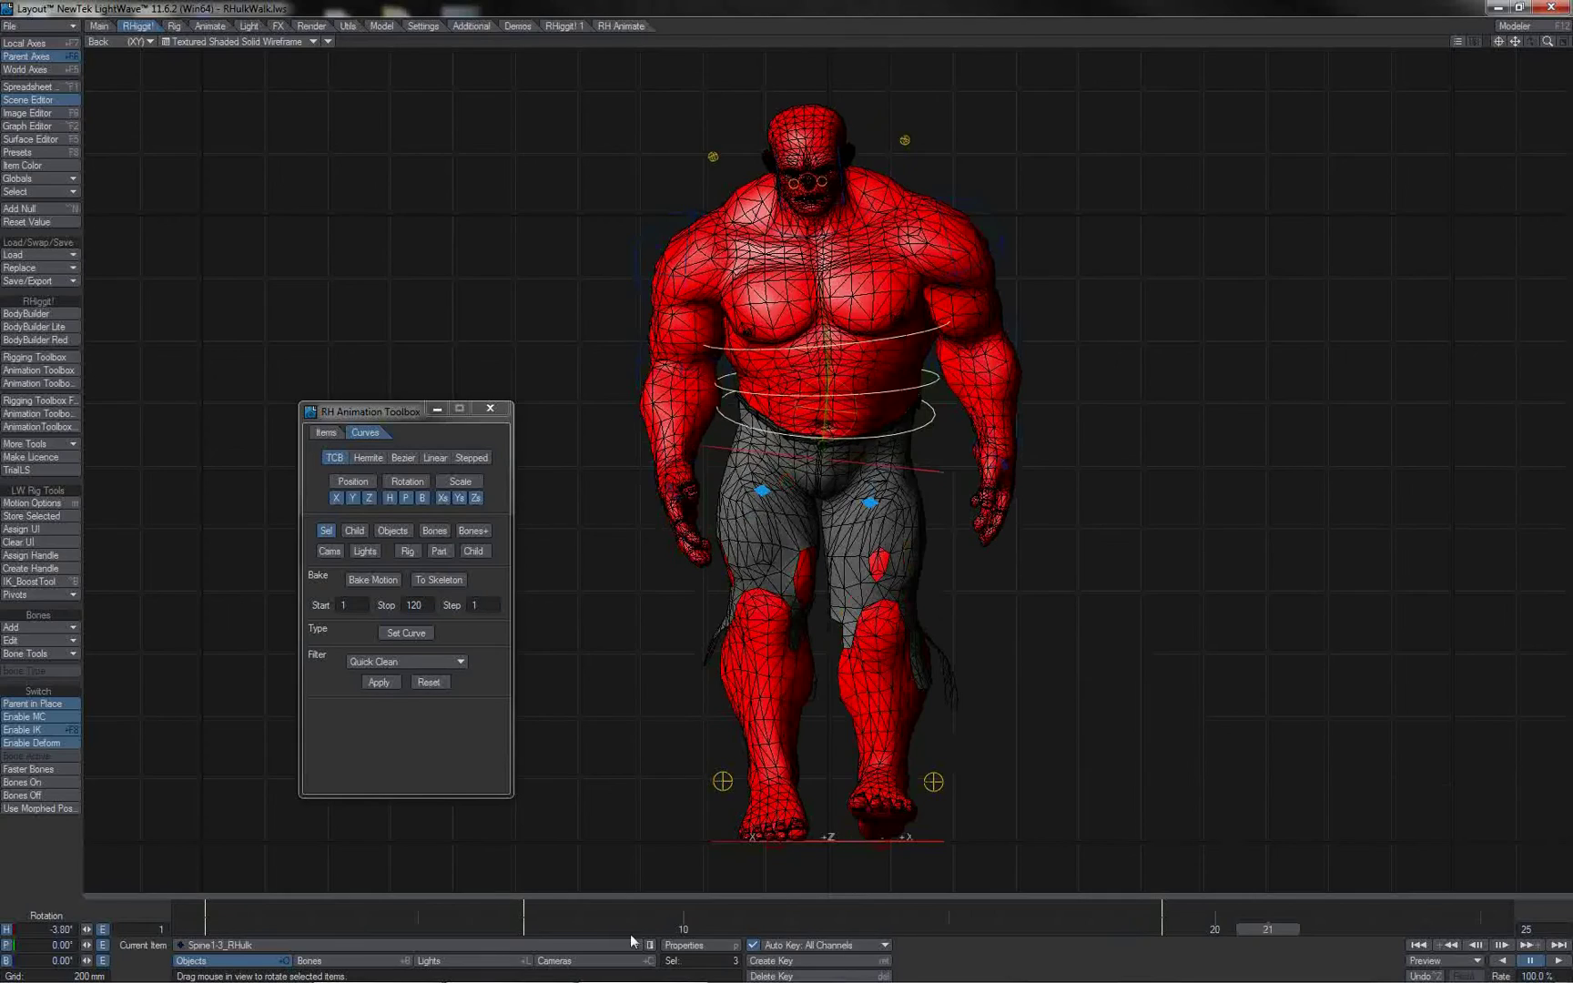
key(4)
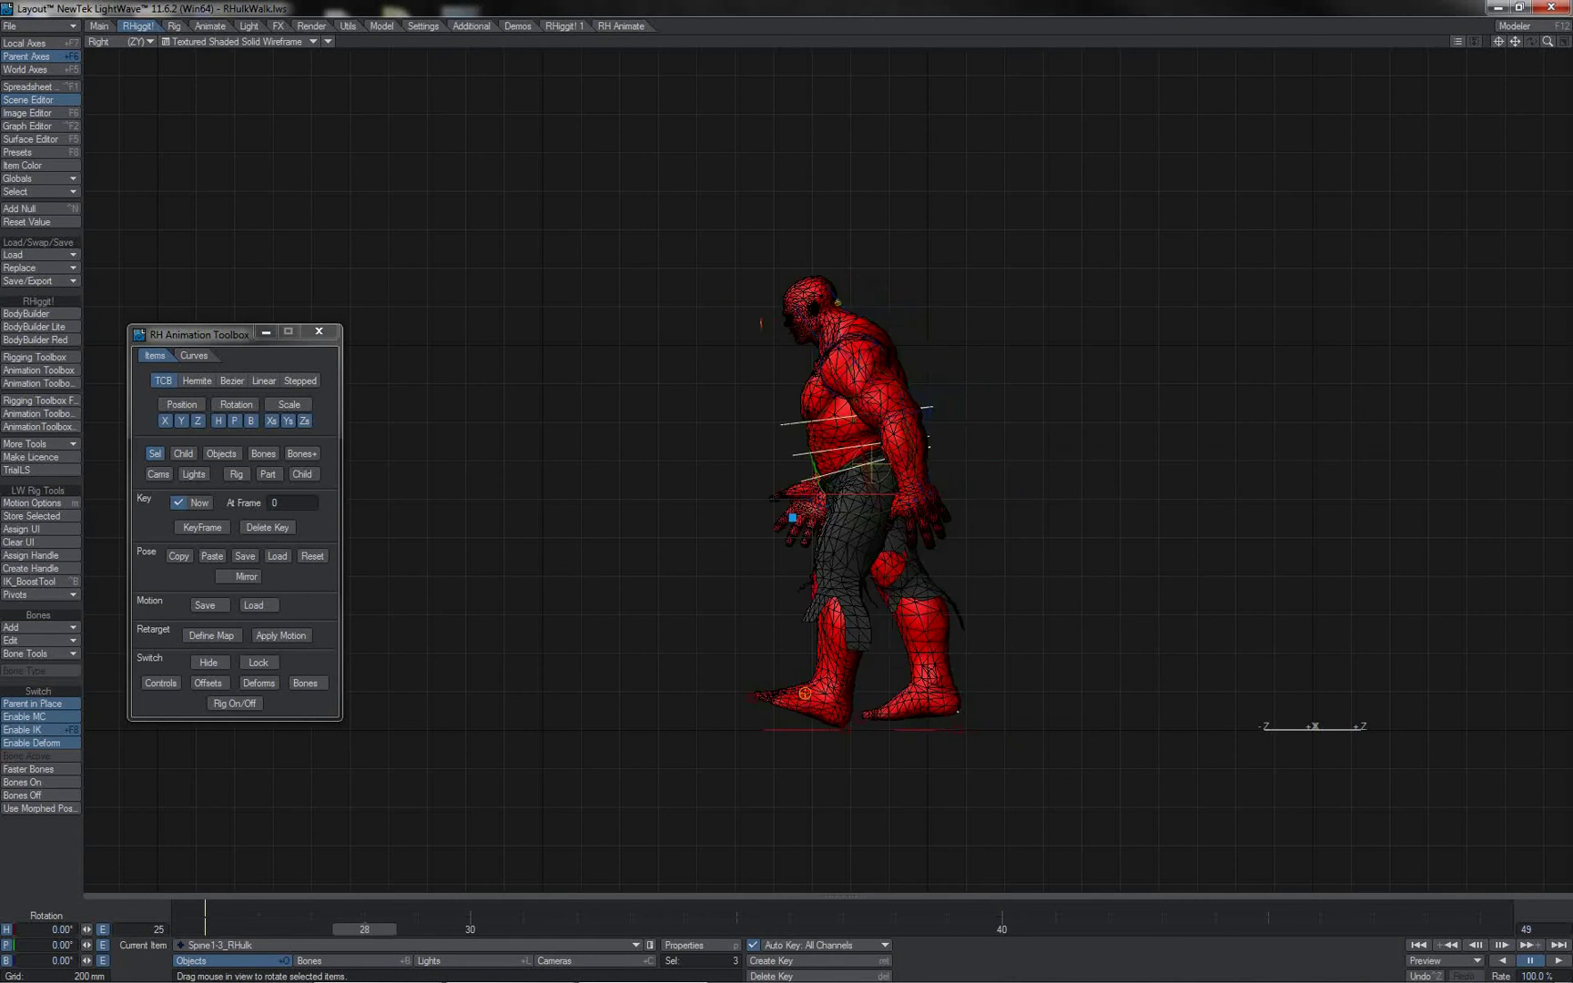
- Key the left reverse-foot control at frame 27 and check both feet's motion through the frames up to 49
click(807, 693)
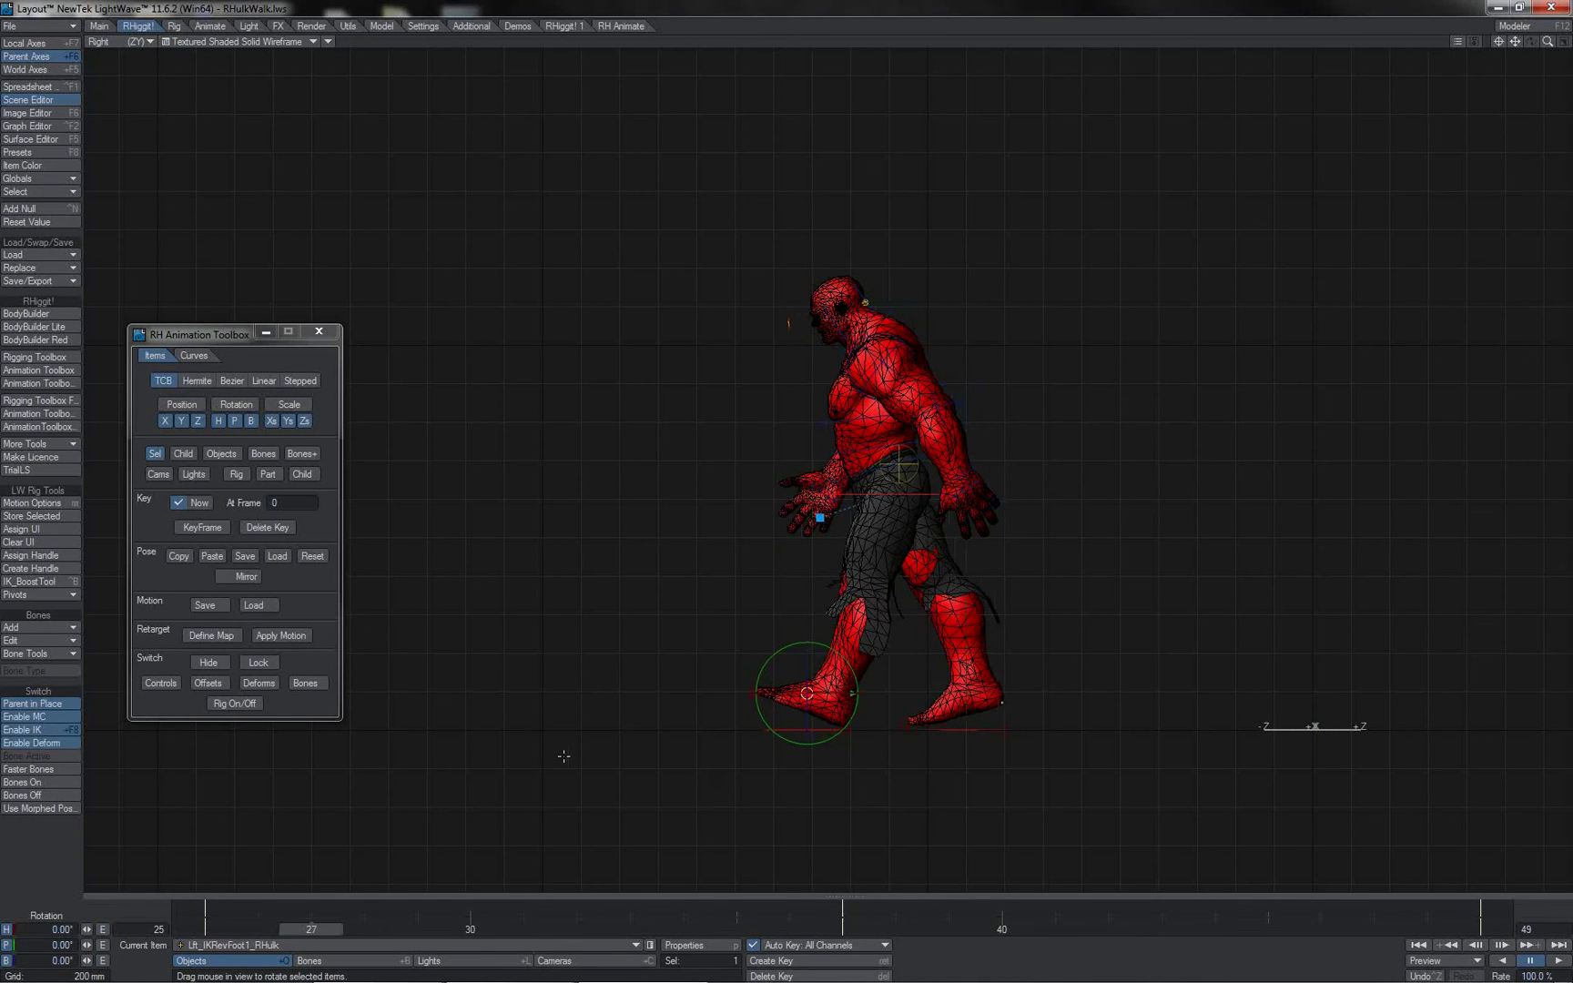
key(t)
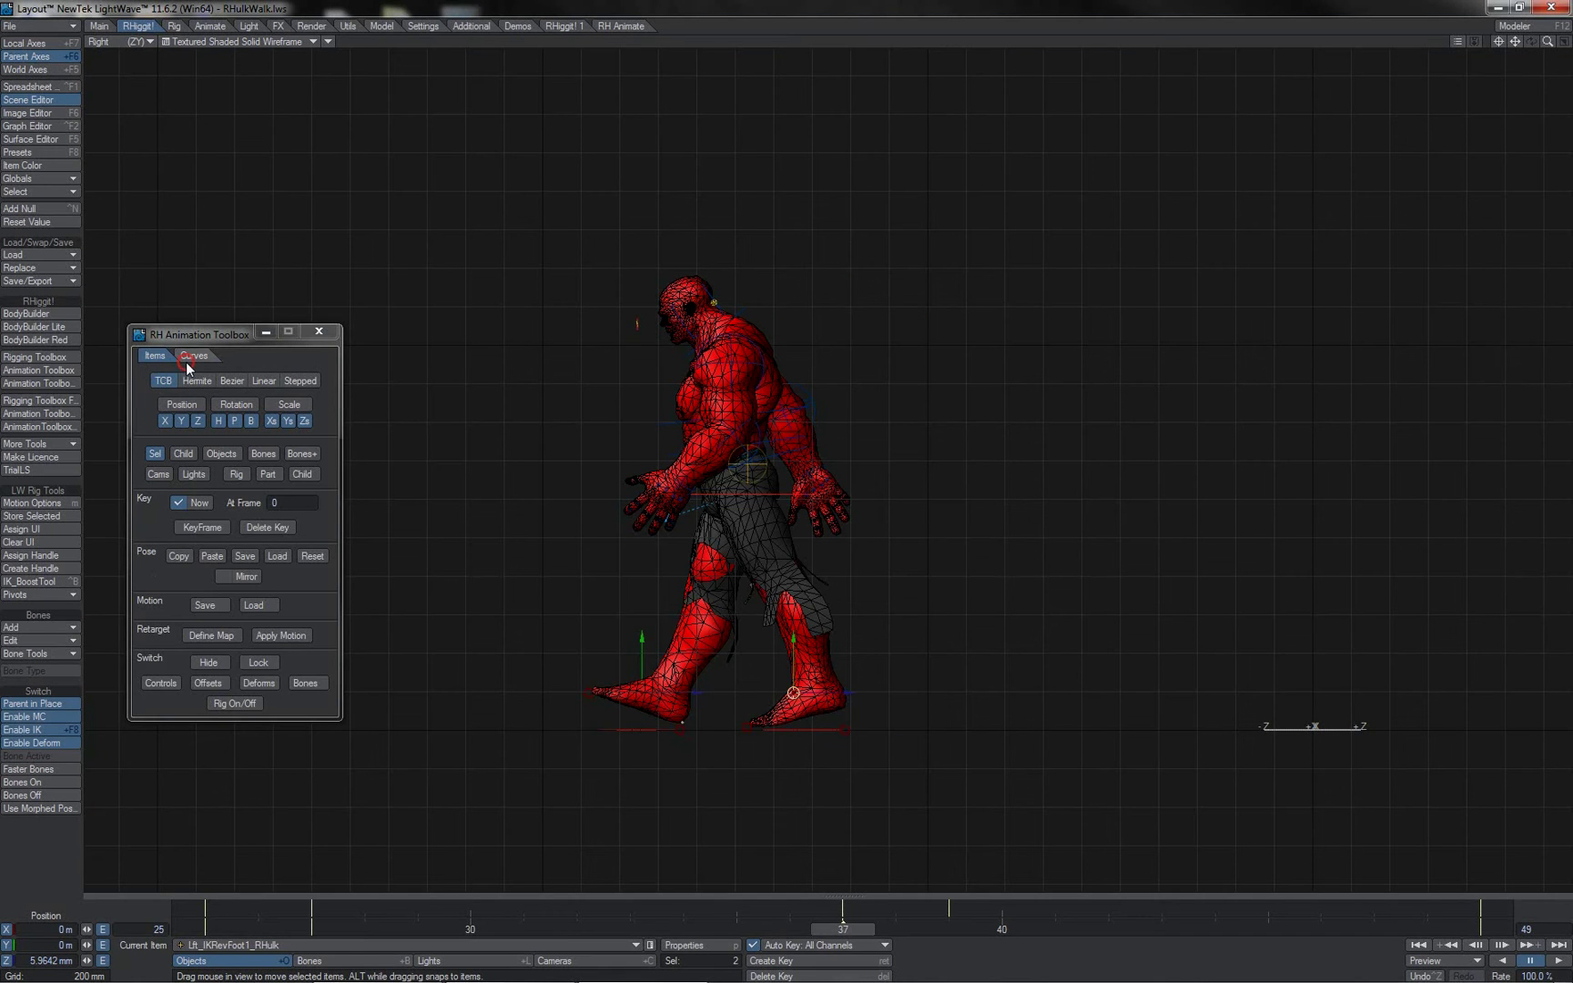
click(188, 358)
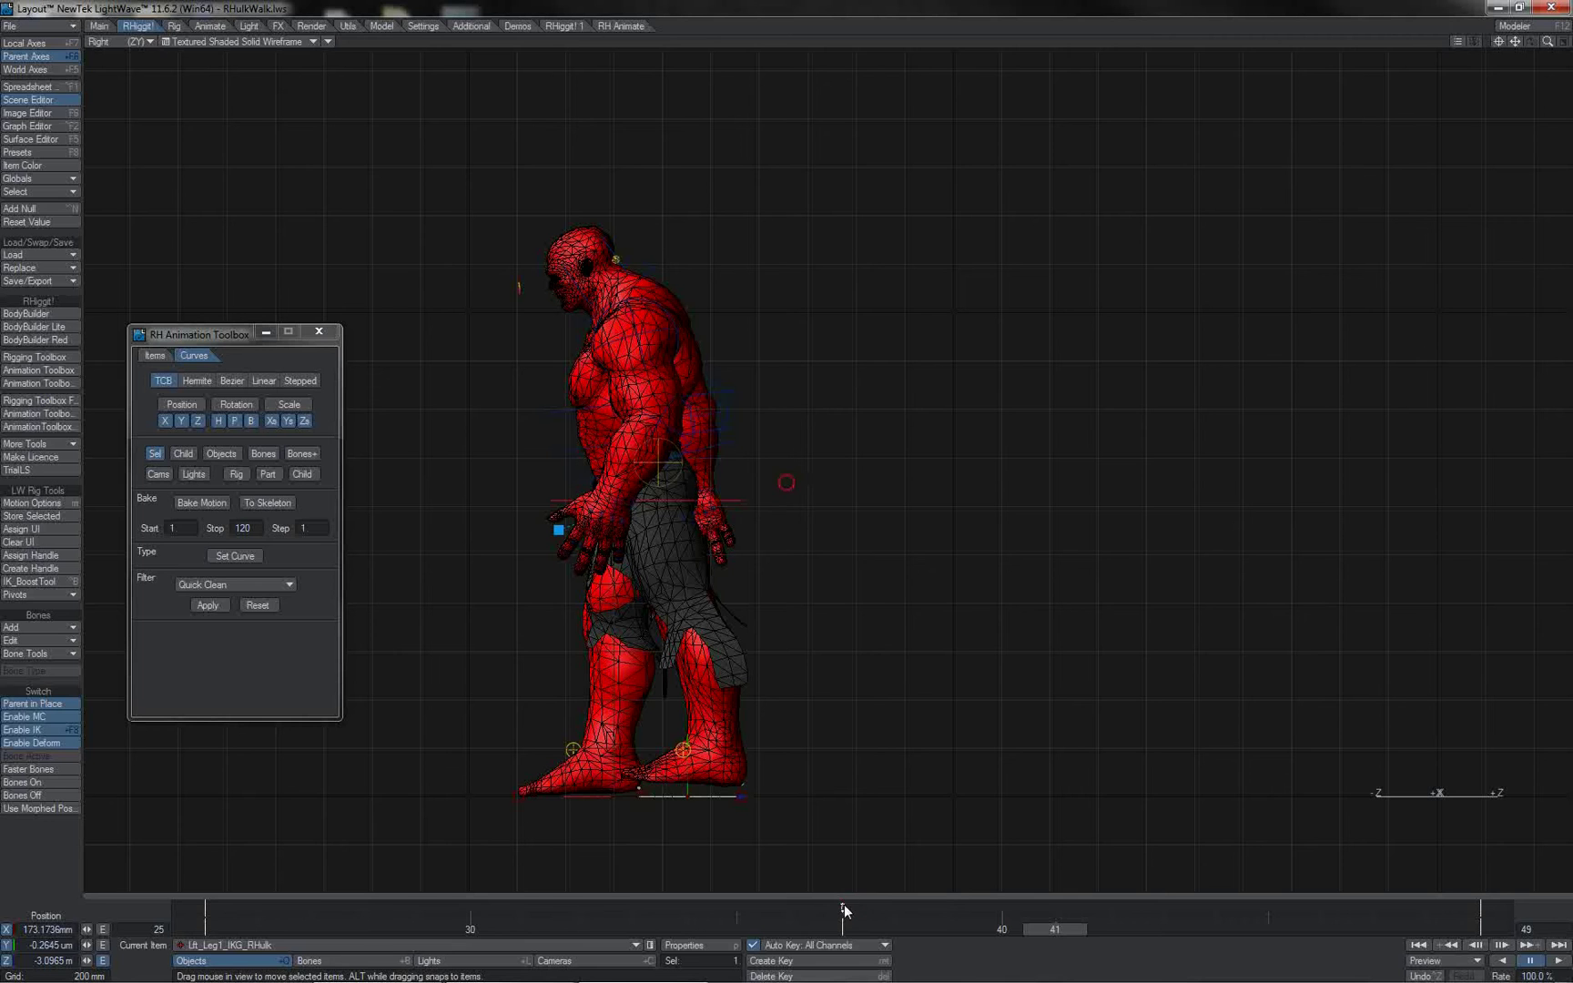
drag(842, 908, 1426, 929)
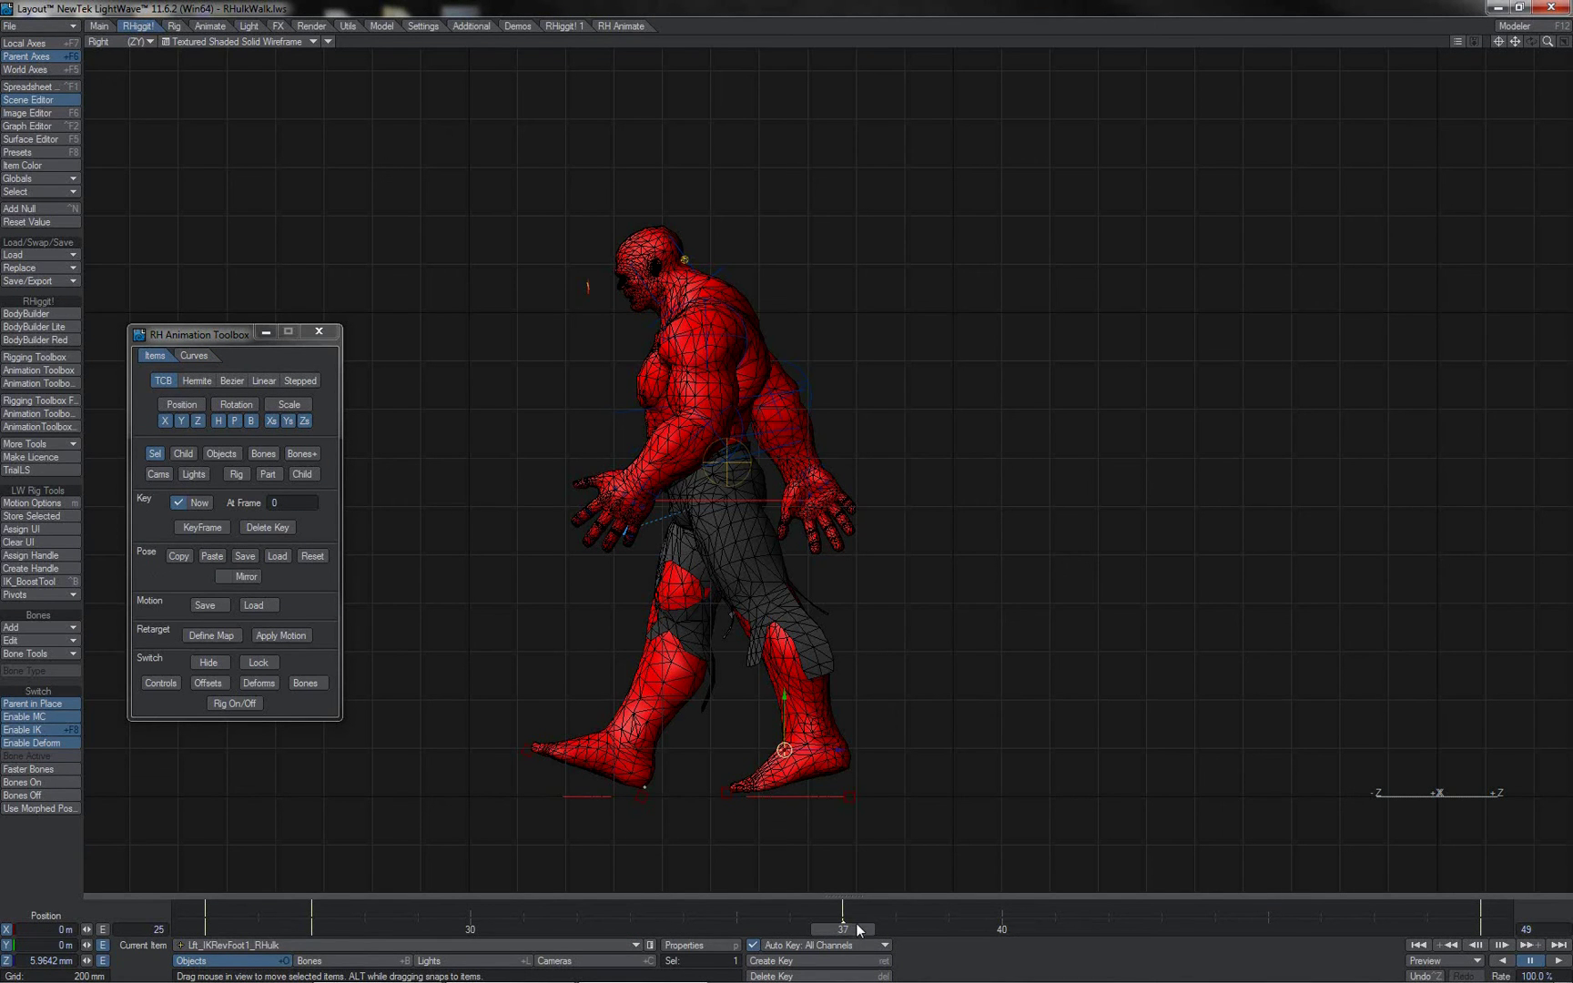
- Reset the left reverse-foot control's position to zero at frame 33
drag(853, 928, 630, 929)
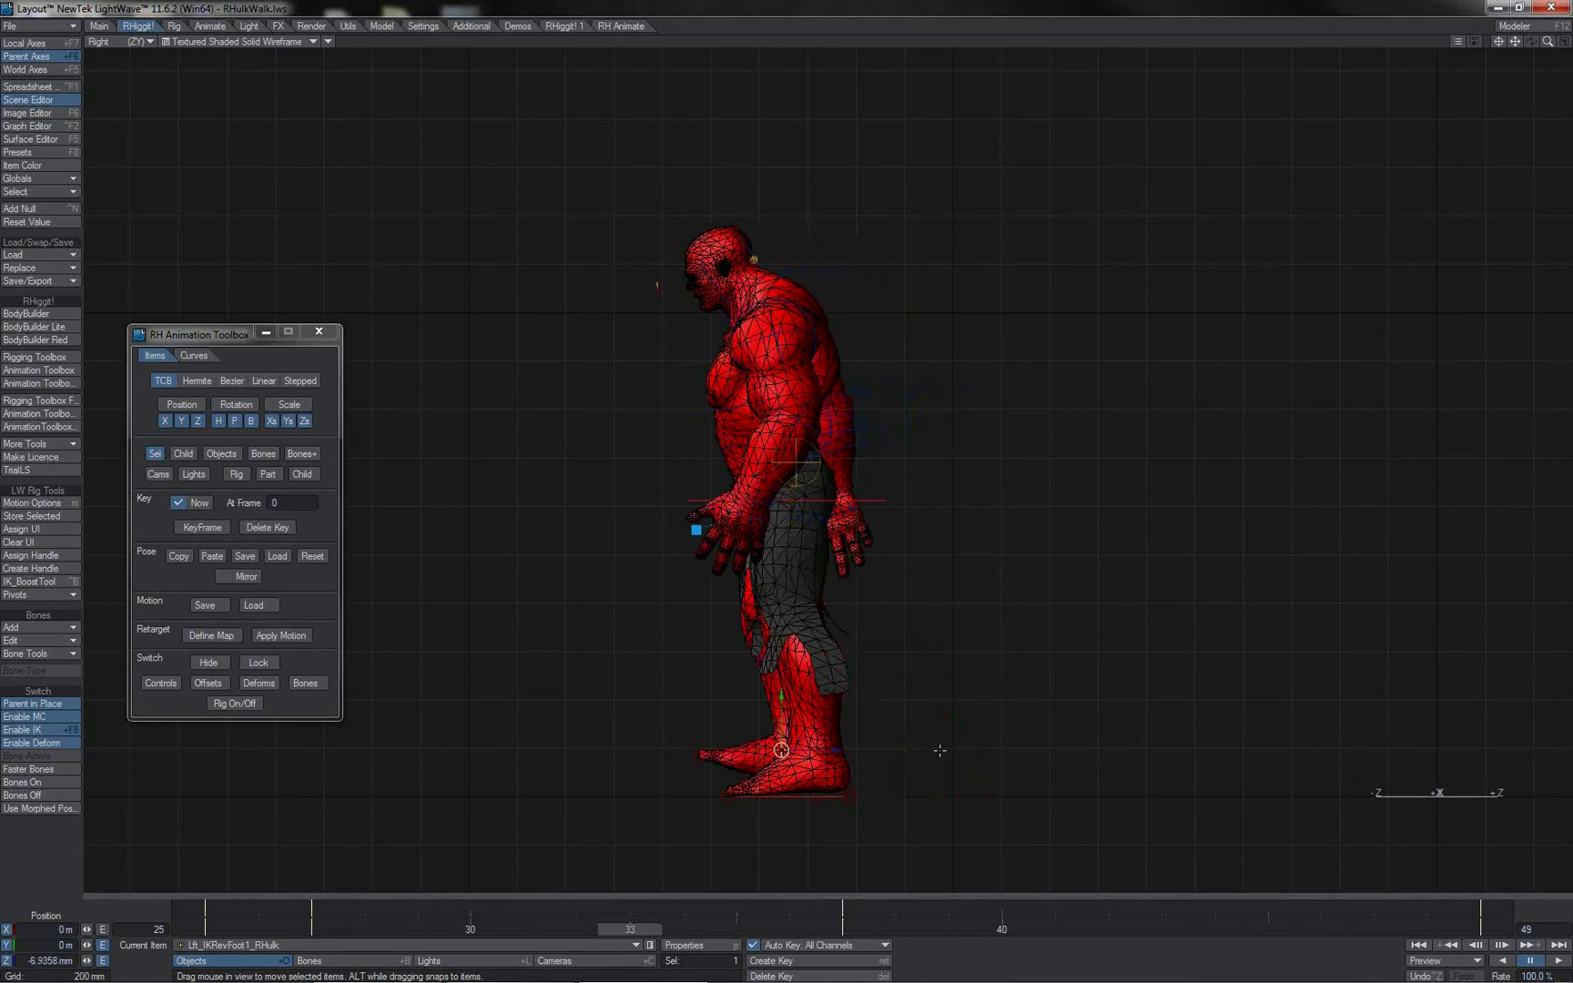
click(28, 222)
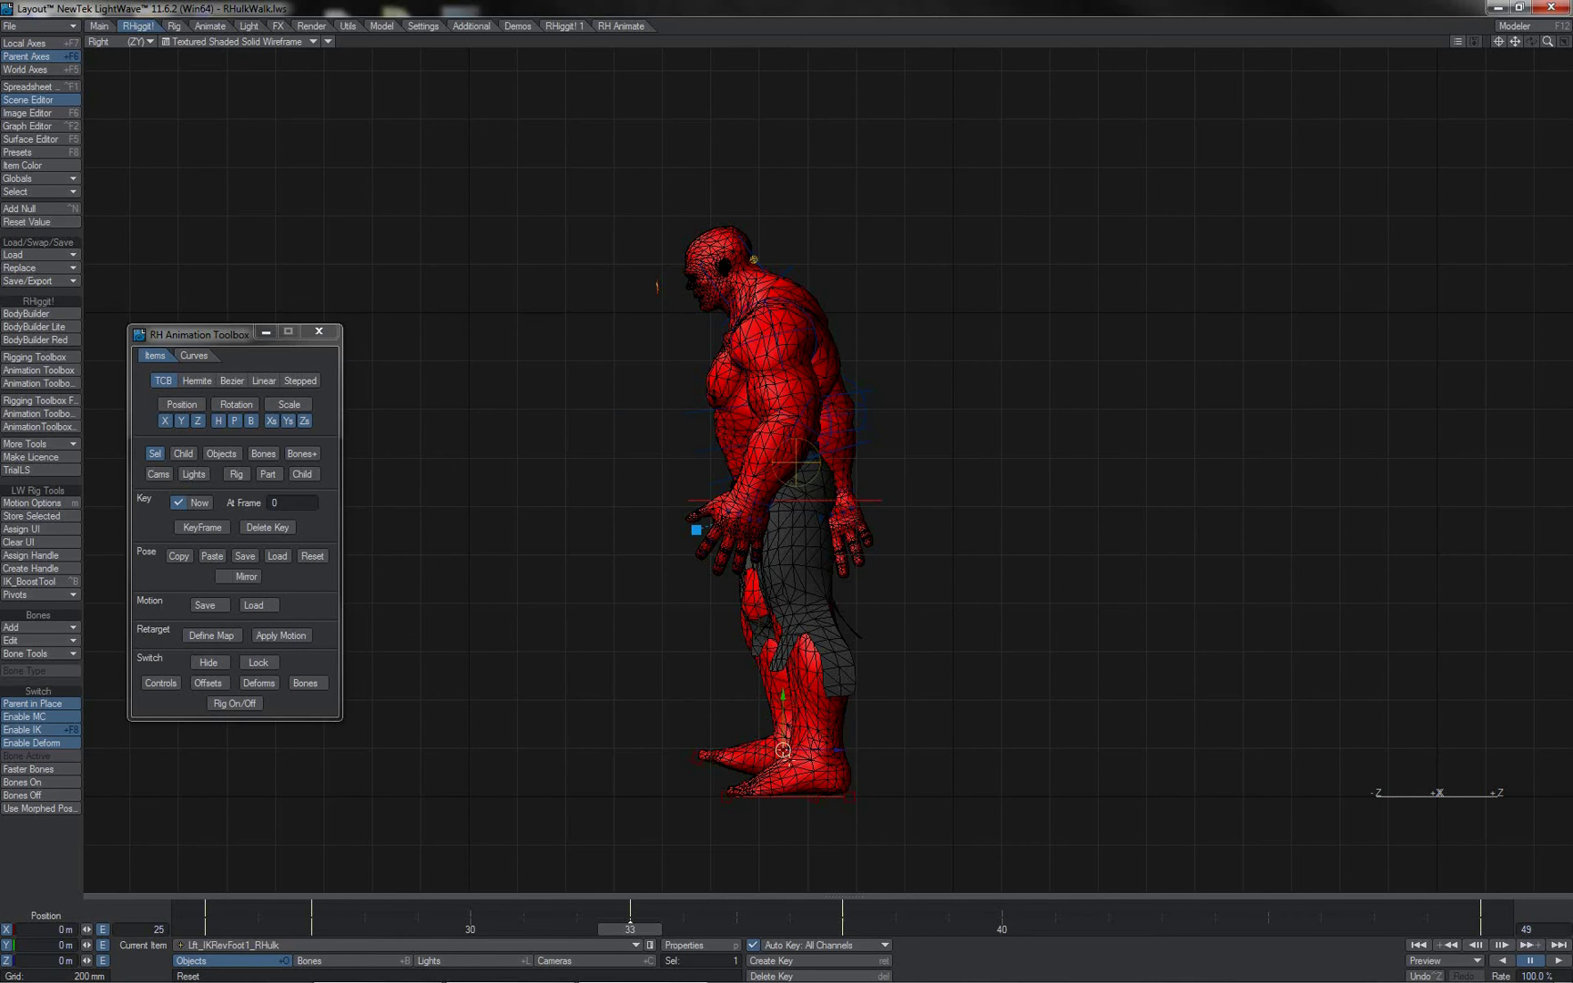
key(shift+Right)
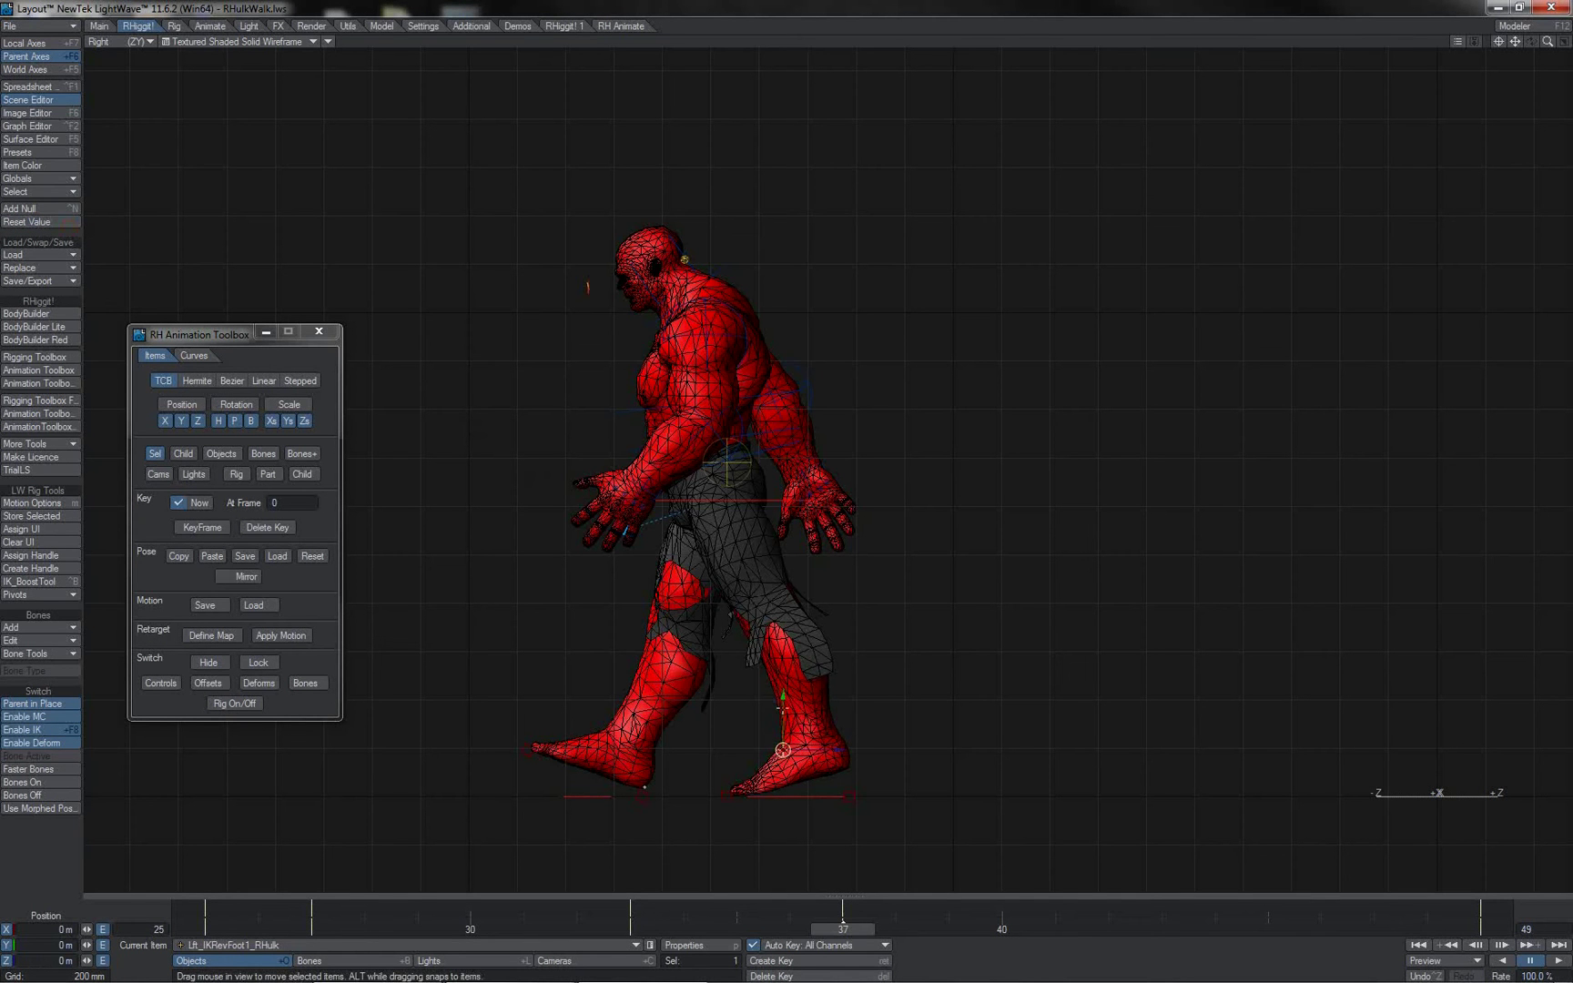
- Raise the left reverse-foot control to Y about 108 mm at frame 37 and check the heel lift frame by frame
mouse_move(782, 709)
mouse_down()
mouse_move(782, 689)
mouse_move(783, 726)
mouse_up()
drag(842, 929, 576, 929)
key(Right)
key(Right)
key(Right)
key(Right)
key(Right)
key(Right)
key(Right)
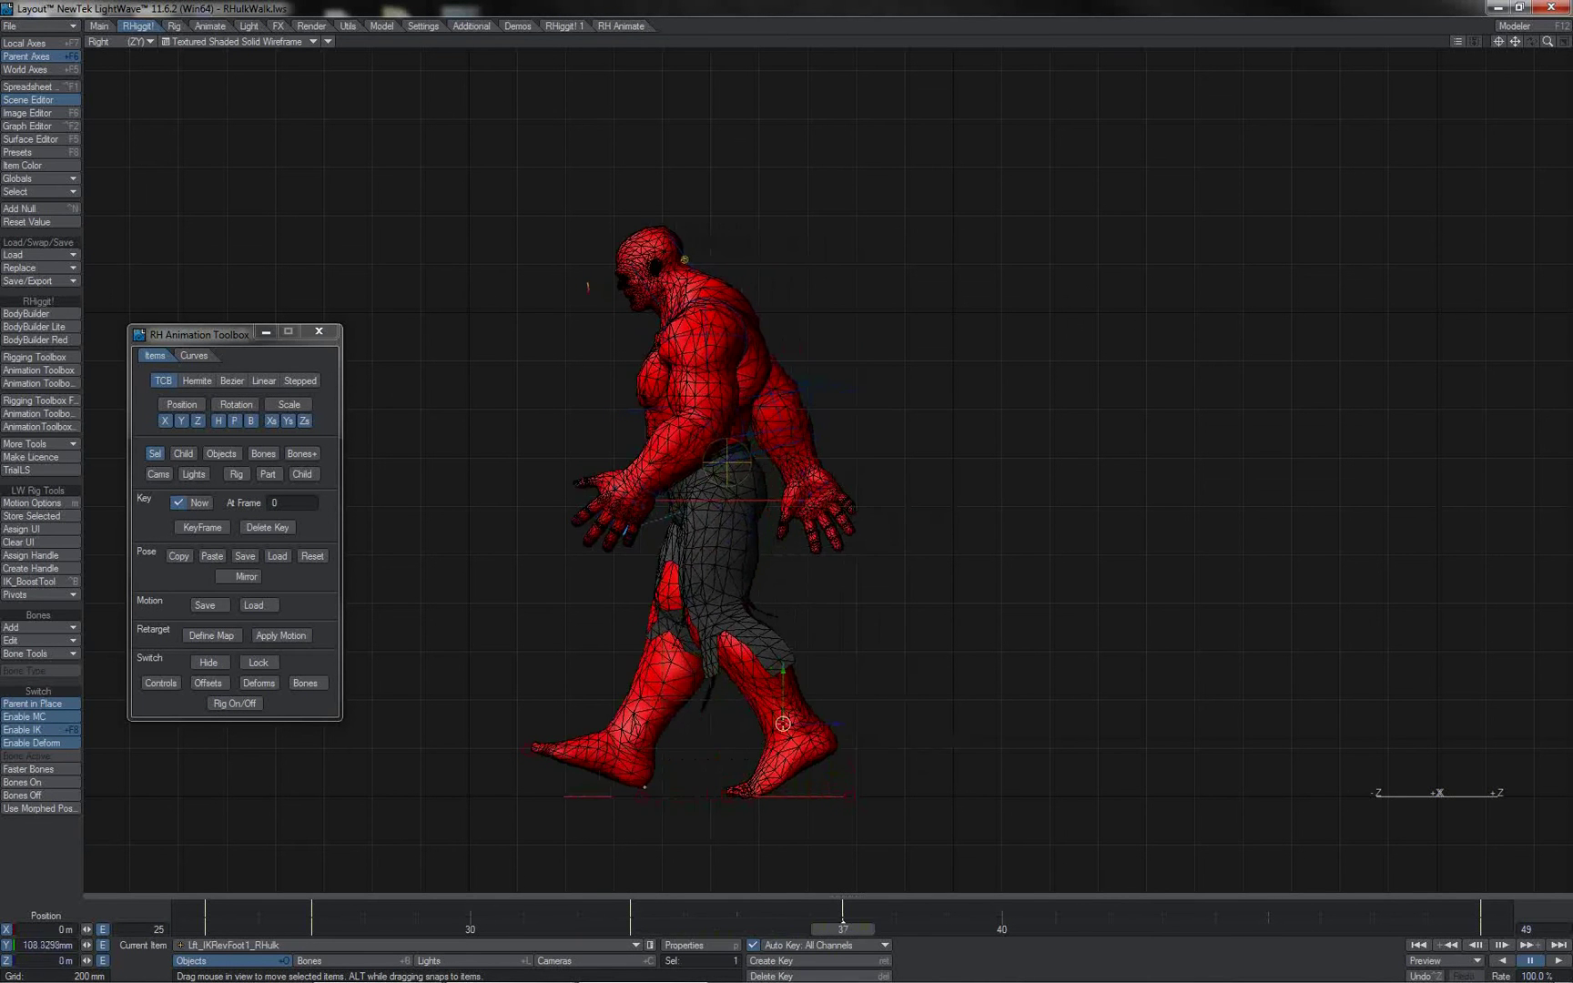
- At frame 41, reset the left reverse-foot control's position and move it forward to Z about -190 mm
click(844, 932)
key(Right)
key(Right)
key(Right)
key(Right)
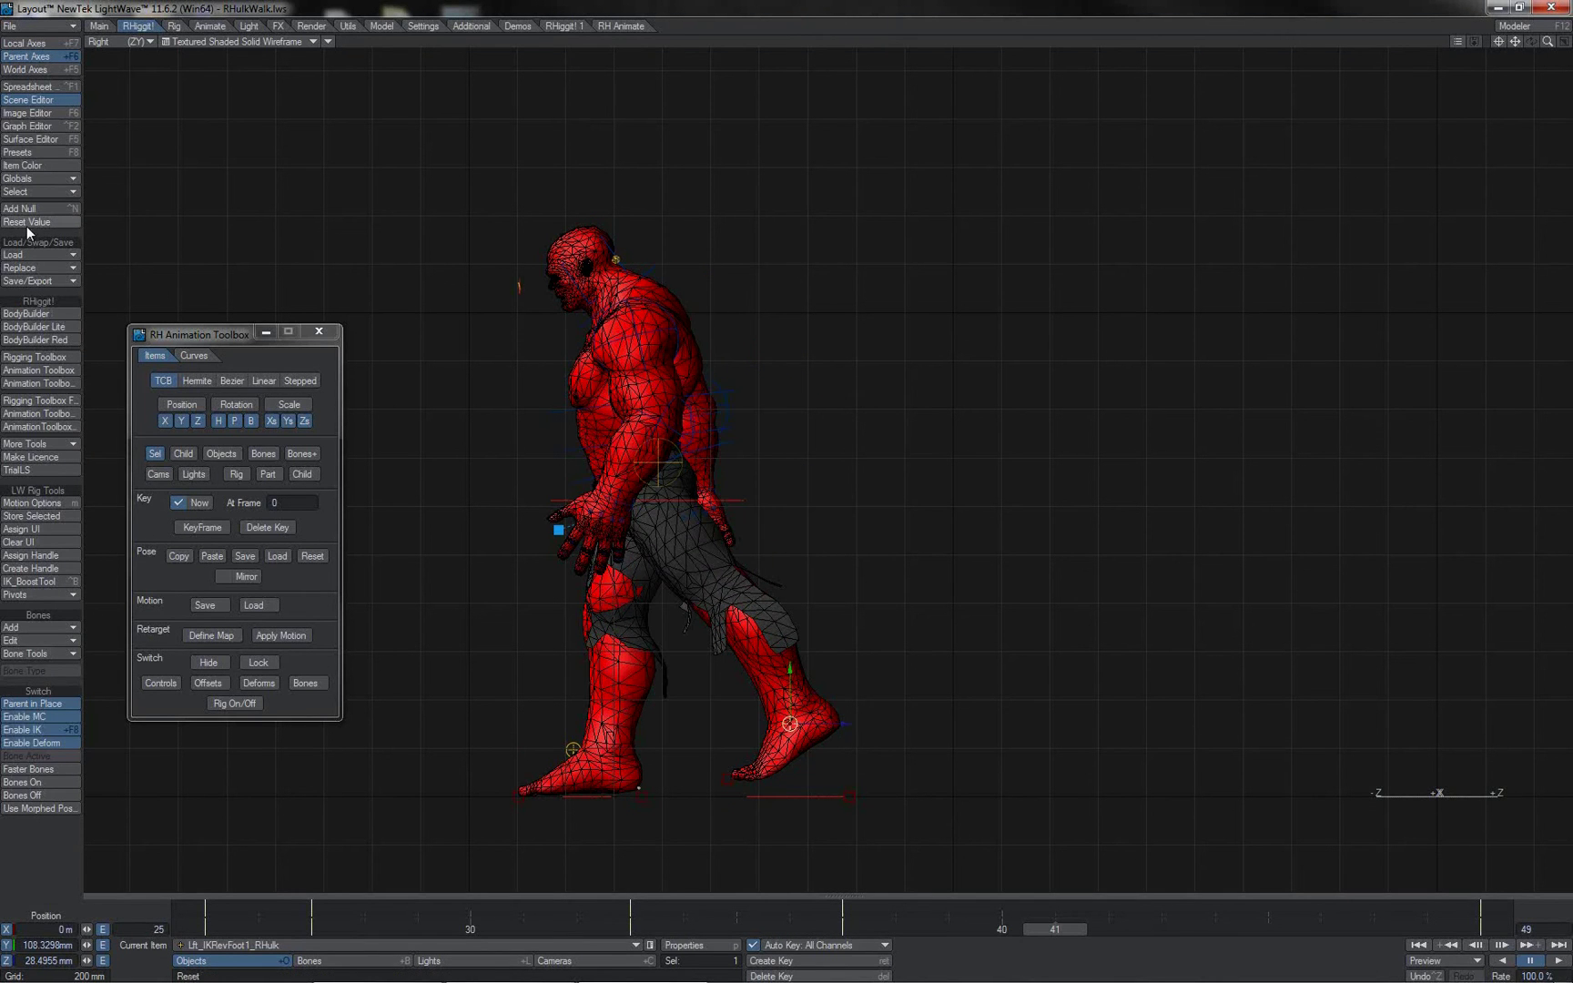
click(27, 224)
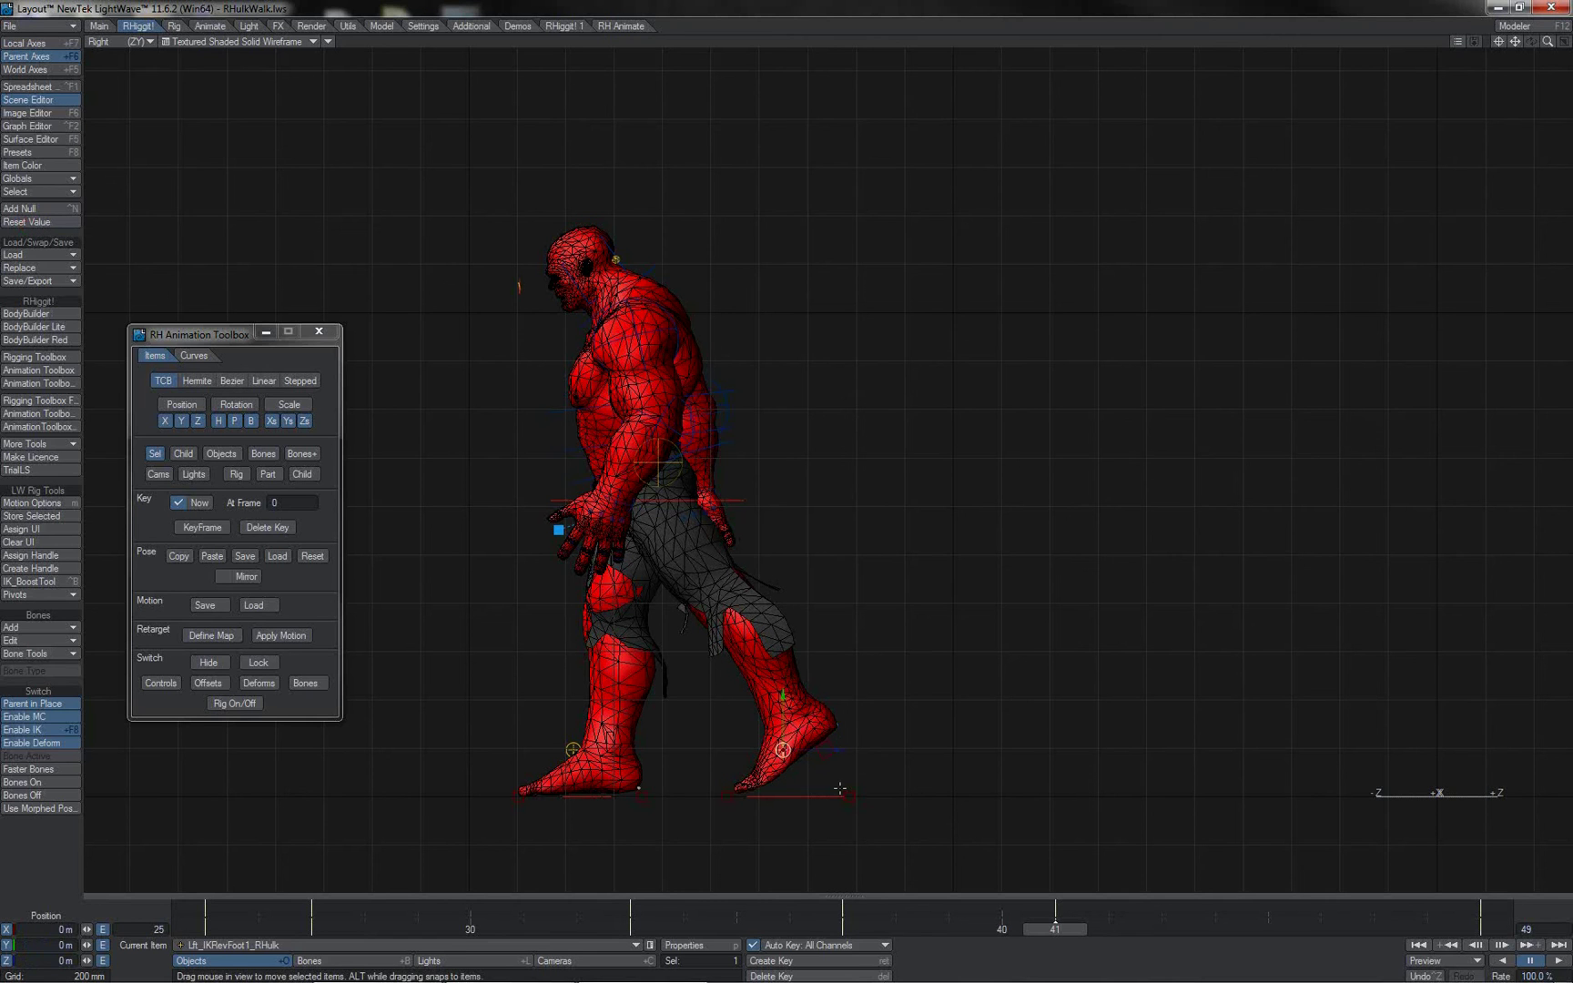
drag(839, 750, 794, 750)
drag(1056, 930, 1002, 930)
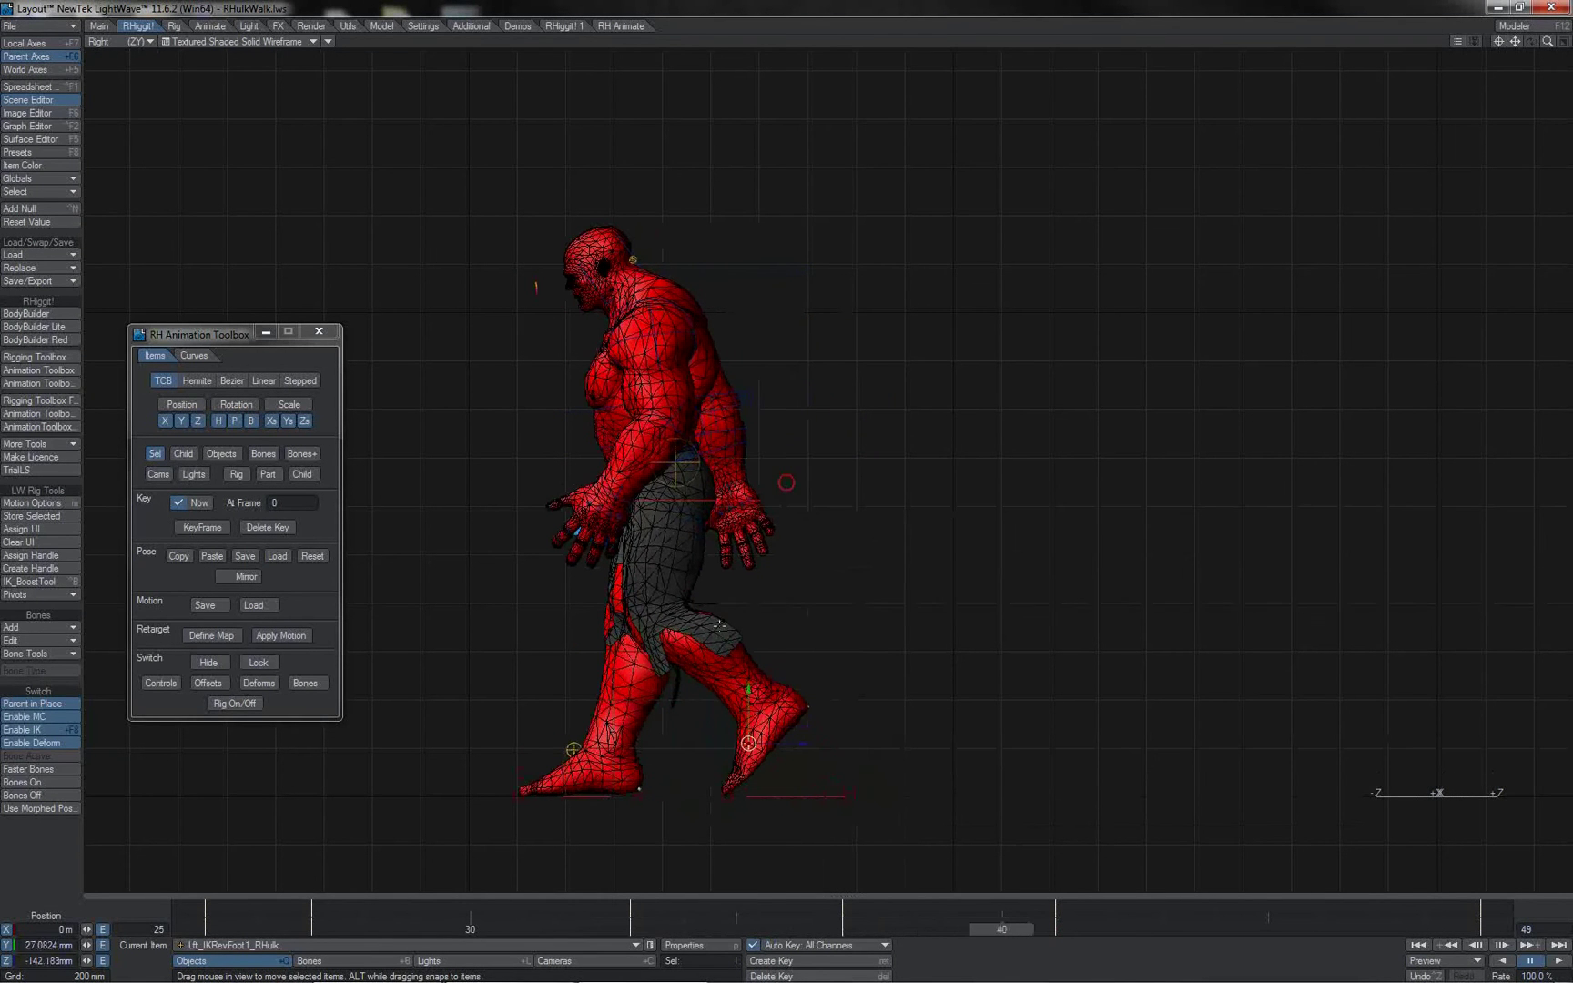
- Look at the curve filter options and scrub back through the walk to examine the left foot's push-off
click(195, 356)
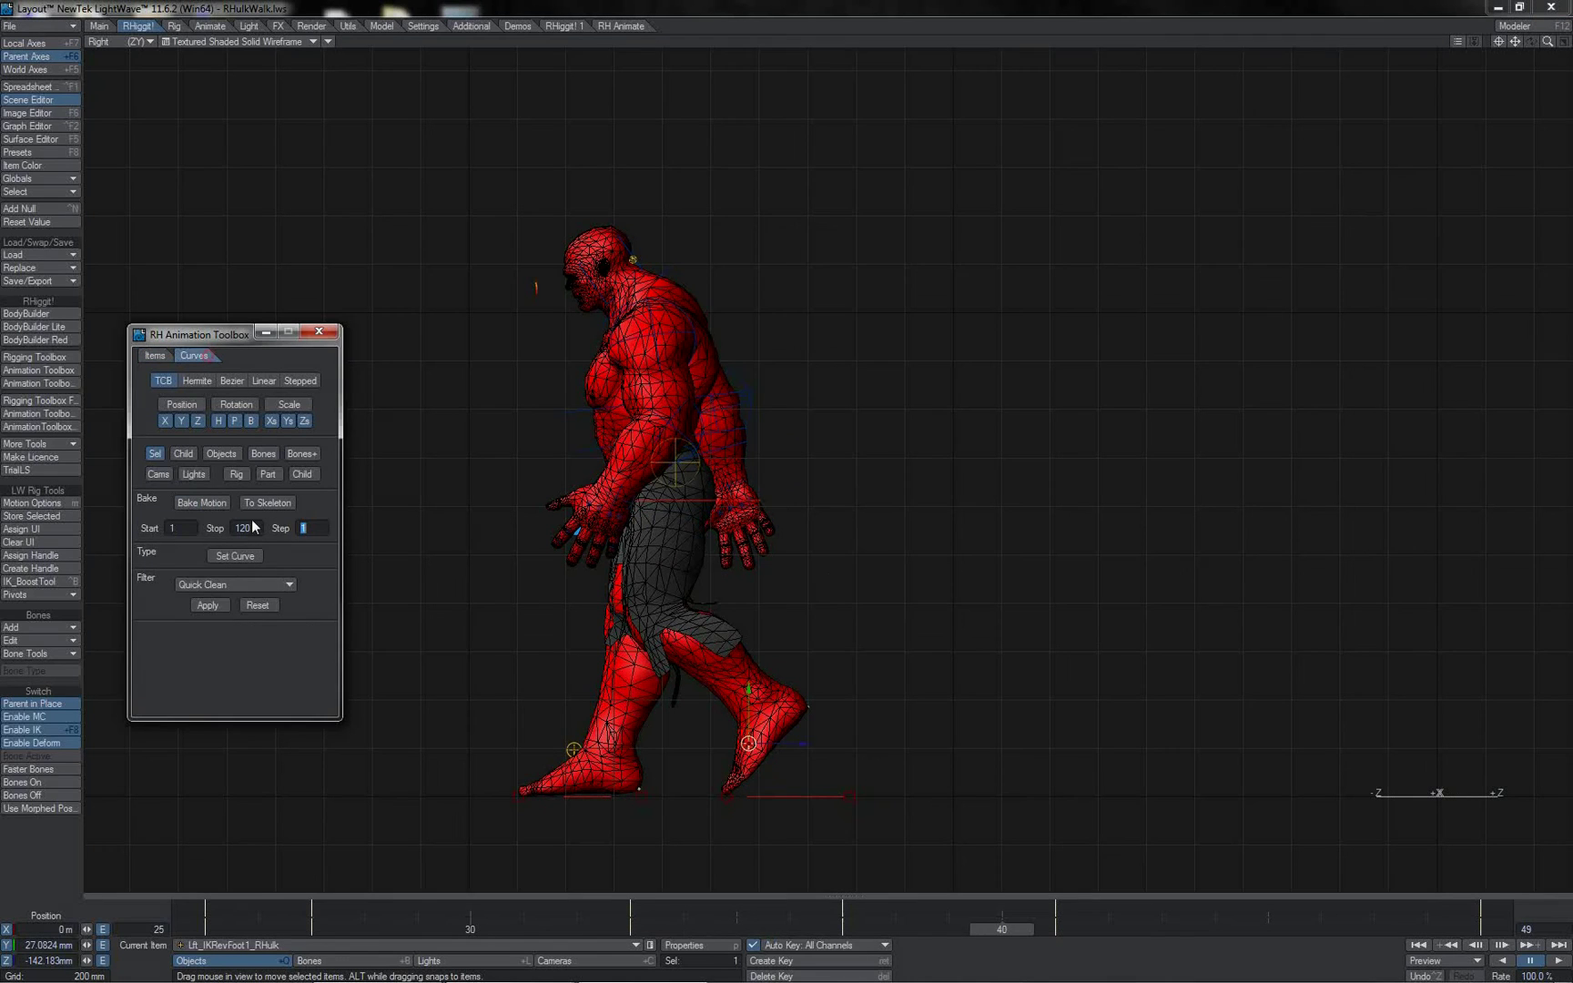
click(232, 590)
click(228, 586)
drag(1002, 930, 522, 929)
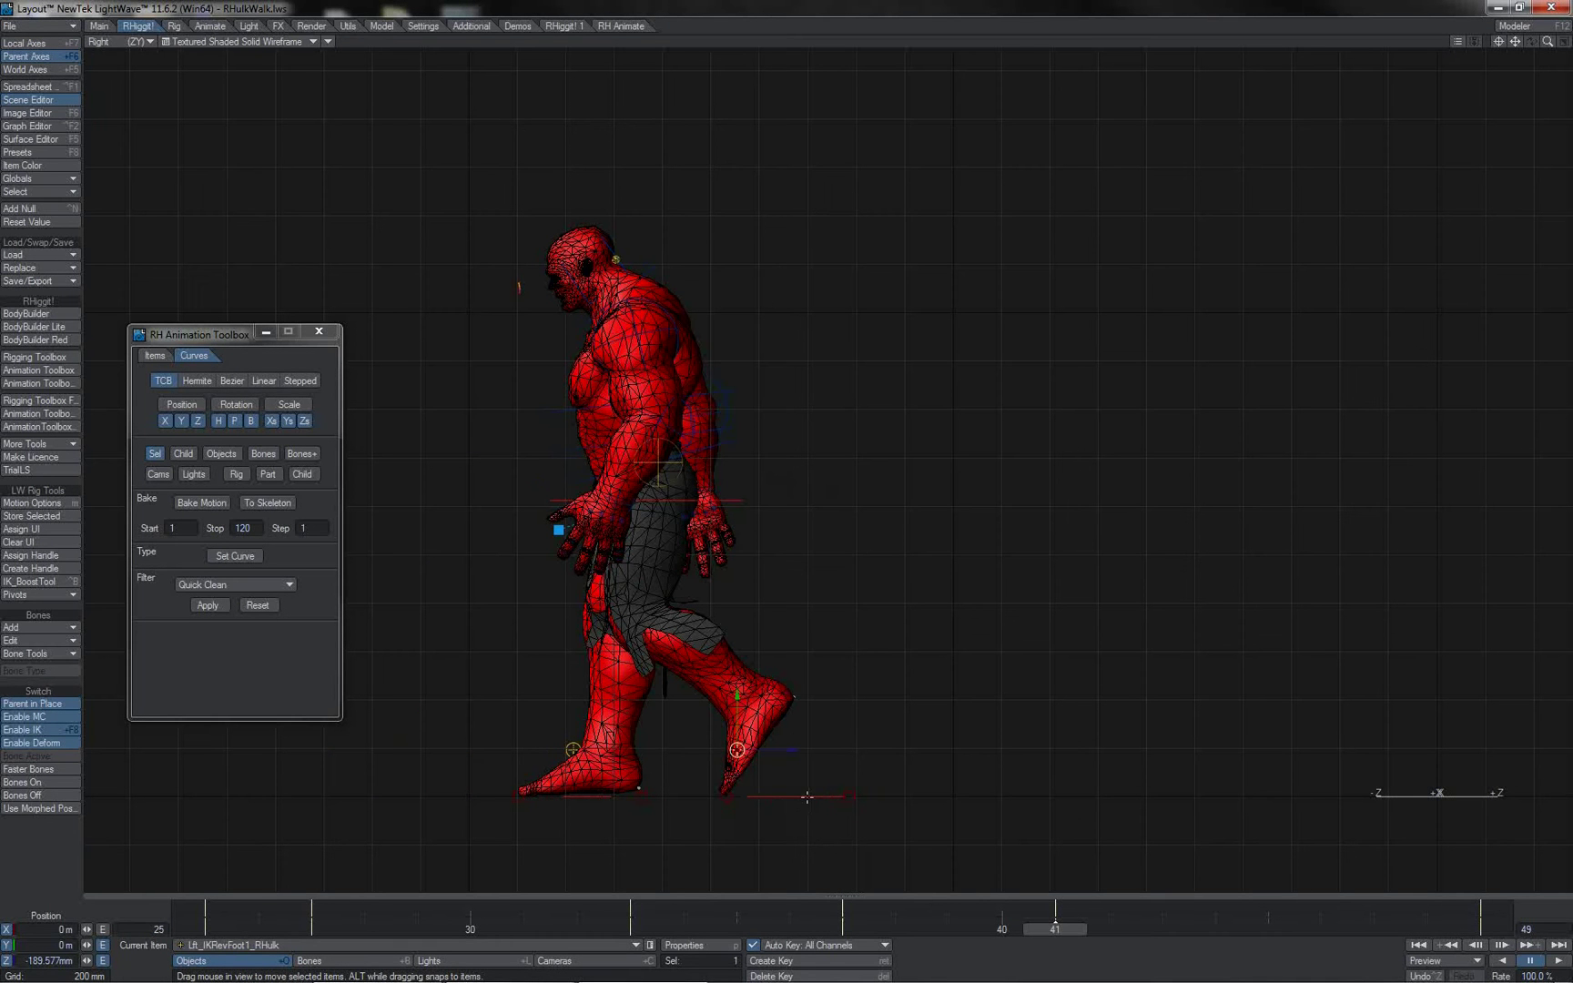
- Key the left leg IK goal at frame 44, raised to Y about 91 mm and pitched to -5.80°, and check the swing
click(806, 796)
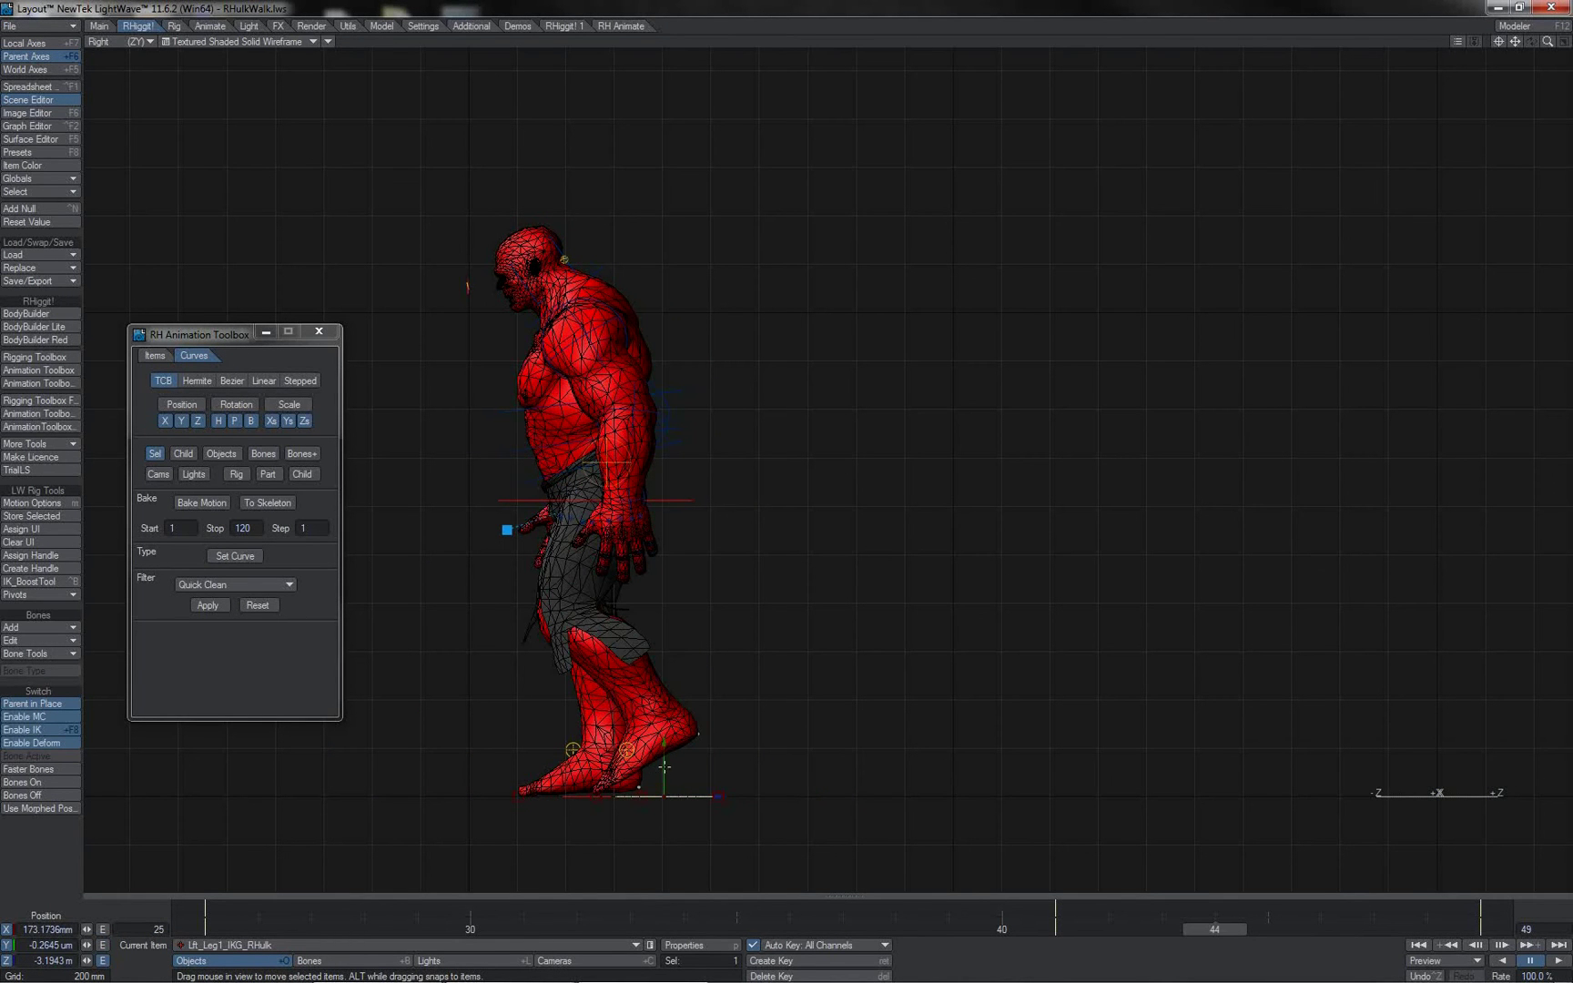
drag(665, 766, 665, 761)
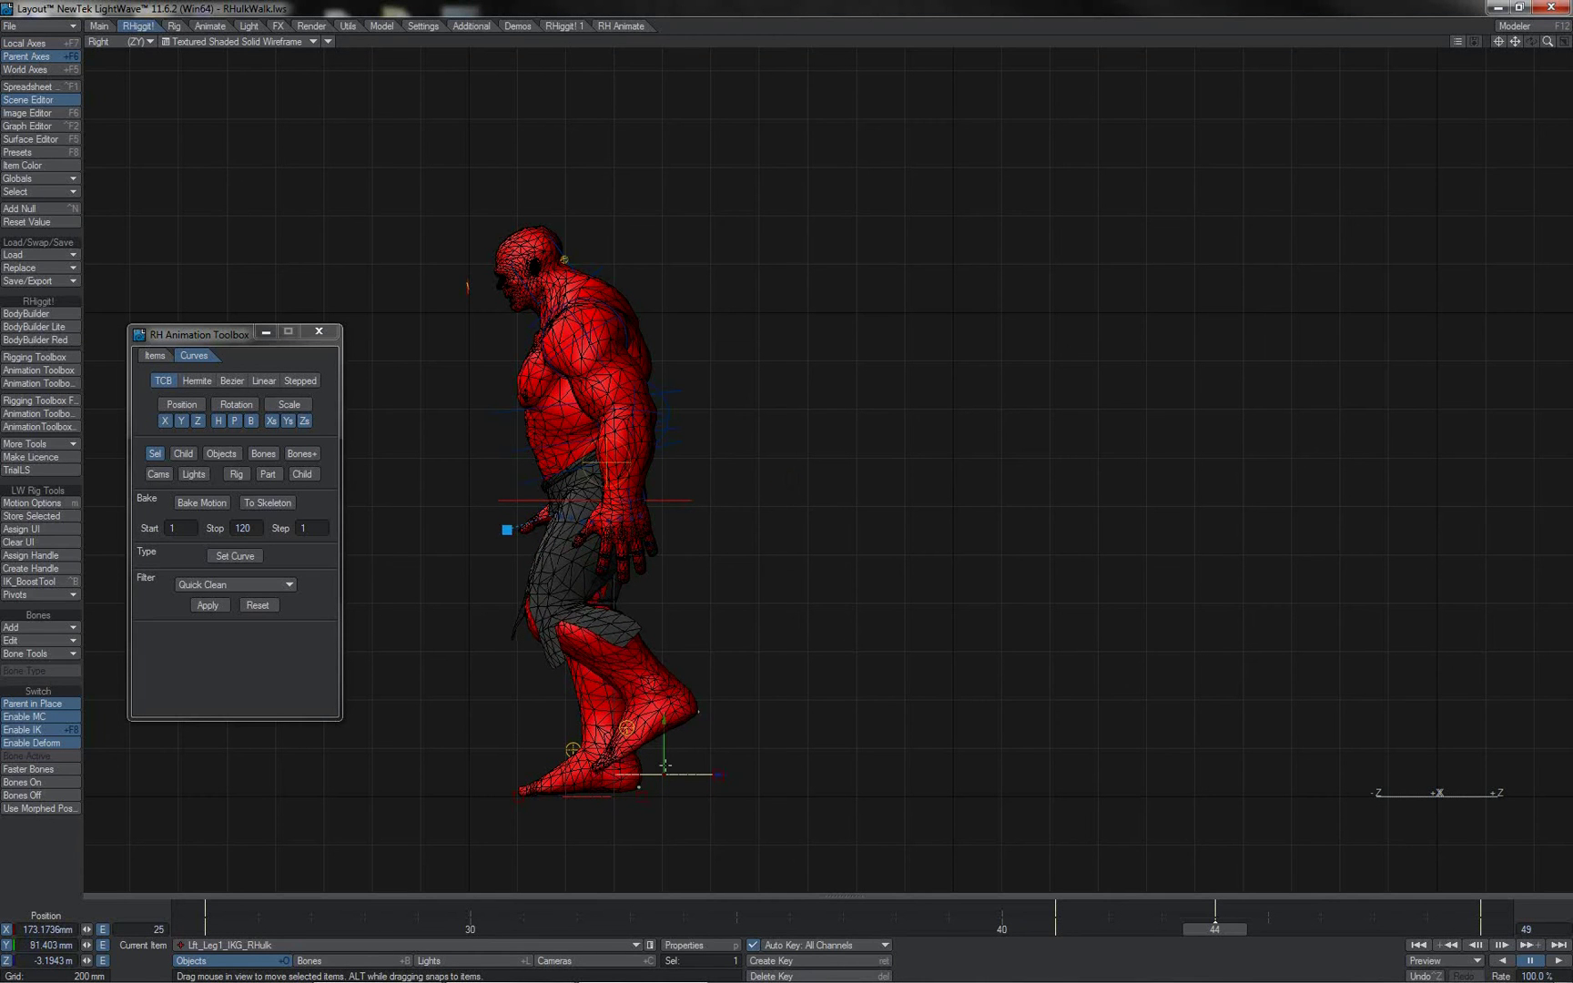
key(y)
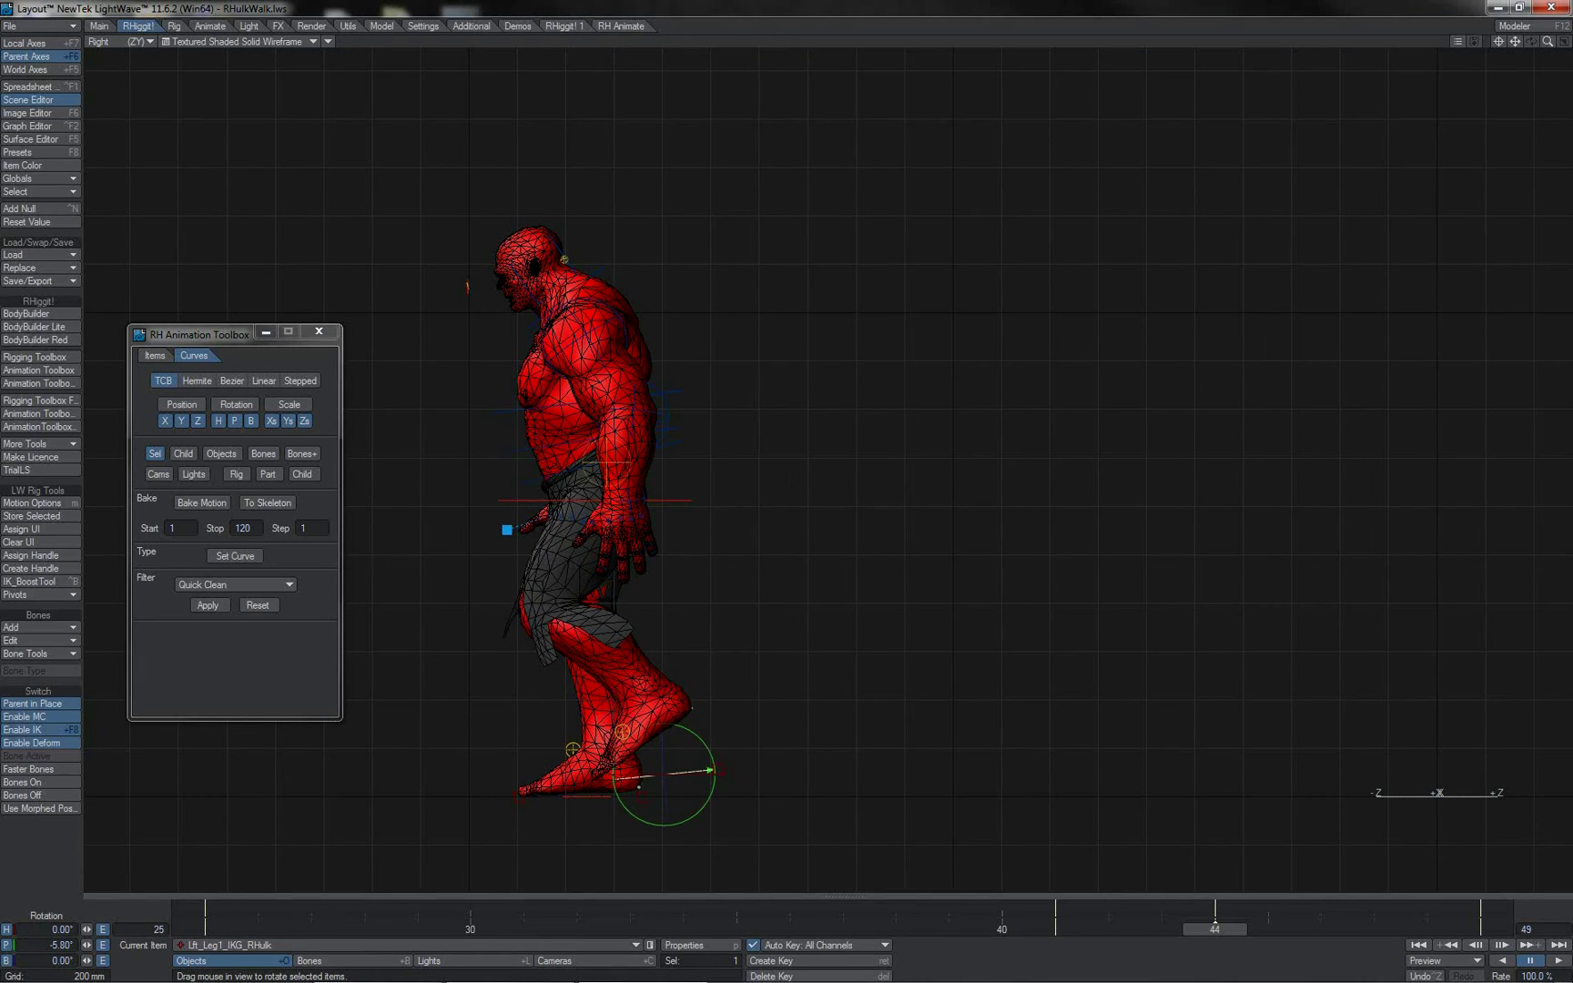
mouse_move(1214, 929)
mouse_down()
mouse_move(1483, 929)
mouse_move(737, 929)
mouse_move(1481, 928)
mouse_move(790, 929)
mouse_move(1054, 928)
mouse_up()
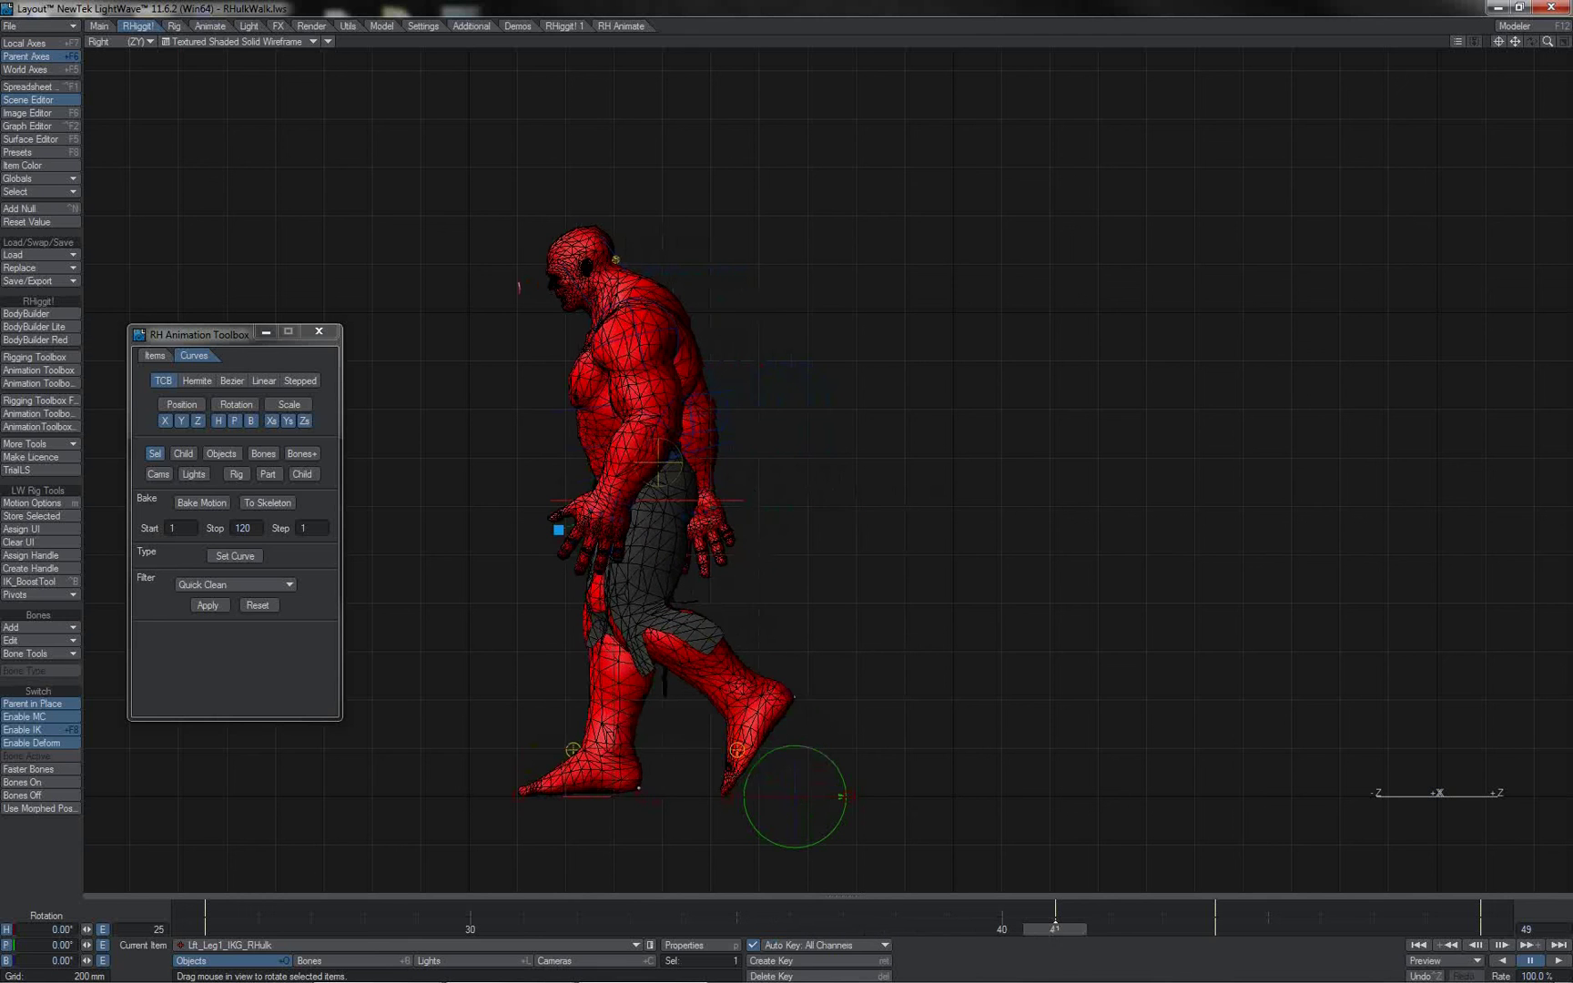
click(737, 751)
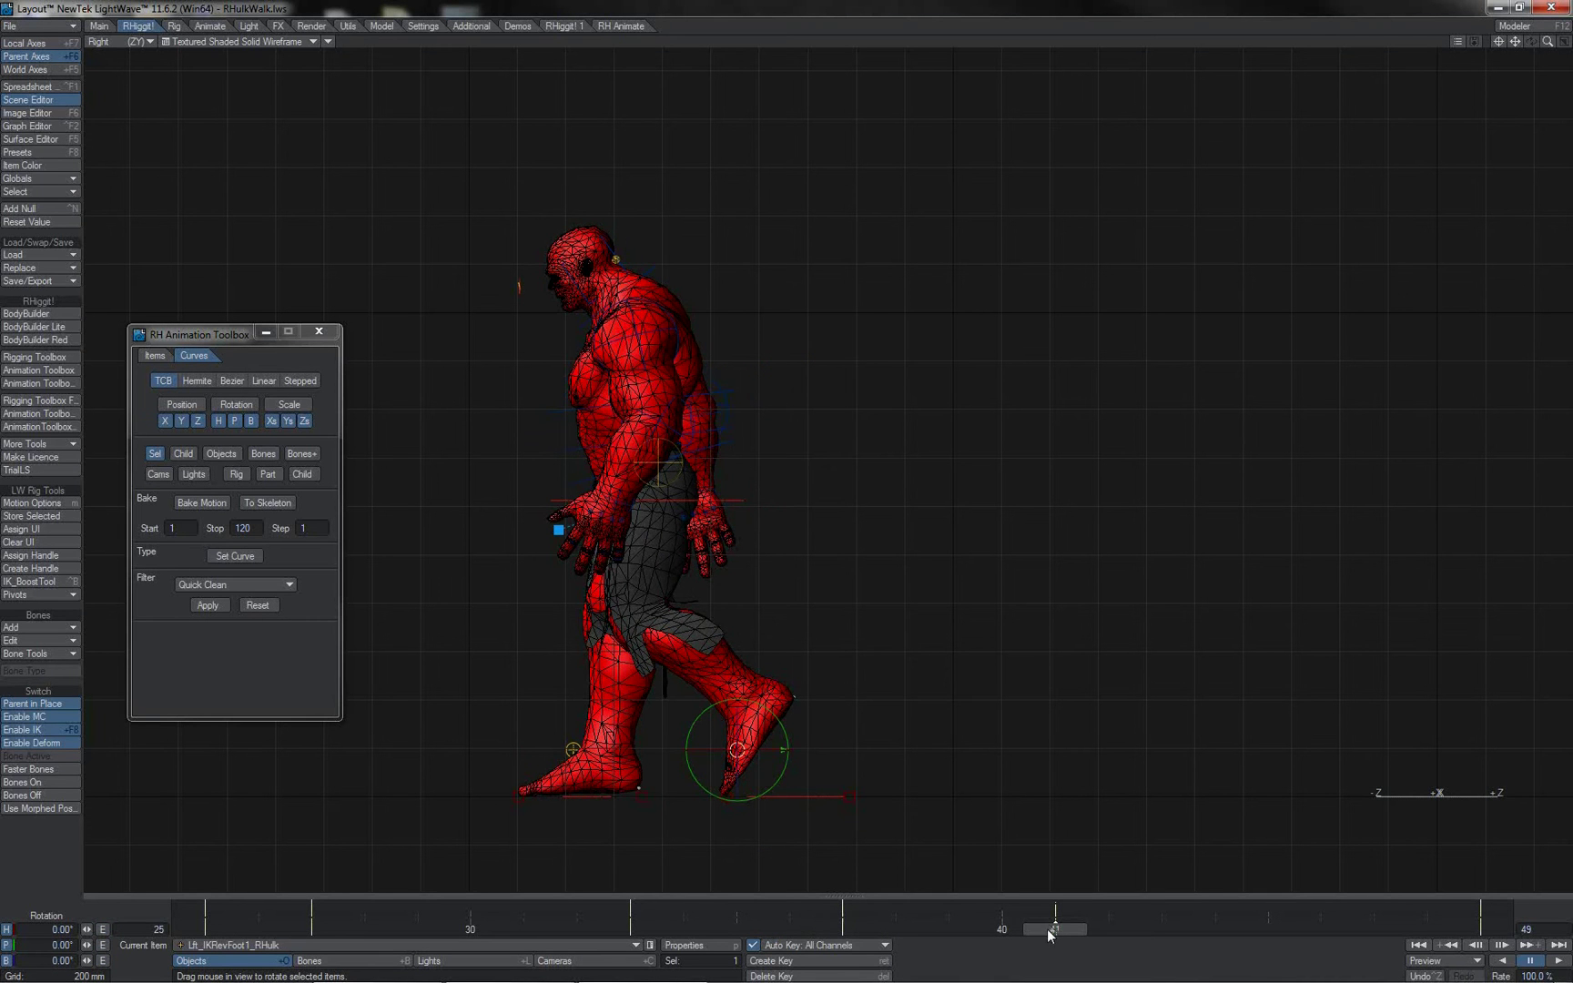
drag(1051, 929, 577, 928)
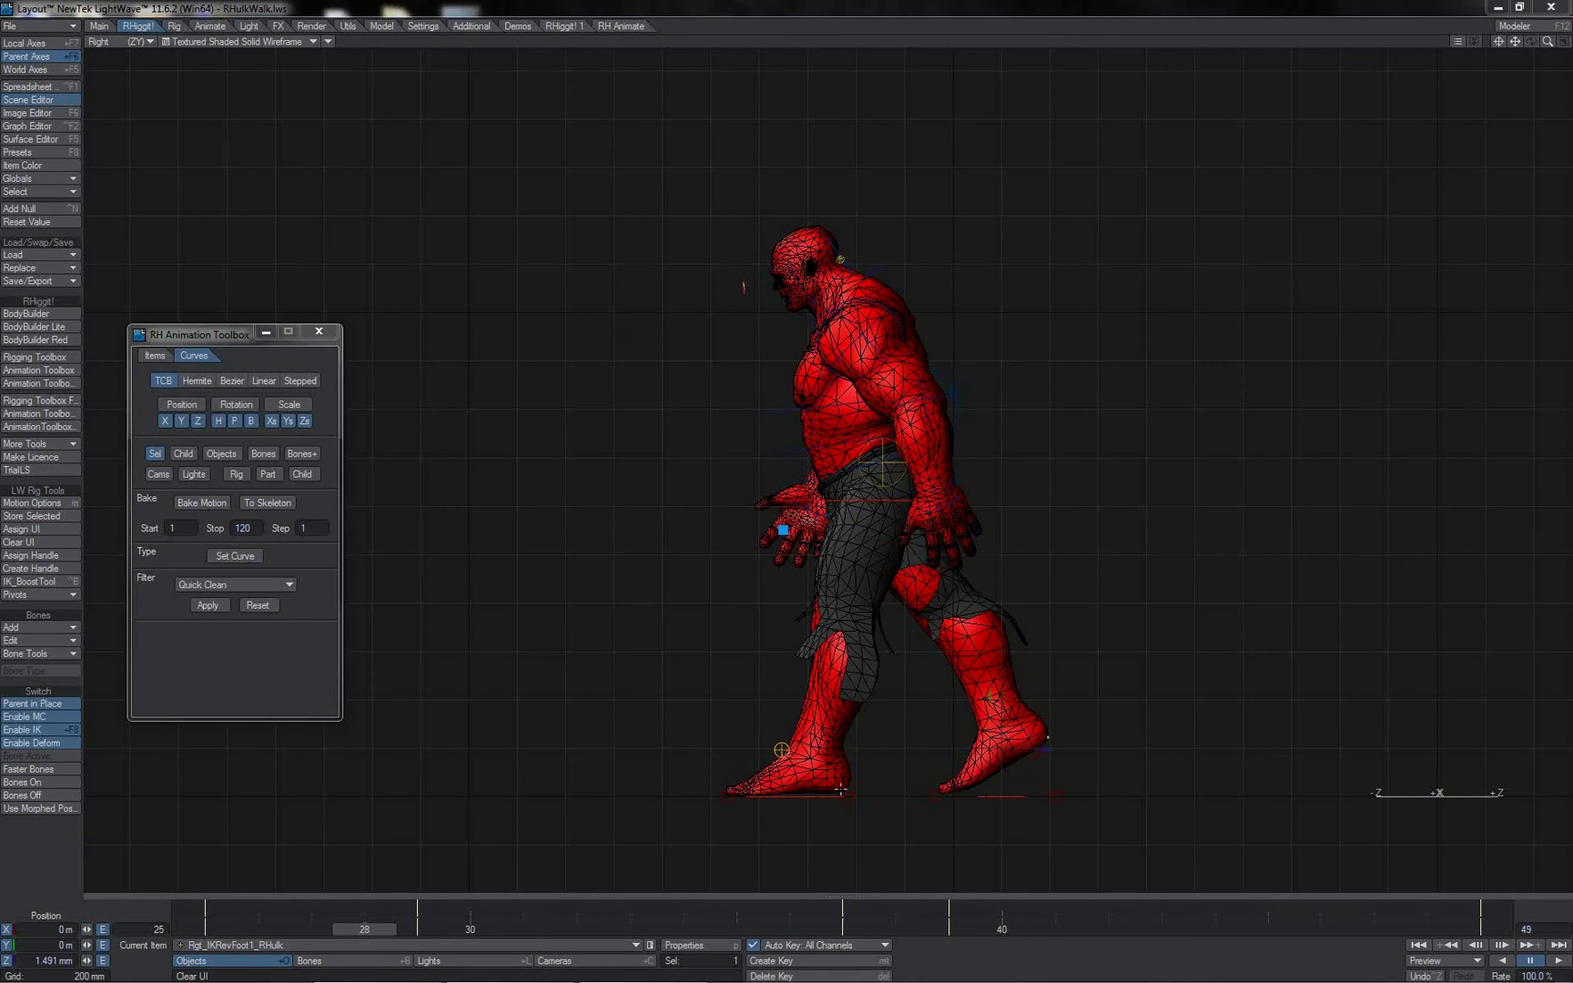
- Try to reposition the right reverse-foot control at frame 30, then undo the move
drag(367, 932, 312, 931)
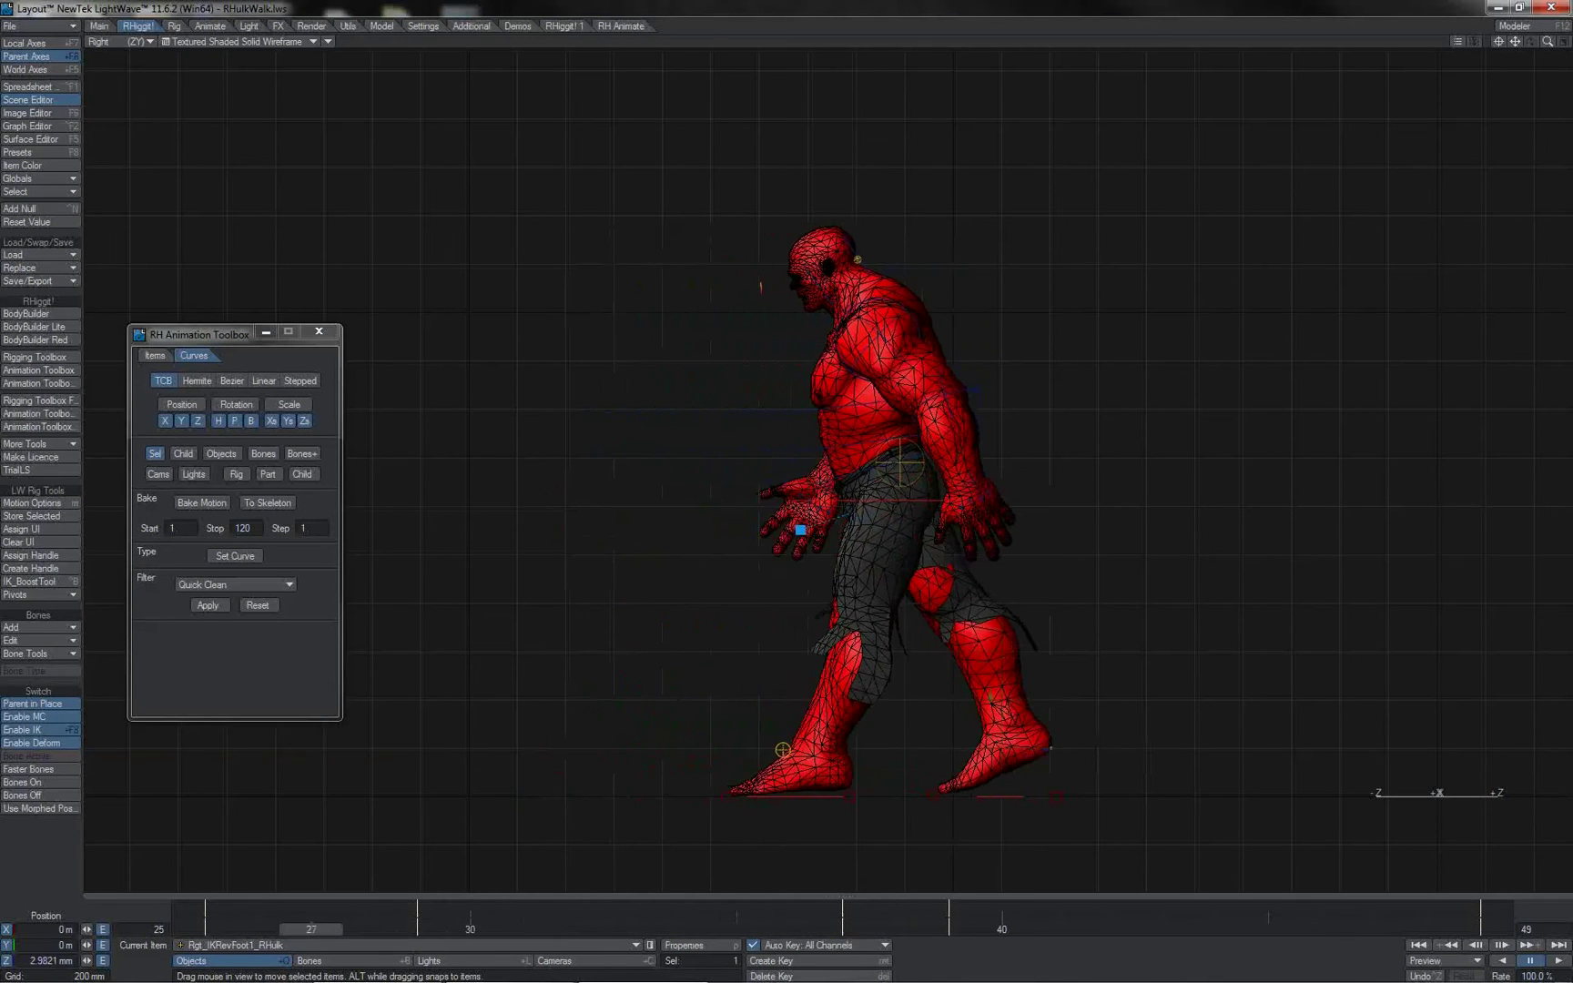
drag(365, 930, 470, 929)
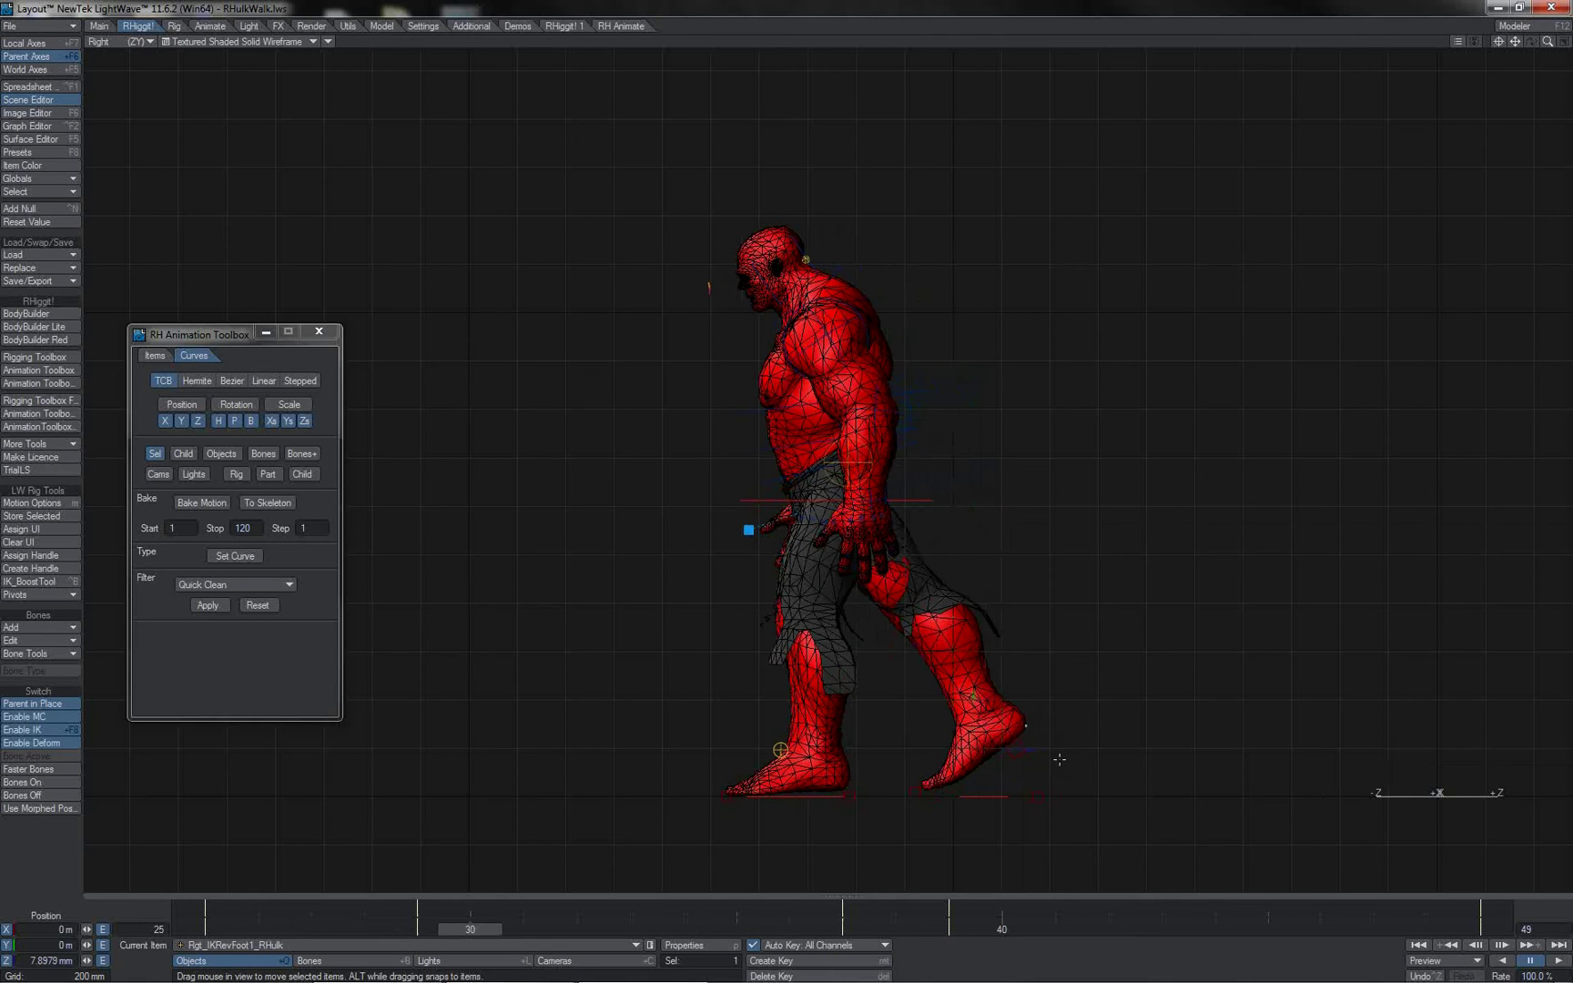
drag(1063, 721, 1051, 709)
key(ctrl+z)
- Show the rig's offset controls and select the right leg's IK goal offset control near the foot
key(4)
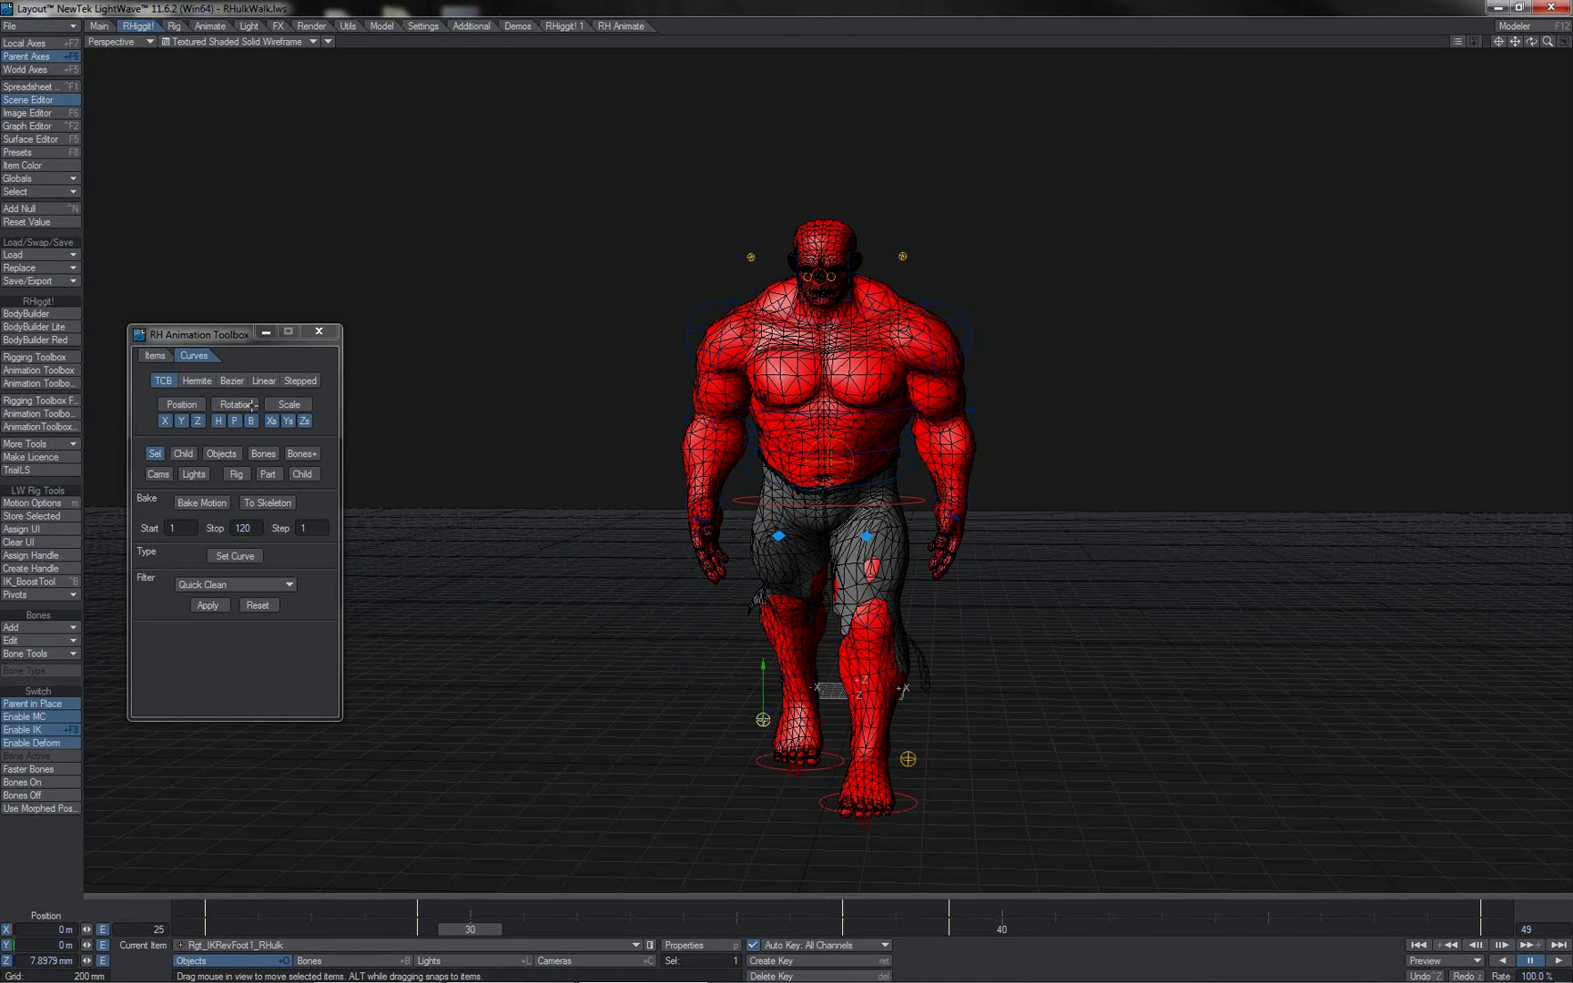
click(155, 356)
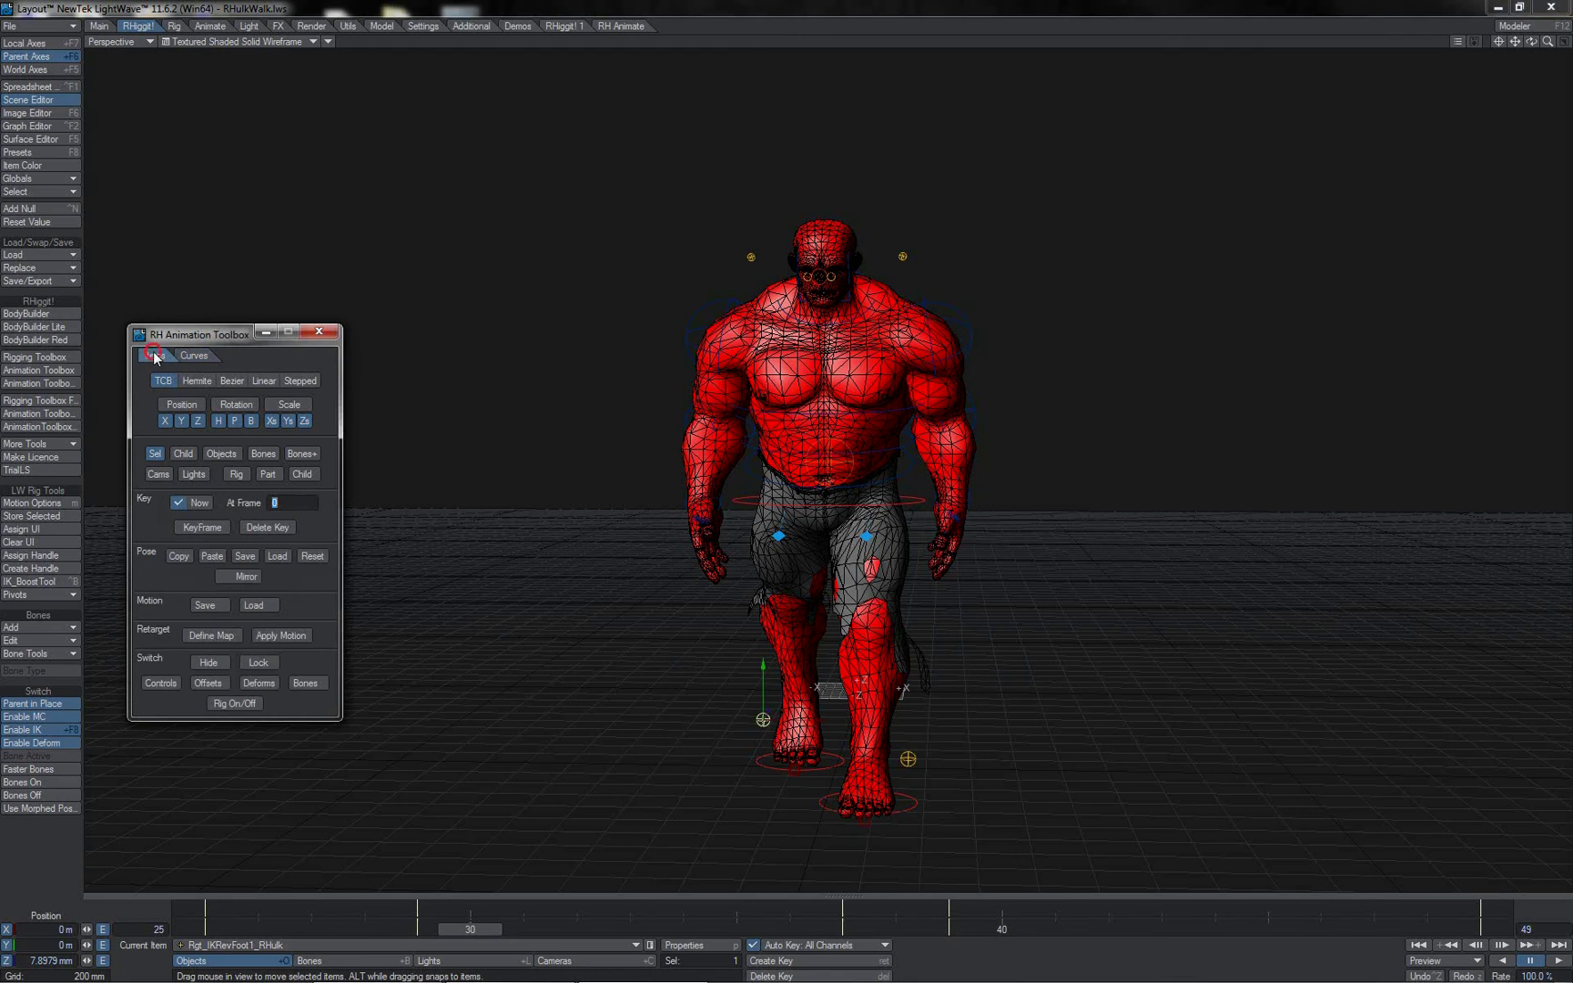
click(216, 682)
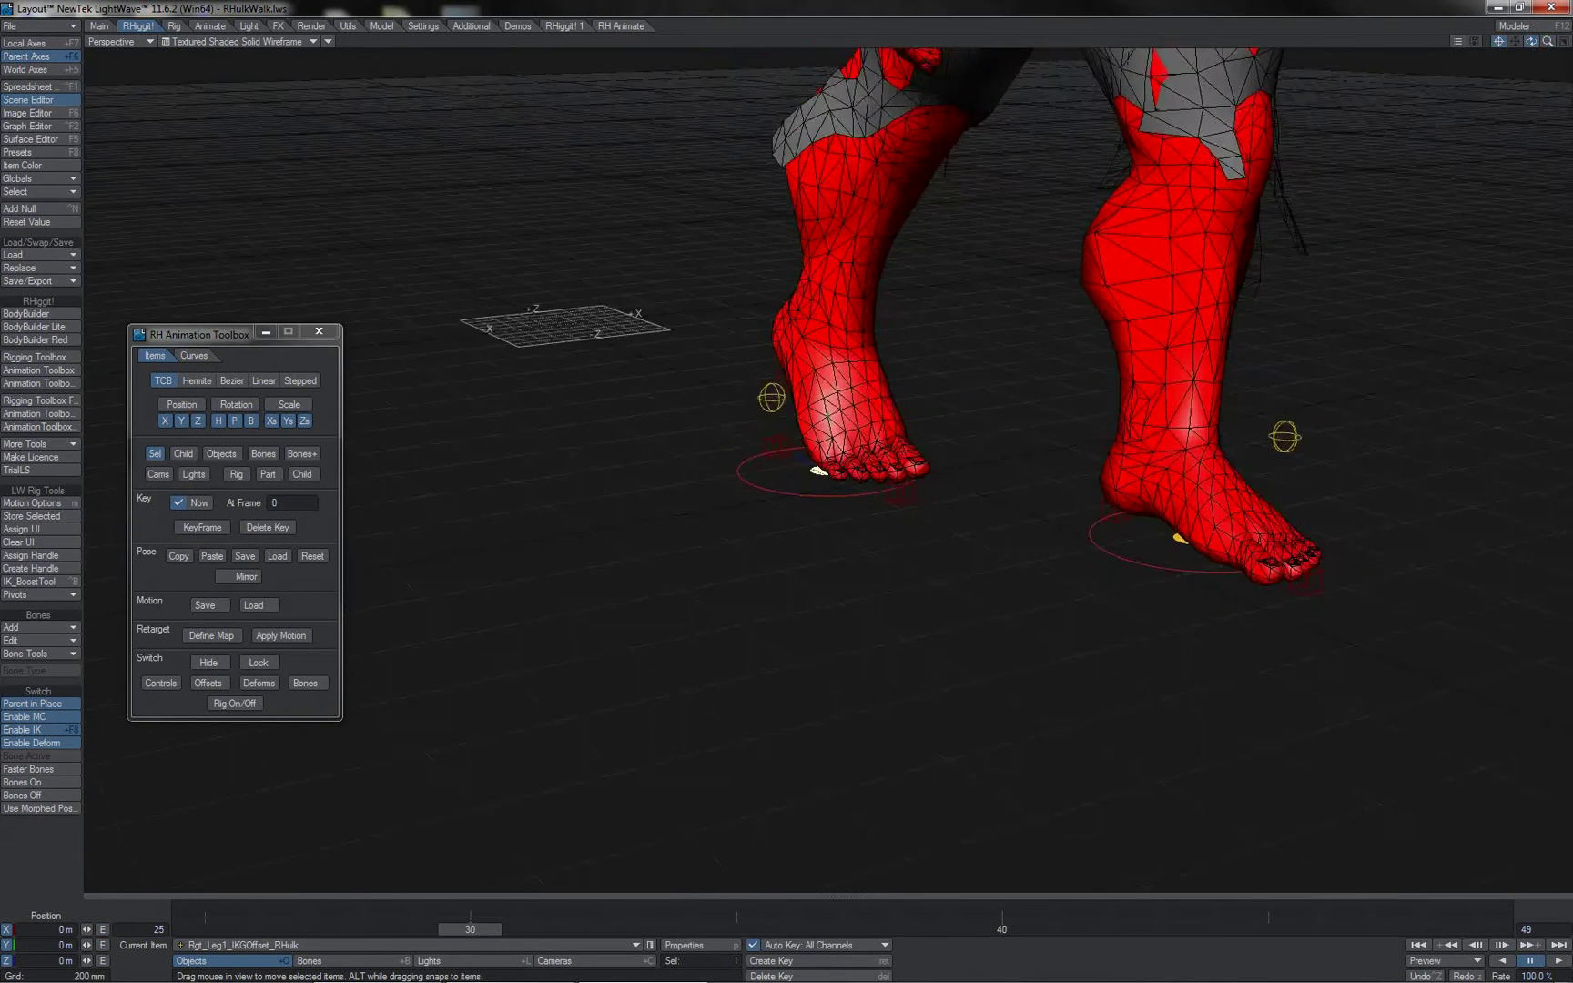
drag(1532, 41, 1571, 41)
key(3)
click(789, 468)
- Key the right leg's IK goal offset at its zero position at frames 29 and 37
mouse_move(471, 929)
mouse_down()
mouse_move(204, 930)
mouse_move(949, 929)
mouse_move(470, 932)
mouse_up()
key(Down)
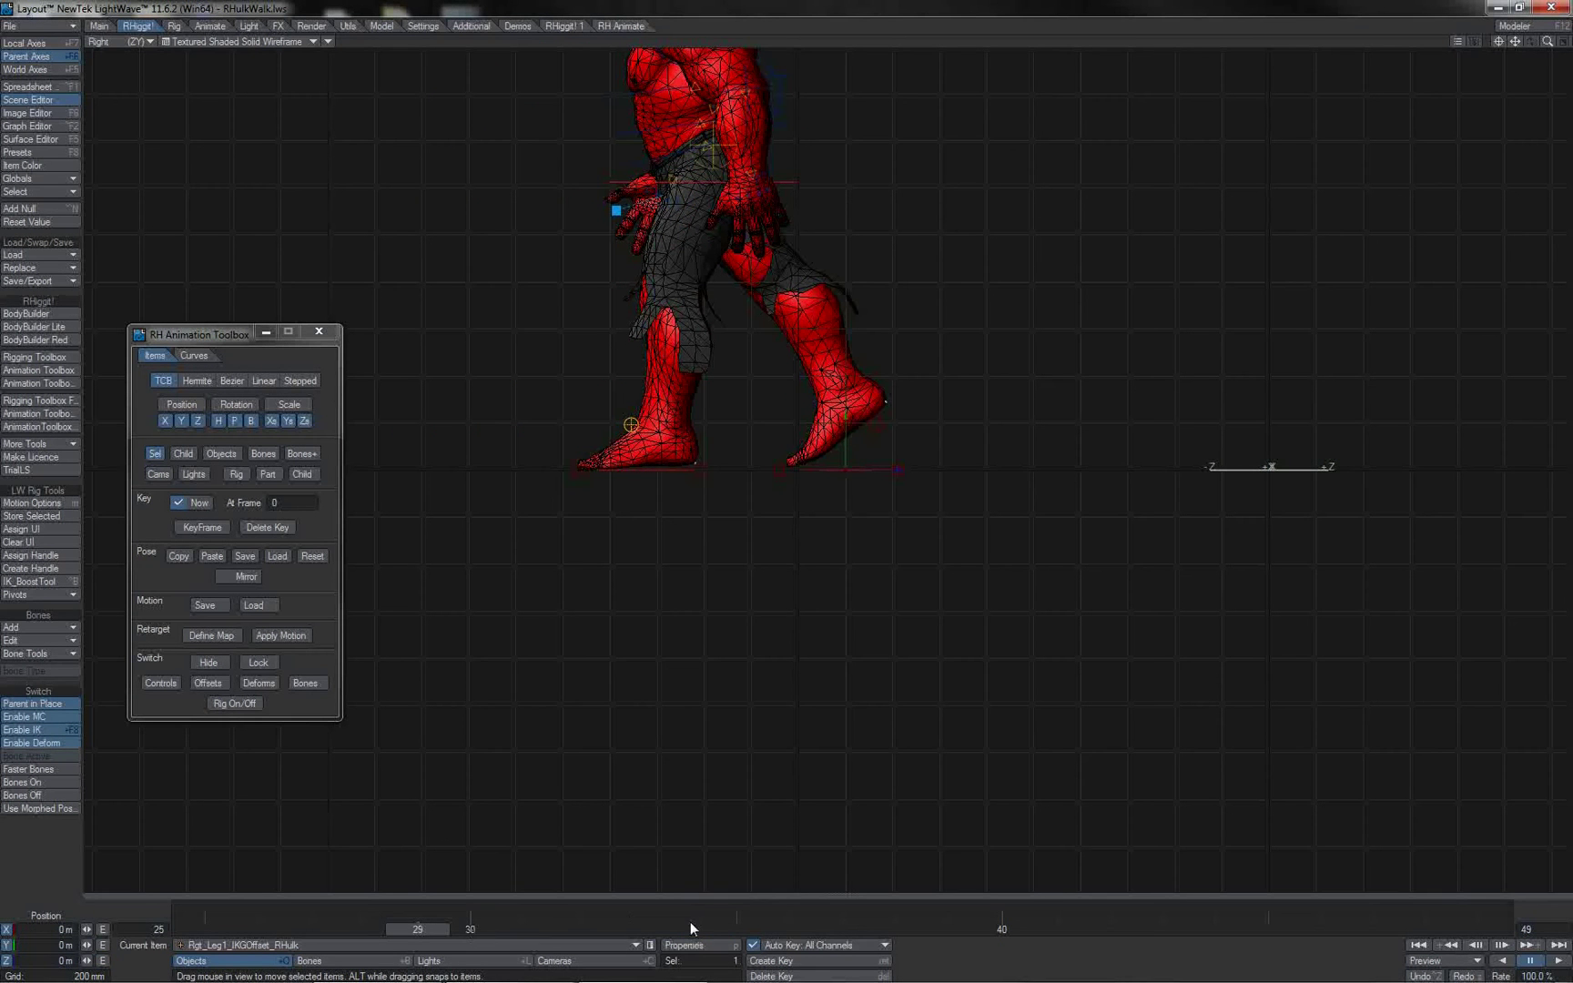
mouse_move(411, 929)
mouse_down()
mouse_move(205, 928)
mouse_move(470, 929)
mouse_move(418, 929)
mouse_up()
key(Right)
key(Left)
key(Left)
key(Right)
drag(417, 930, 843, 930)
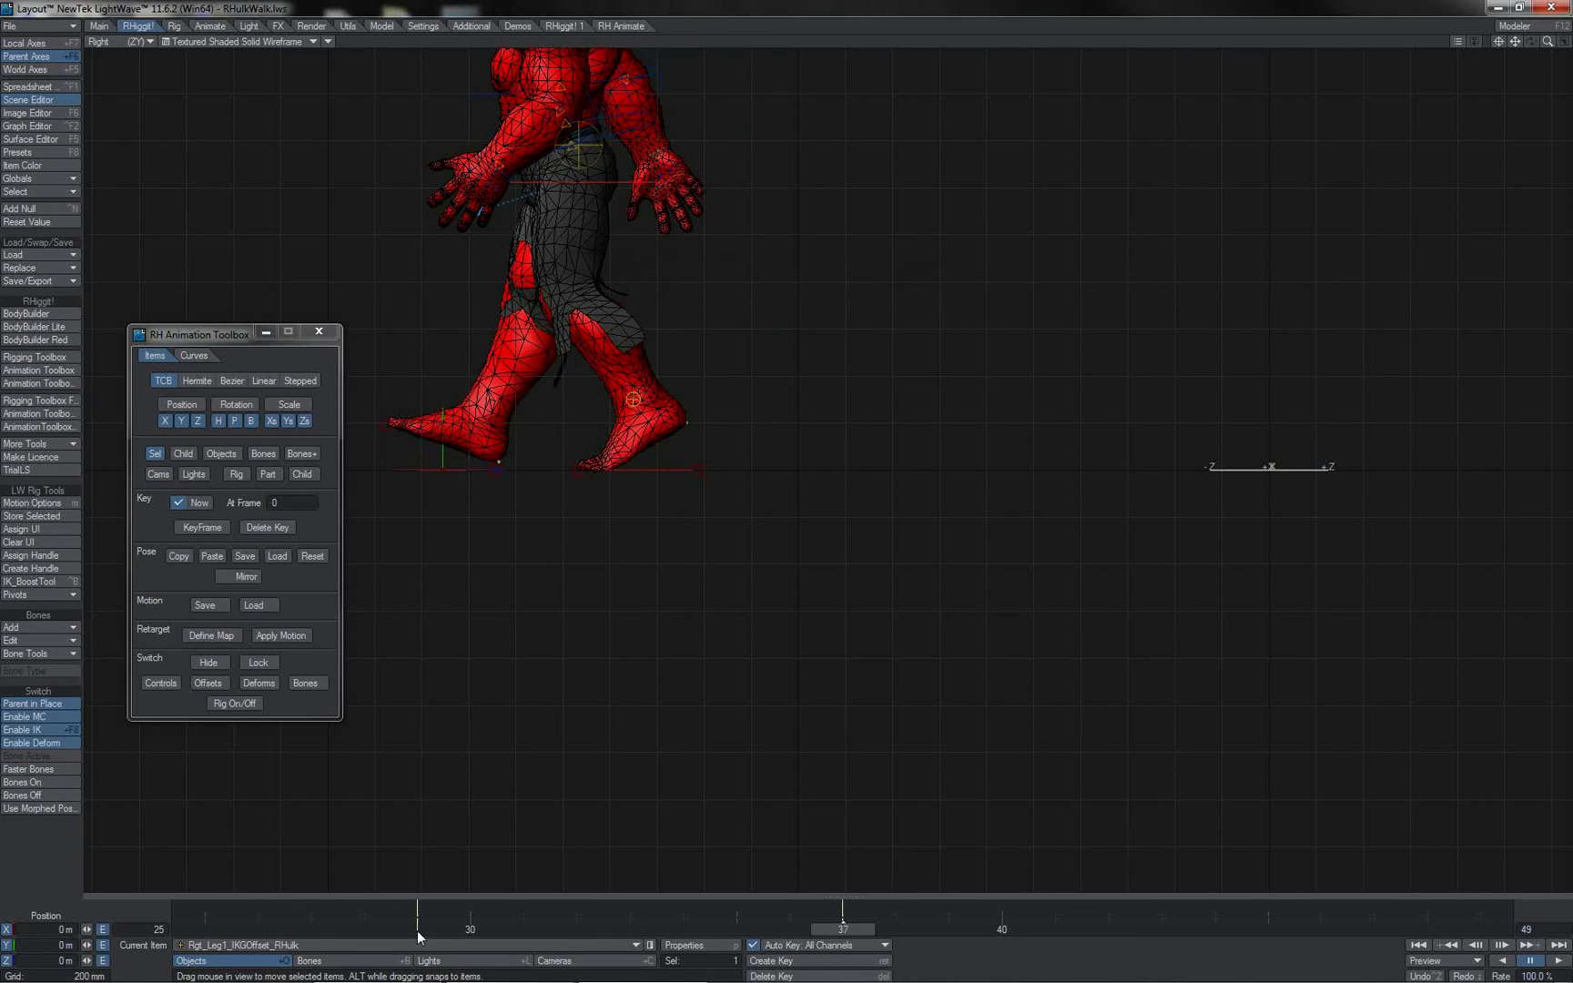
- At frame 33, rotate the right leg's IK goal offset and move it to Y about 146 mm and Z about 115 mm
drag(831, 924, 629, 929)
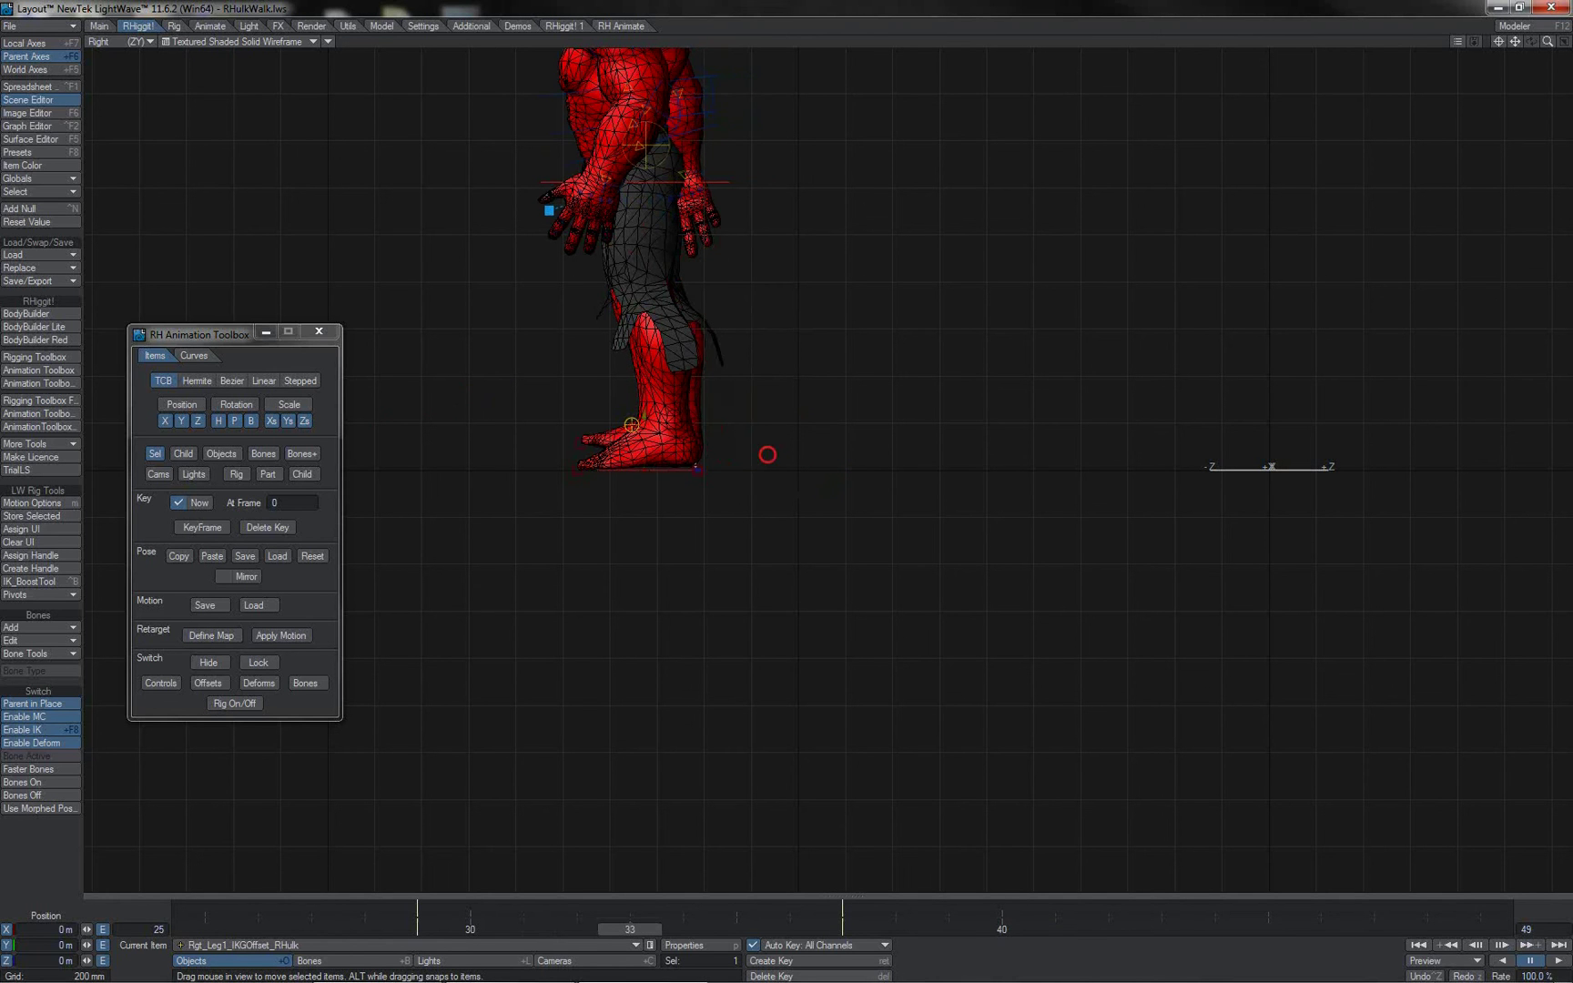
drag(770, 449, 627, 394)
key(y)
key(t)
drag(720, 376, 746, 353)
- Examine the right foot's swing through frame 37 in perspective and inspect the right leg IK goal's keys
key(4)
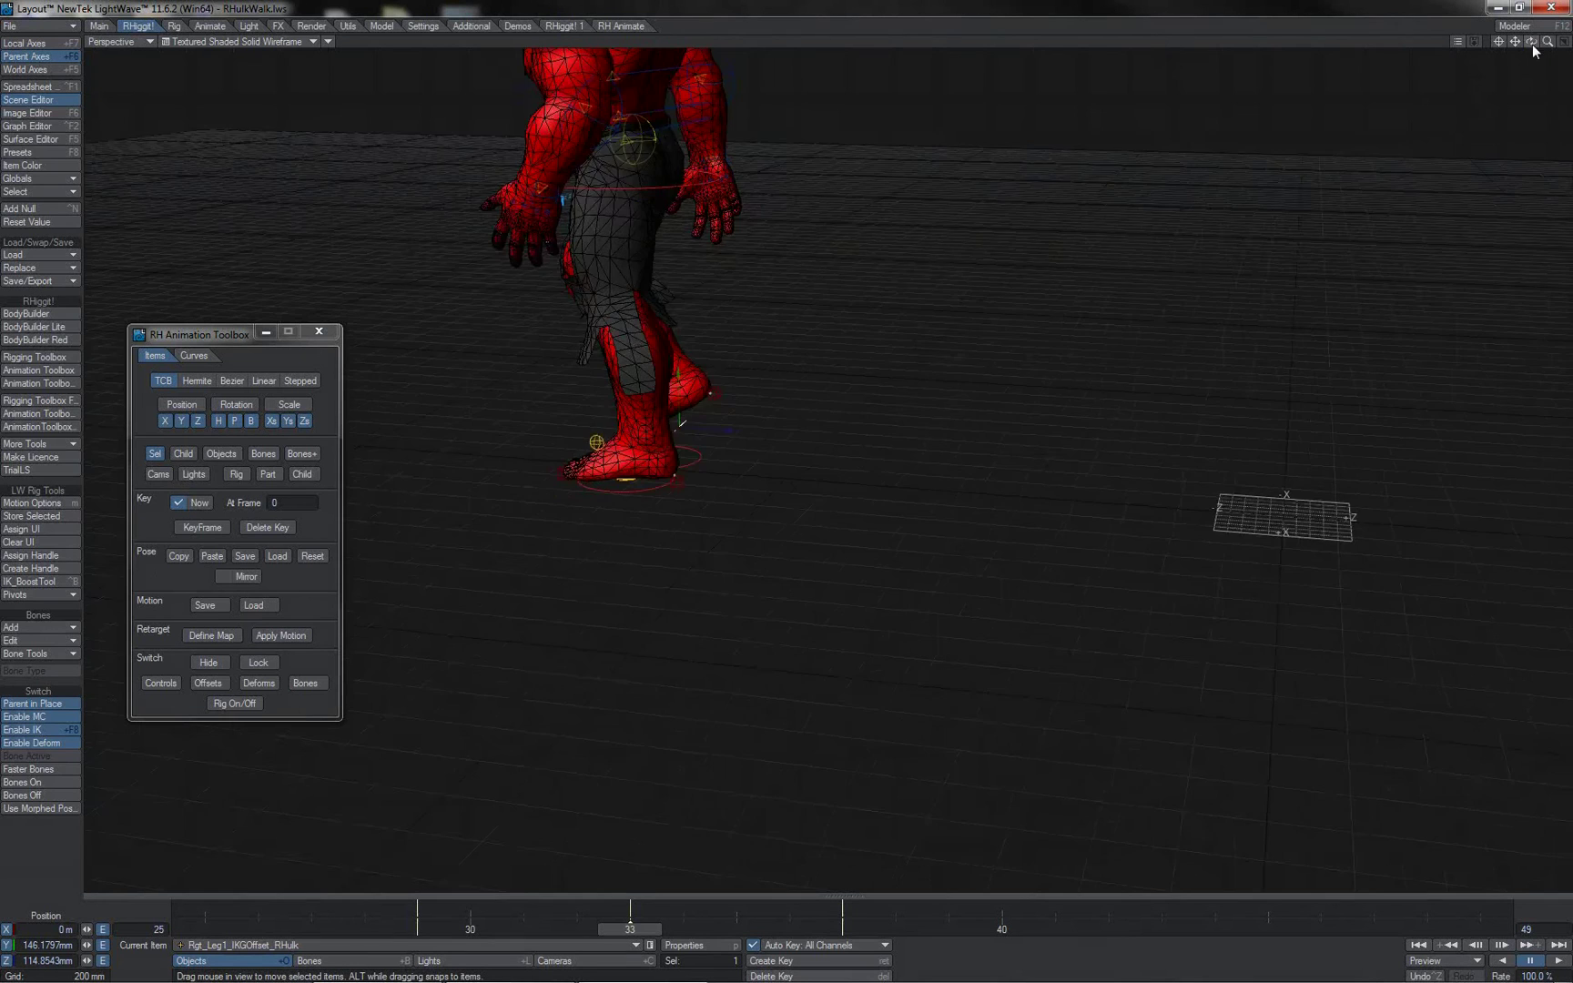
alt+drag(1050, 215, 1247, 215)
alt+drag(1075, 355, 1151, 340)
mouse_move(646, 923)
mouse_down()
mouse_move(220, 922)
mouse_move(895, 929)
mouse_move(418, 927)
mouse_move(737, 927)
mouse_up()
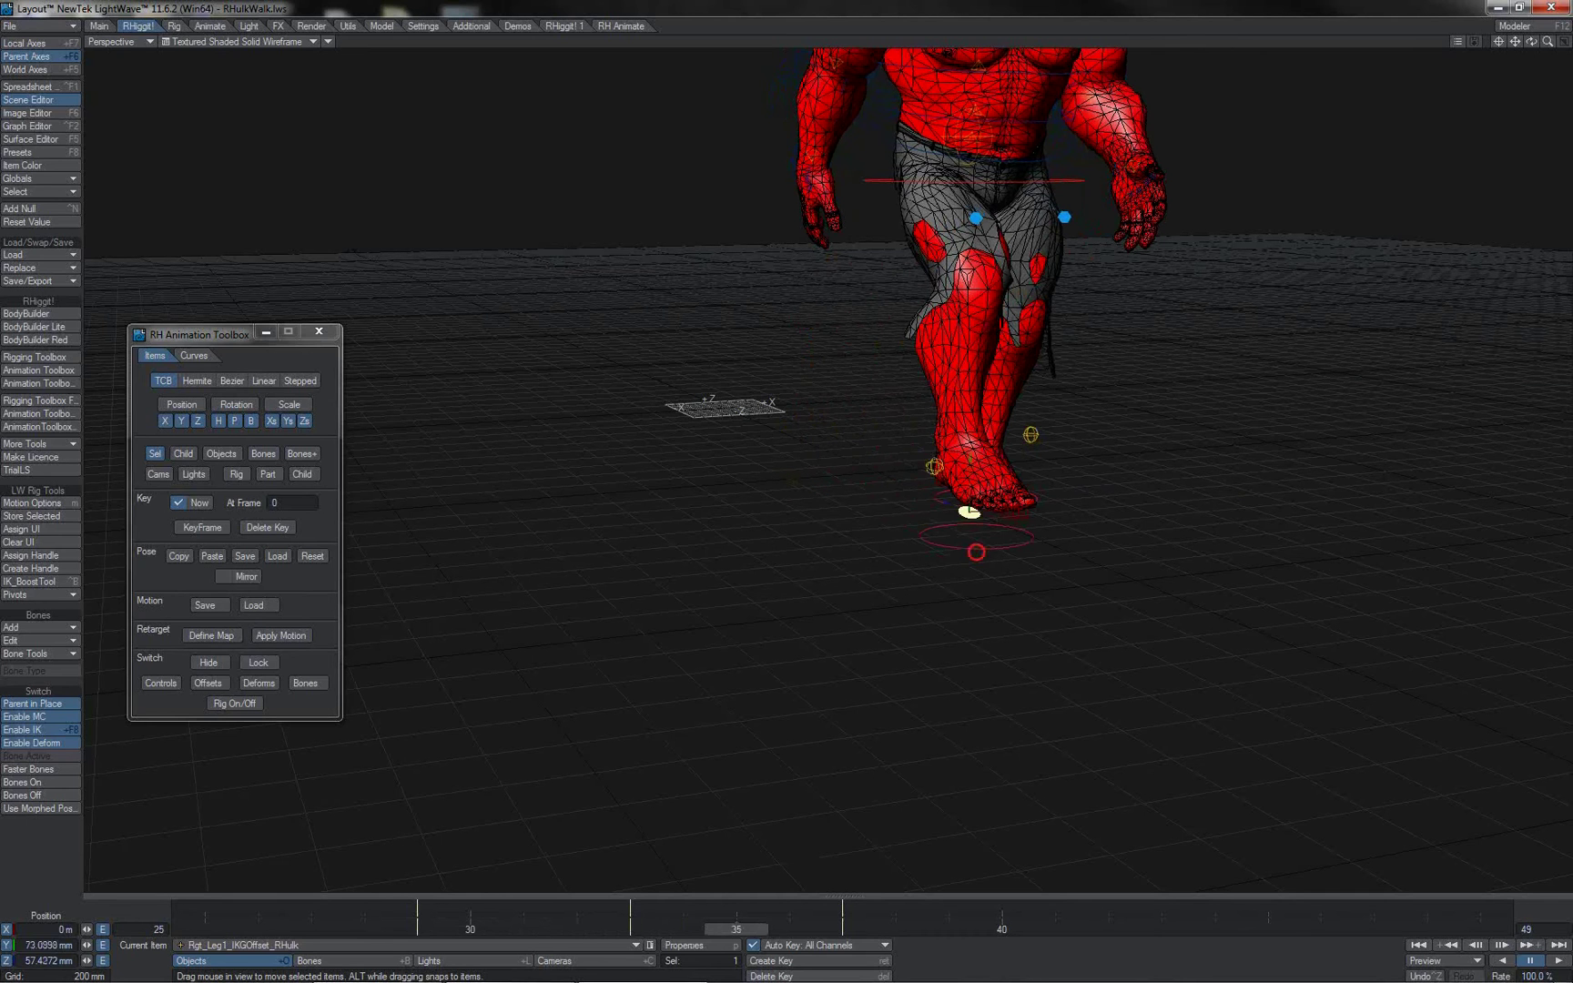
click(976, 552)
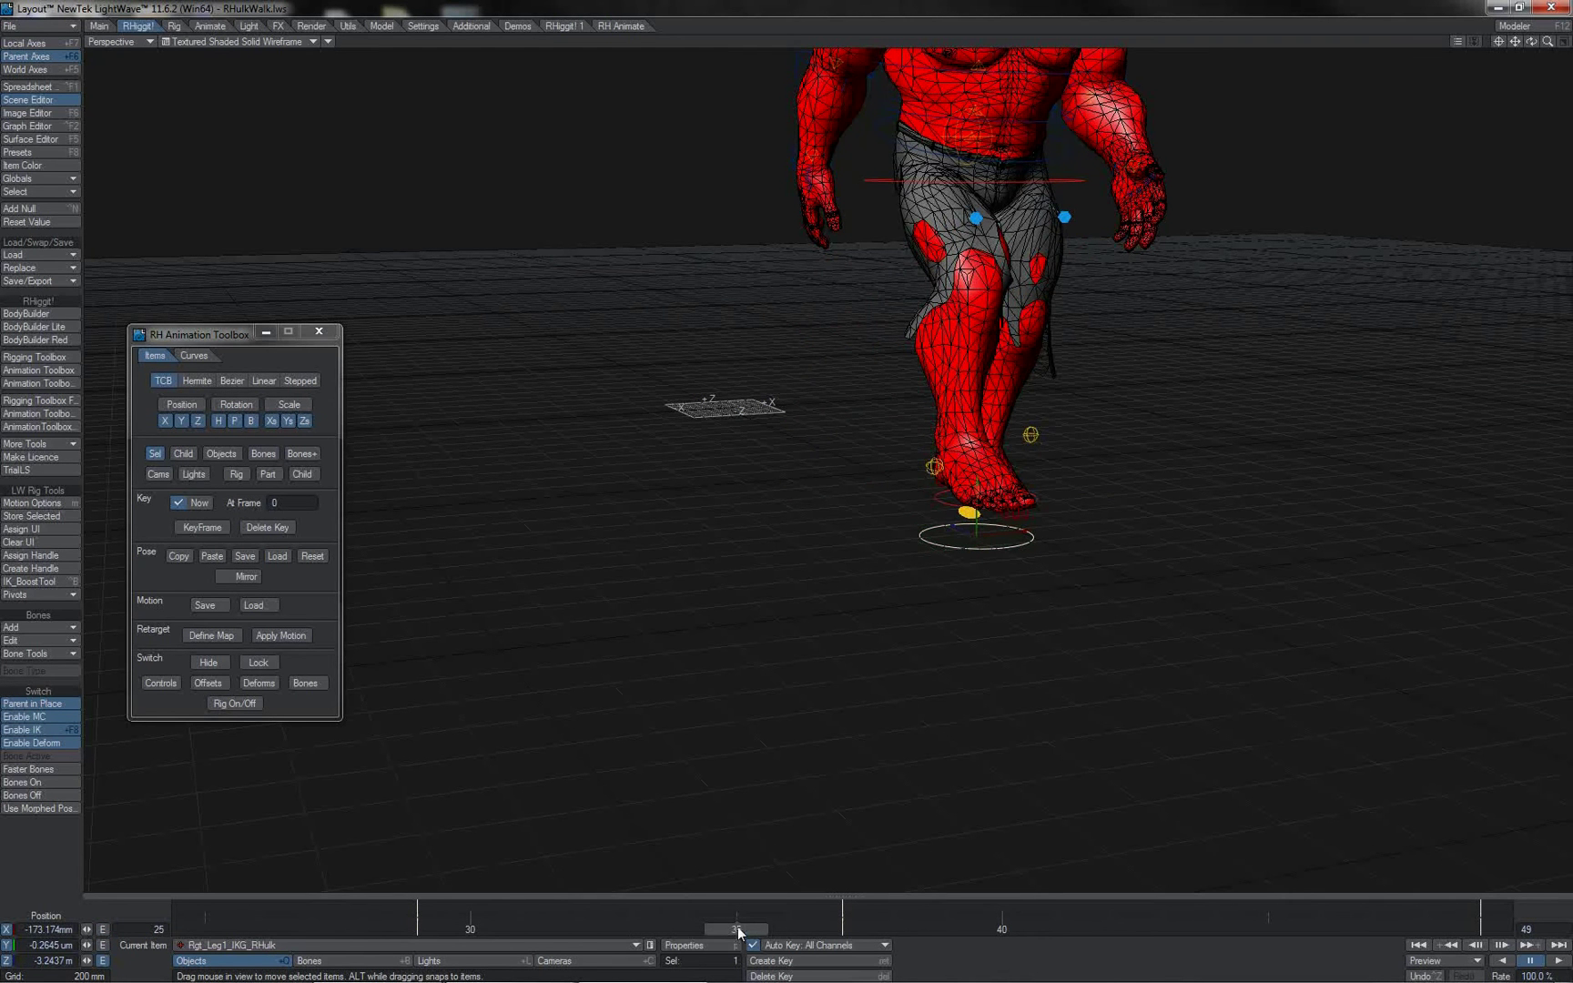
mouse_move(738, 928)
mouse_down()
mouse_move(576, 927)
mouse_move(997, 929)
mouse_move(470, 929)
mouse_move(954, 929)
mouse_move(790, 929)
mouse_move(842, 929)
mouse_up()
- At frame 36, adjust the right leg IK goal offset's pitch and move it forward to Z about -97 mm
key(Down)
key(3)
key(Left)
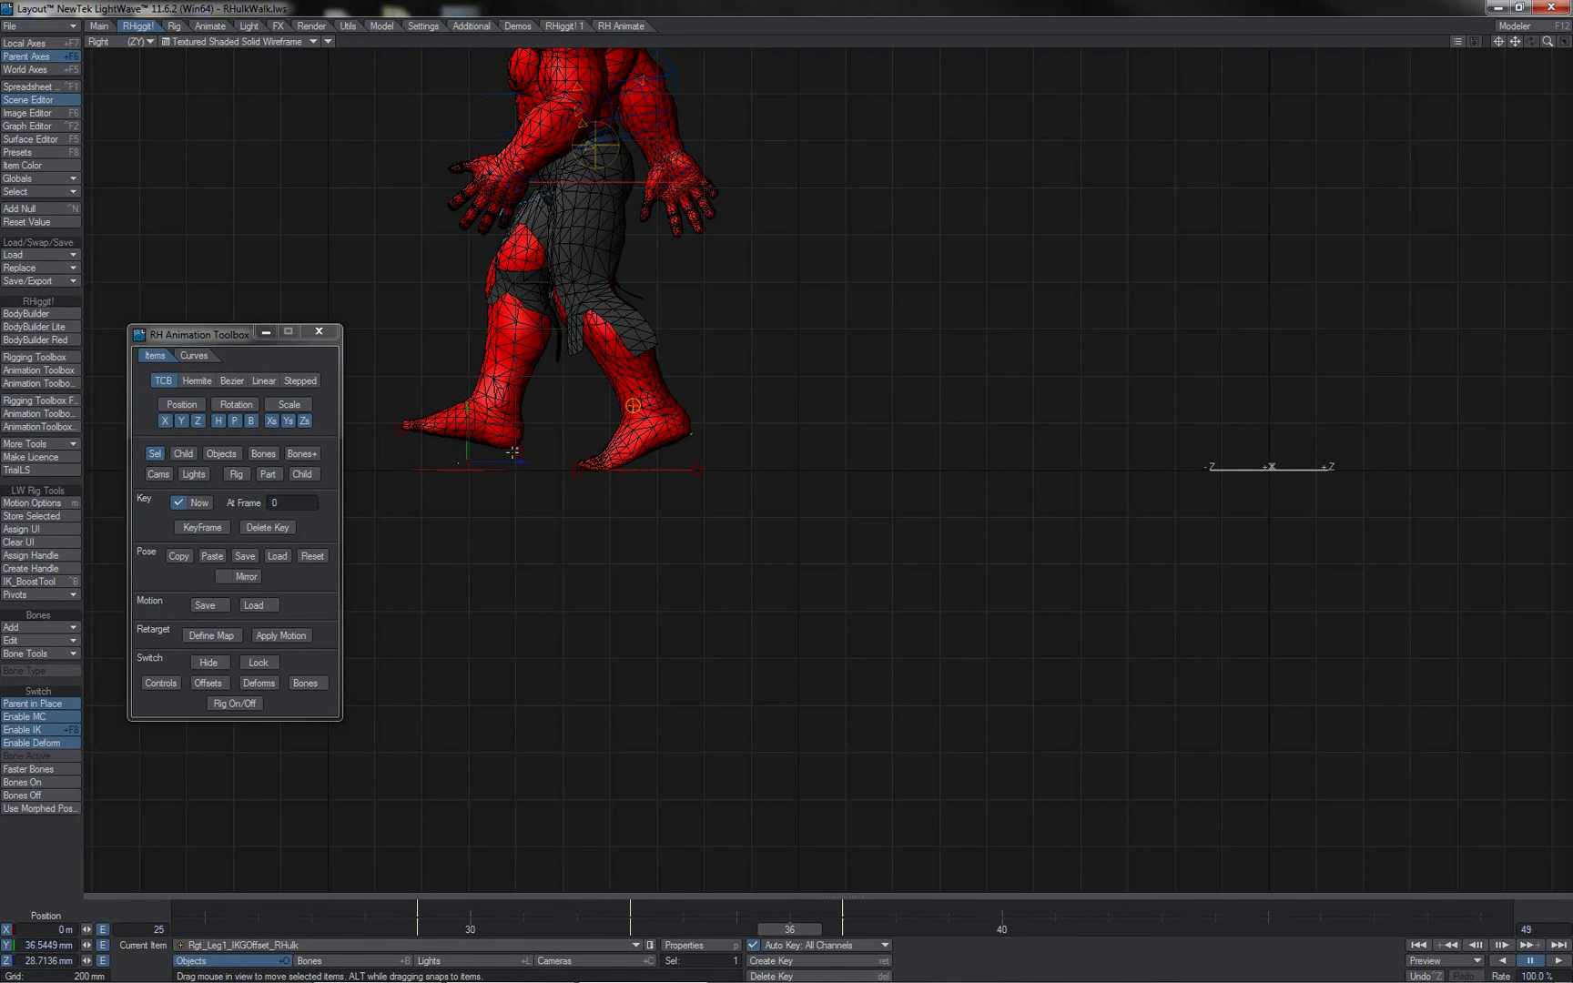
key(y)
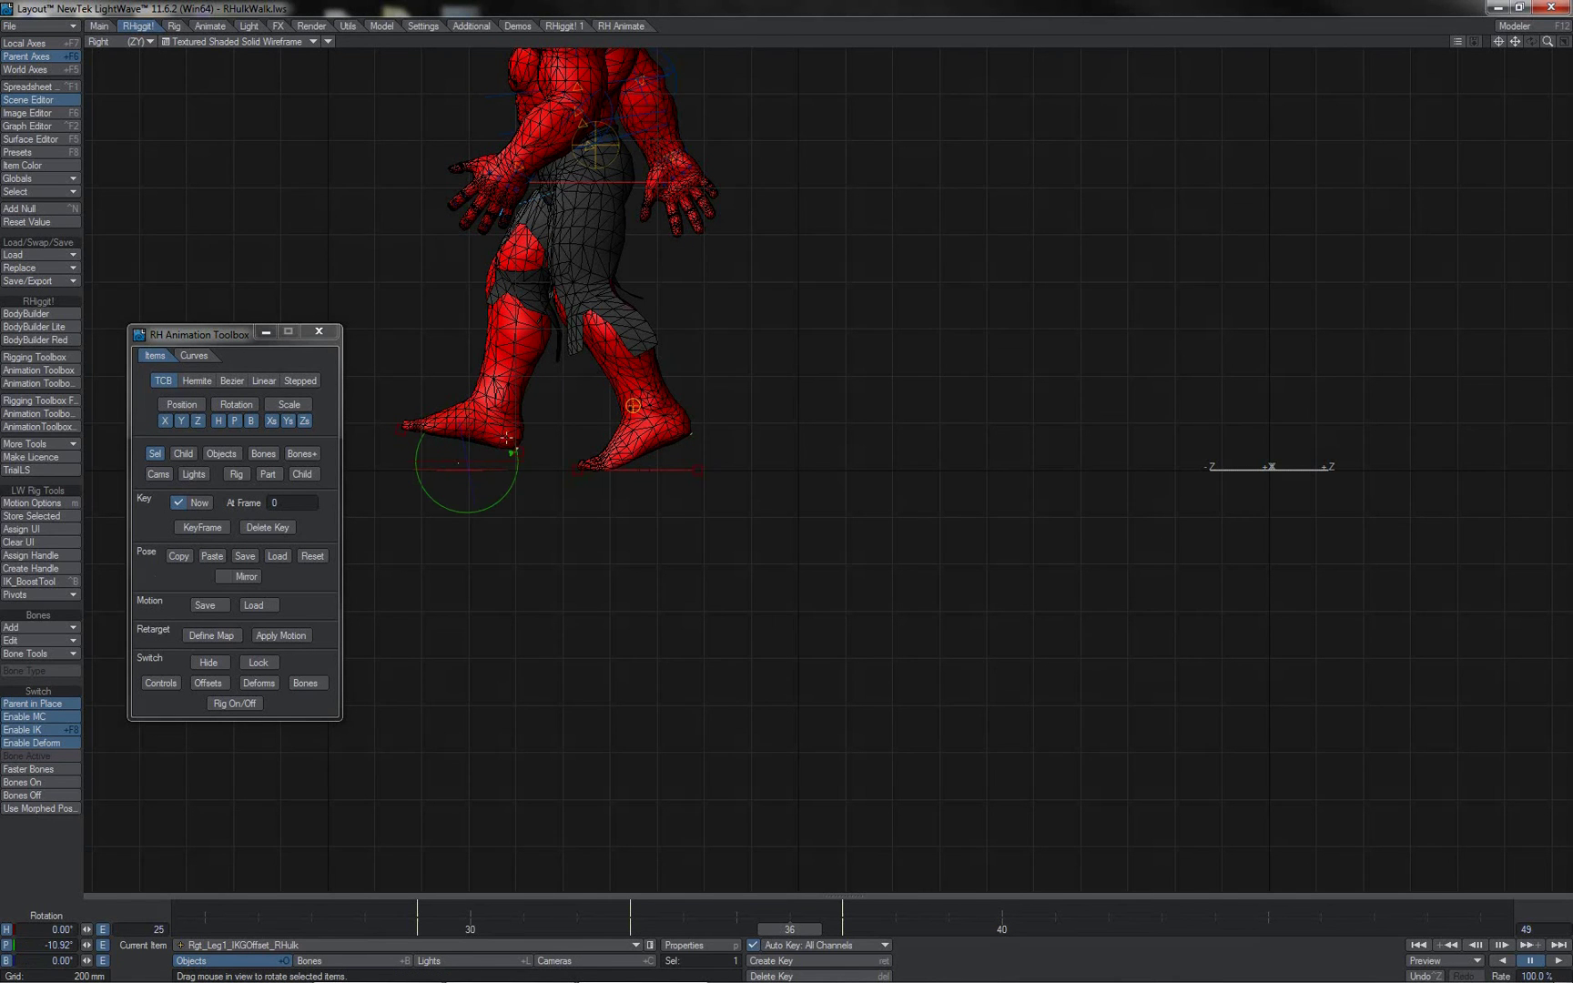
mouse_move(786, 483)
mouse_down()
mouse_move(786, 506)
mouse_move(786, 483)
mouse_up()
key(t)
drag(524, 460, 494, 461)
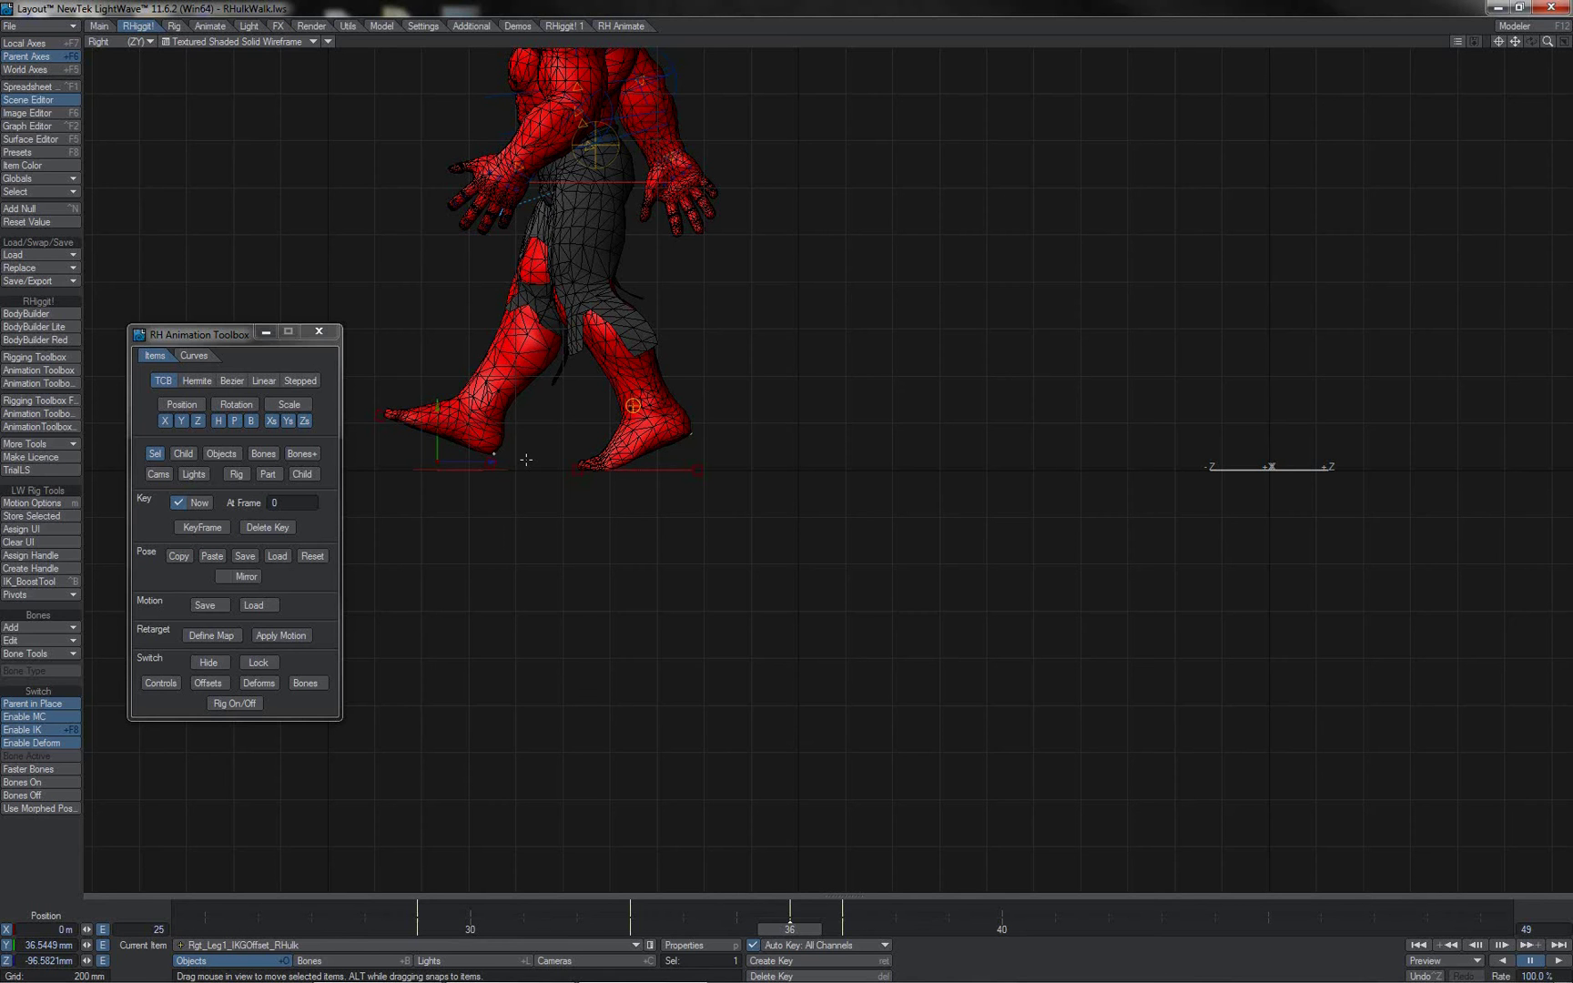
- Examine the right foot's swing and landing frame by frame between frames 33 and 38
key(Right)
key(Left)
key(Left)
key(Left)
key(Left)
key(Right)
key(Right)
key(Right)
key(Right)
key(Right)
key(Left)
key(Left)
key(Left)
key(Left)
key(Right)
key(Right)
key(Right)
key(Right)
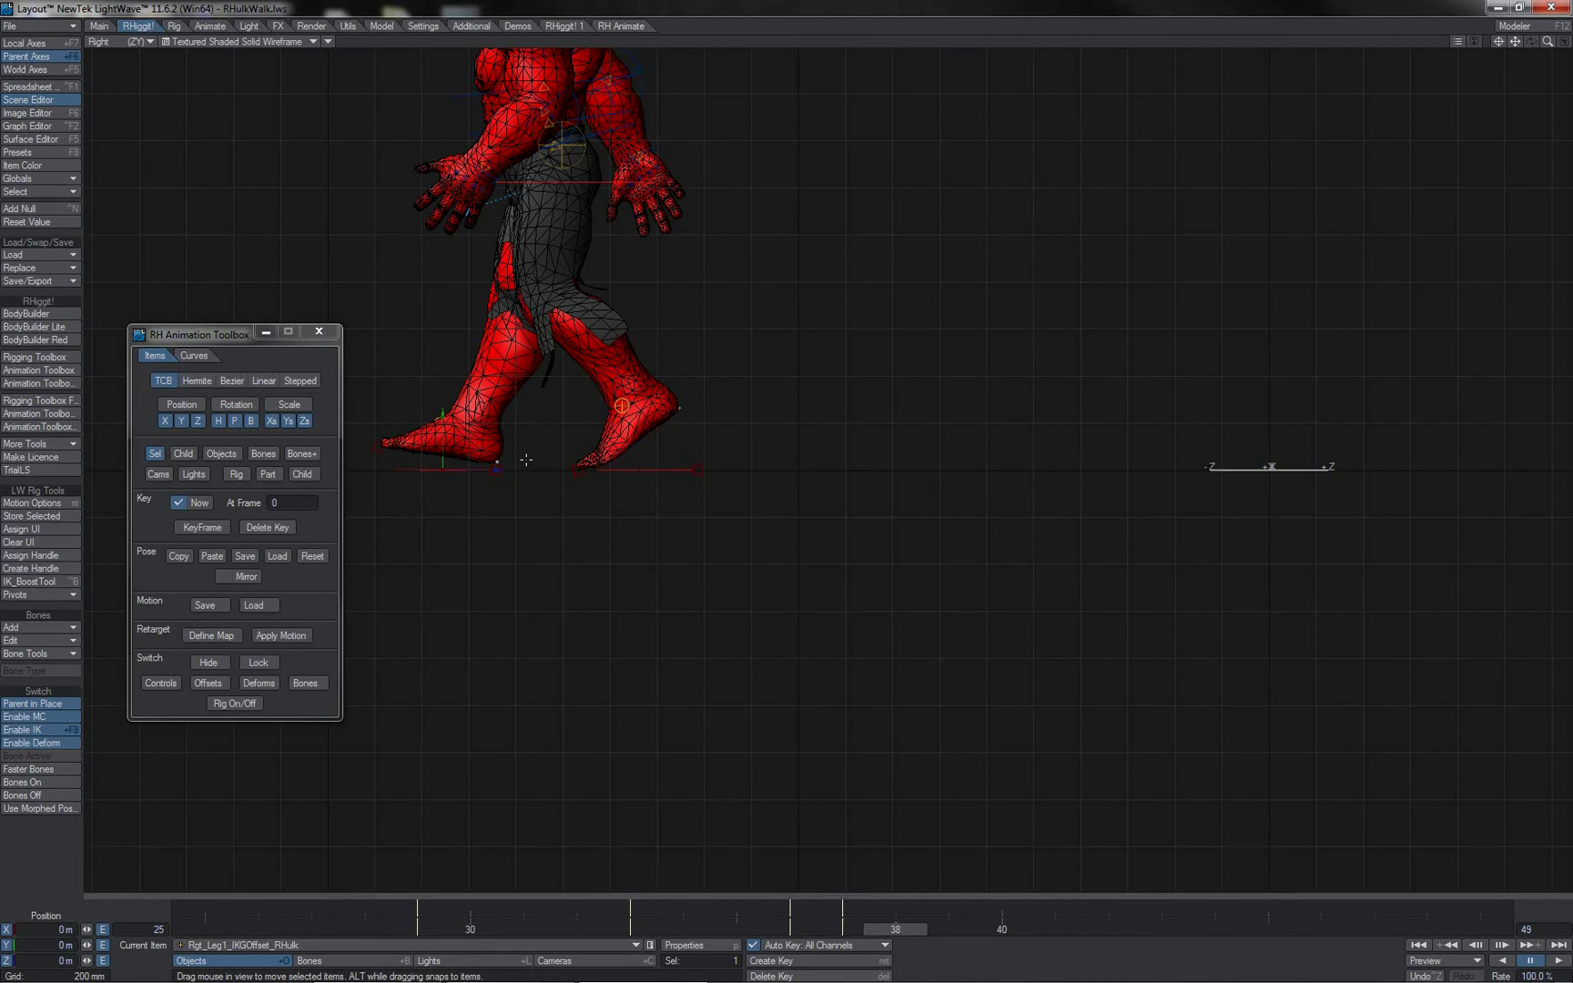
- In the perspective view, try shifting the main root offset sideways and banking it about -14° at frame 38
key(4)
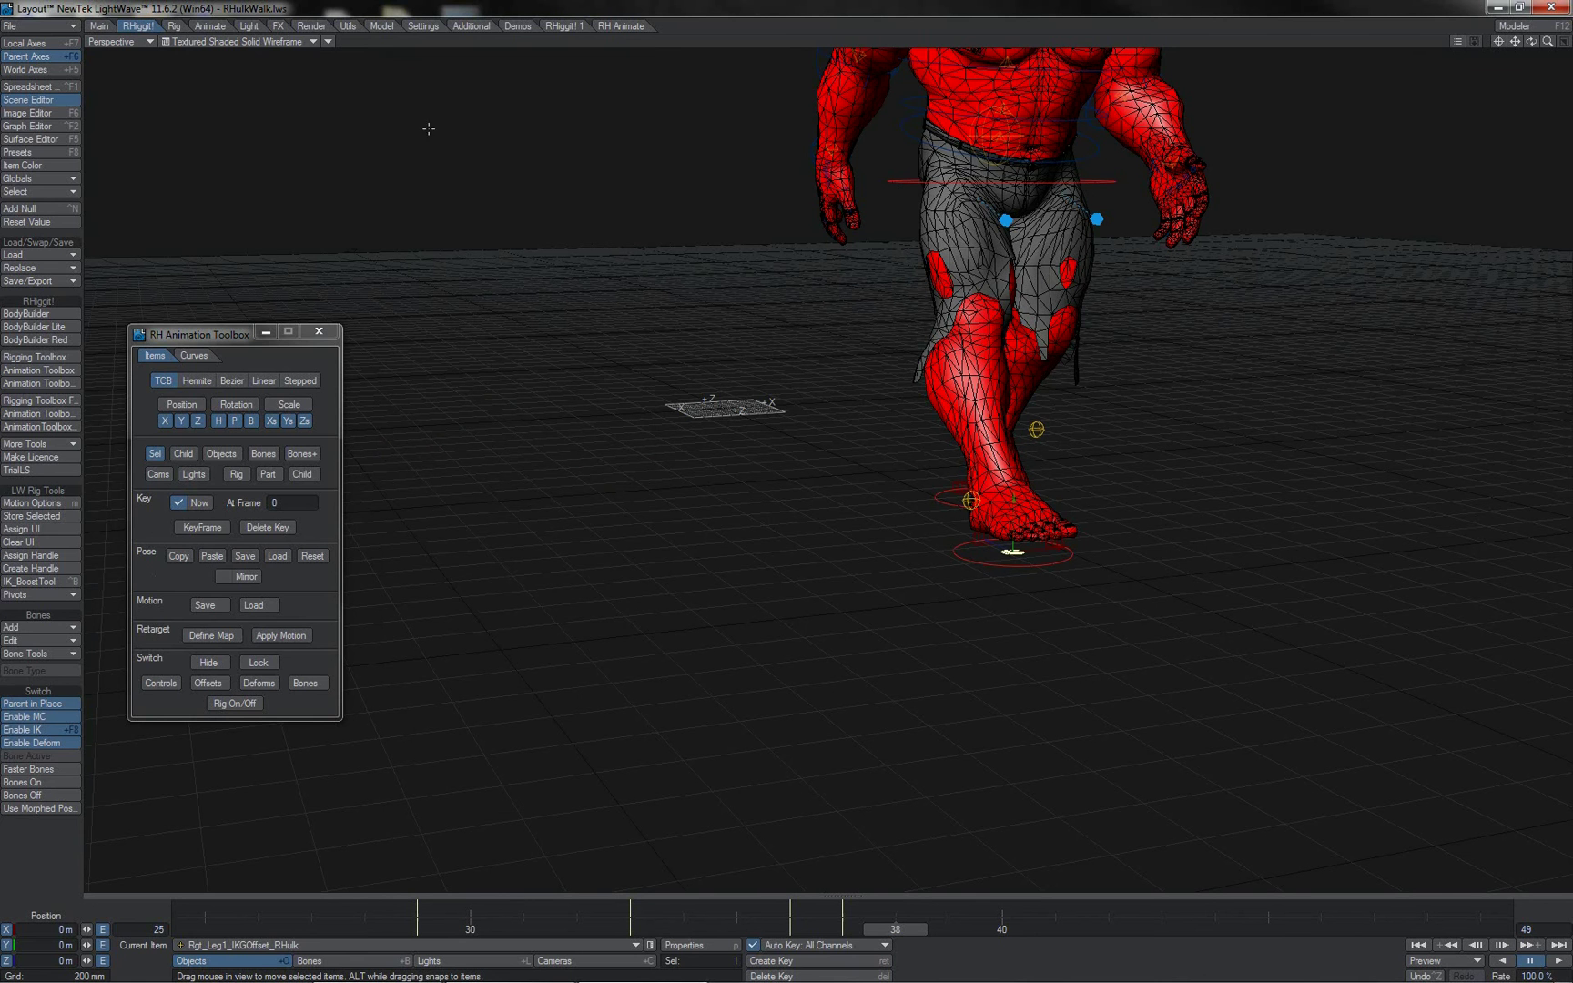
click(290, 41)
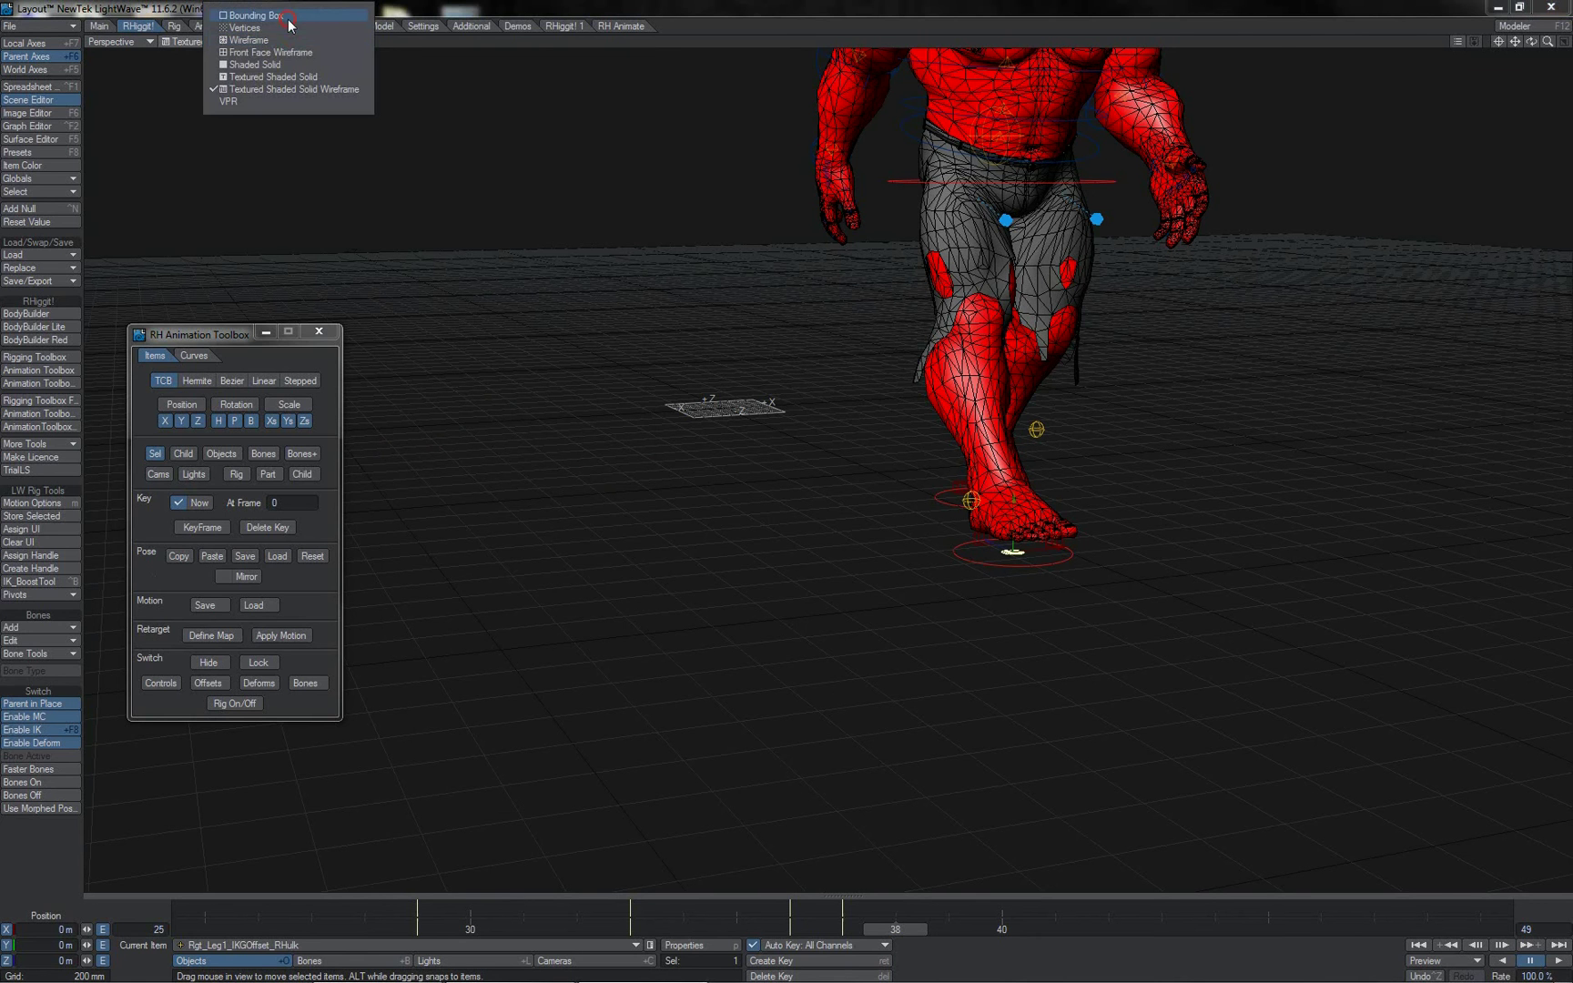
click(288, 18)
click(1096, 179)
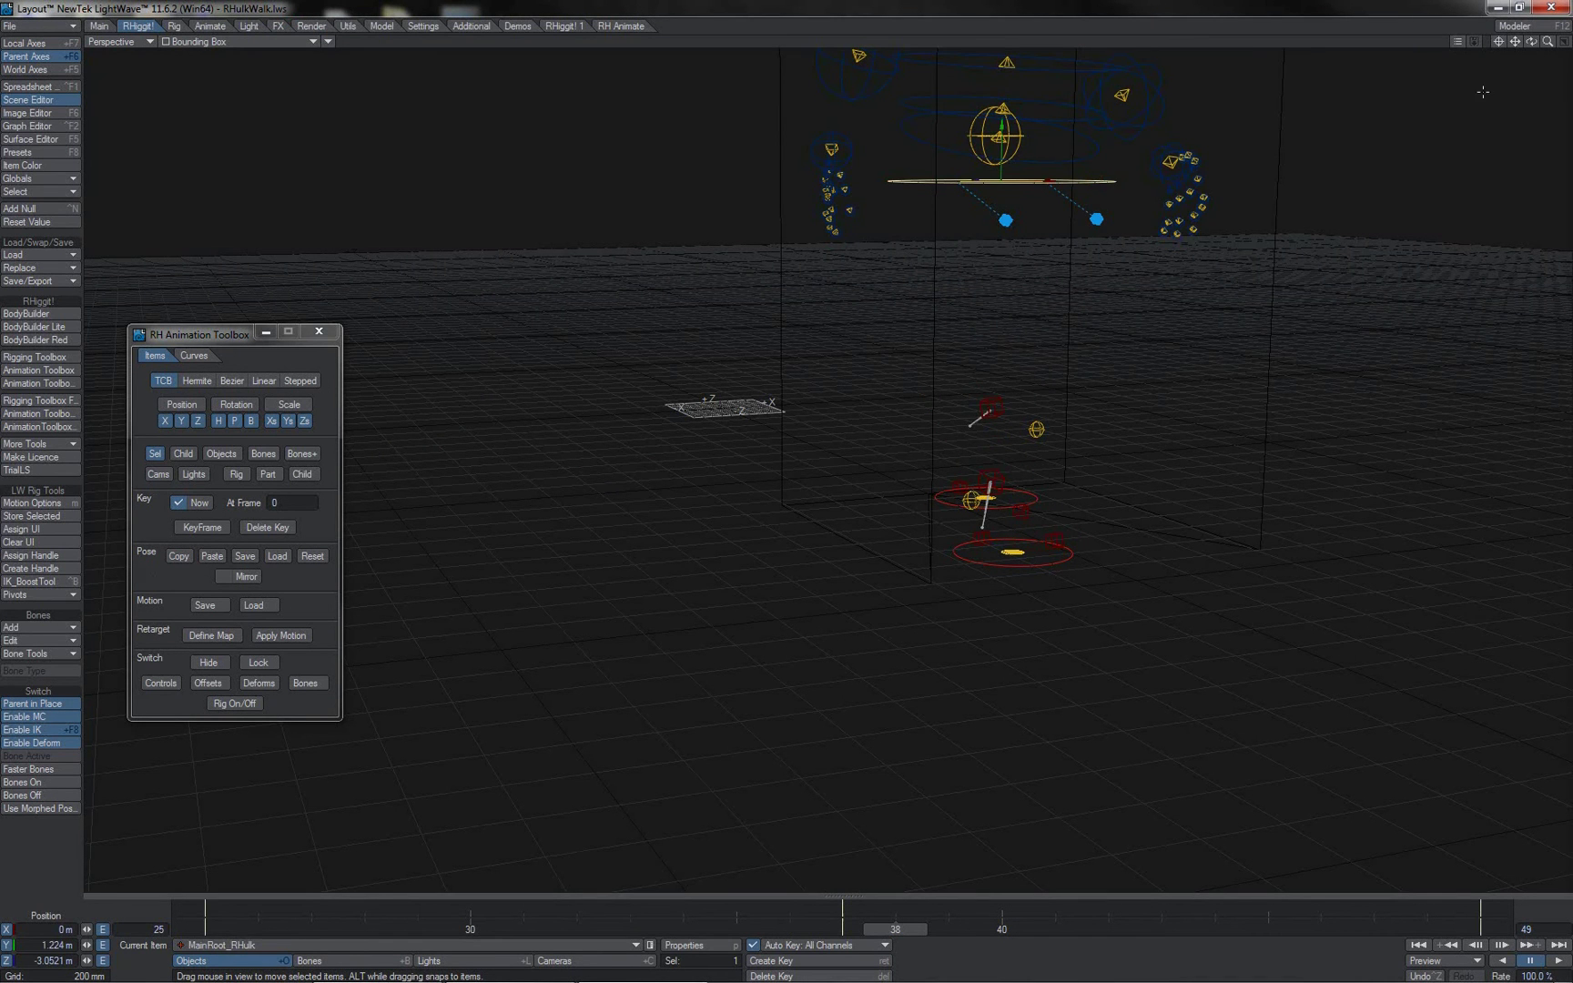
drag(1532, 42, 1376, 112)
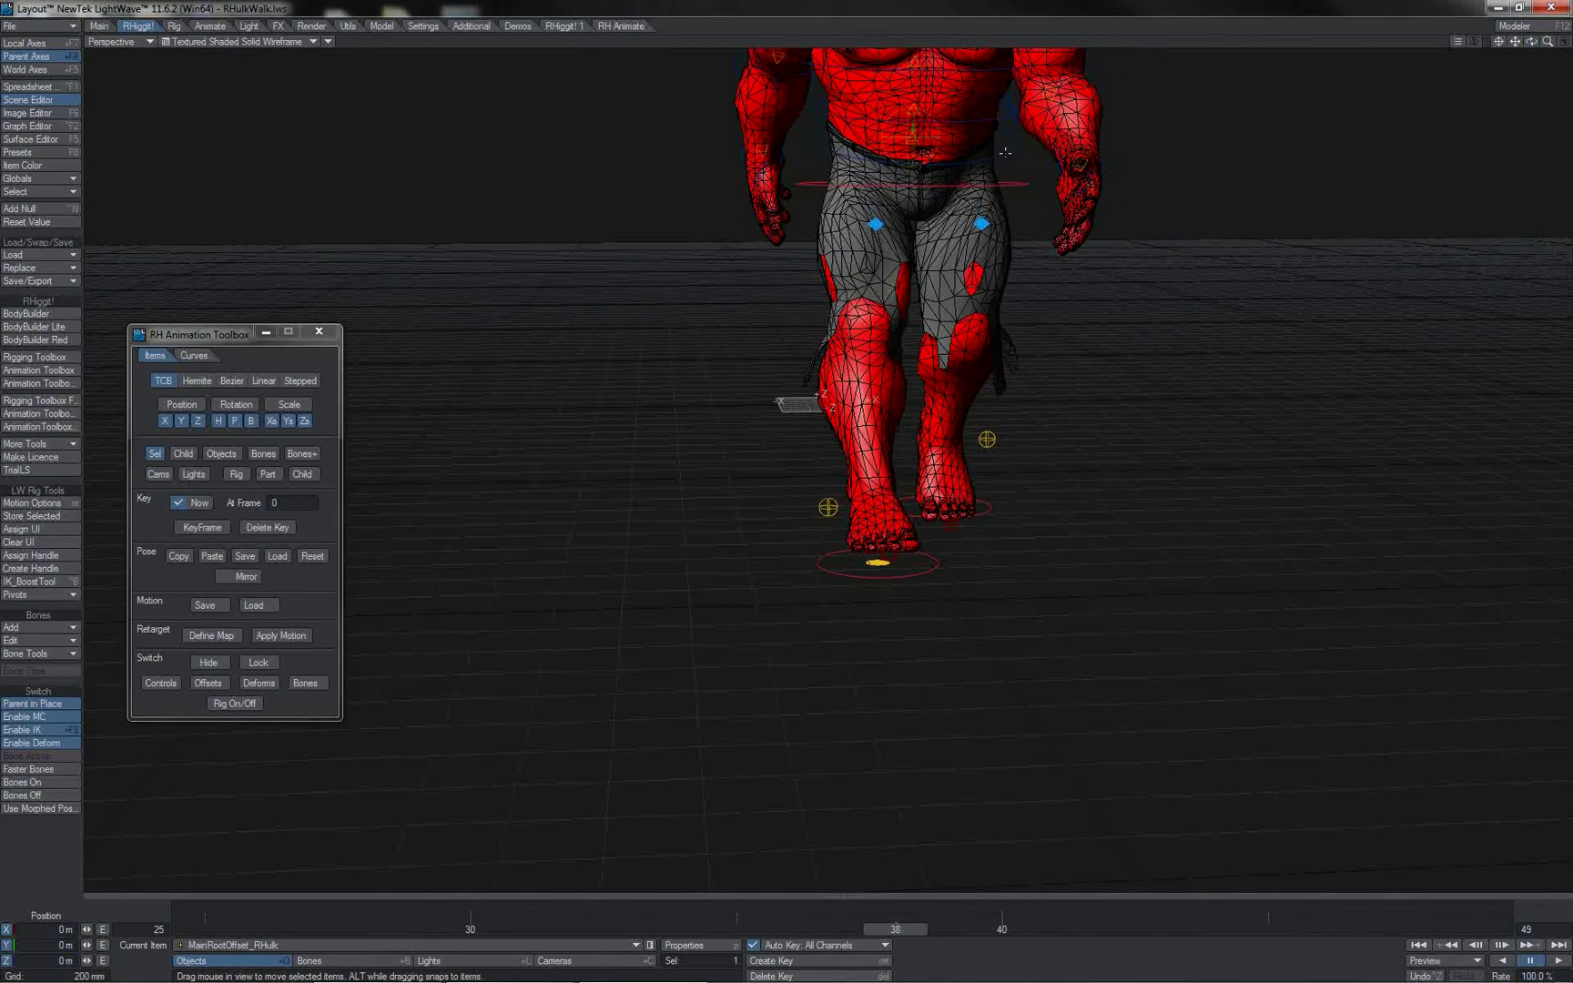
mouse_move(963, 184)
mouse_down()
mouse_move(996, 184)
mouse_move(952, 183)
mouse_up()
key(y)
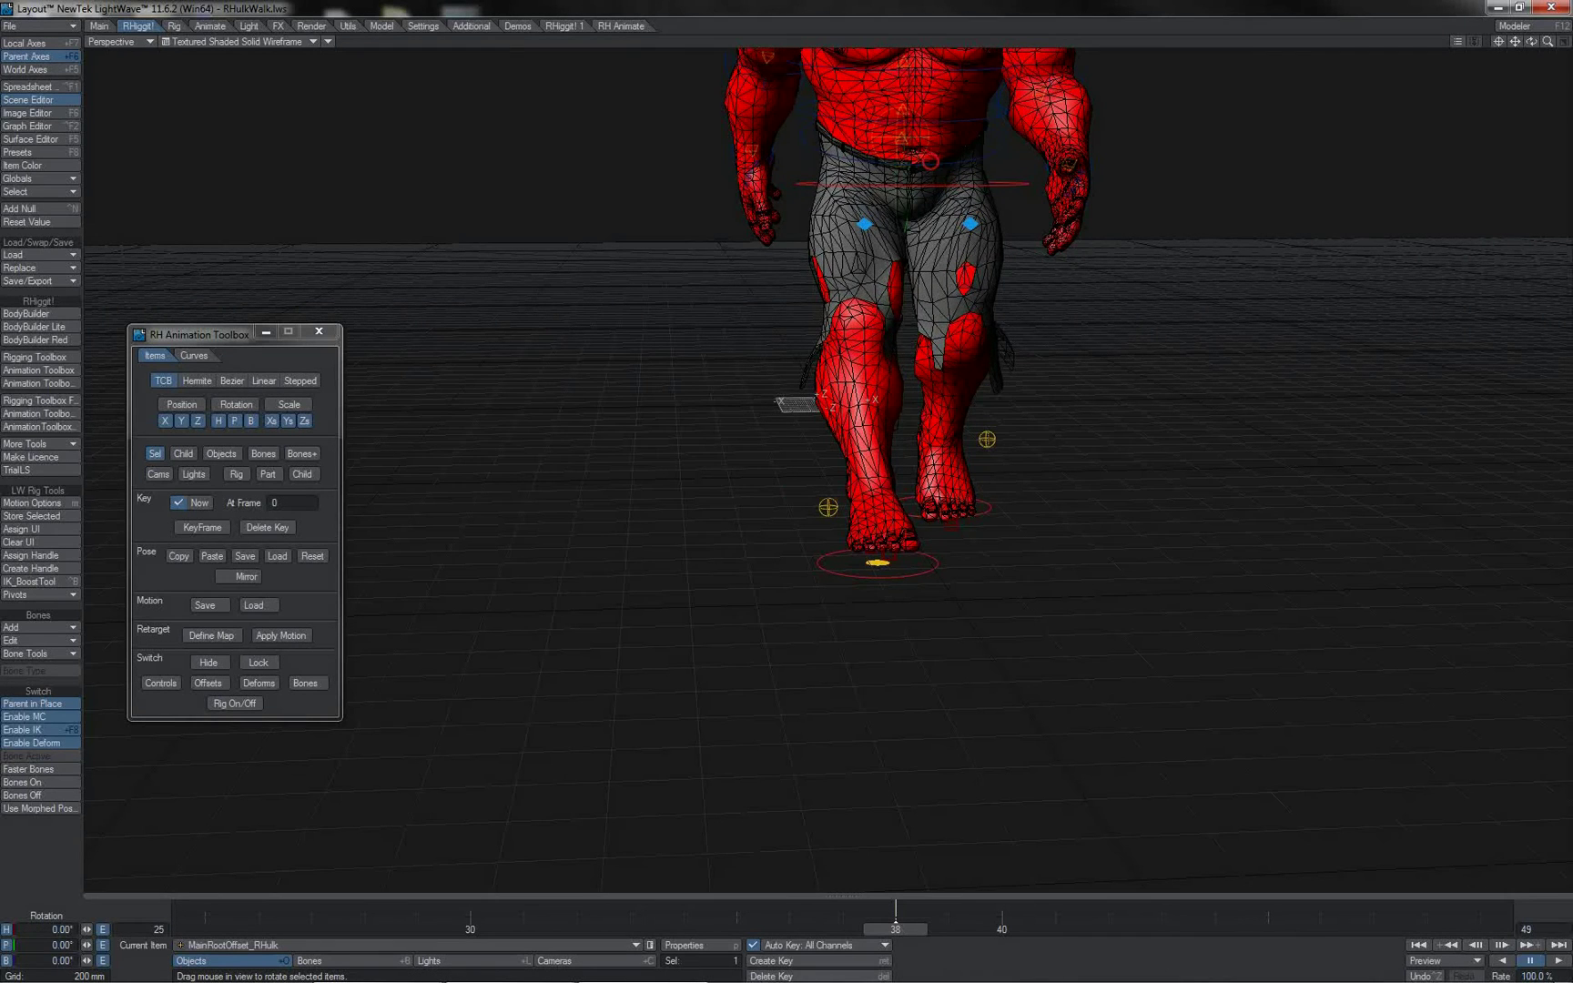
right_drag(952, 183, 910, 183)
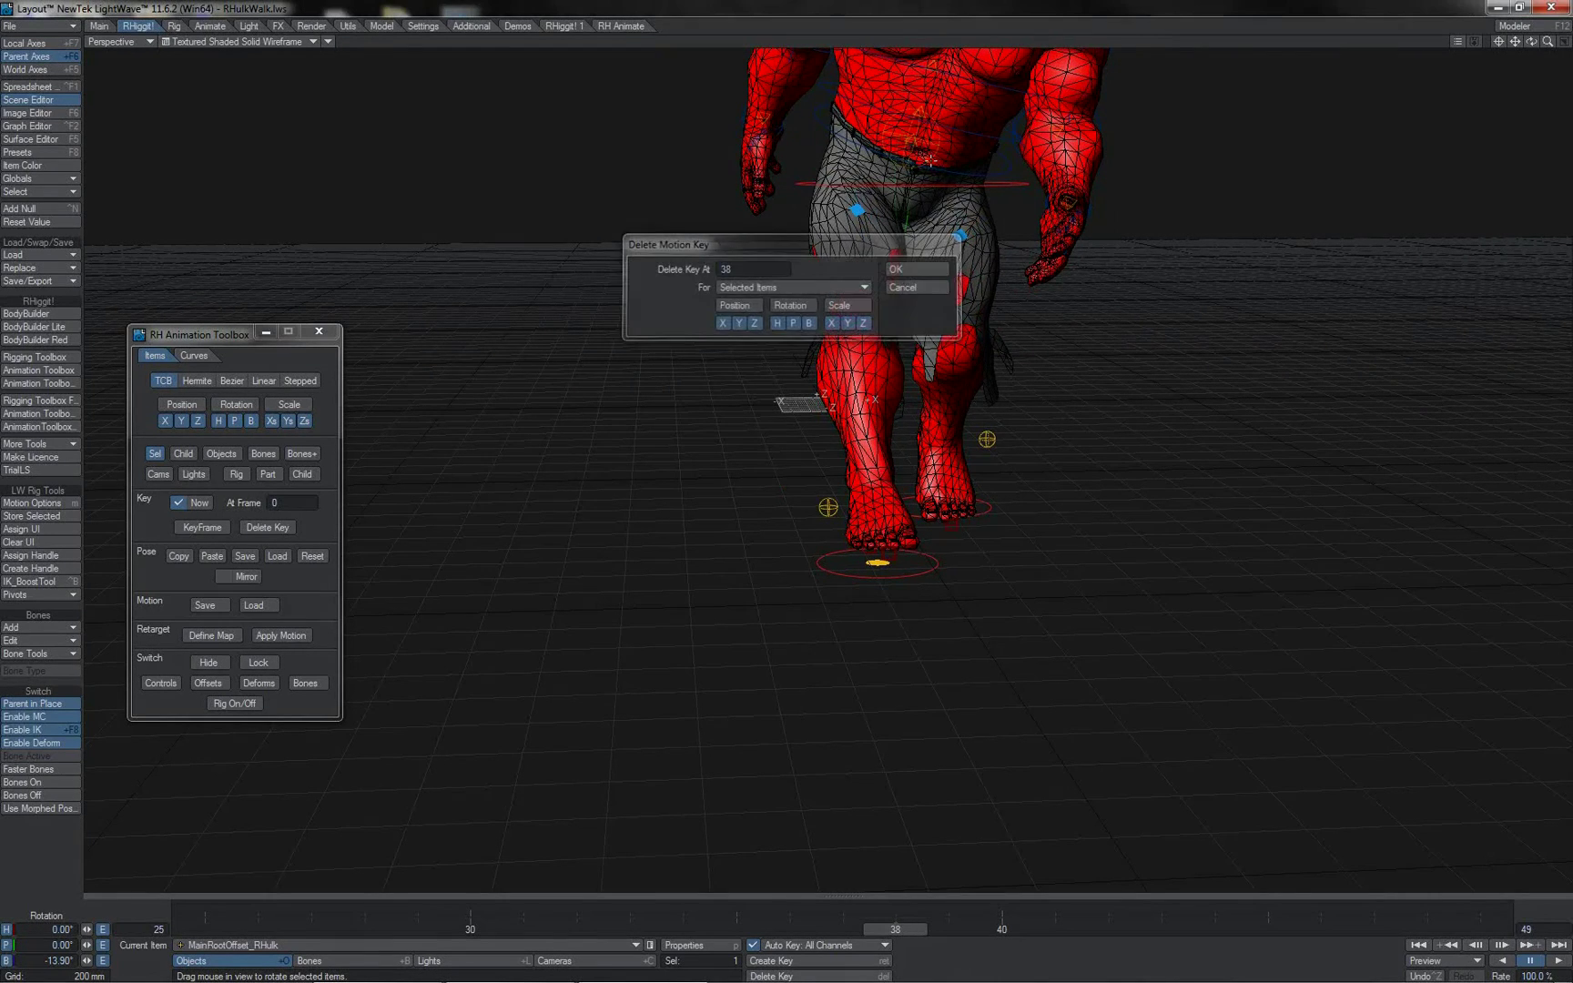
key(Left)
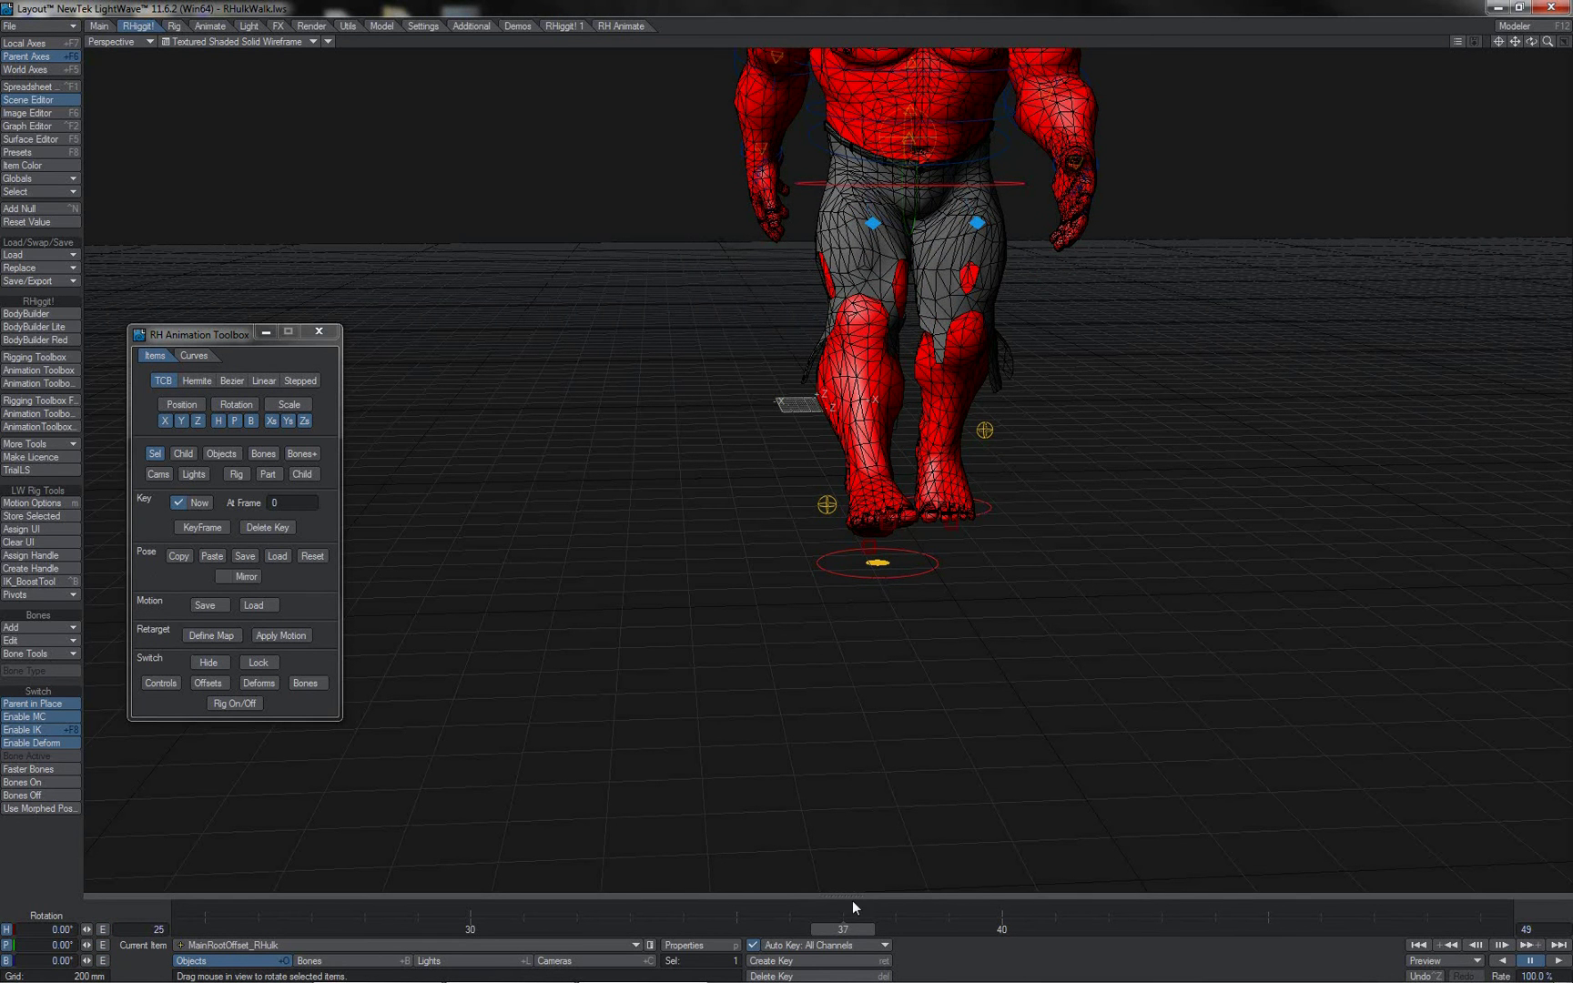
mouse_move(848, 930)
mouse_down()
mouse_move(683, 930)
mouse_move(844, 930)
mouse_up()
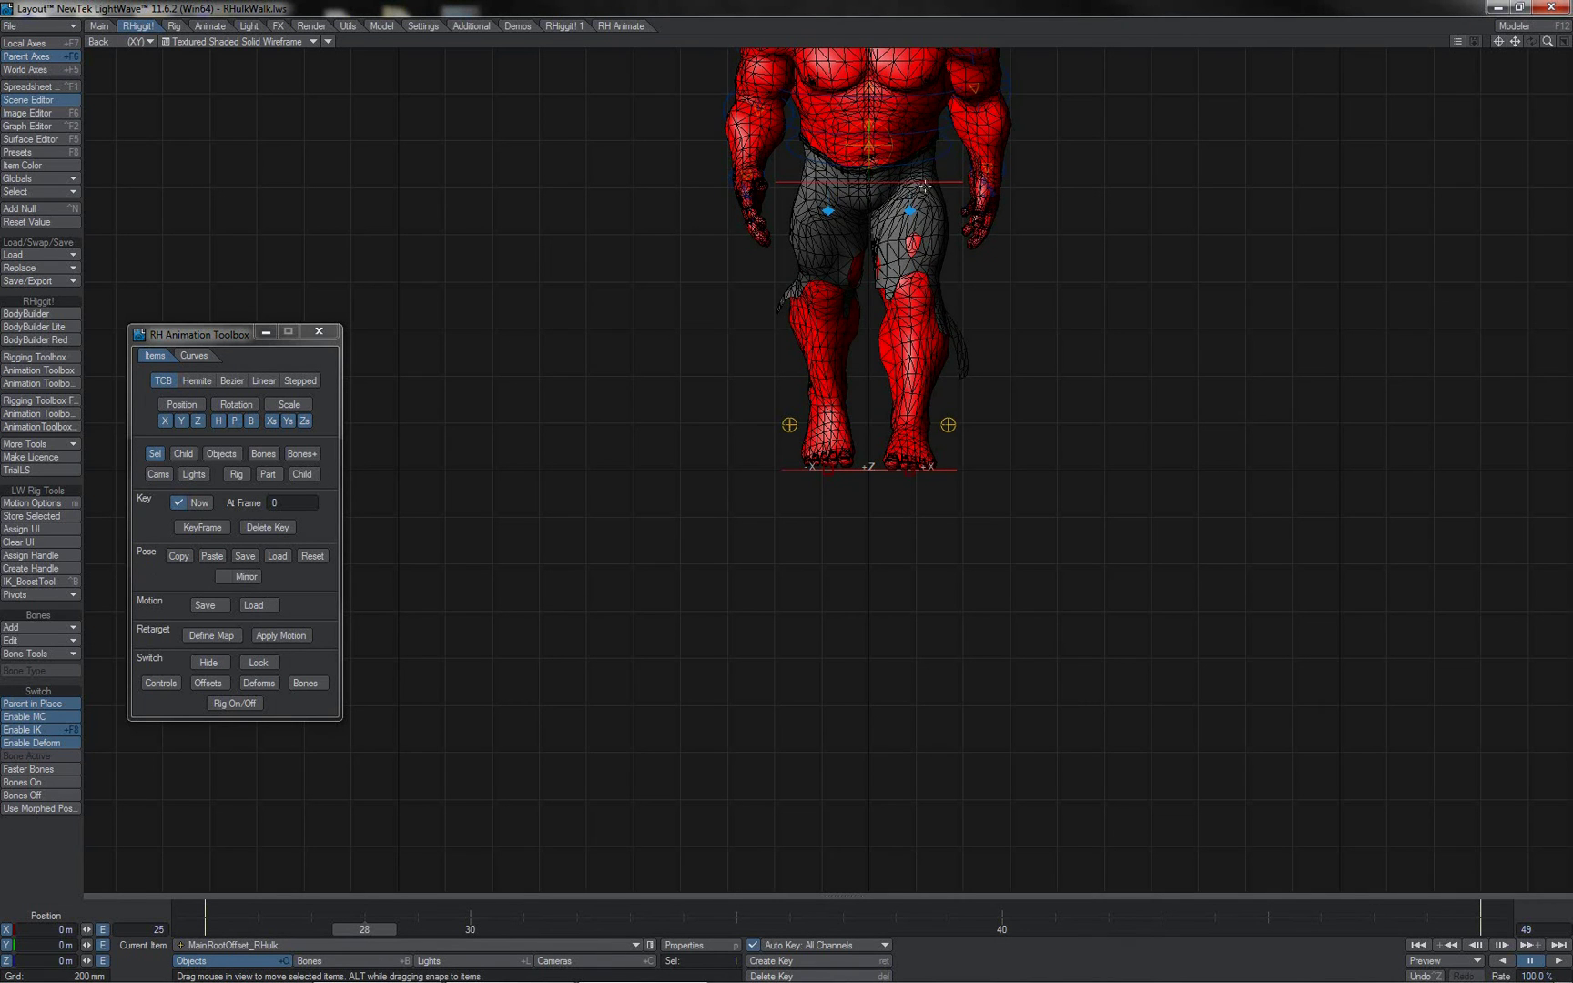
- At frame 28 in the back view, shift the main root offset to X about 49 mm, bank it and copy the pose
mouse_move(925, 183)
mouse_down()
mouse_move(940, 183)
mouse_move(925, 185)
mouse_up()
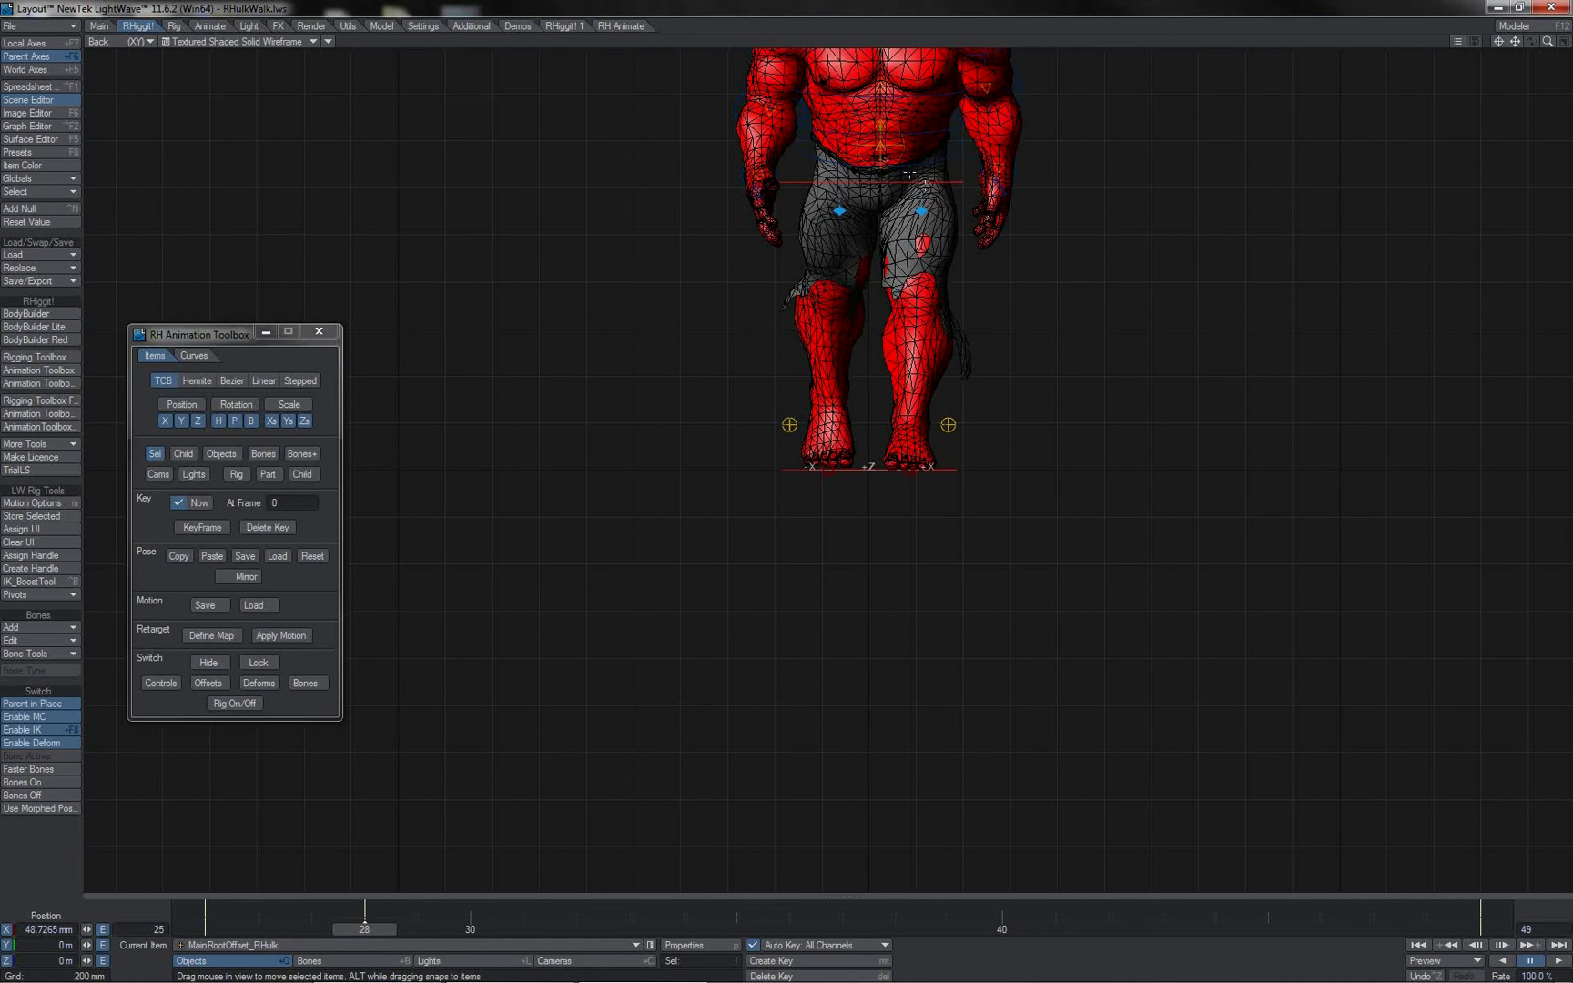
key(y)
right_drag(925, 185, 947, 185)
click(183, 557)
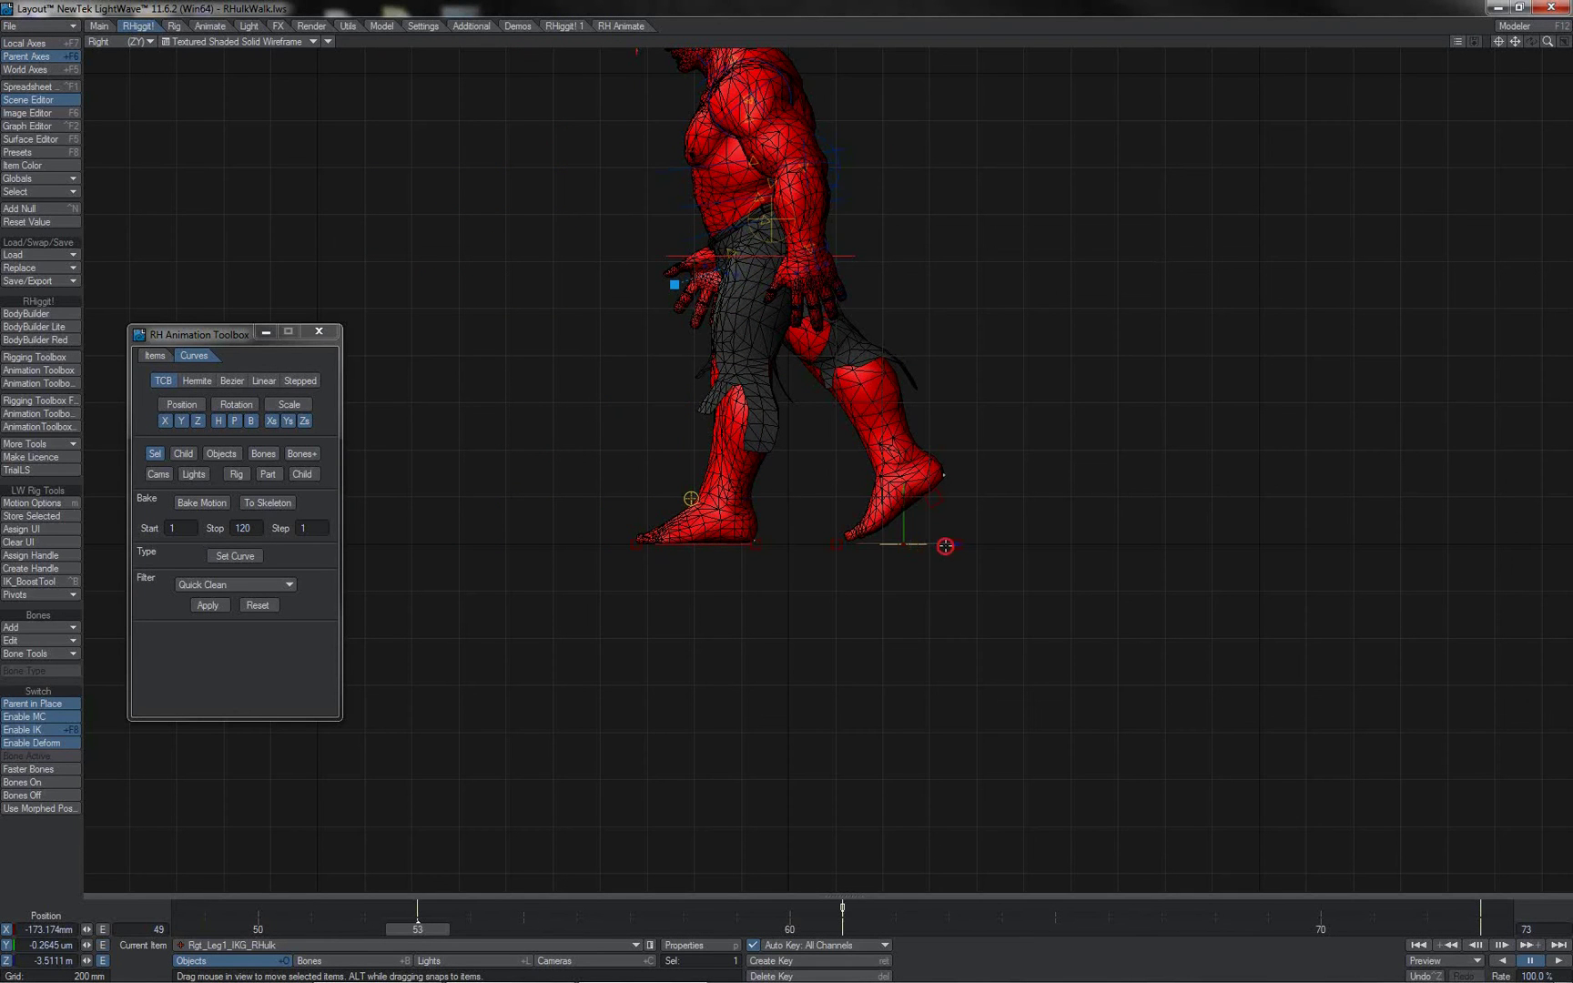
- Try a small move of the right leg's IK goal at frame 53 and undo it
mouse_move(946, 546)
mouse_down()
mouse_move(1015, 533)
mouse_move(944, 545)
mouse_up()
key(ctrl+z)
drag(417, 929, 205, 929)
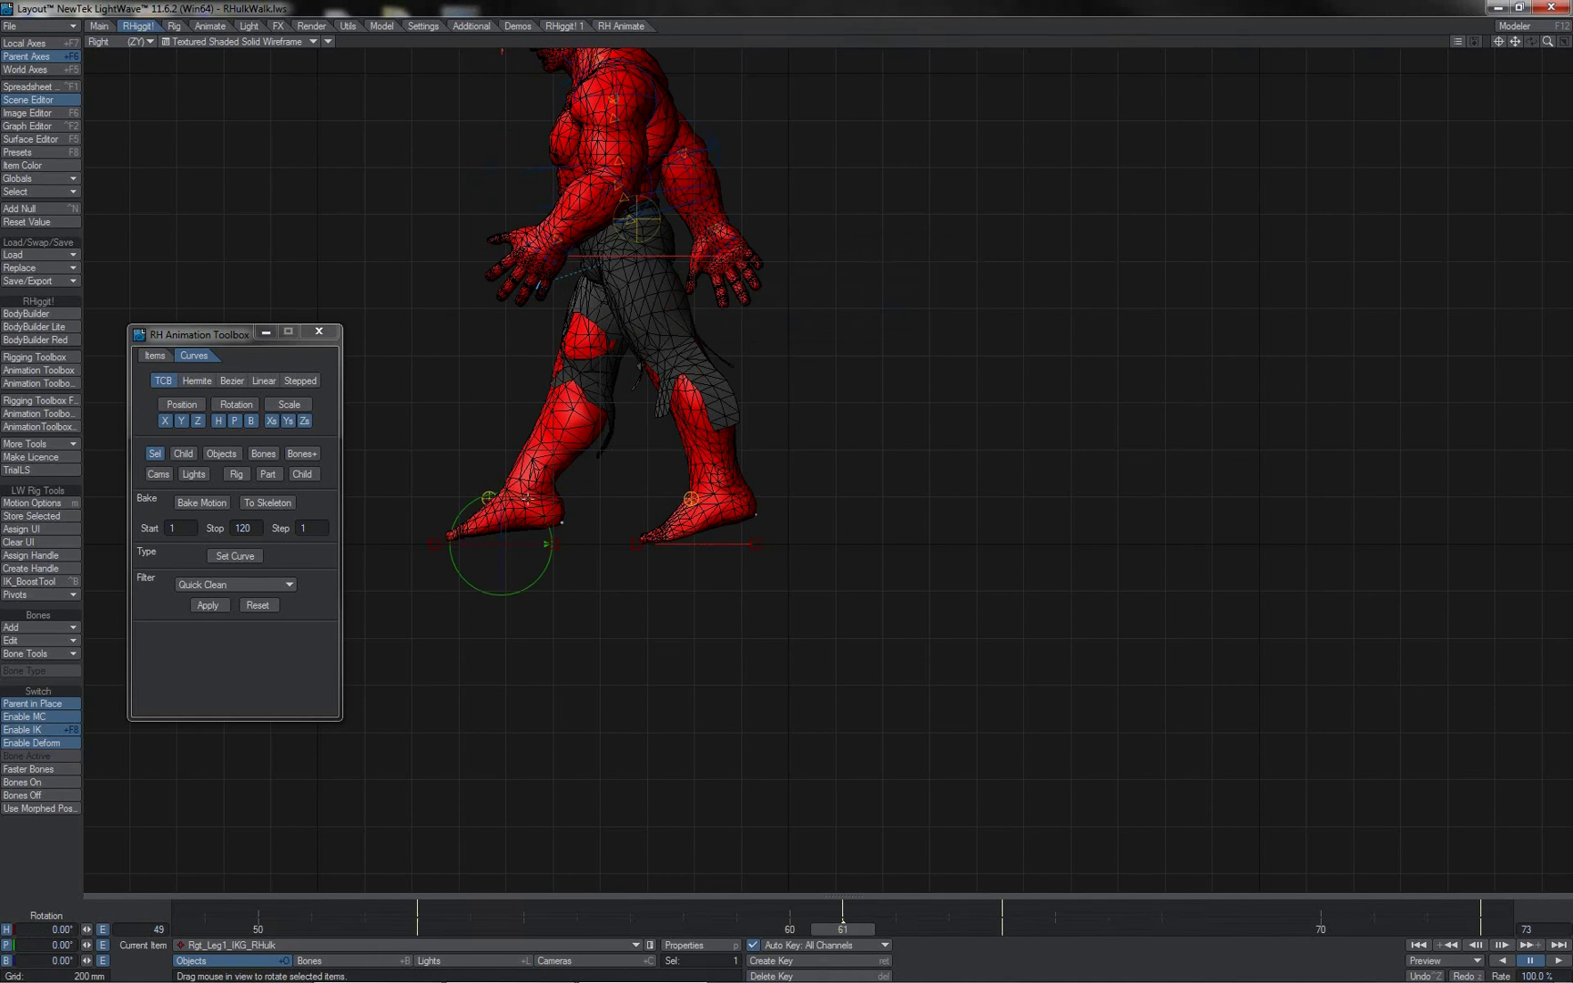
- At frame 61, pitch the right leg's IK goal toe-up and lift it clear of the ground, with Z about -5.2 m
drag(547, 544, 543, 564)
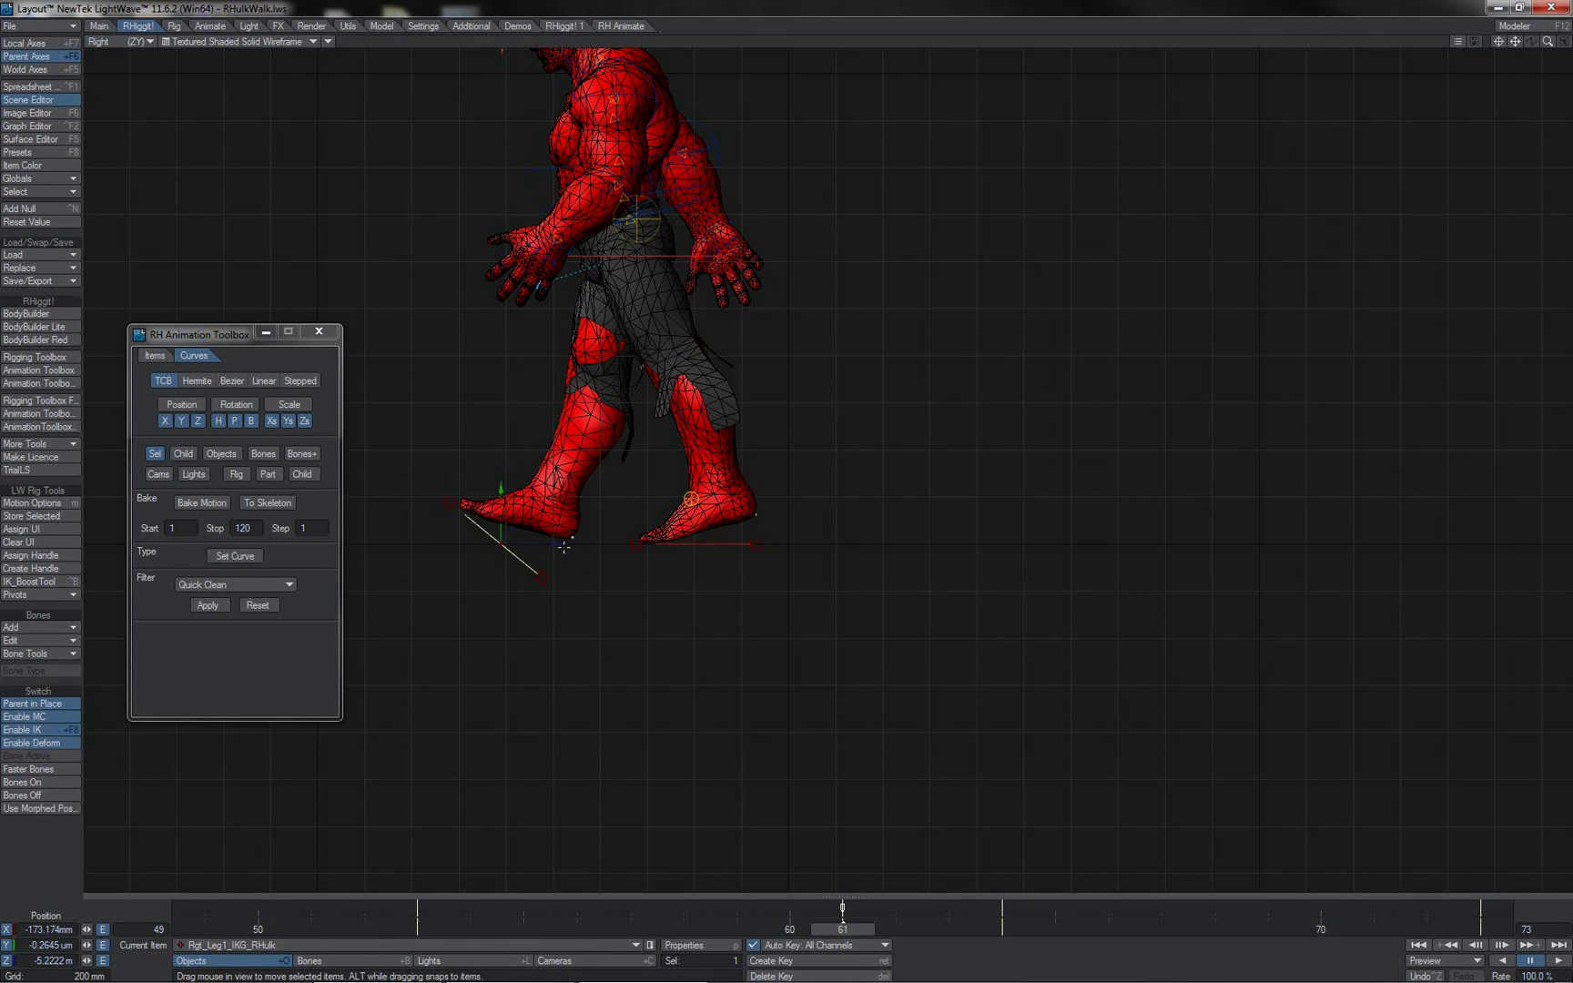
drag(575, 576, 574, 556)
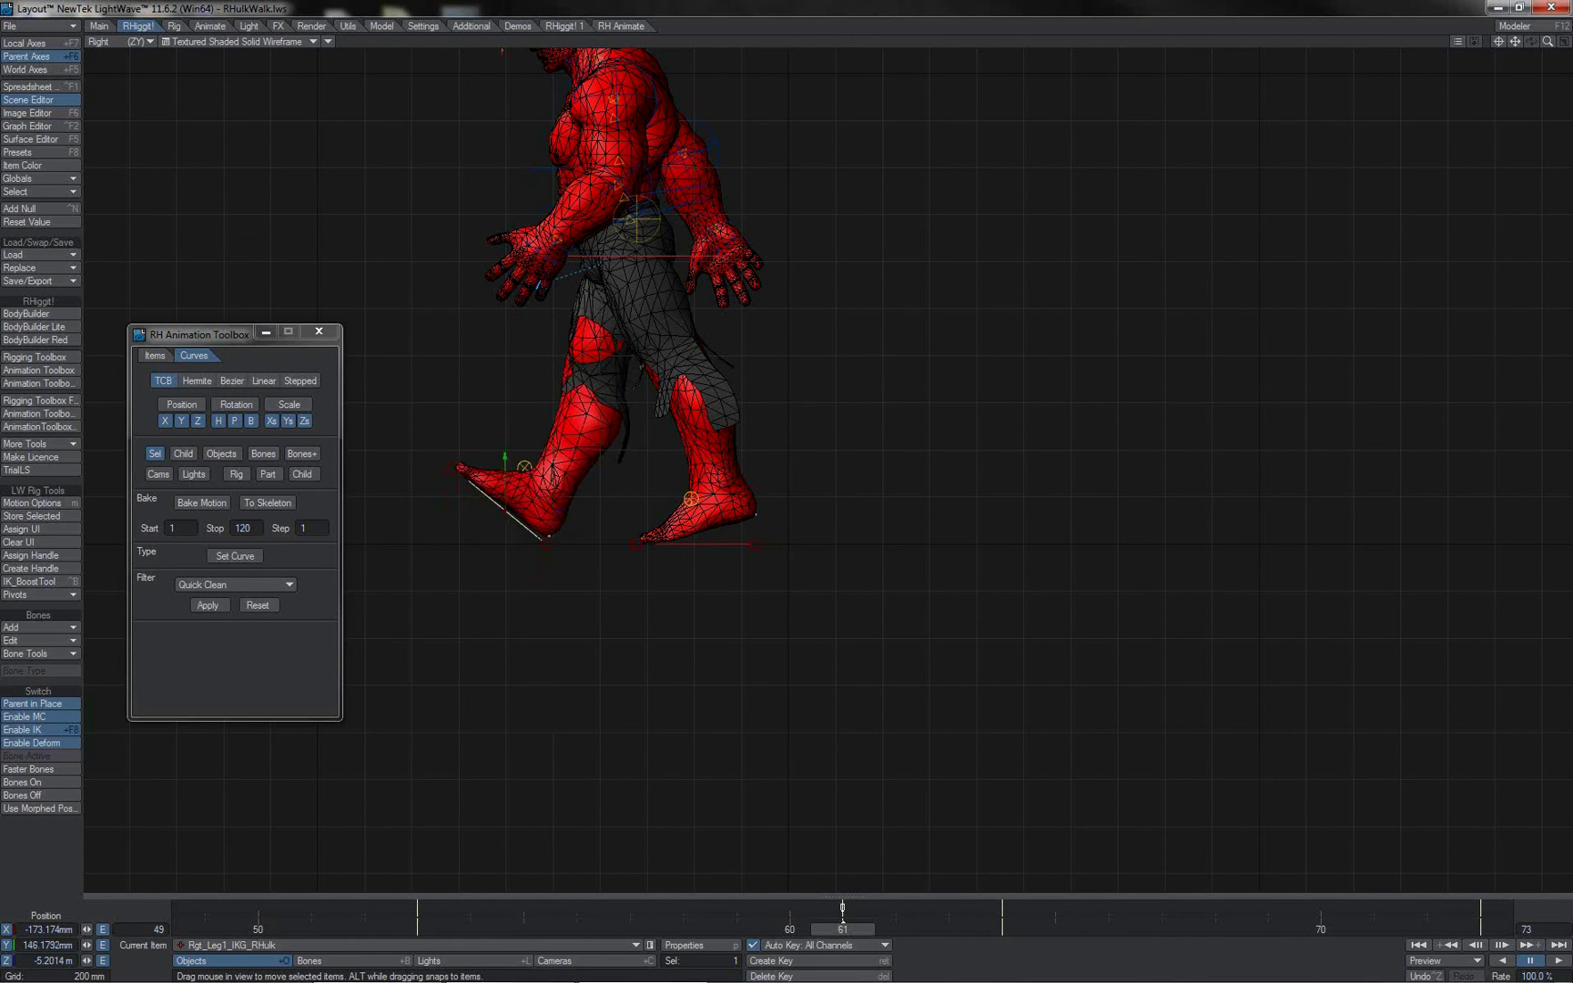
drag(543, 538, 548, 530)
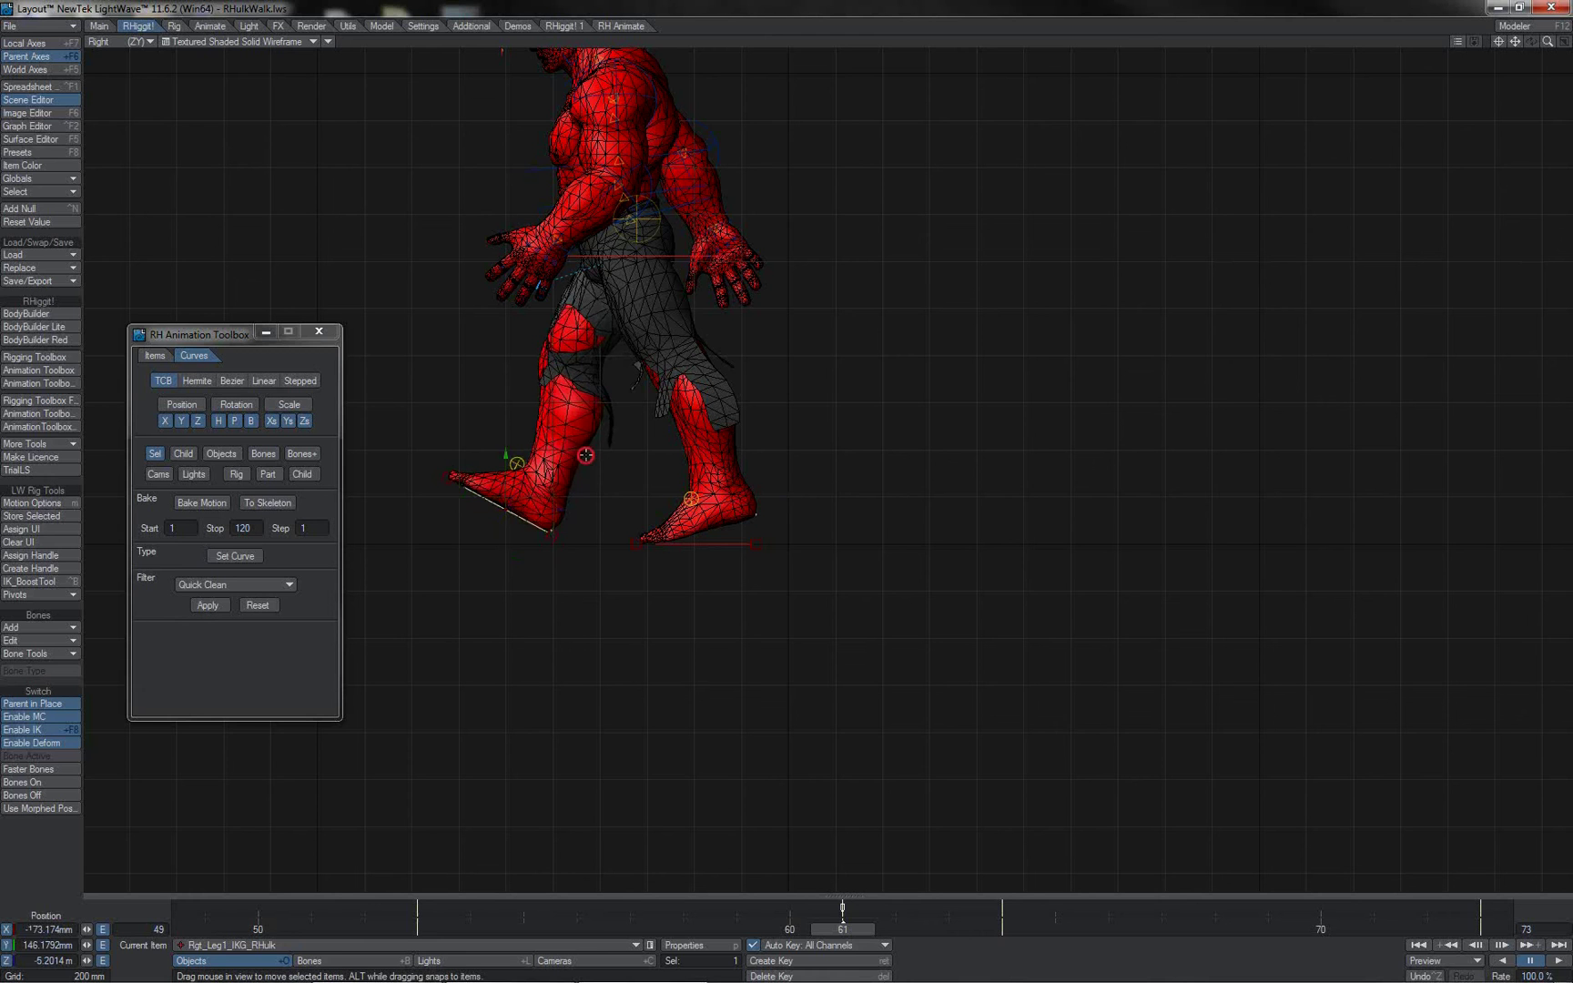
drag(586, 455, 586, 465)
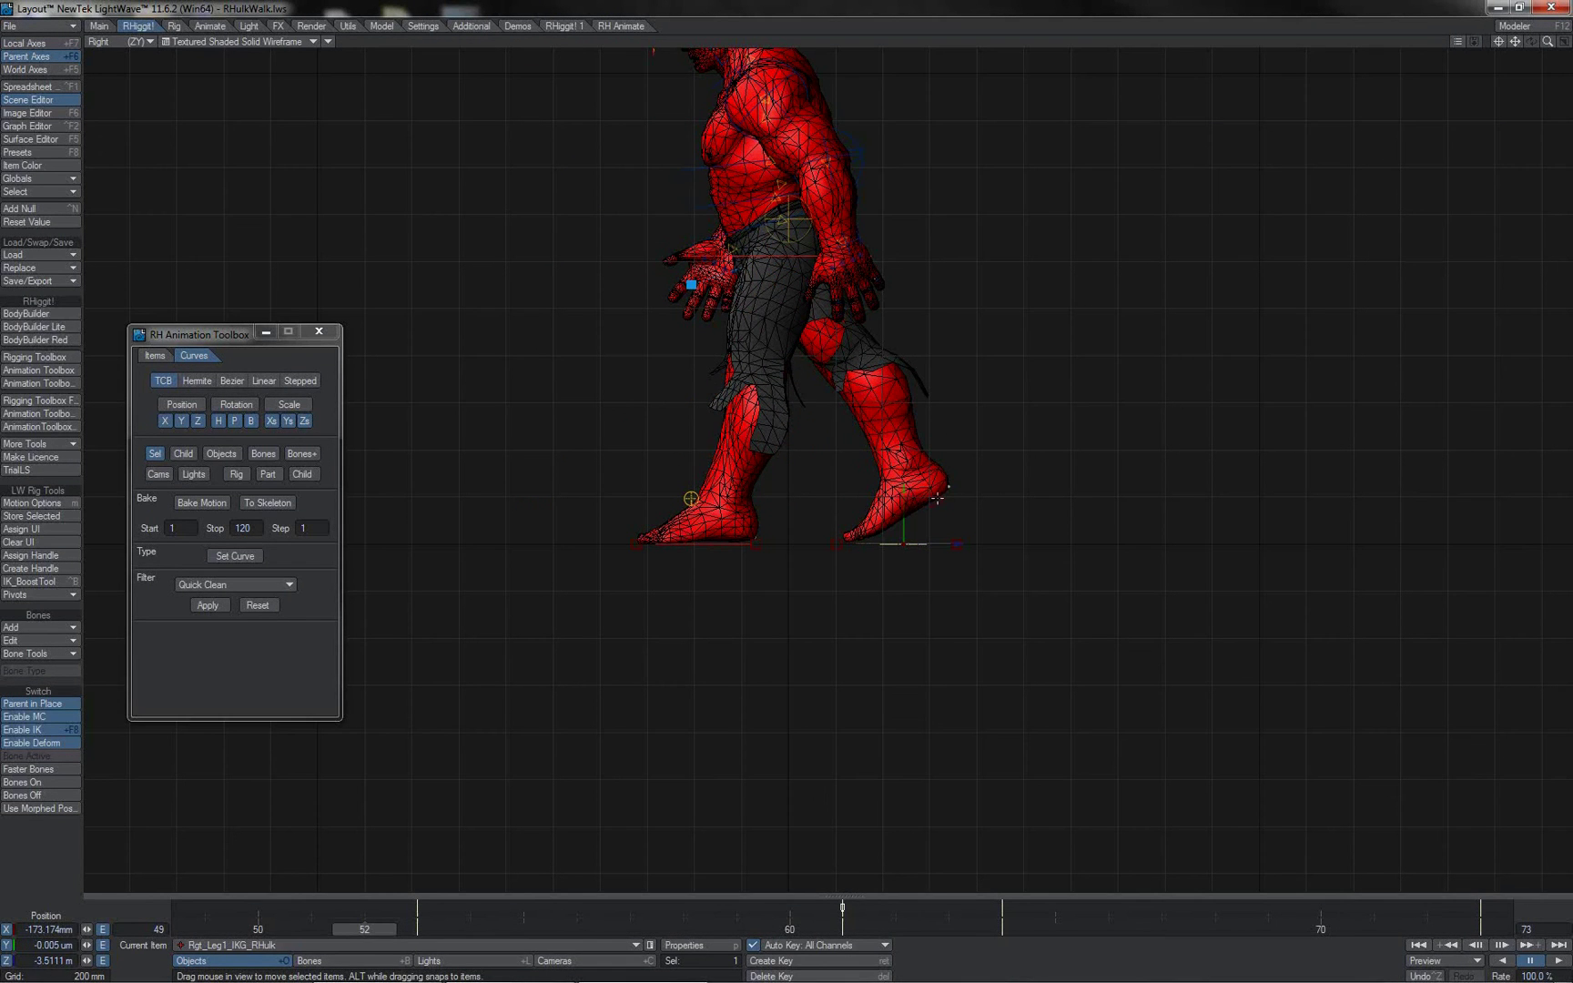
key(ctrl+z)
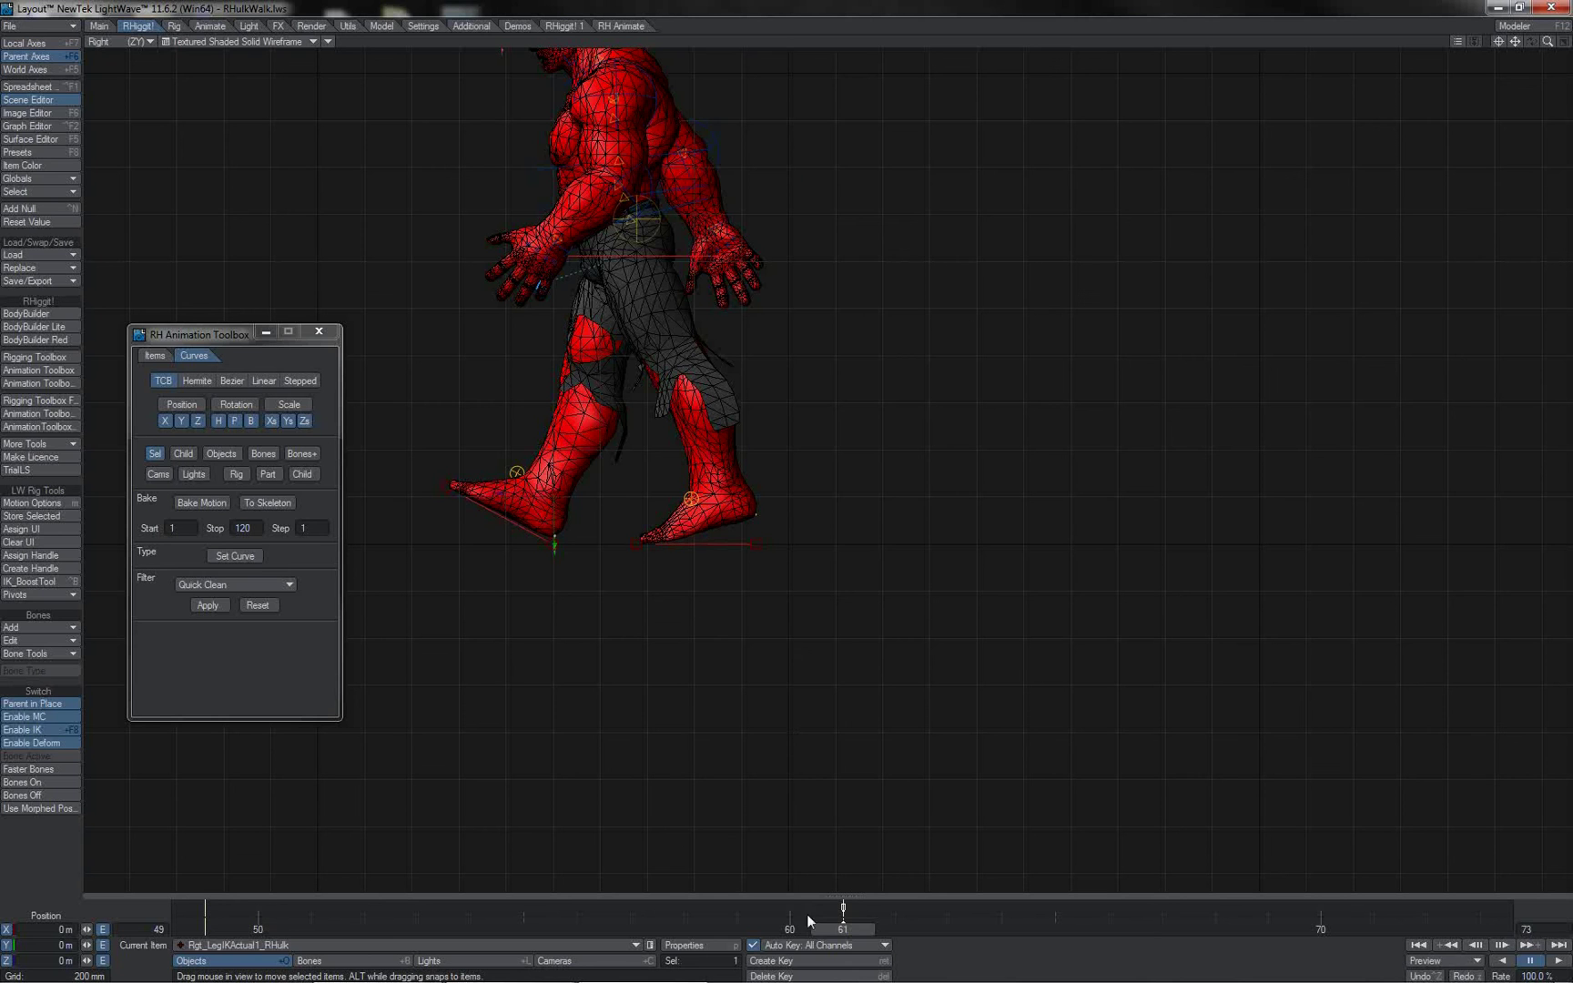
- At frame 49, move the right leg's actual IK control to Y about -131 mm and Z about 35 mm
drag(822, 930, 204, 930)
drag(1007, 478, 786, 482)
key(ctrl+z)
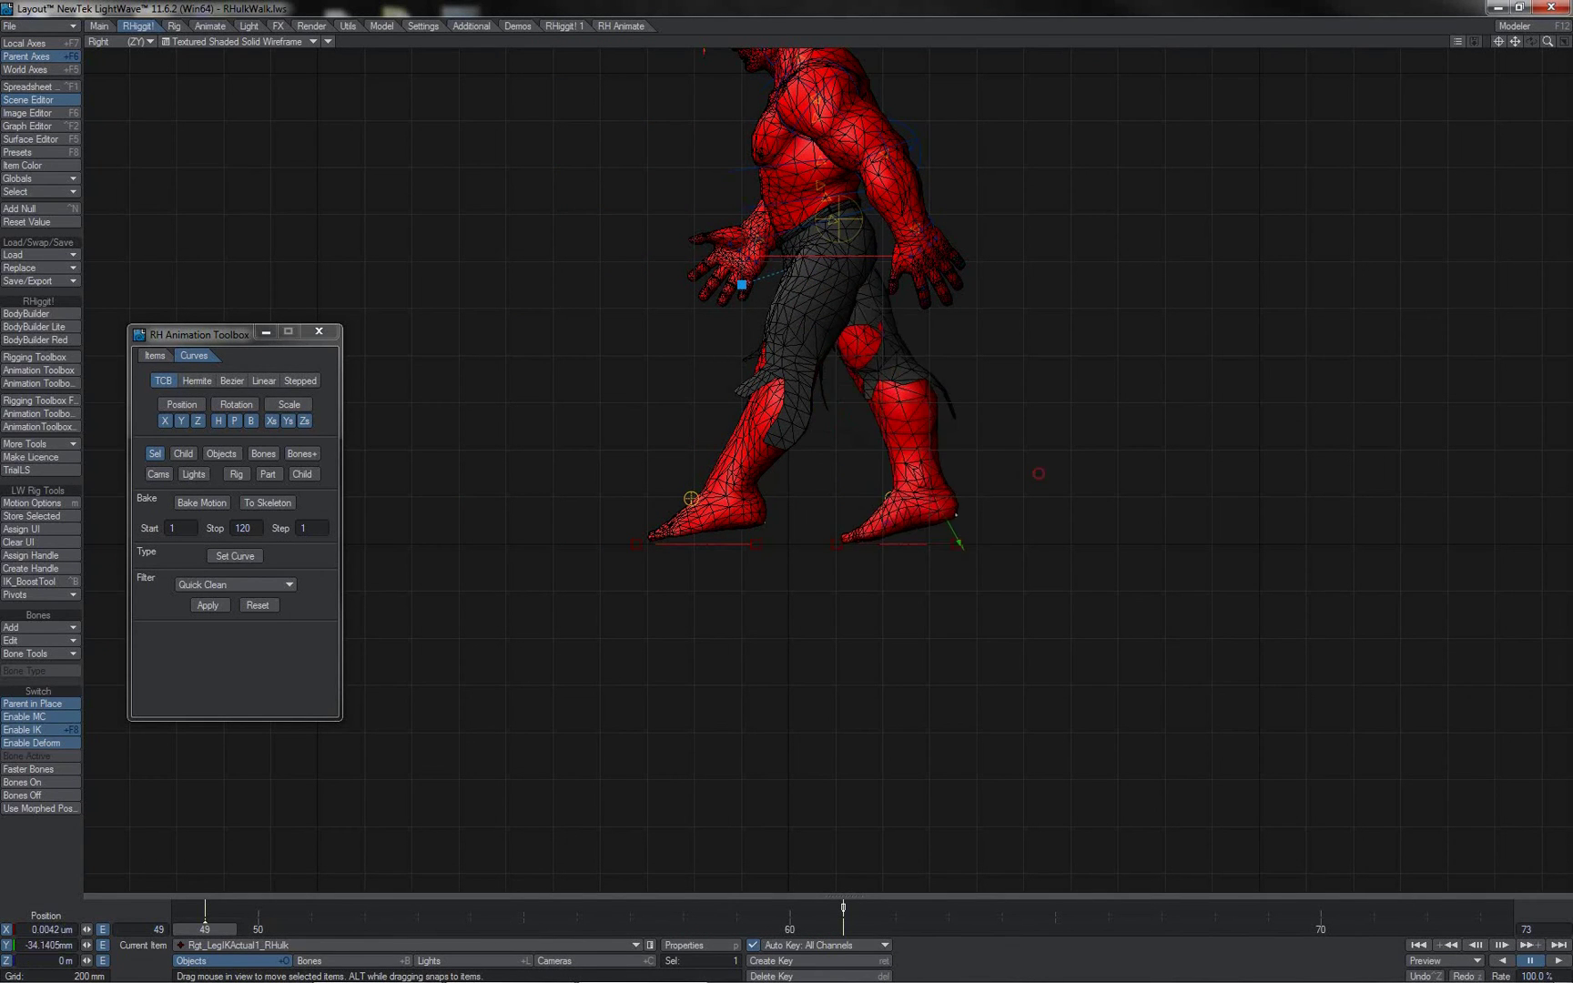
drag(1039, 474, 1018, 442)
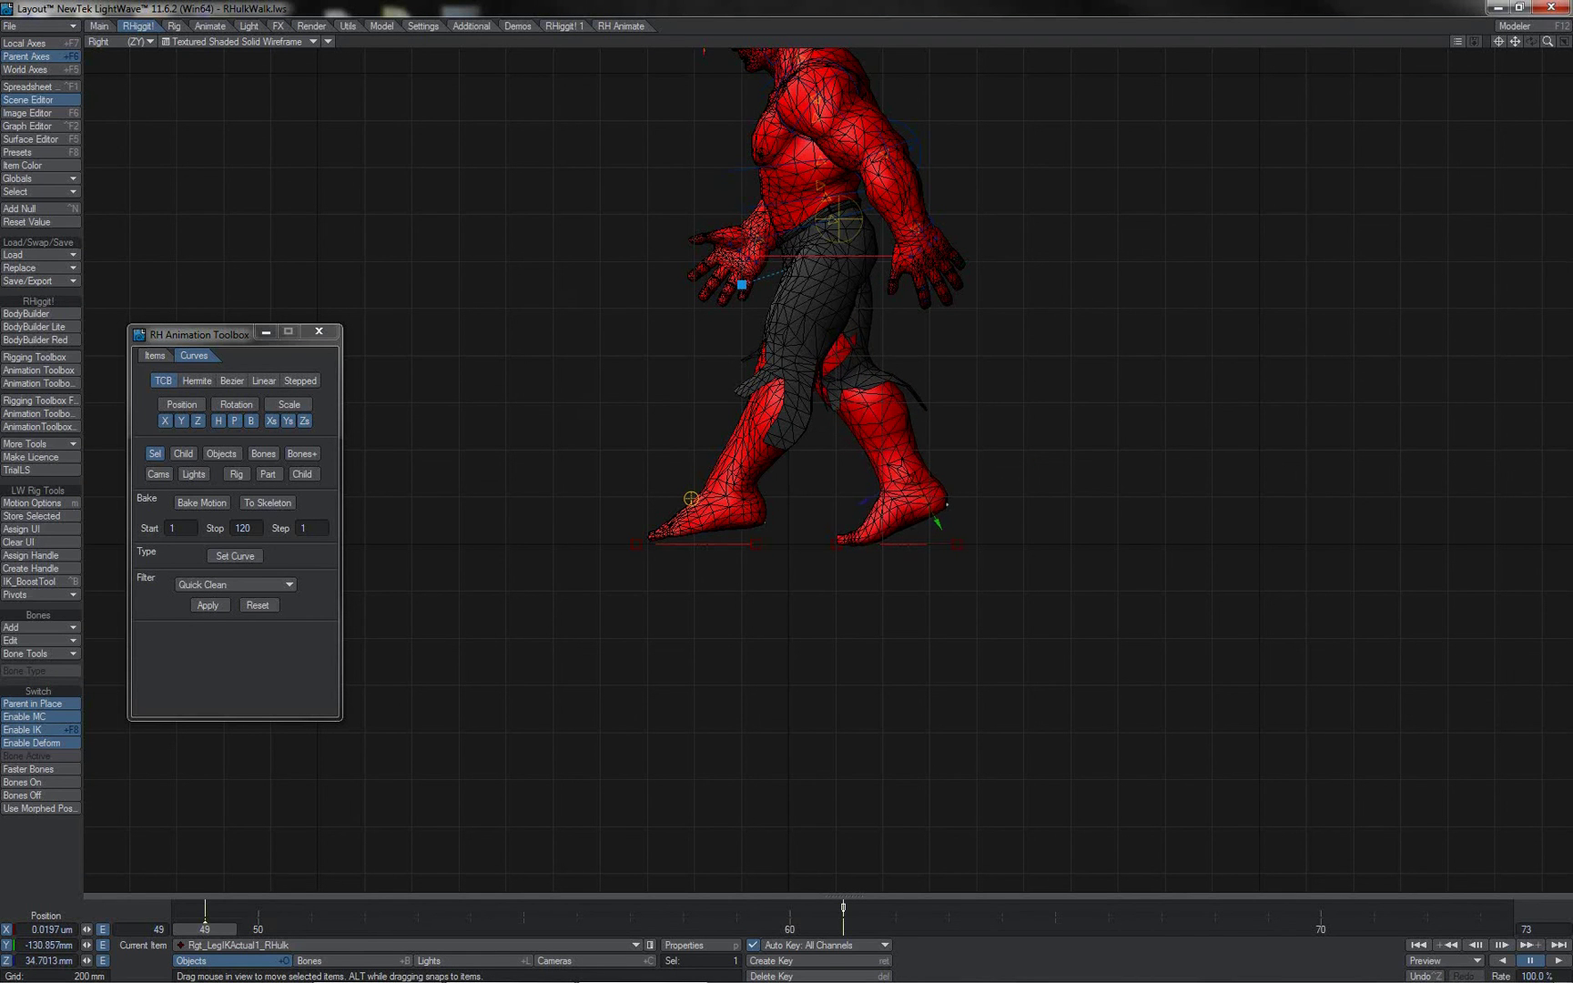
- At frame 52, raise the right heel by moving the actual IK control to Y about -350 mm and Z about 150 mm
key(Right)
key(Right)
key(Right)
drag(1028, 465, 1057, 528)
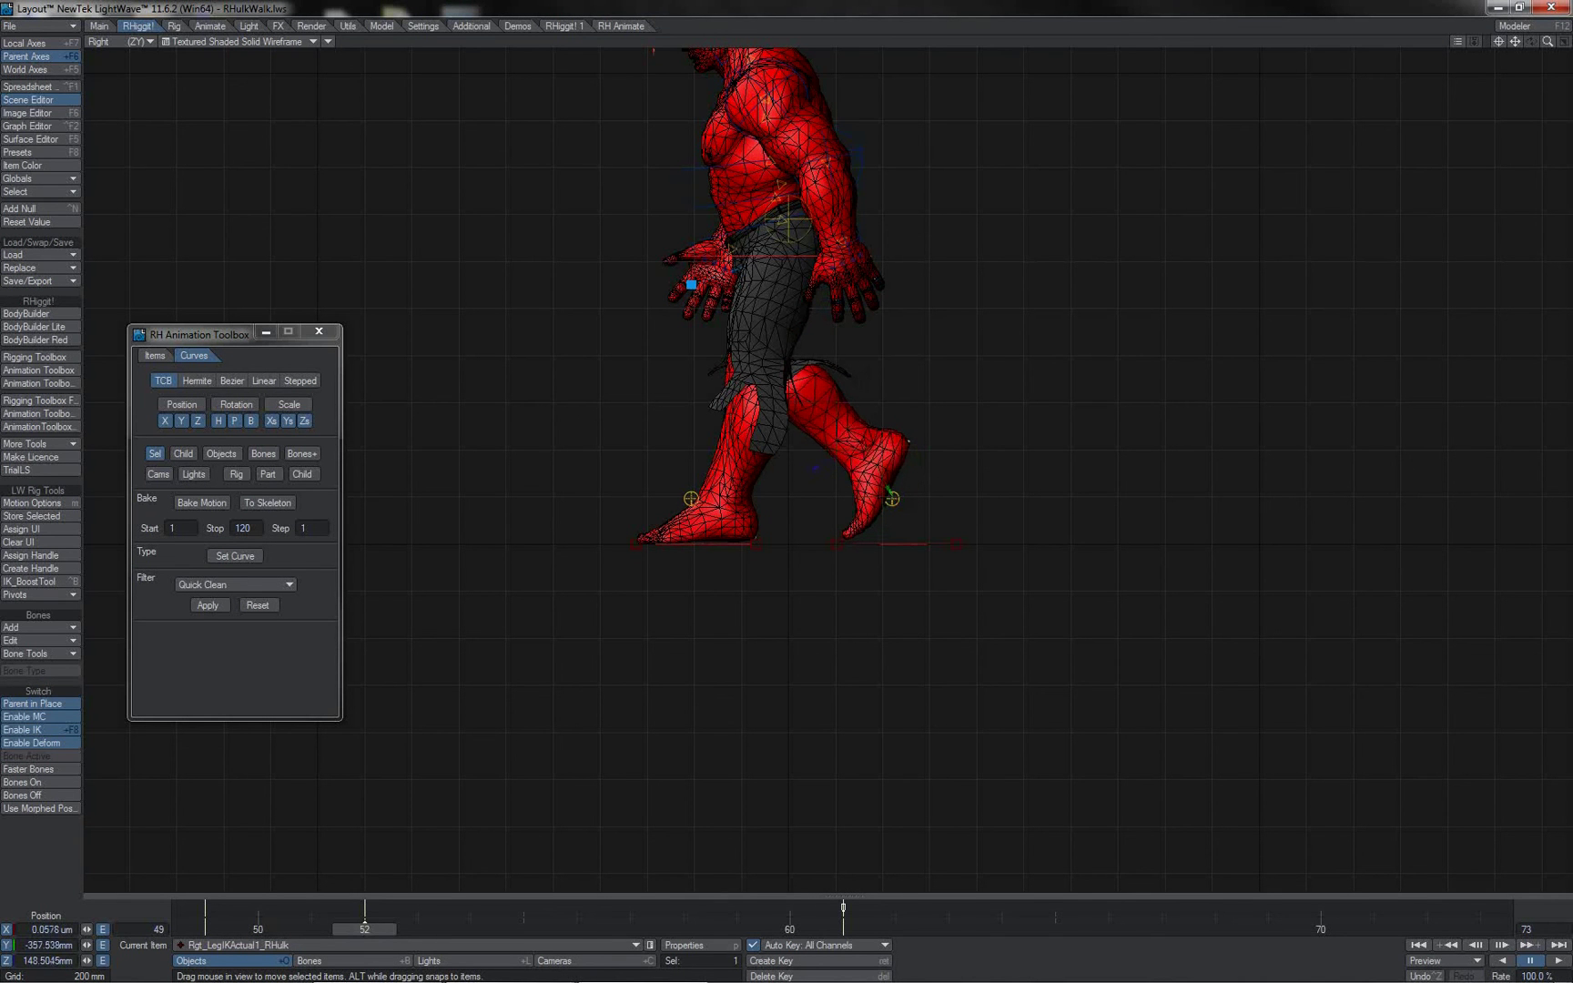
- At frame 57, move the right leg's actual IK control to Y about -375 mm and Z about 114 mm, and nudge it at the next frame
key(Right)
key(Right)
key(Right)
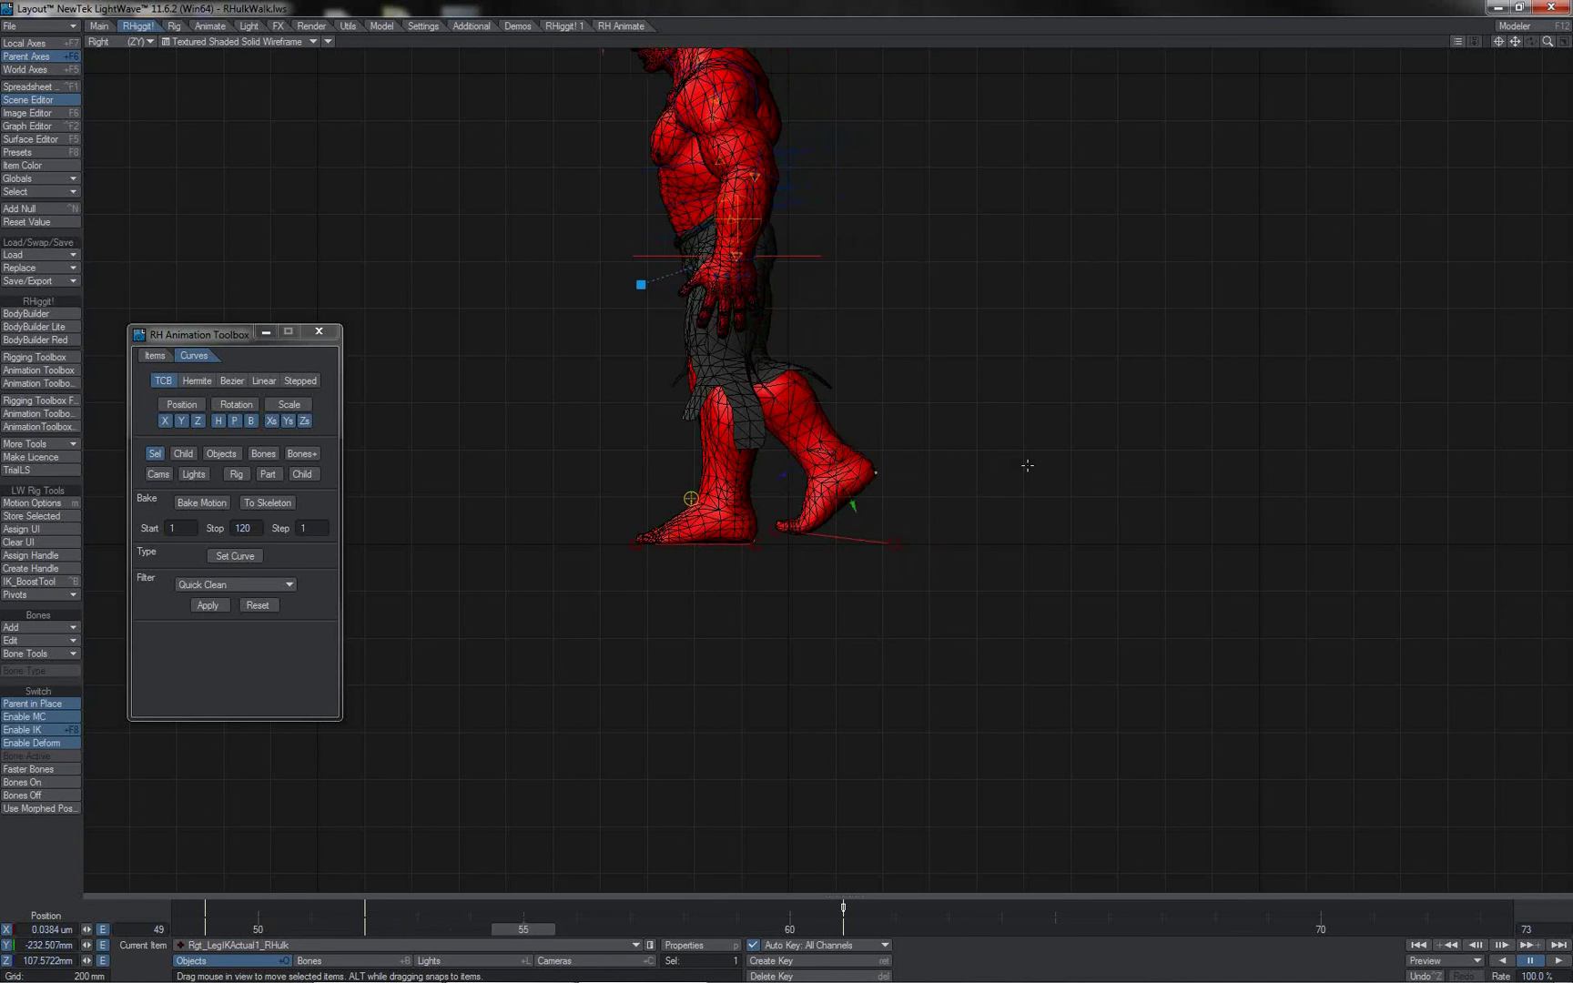
key(Right)
key(Right)
key(Right)
key(Left)
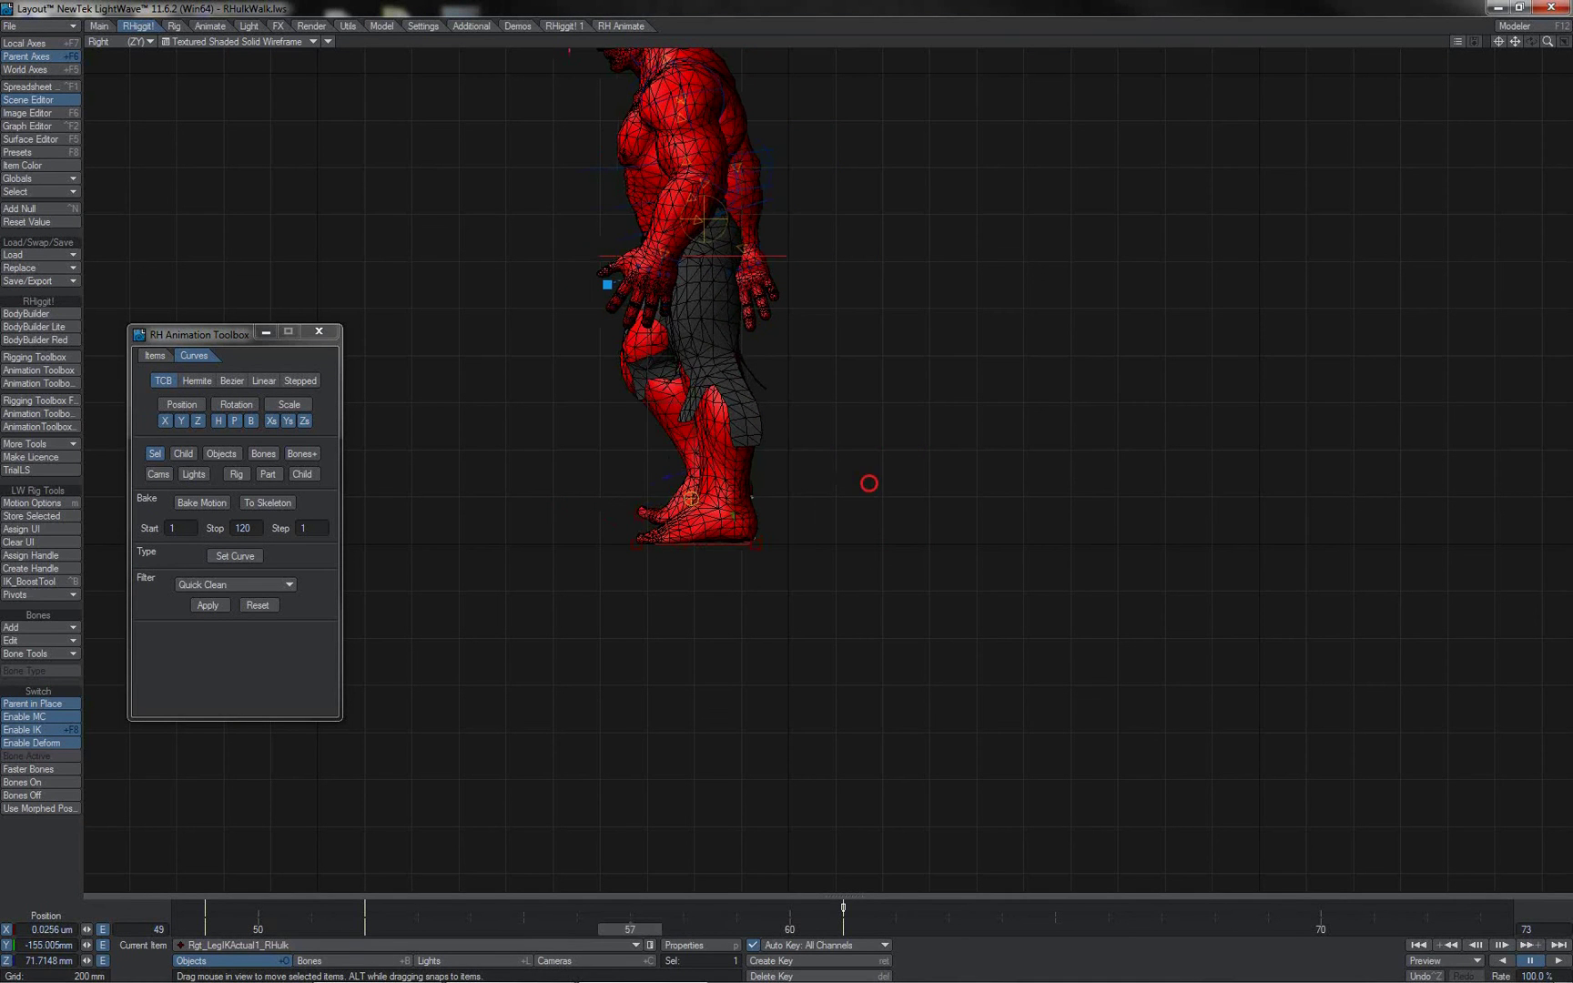
mouse_move(869, 484)
mouse_down()
mouse_move(850, 450)
mouse_move(851, 464)
mouse_up()
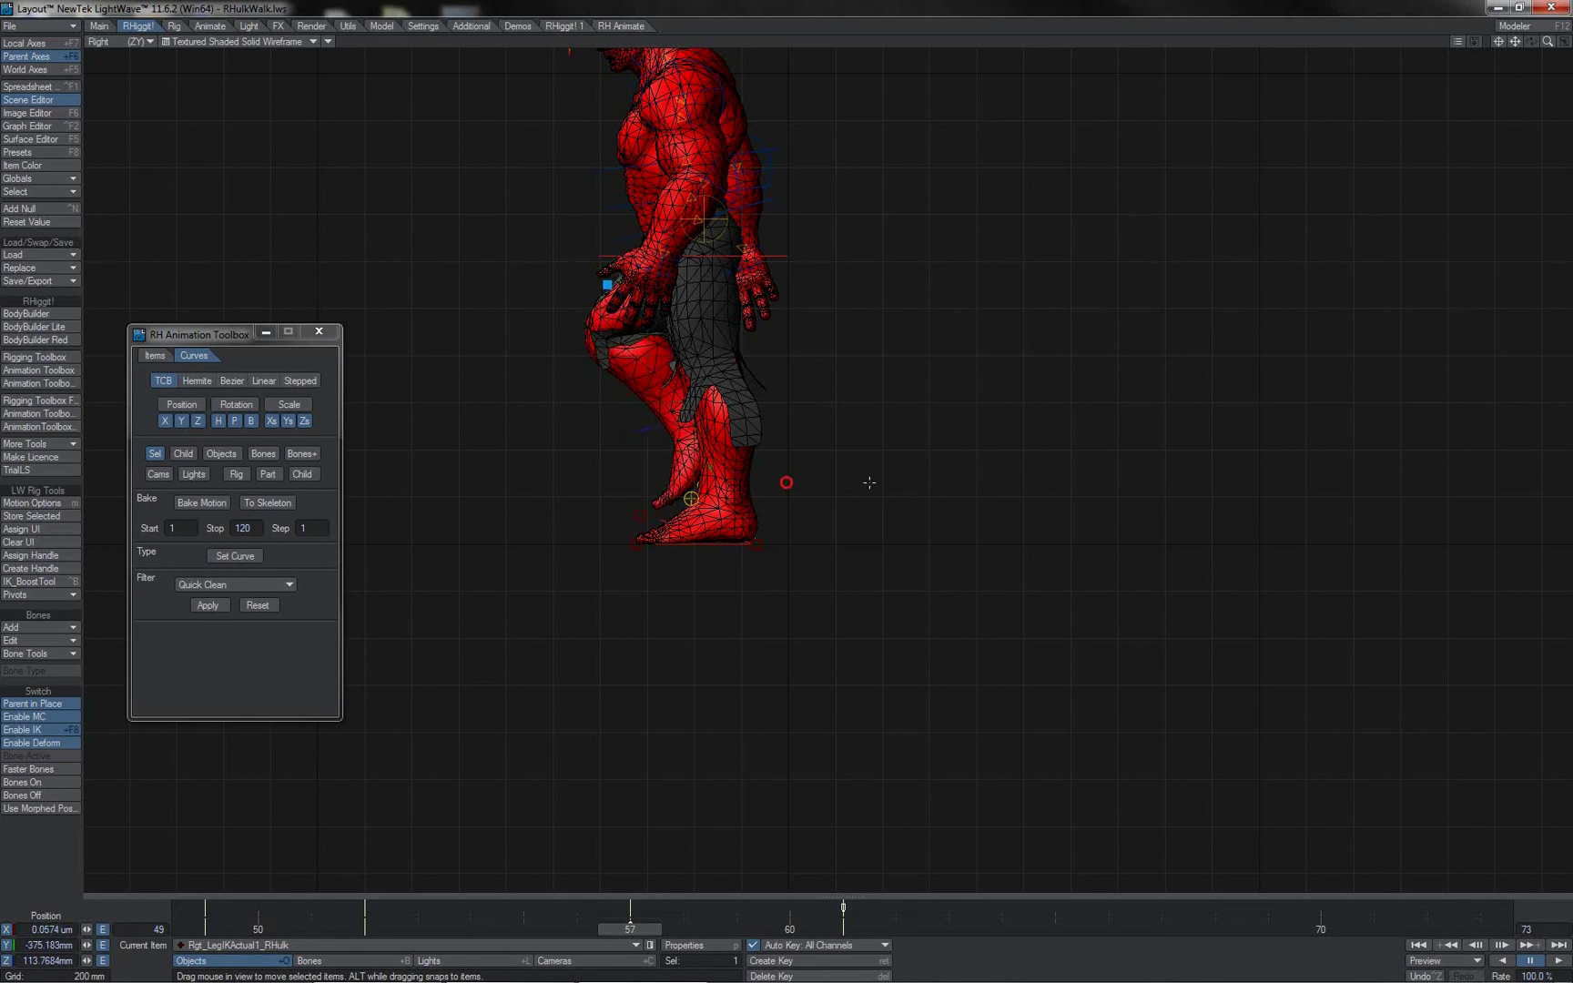
key(Right)
drag(672, 489, 678, 497)
drag(673, 929, 428, 927)
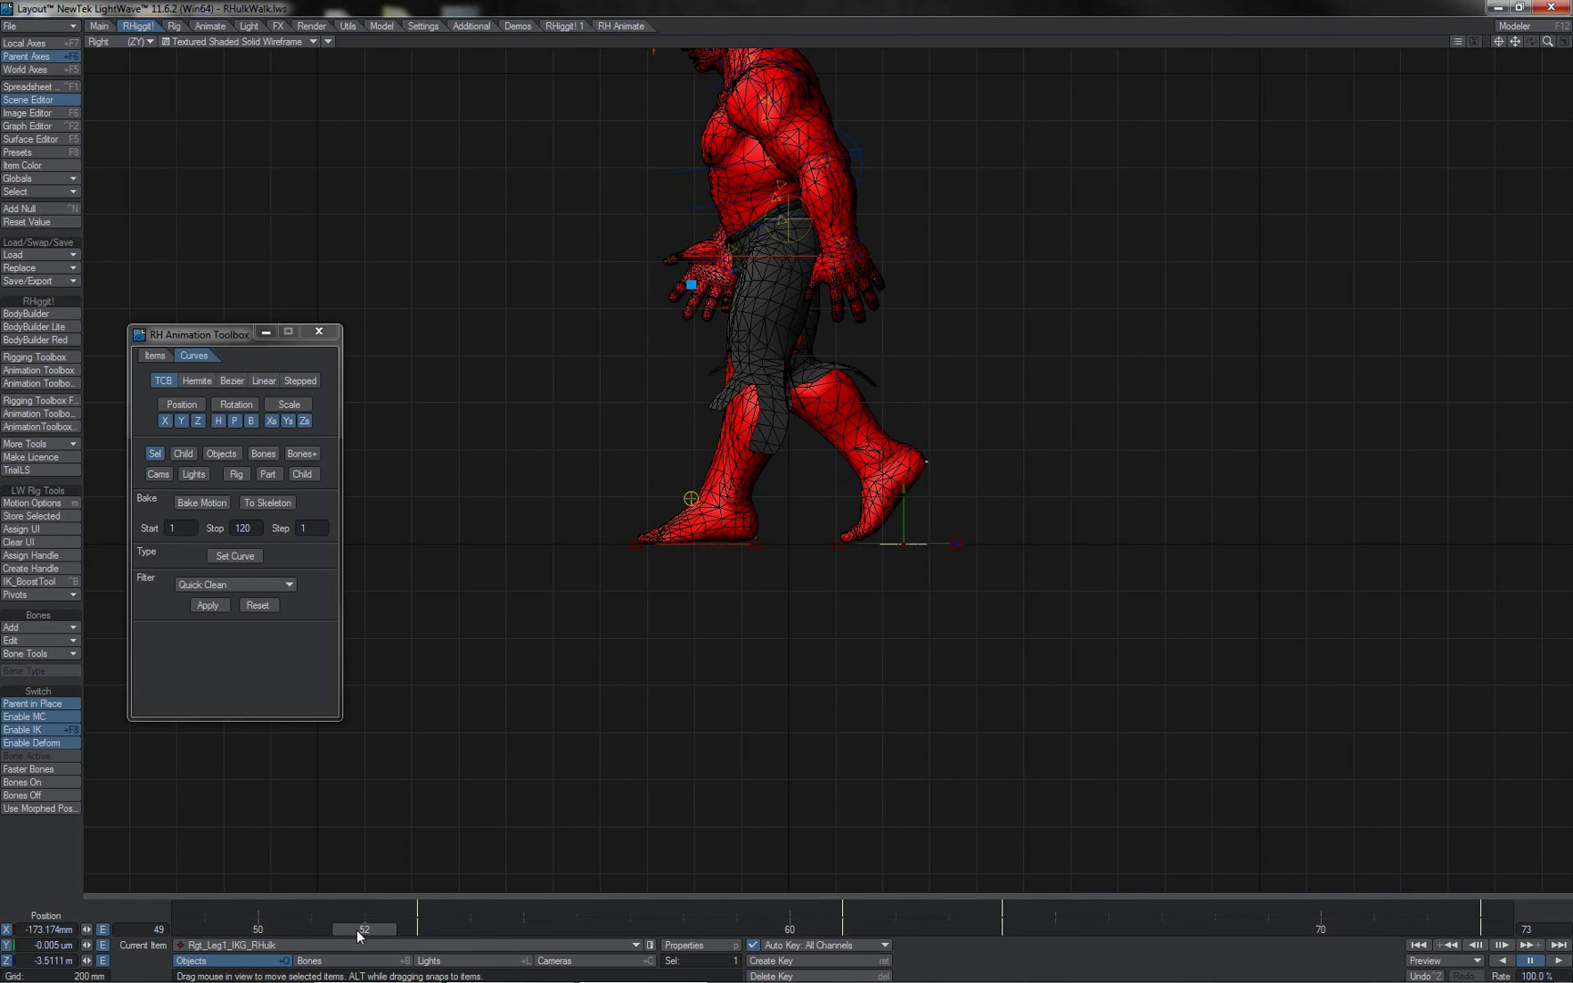
- Try lowering the main root to Y about 1.144 m at frame 52 and undo the change
mouse_move(358, 932)
mouse_down()
mouse_move(199, 931)
mouse_move(1215, 930)
mouse_move(364, 930)
mouse_up()
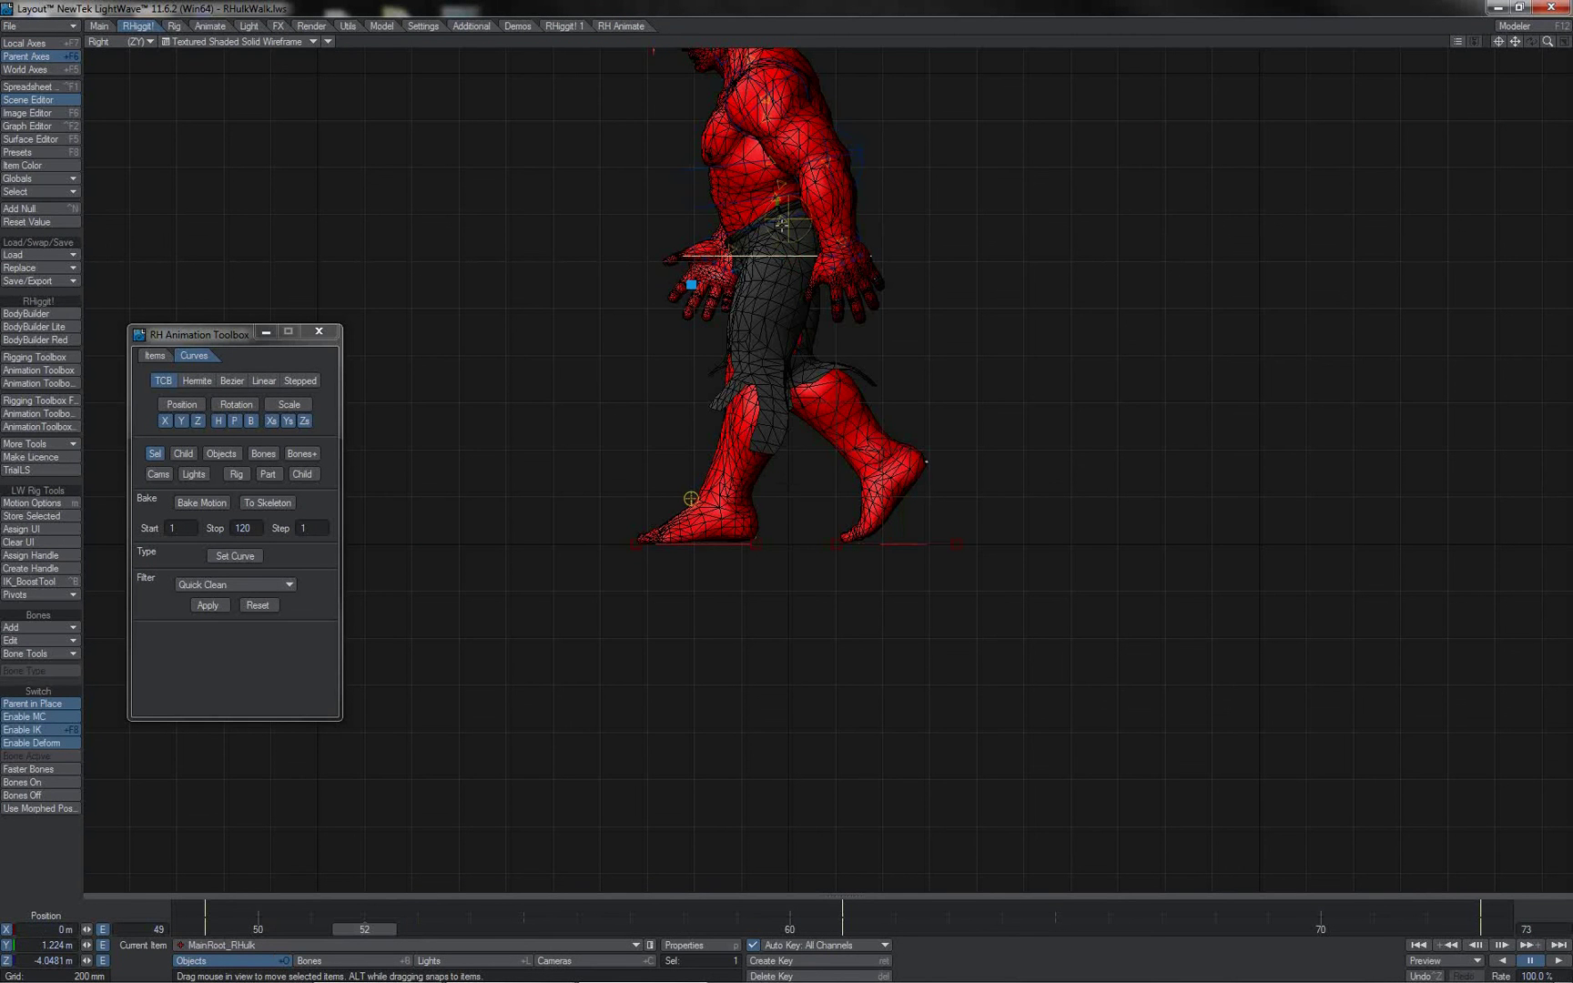
drag(784, 222, 784, 249)
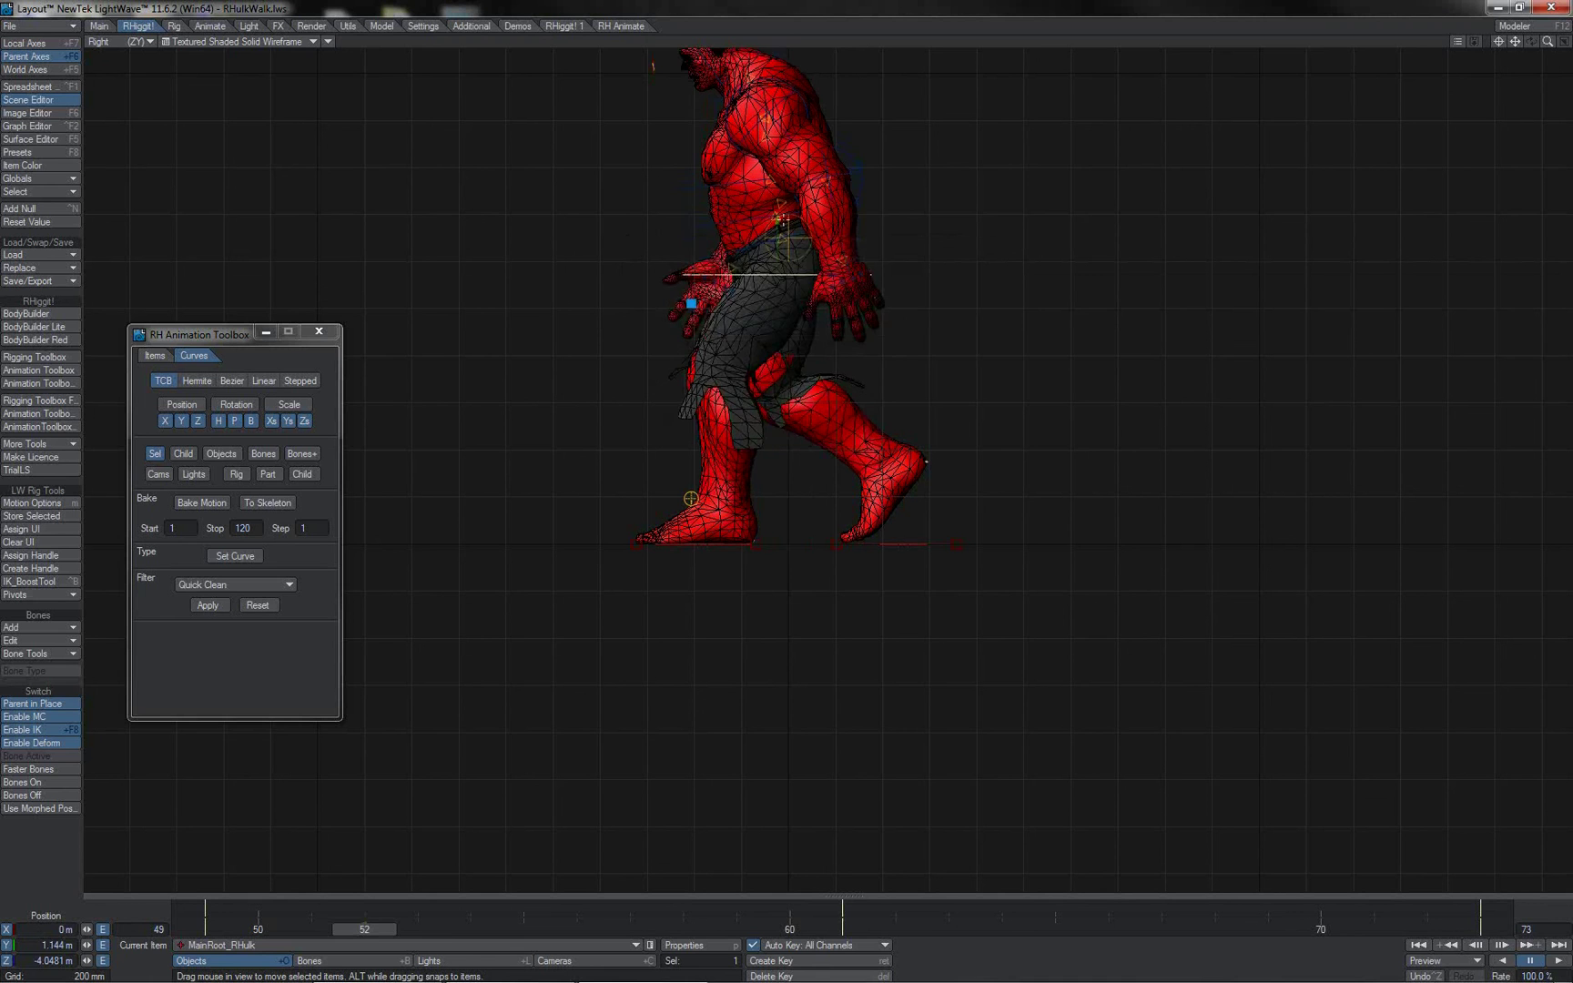
key(1)
mouse_move(787, 482)
mouse_down()
mouse_move(771, 482)
mouse_move(804, 482)
mouse_move(785, 482)
mouse_up()
key(ctrl+z)
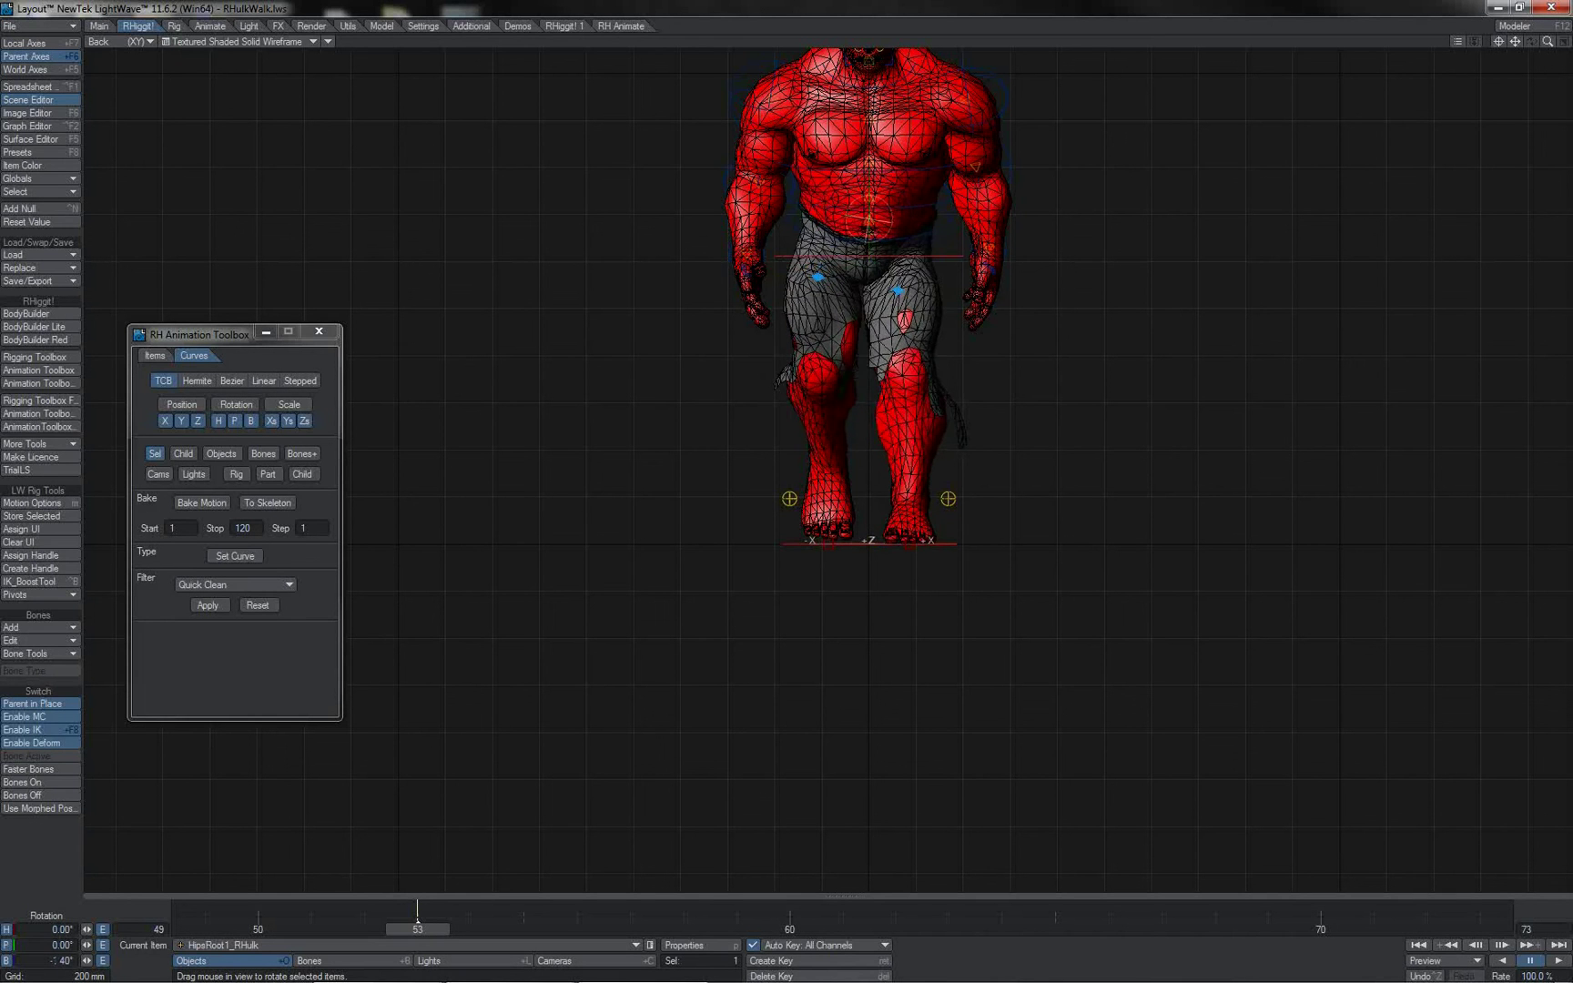
- Try banking the hips root at frame 53, delete that key and return to frame 49
drag(783, 483, 787, 483)
key(Return)
key(Return)
key(Left)
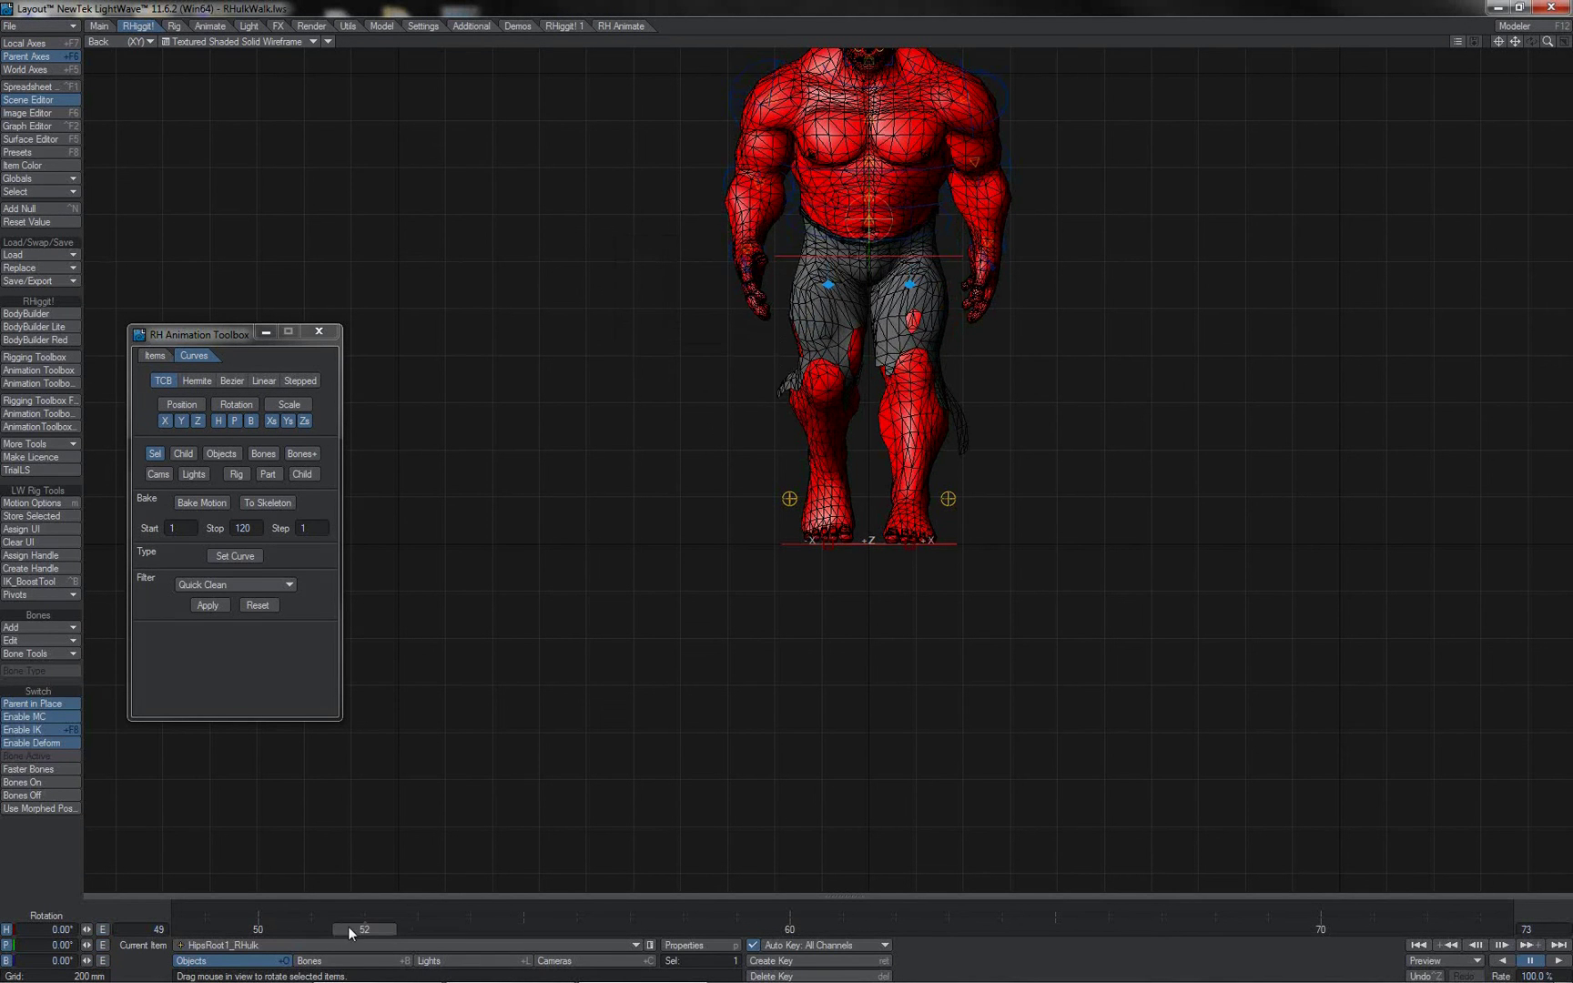
key(Left)
key(Left)
key(Left)
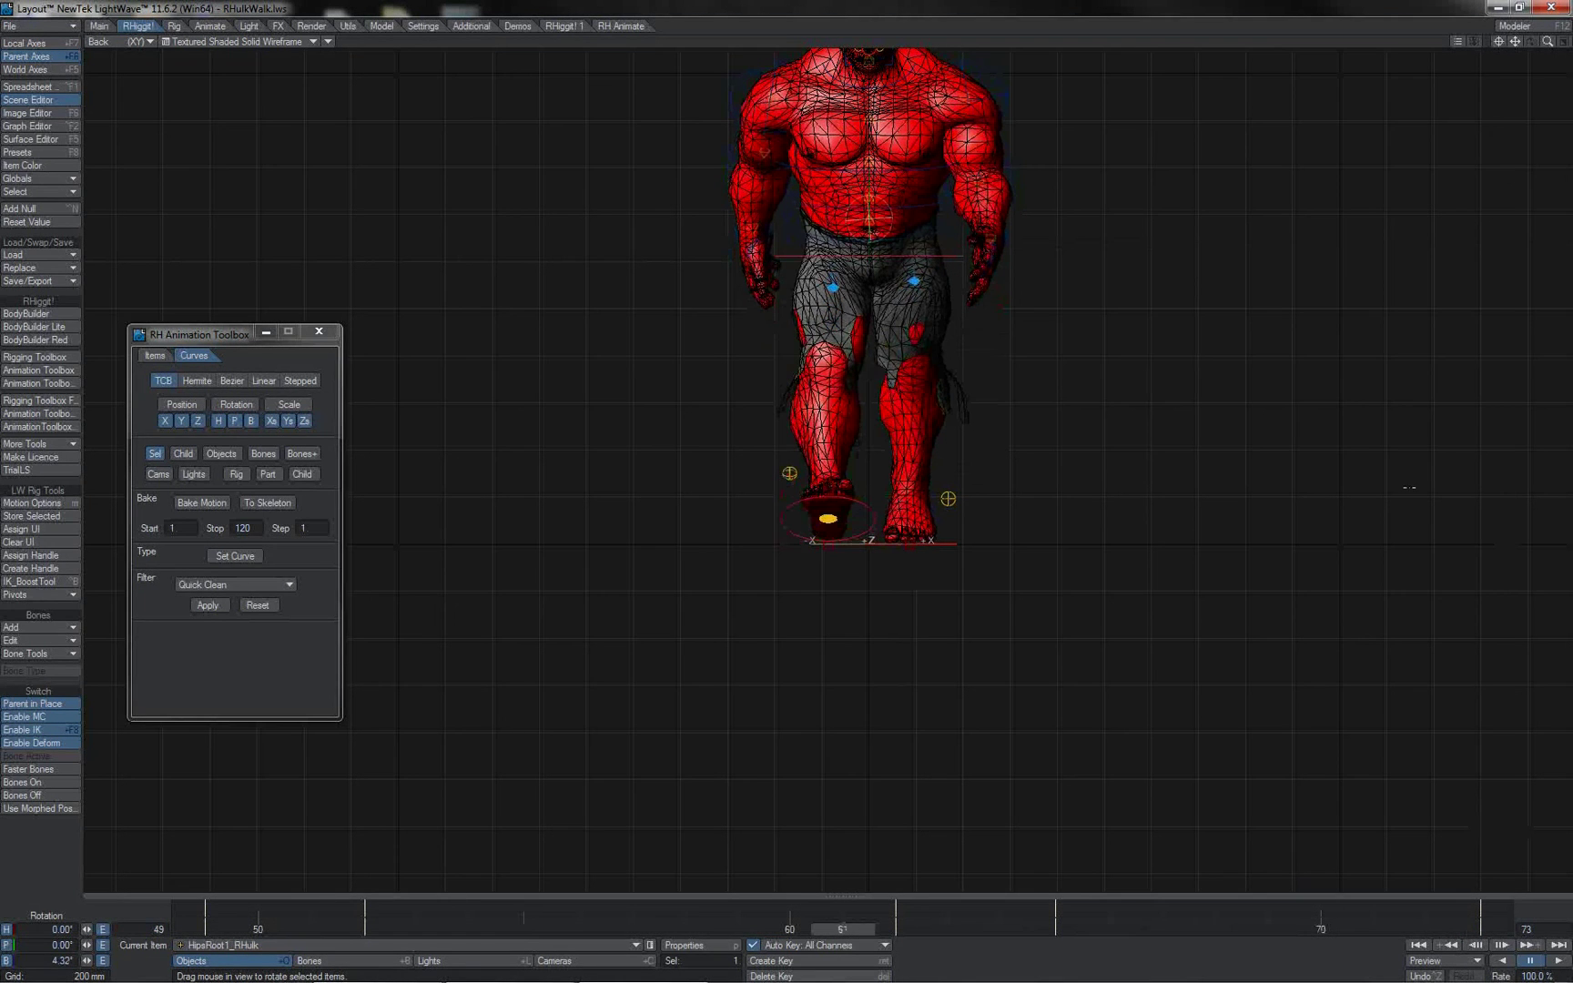
- Select the three spine controls together and turn their heading to about 1° at frame 61
click(948, 228)
shift+click(942, 202)
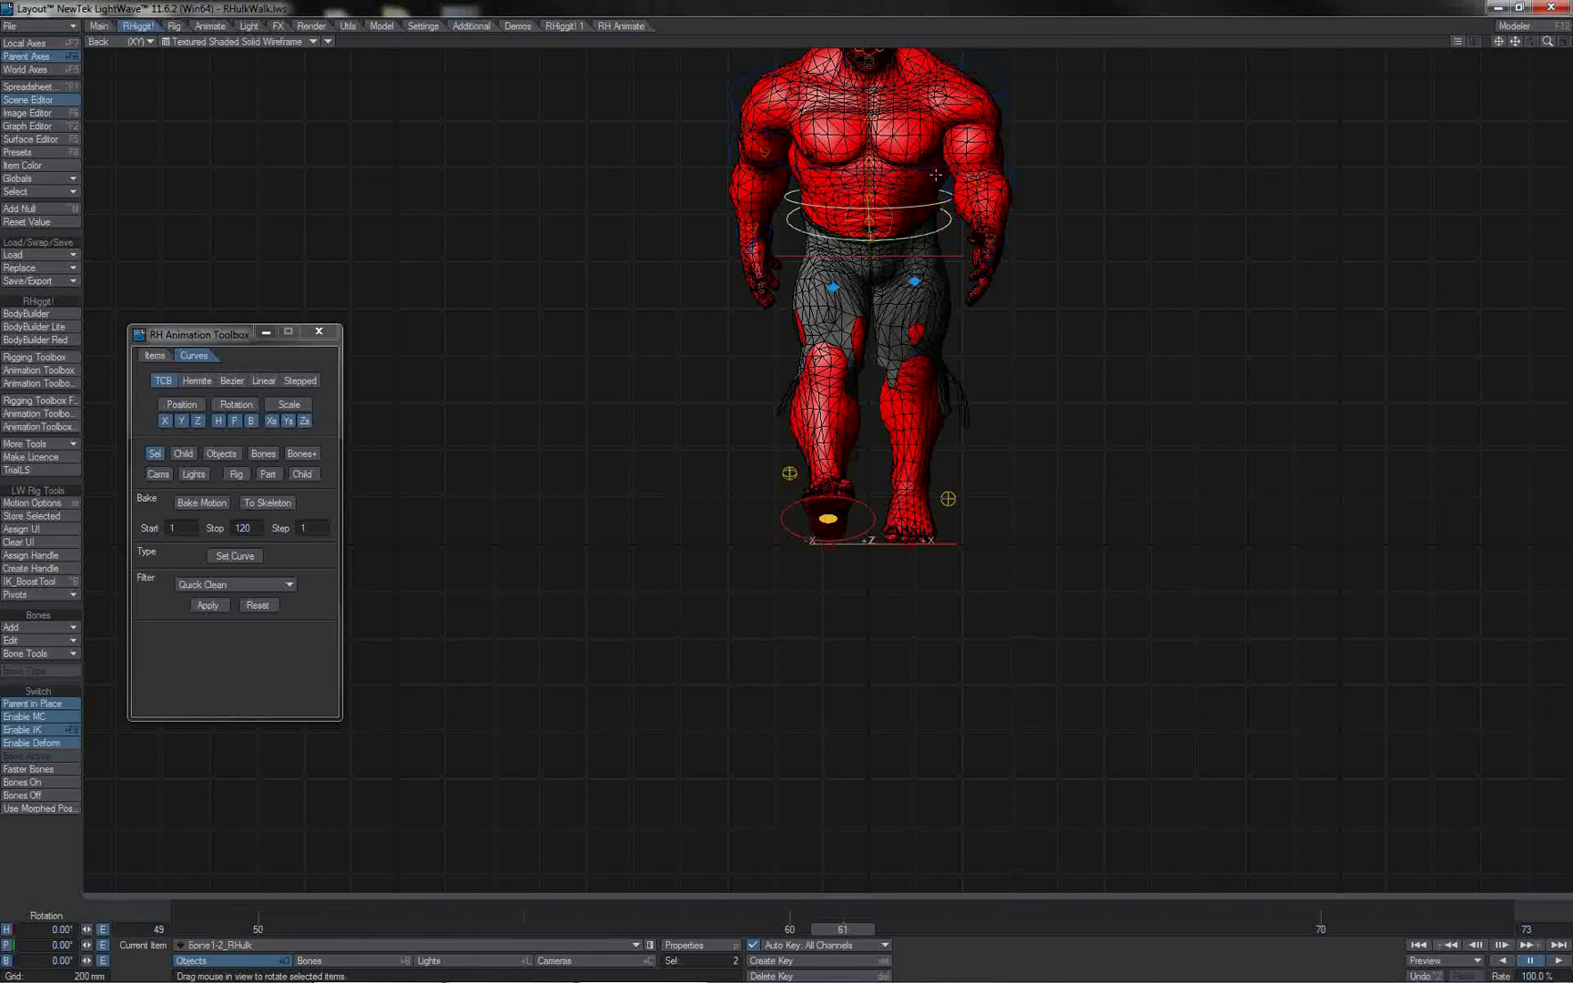
shift+click(936, 172)
drag(915, 151, 913, 146)
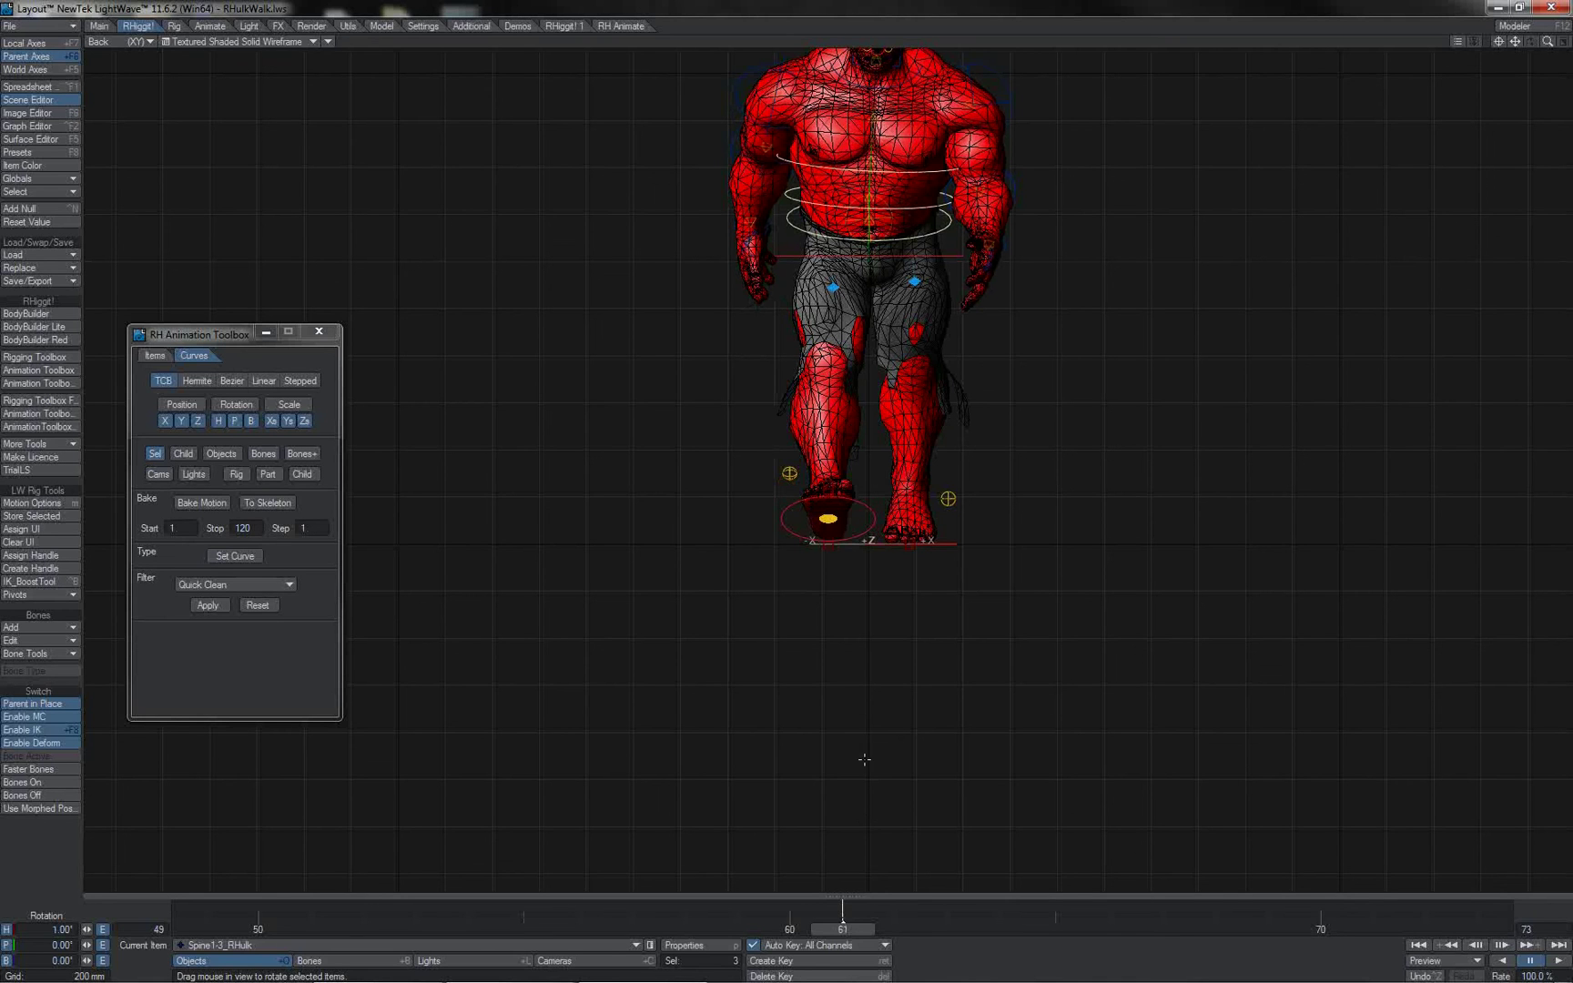
- Go to frame 49 and rotate the three spine controls' heading against the tilt of the hips
text(f49)
key(Return)
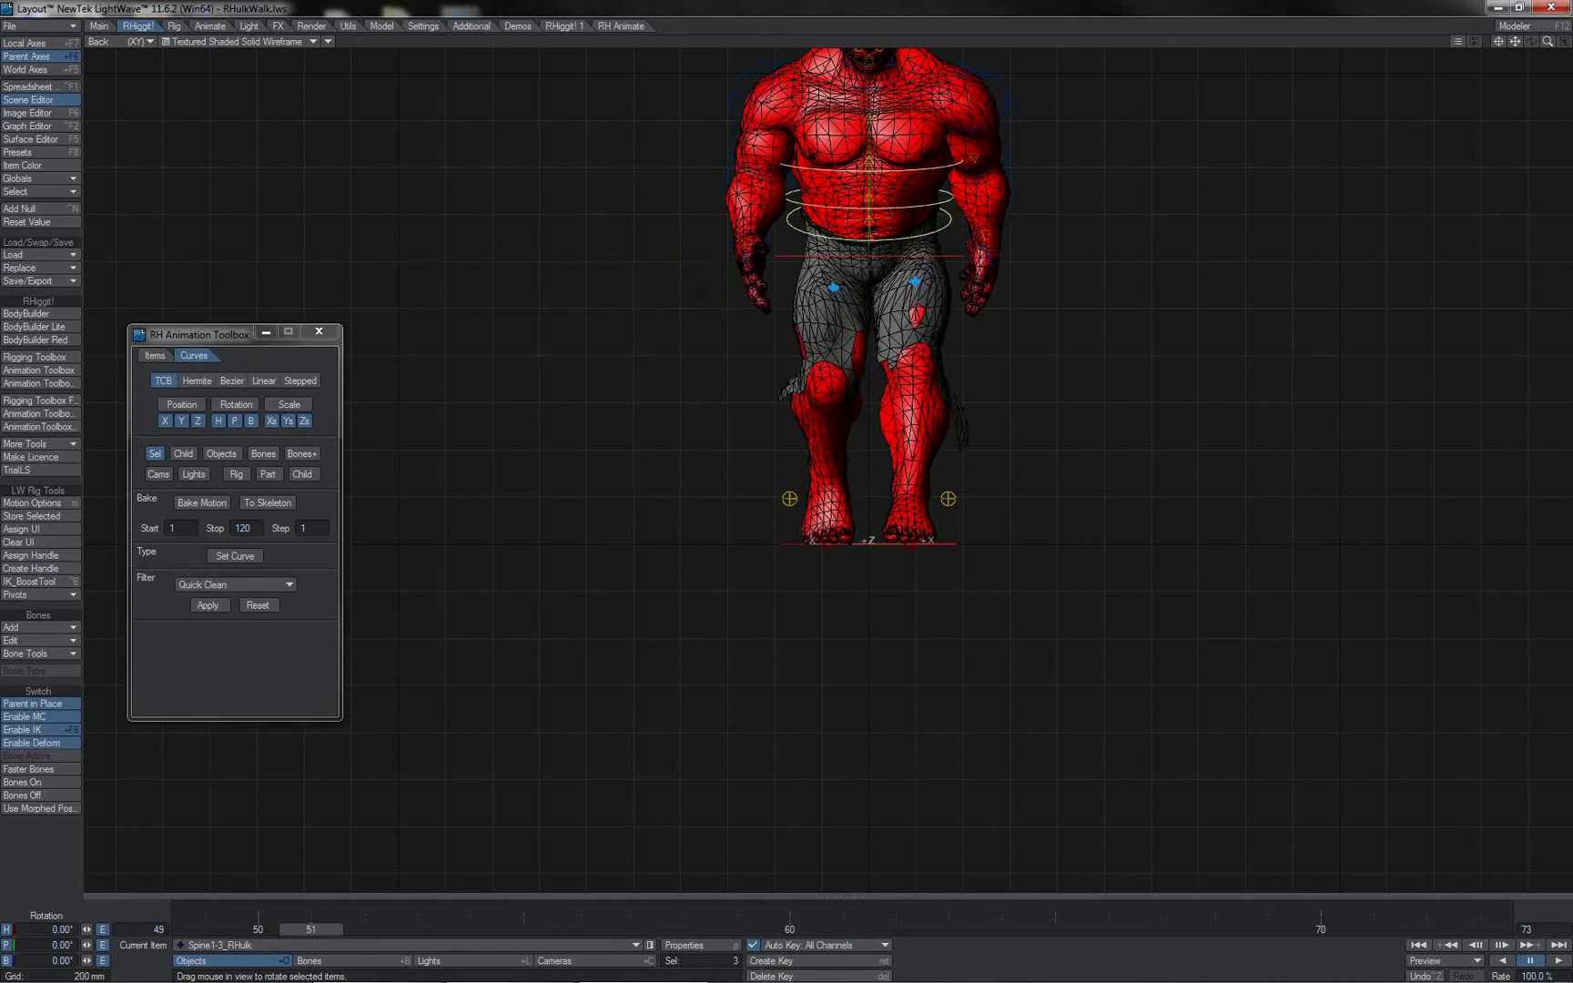
drag(921, 163, 911, 164)
click(787, 483)
- At frame 56, turn the spine controls' heading to about -2.1° and check the counter-rotation between frames 50 and 66
key(Right)
key(Right)
key(Right)
key(Right)
key(Right)
key(Right)
key(Right)
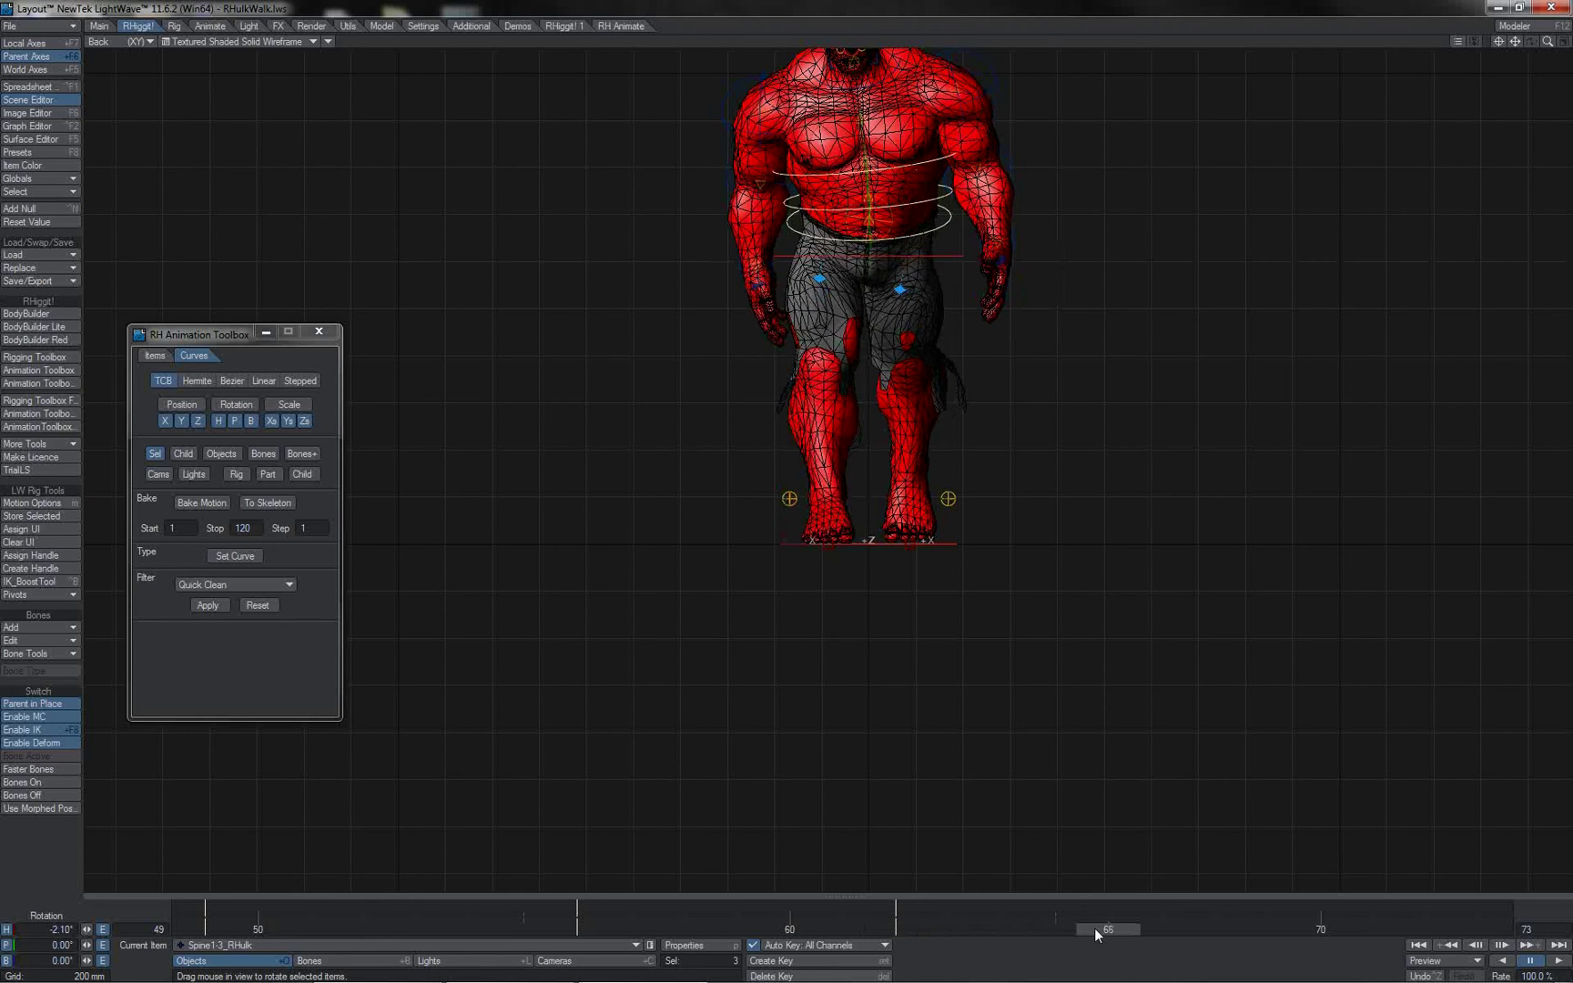
drag(1097, 930, 955, 912)
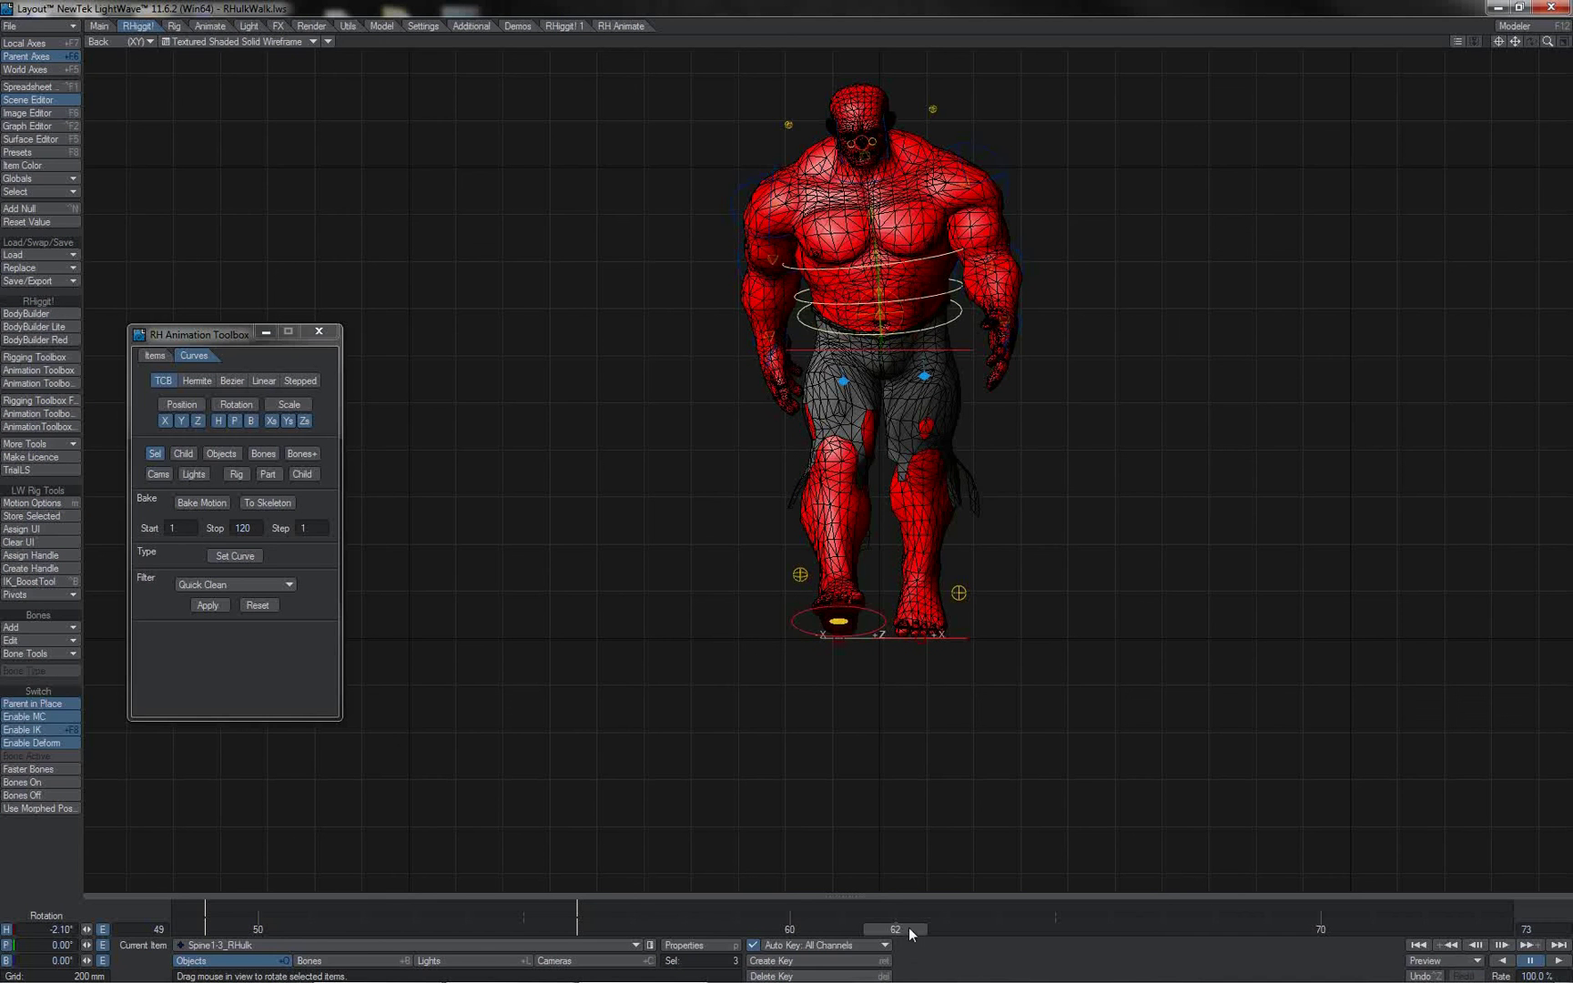
drag(909, 929, 271, 929)
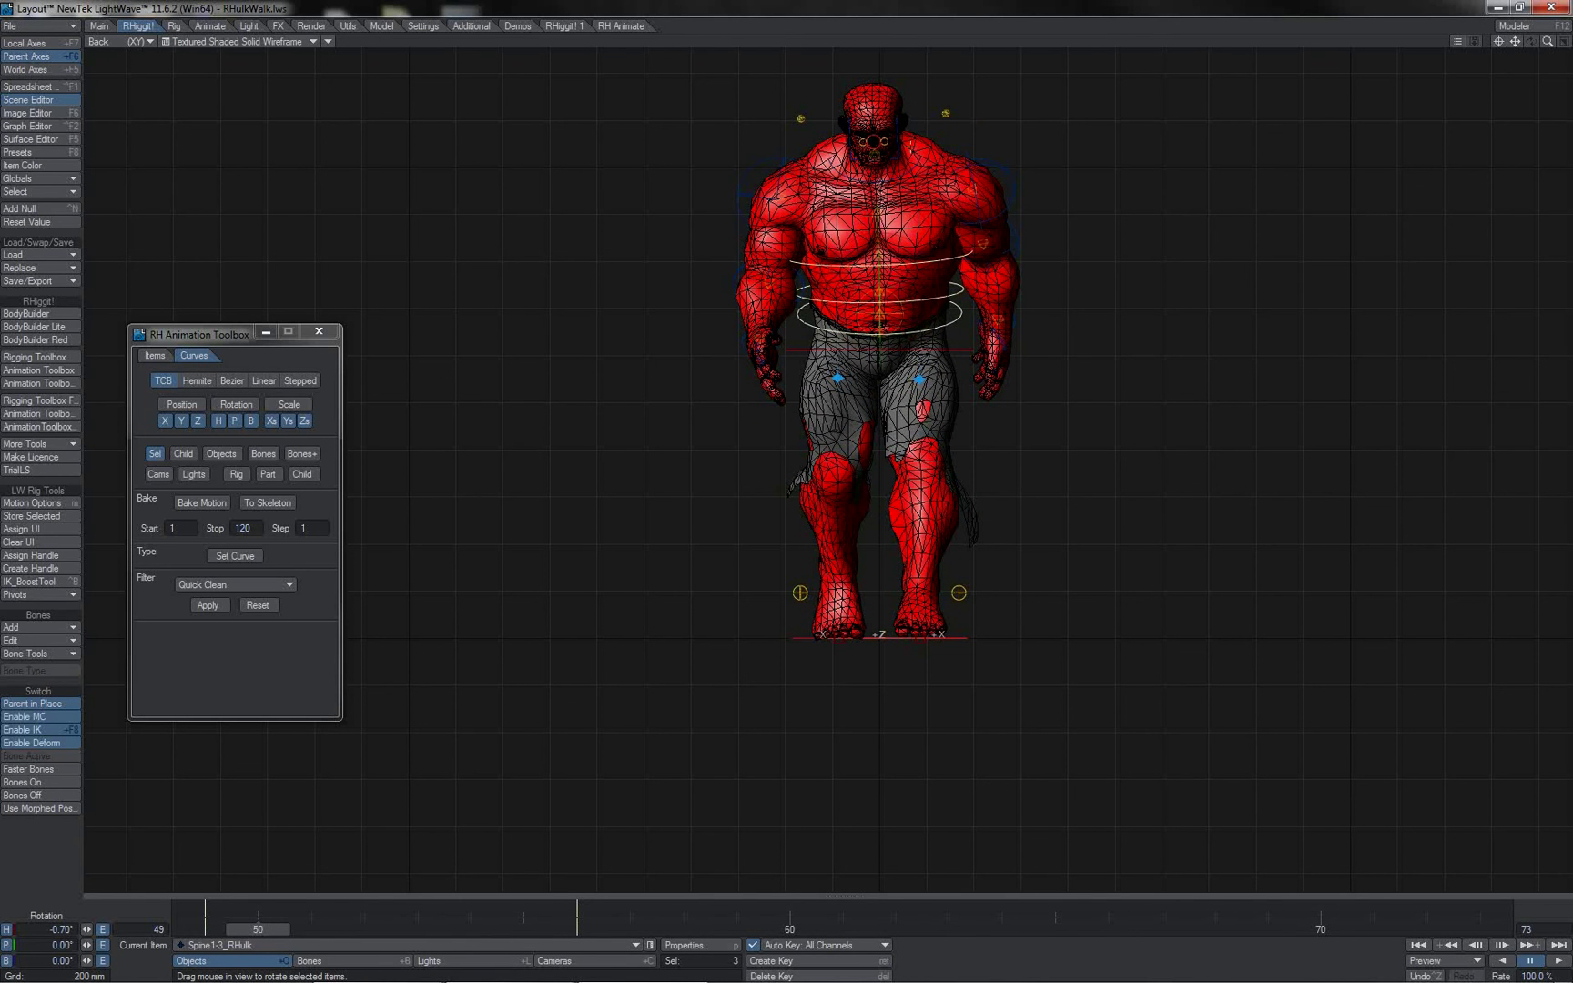
click(899, 123)
drag(916, 88, 933, 87)
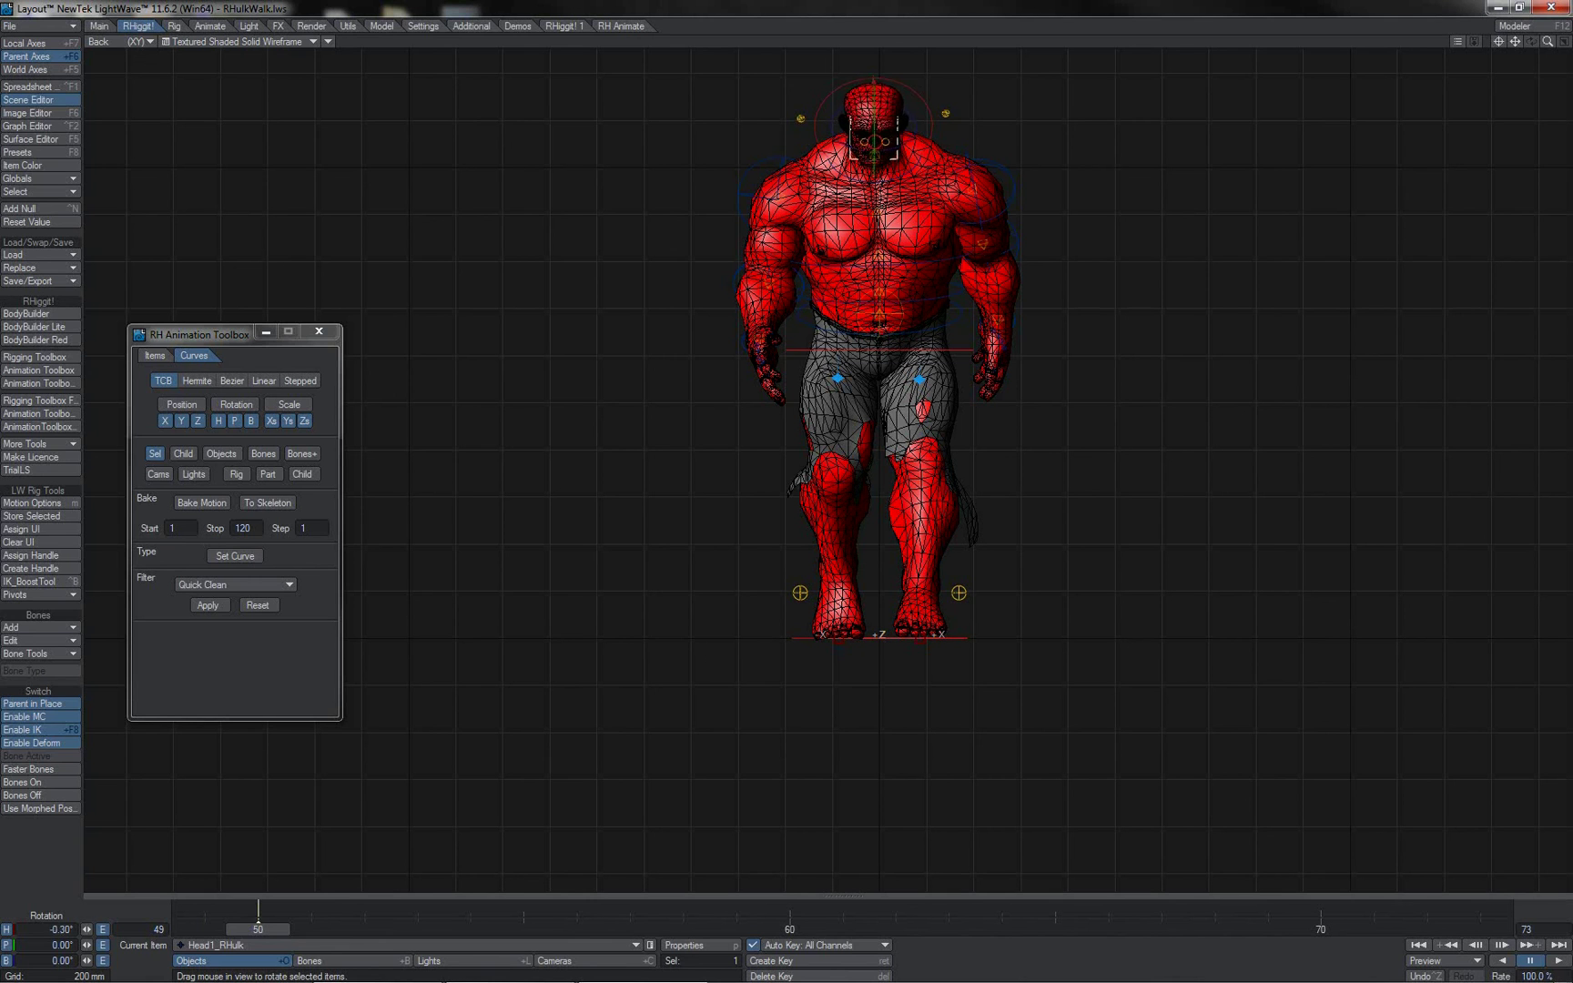
key(ctrl+z)
- Rotate the hips root at frame 50 to about -4.6° heading, -0.7° pitch and -0.67° bank
click(895, 317)
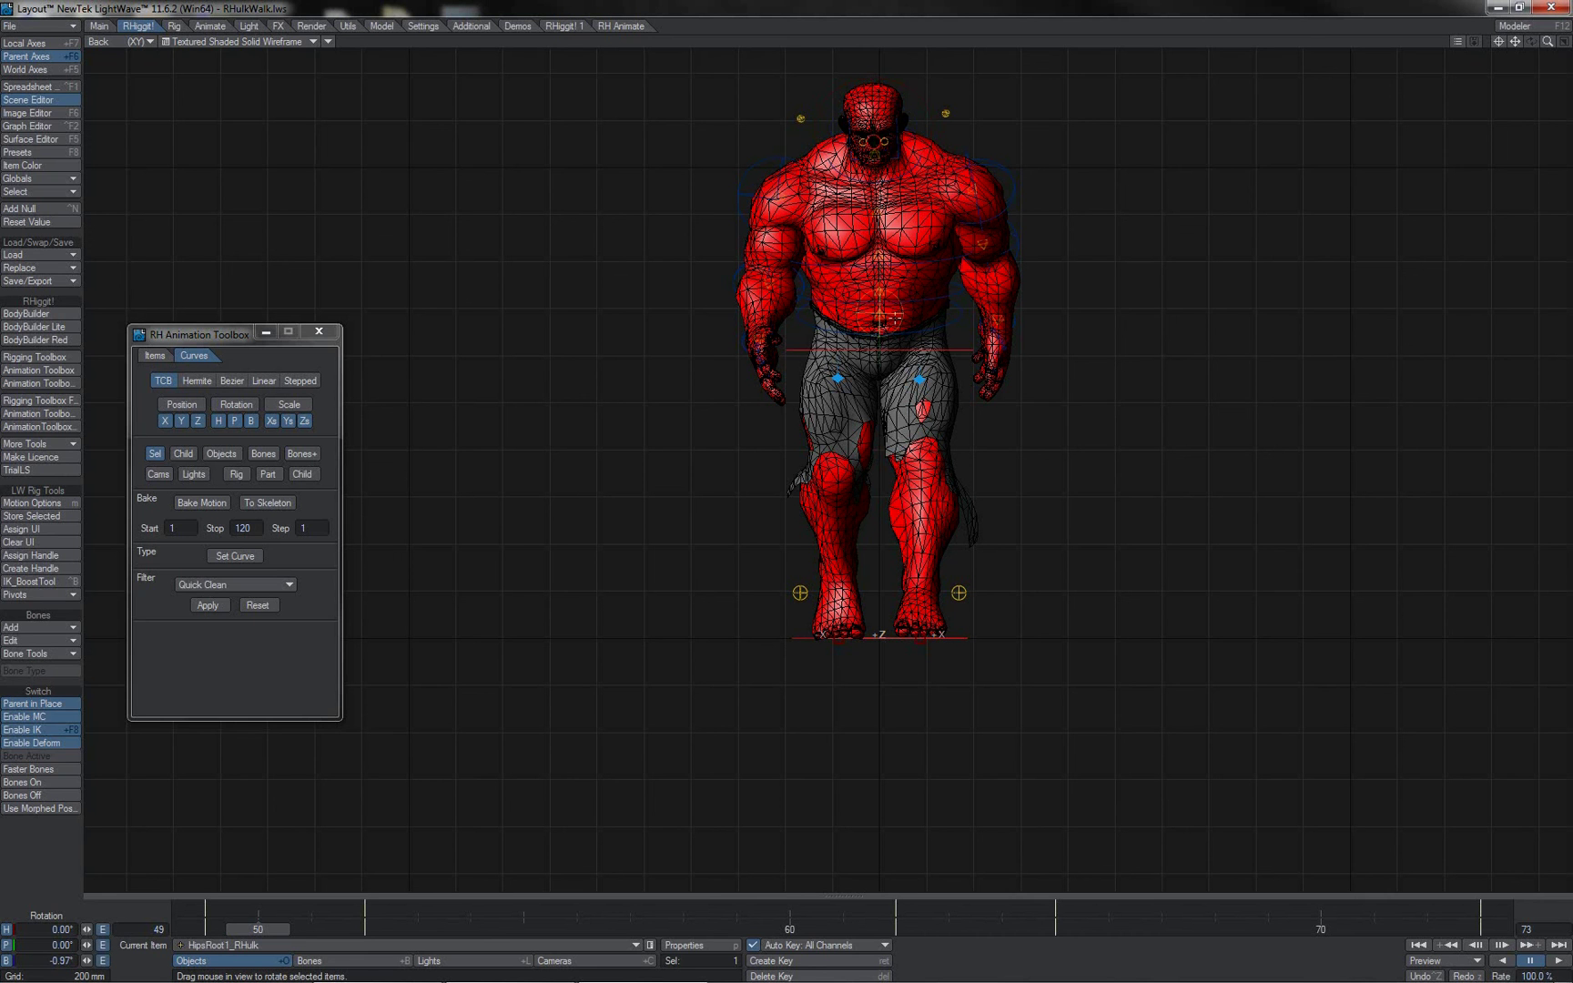
mouse_move(1080, 319)
mouse_down()
mouse_move(1068, 332)
mouse_move(1090, 320)
mouse_up()
key(ctrl+z)
key(t)
mouse_move(936, 316)
mouse_down()
mouse_move(979, 320)
mouse_move(939, 320)
mouse_up()
key(ctrl+z)
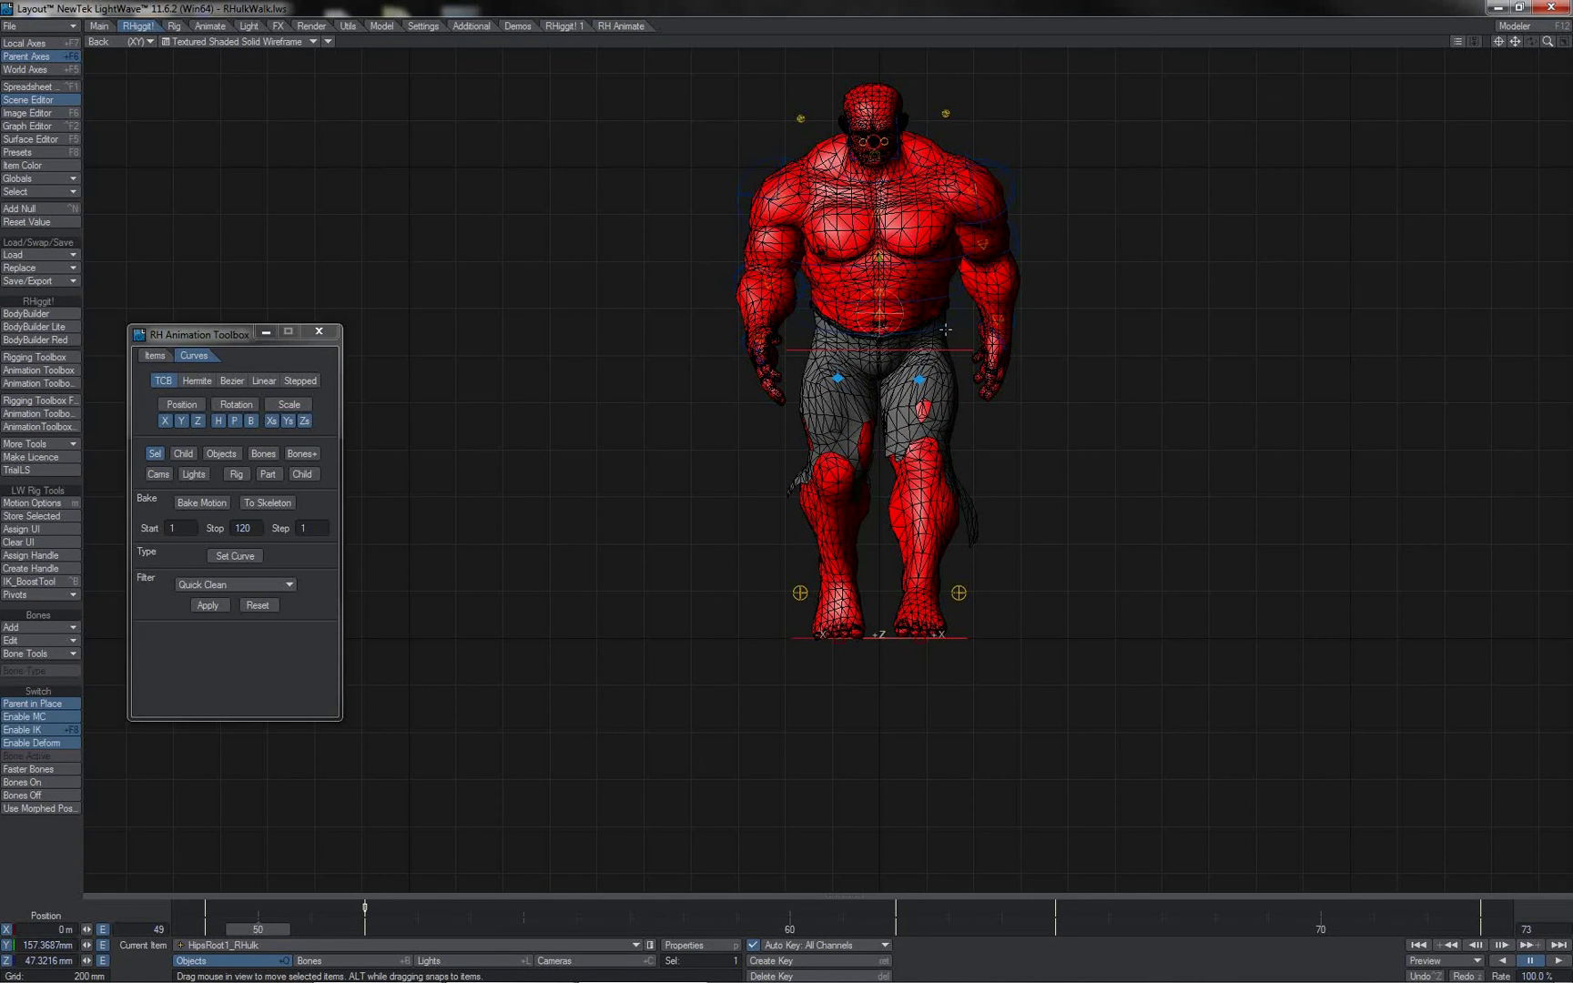
key(y)
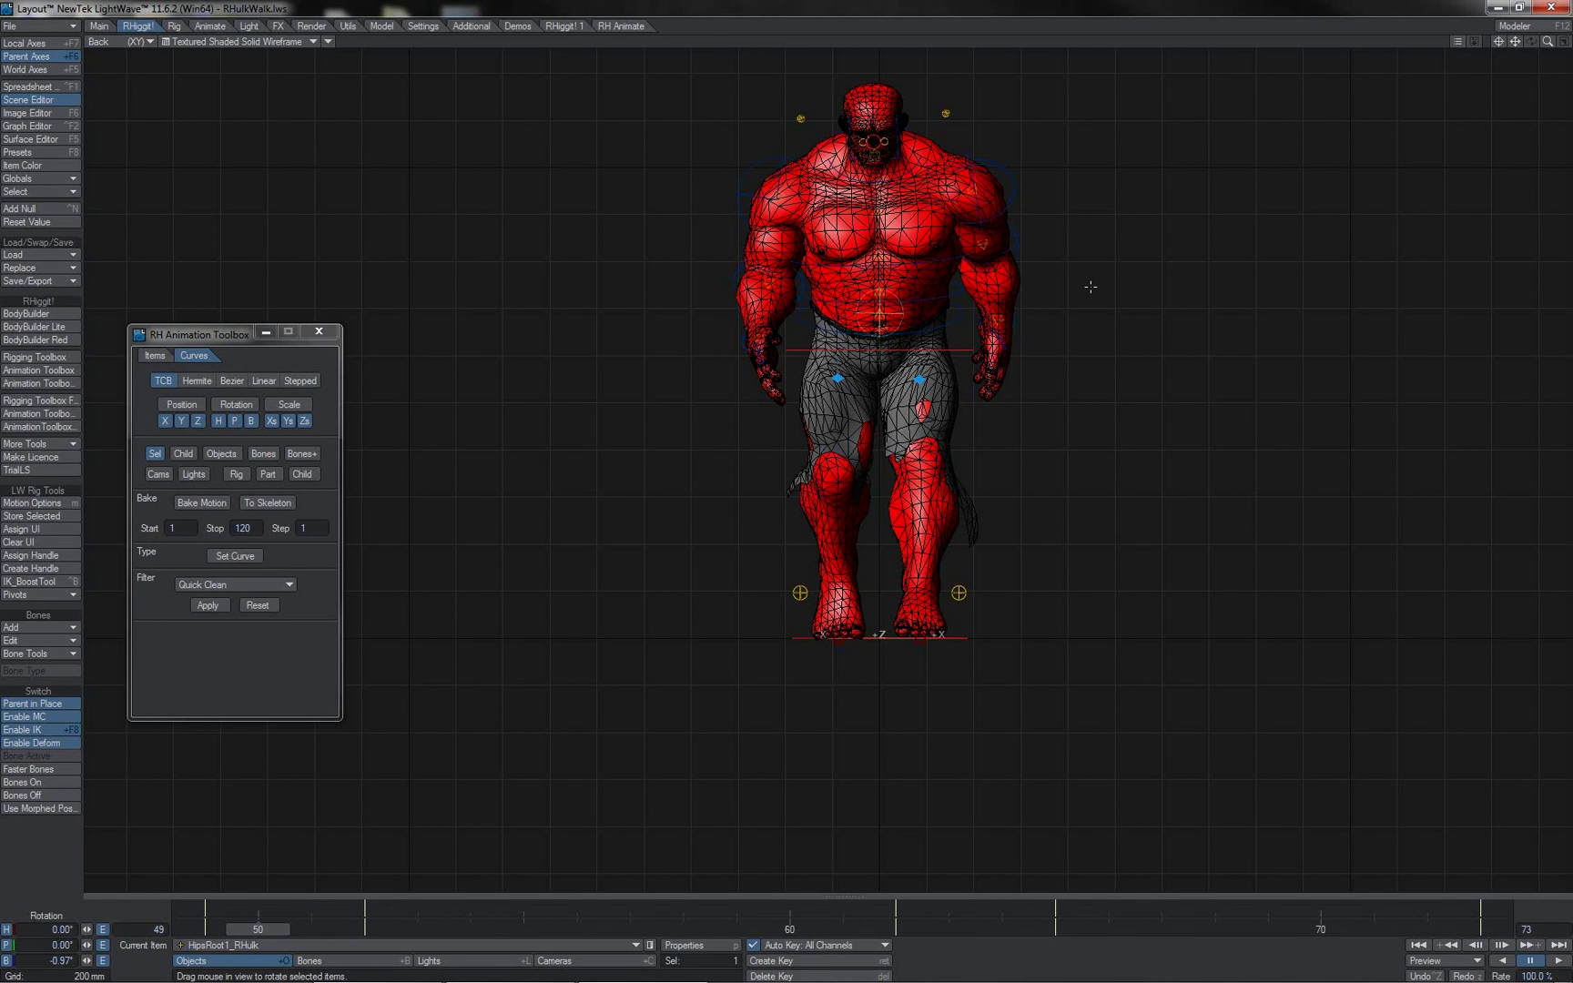
drag(1091, 286, 1078, 295)
mouse_move(1078, 295)
right_down()
mouse_move(1054, 295)
mouse_move(1092, 295)
mouse_move(1059, 295)
mouse_move(1091, 295)
mouse_move(1076, 294)
right_up()
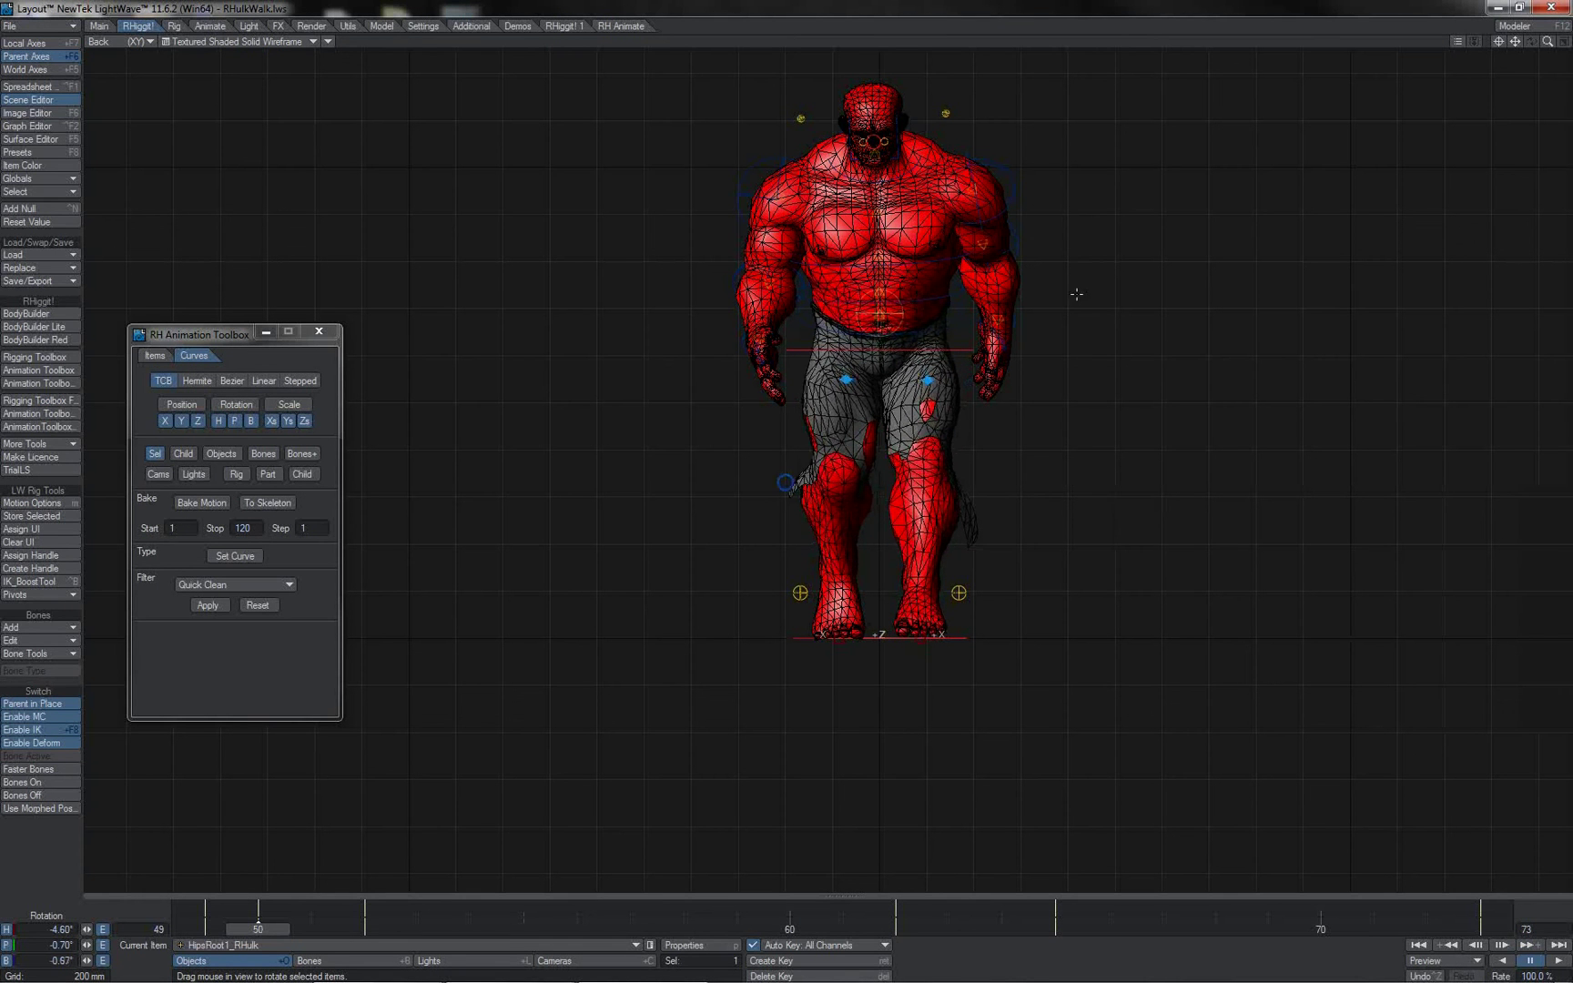
- Select the three spine controls together and turn their heading to about -1.1° at frame 50
click(959, 321)
shift+click(958, 297)
shift+click(962, 257)
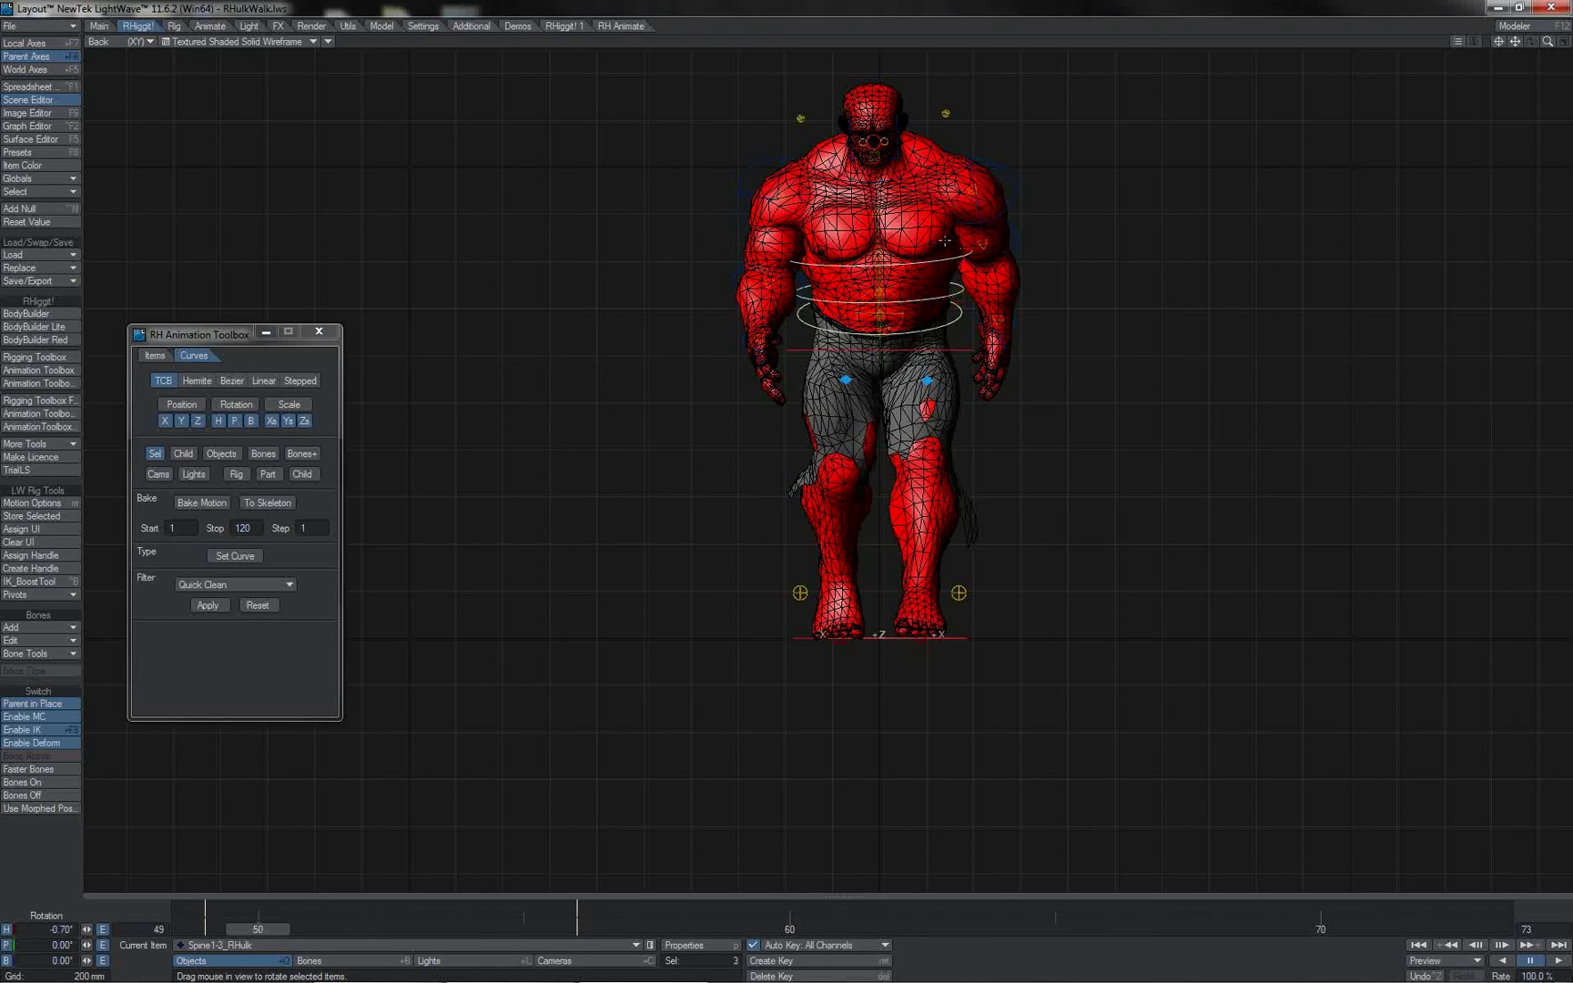
mouse_move(912, 228)
mouse_down()
mouse_move(935, 227)
mouse_move(913, 233)
mouse_up()
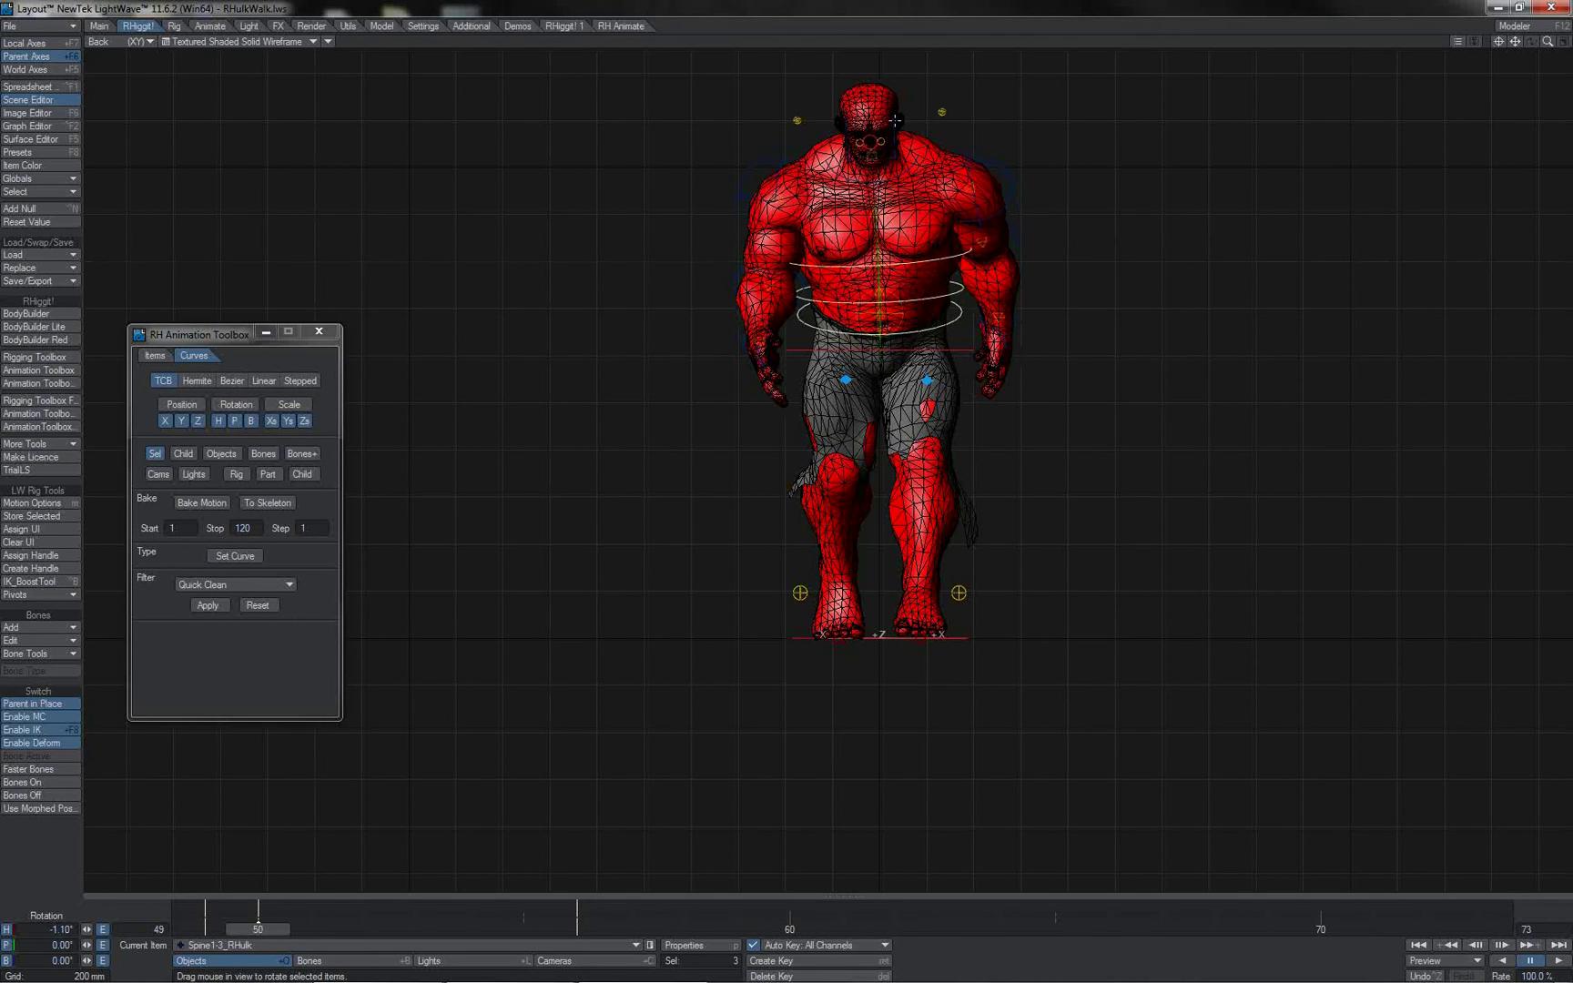
- Turn the head control's heading to 5° at frame 50 and switch to the perspective view
click(896, 121)
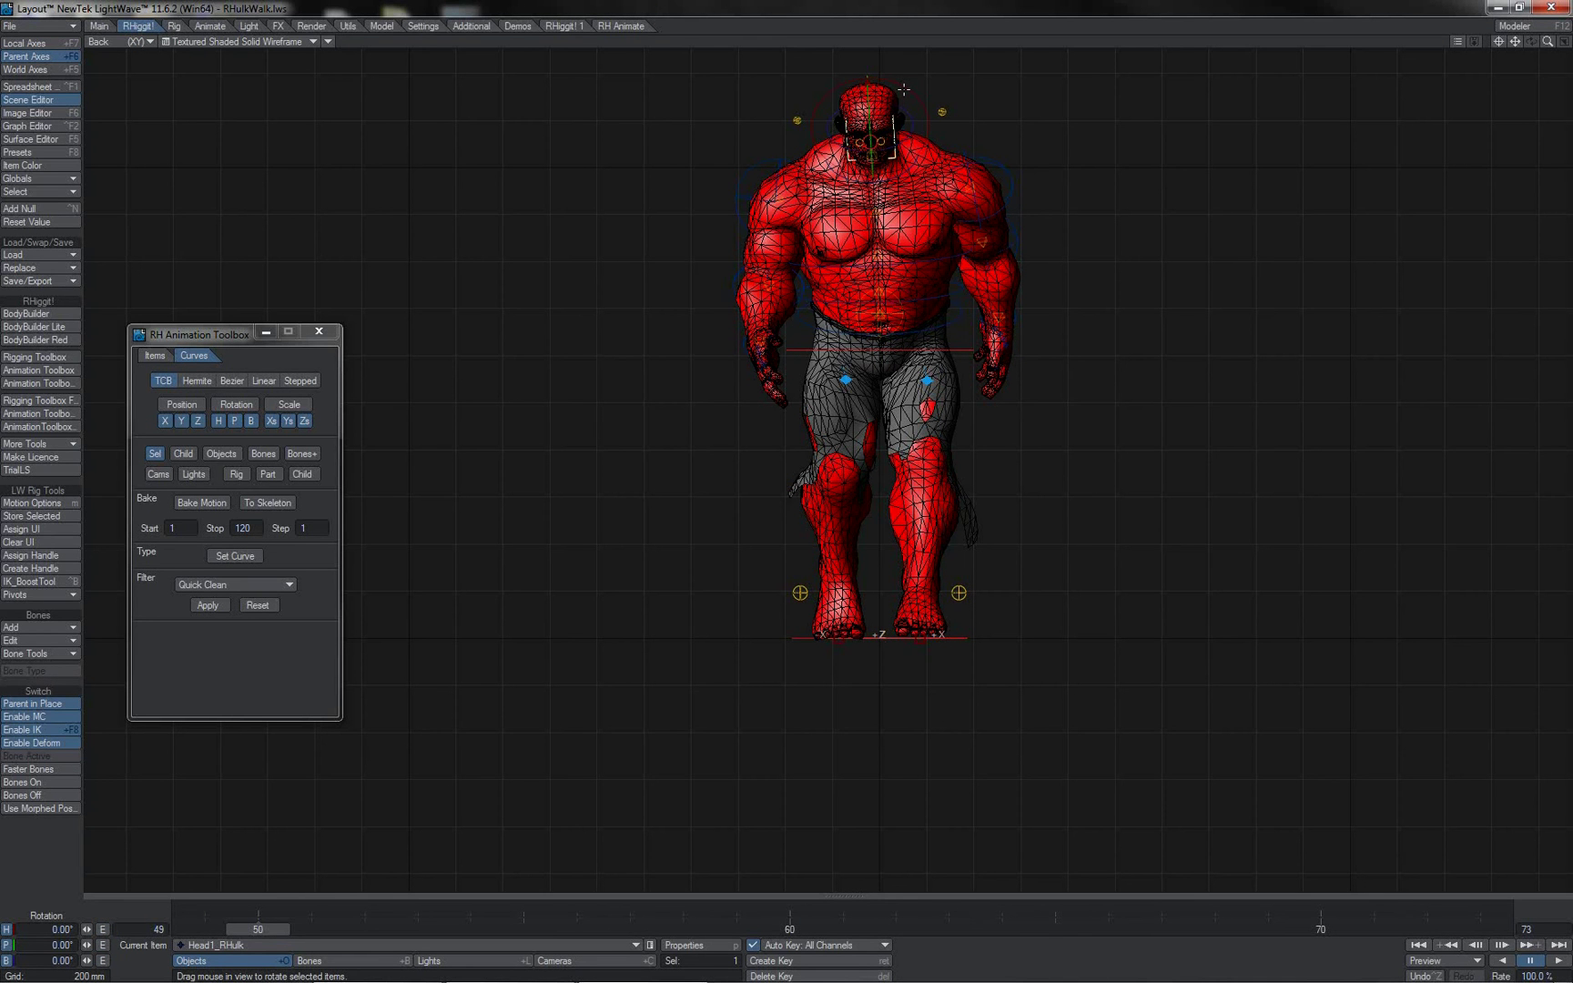
drag(903, 89, 949, 90)
key(4)
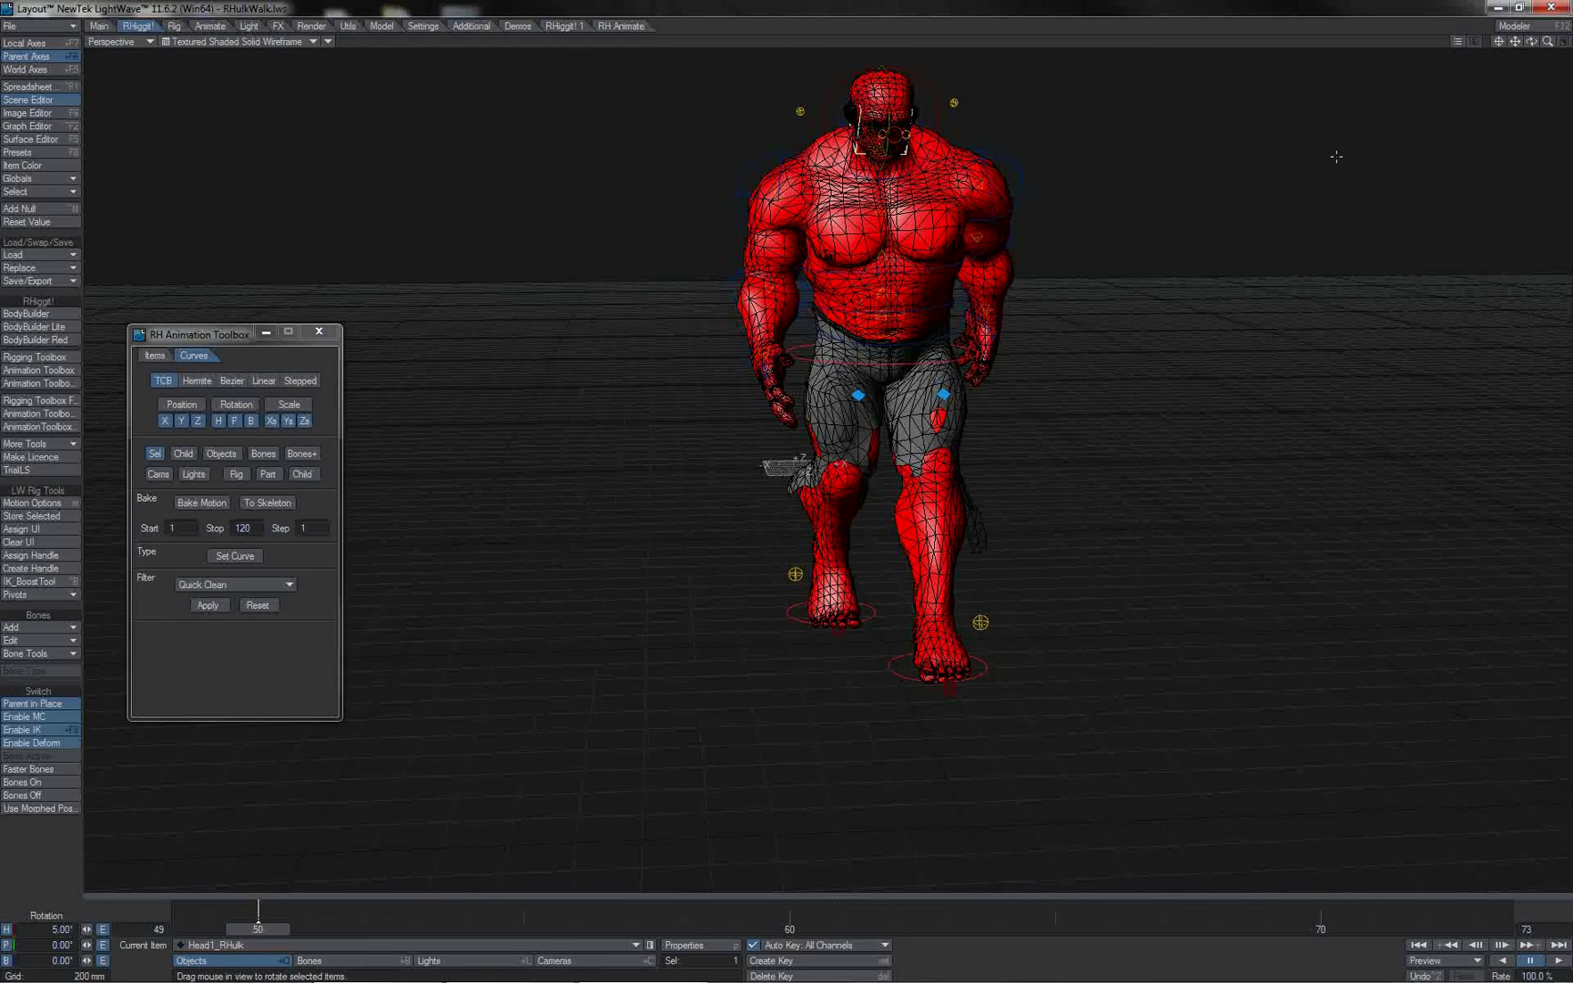
- Choose Linear as the toolbox's curve type and select the leg IK goal and reverse-foot controls of both legs one after another
click(155, 356)
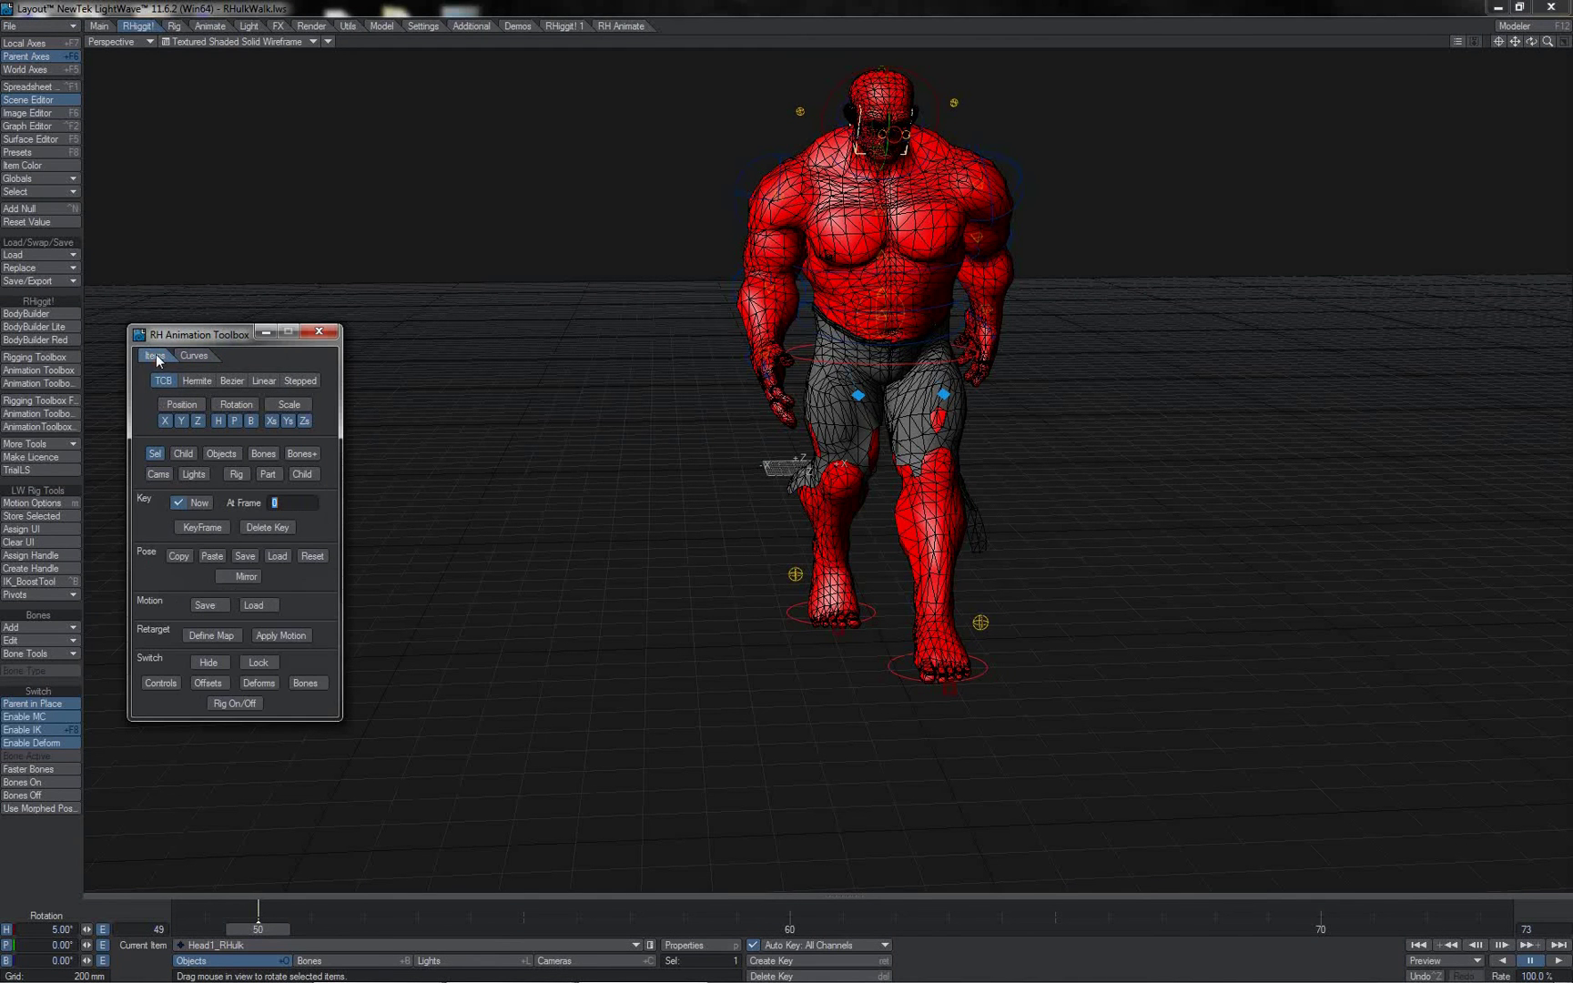
click(205, 362)
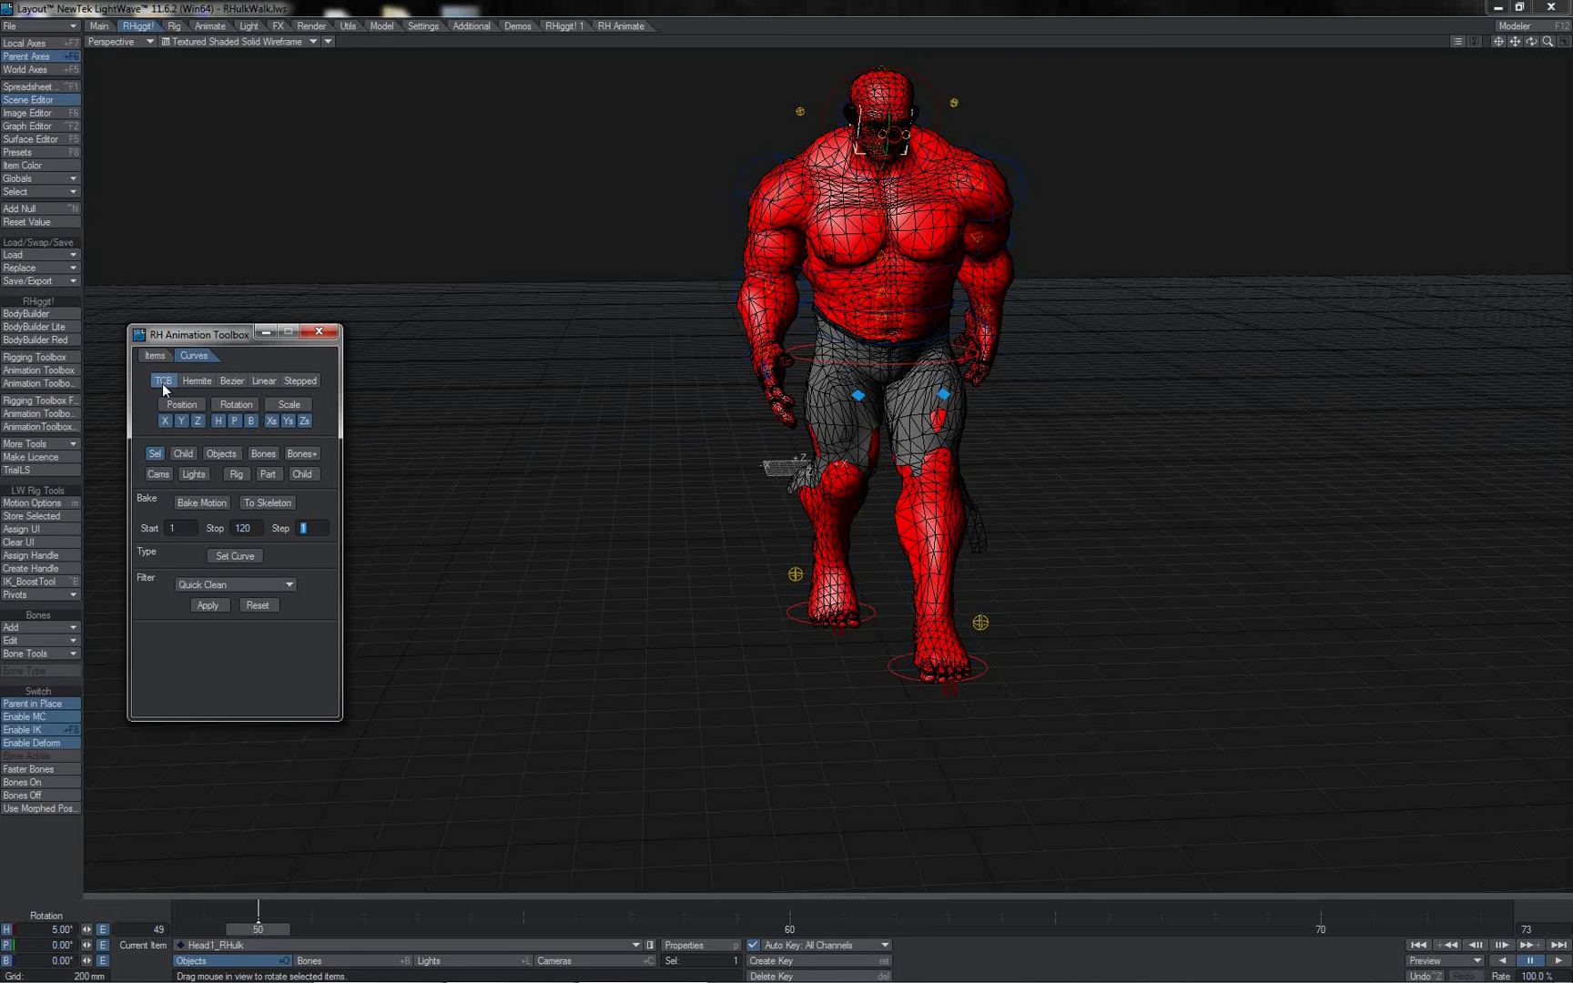
click(255, 385)
click(977, 665)
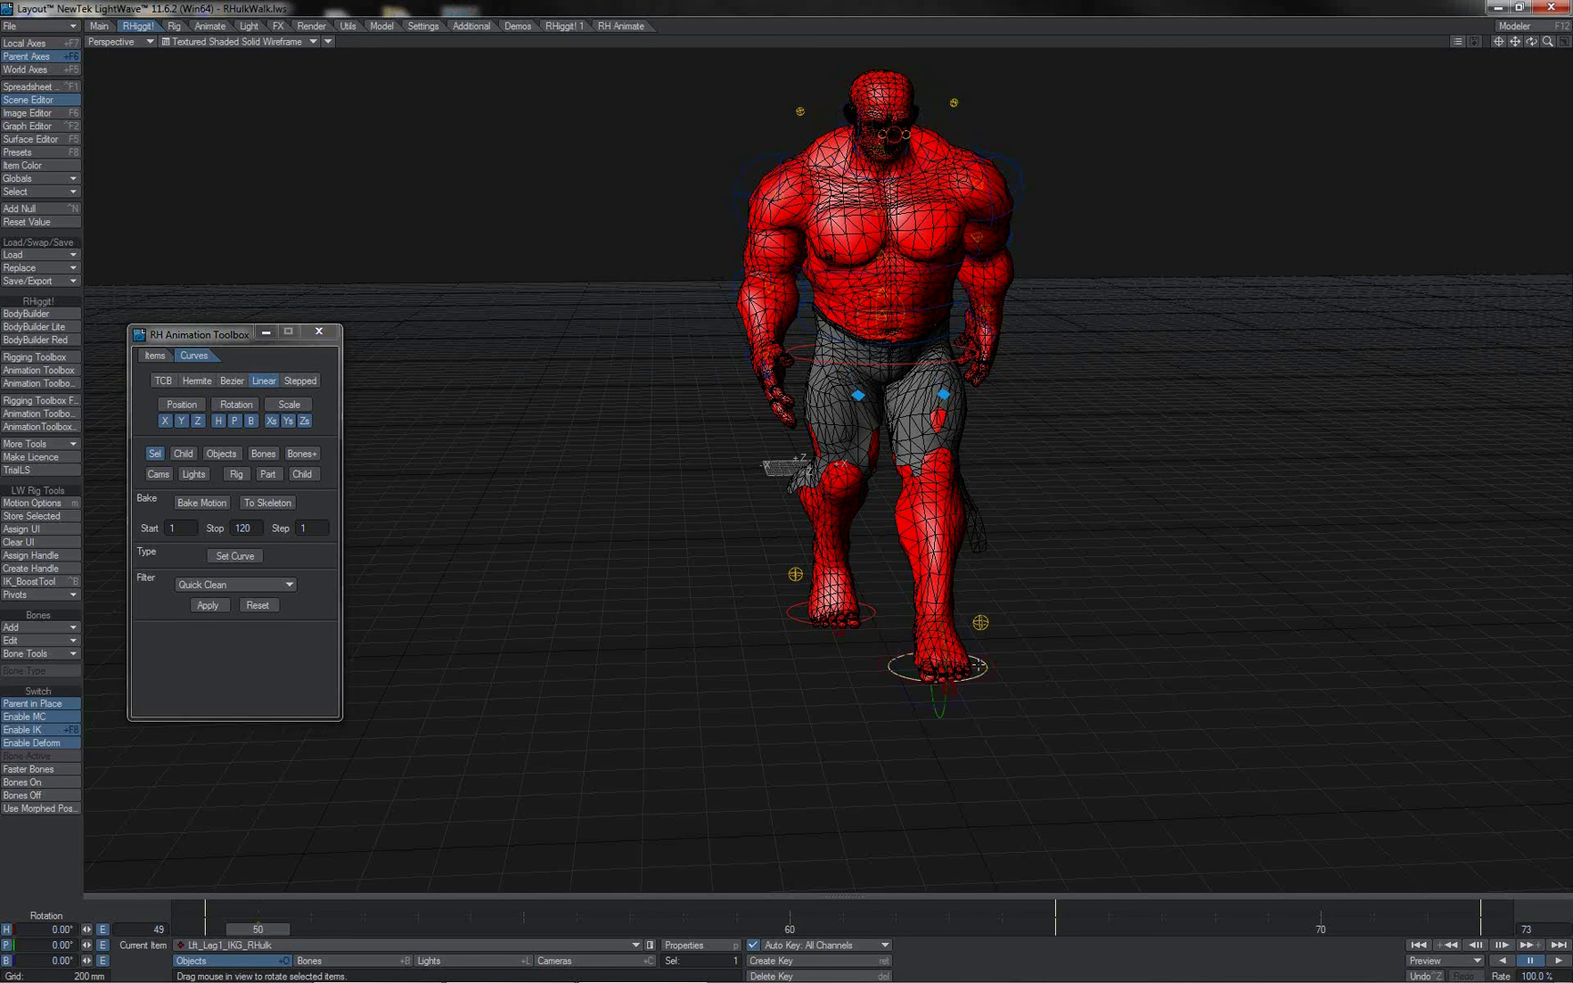
click(981, 622)
click(795, 607)
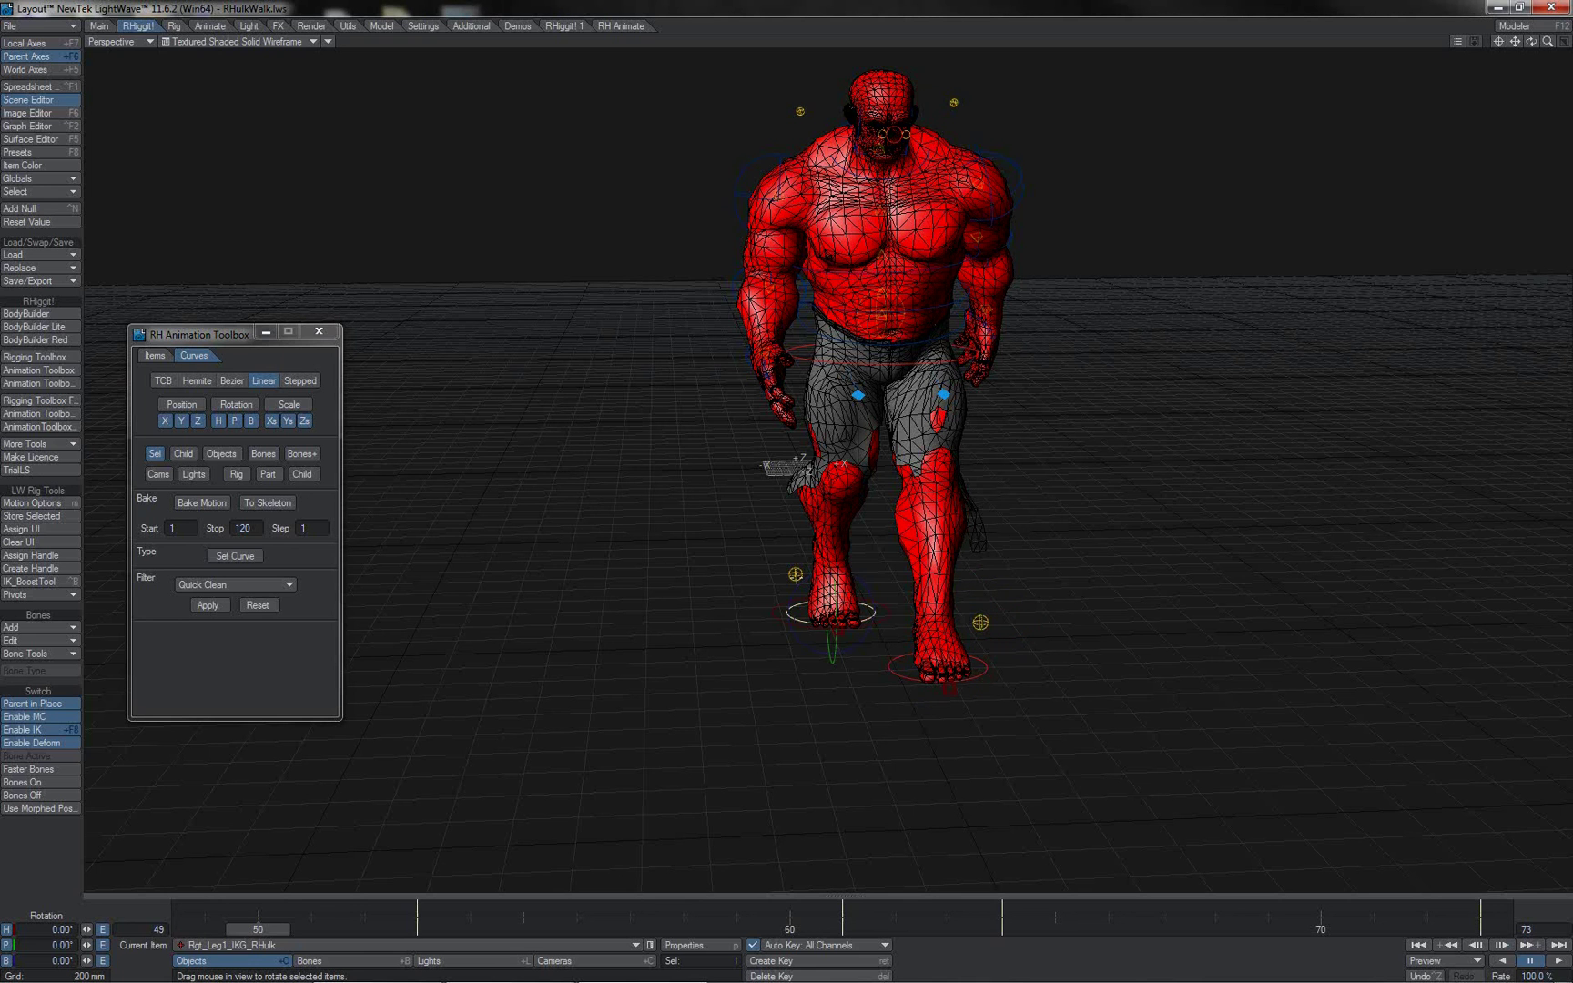
click(796, 575)
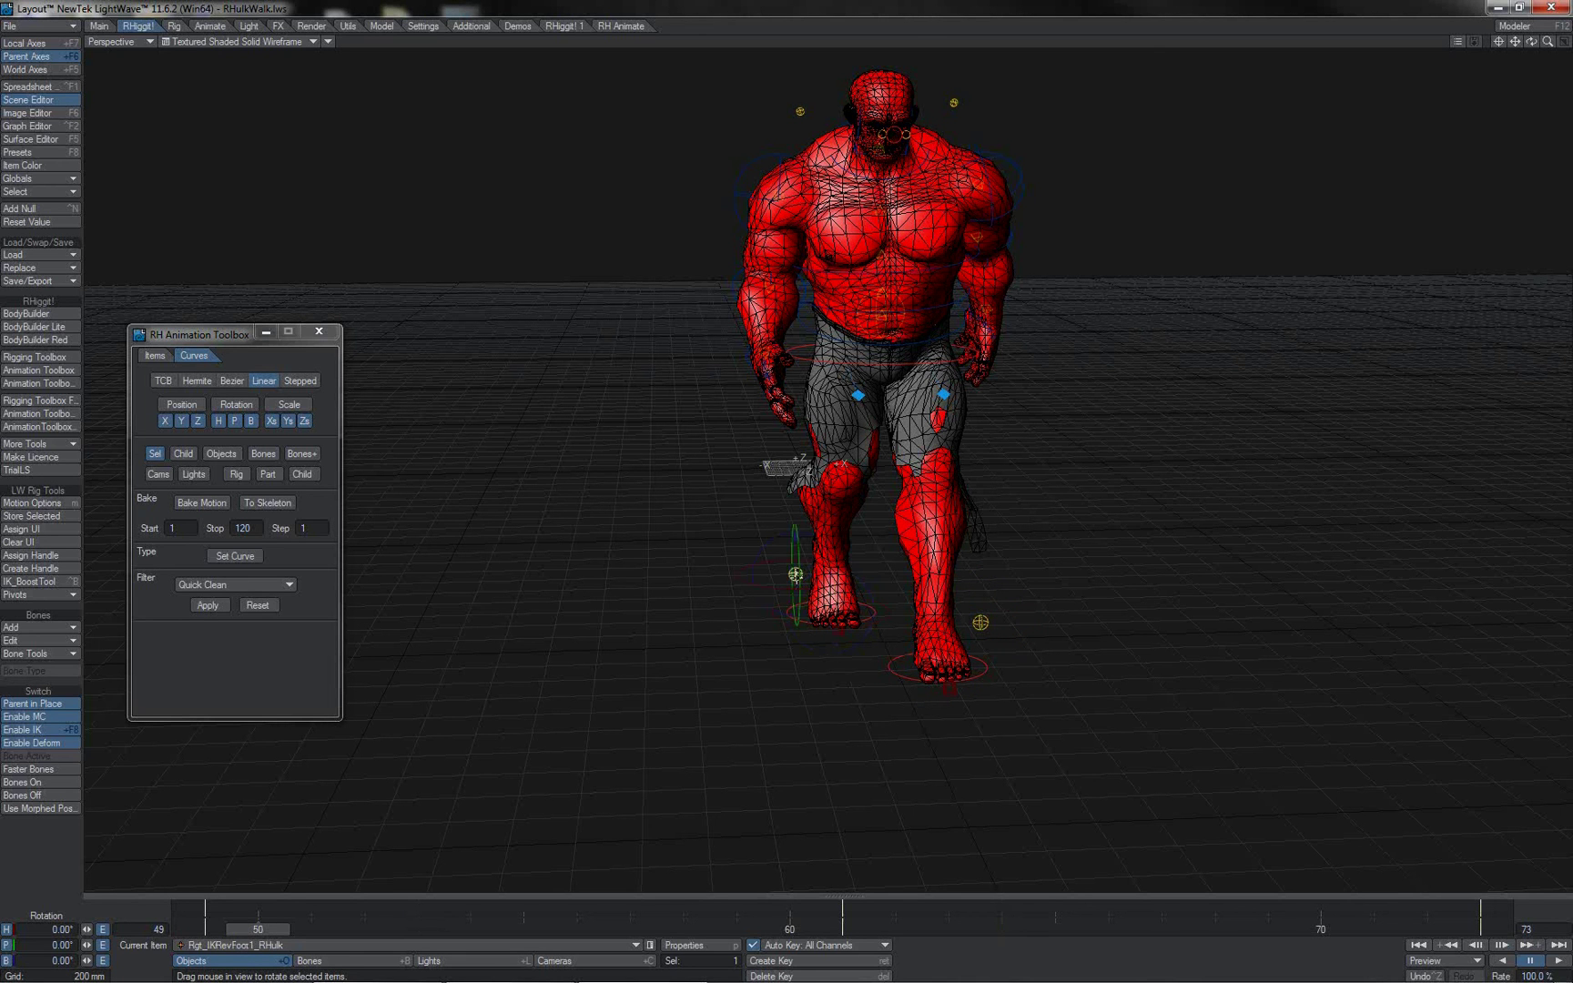